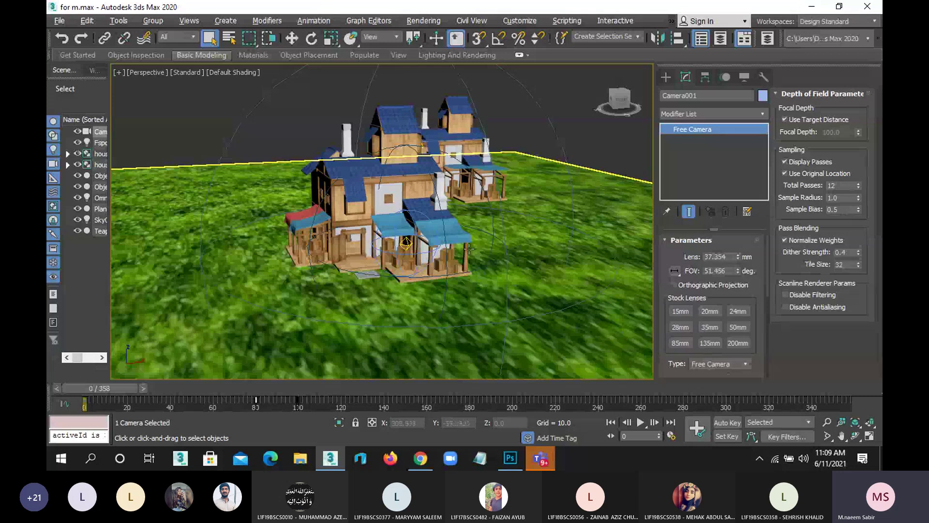
Step: Zoom the Perspective viewport out and switch it to the Camera001 view
scroll(411, 233, up, 3)
scroll(411, 233, down, 2)
scroll(409, 227, down, 3)
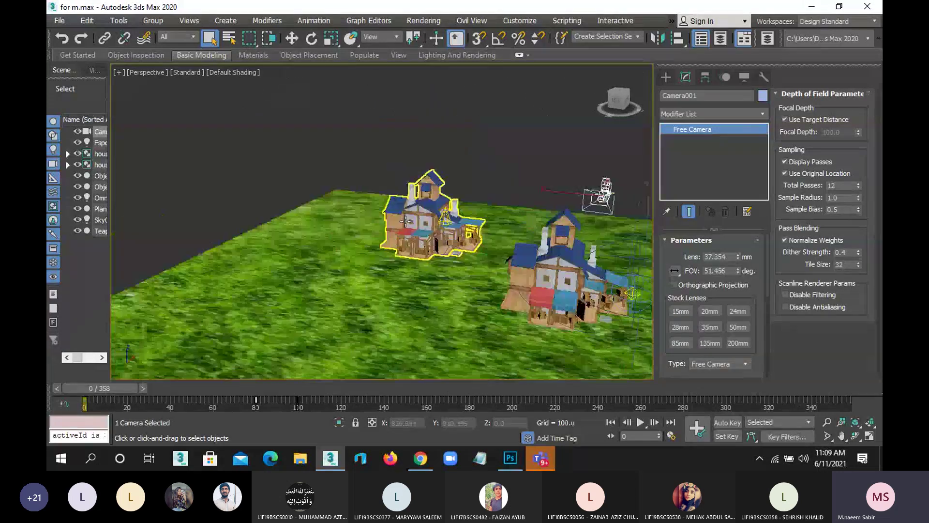
scroll(406, 222, down, 1)
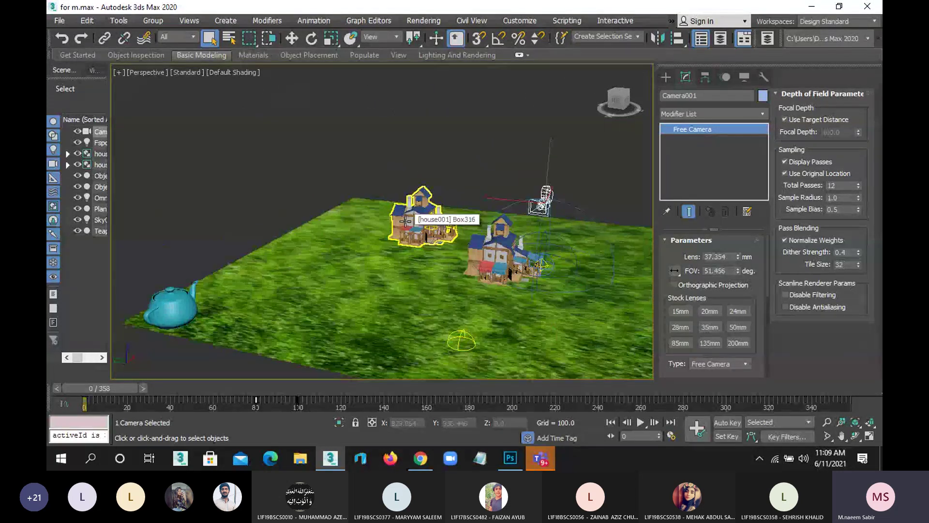
key(c)
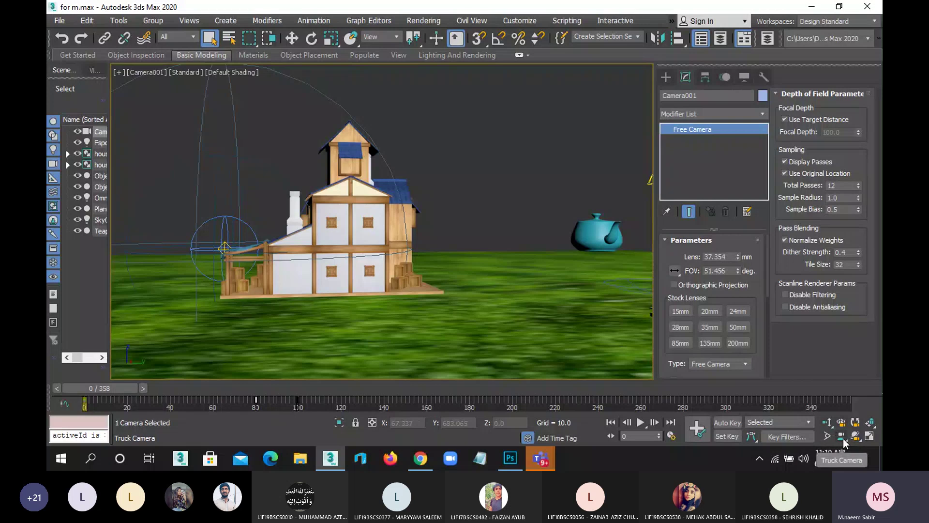
Step: Truck the camera view left, give Camera001 a 50 mm stock lens, and restore the multi-viewport layout
mouse_move(529, 301)
middle_down()
mouse_move(477, 263)
mouse_move(234, 262)
middle_up()
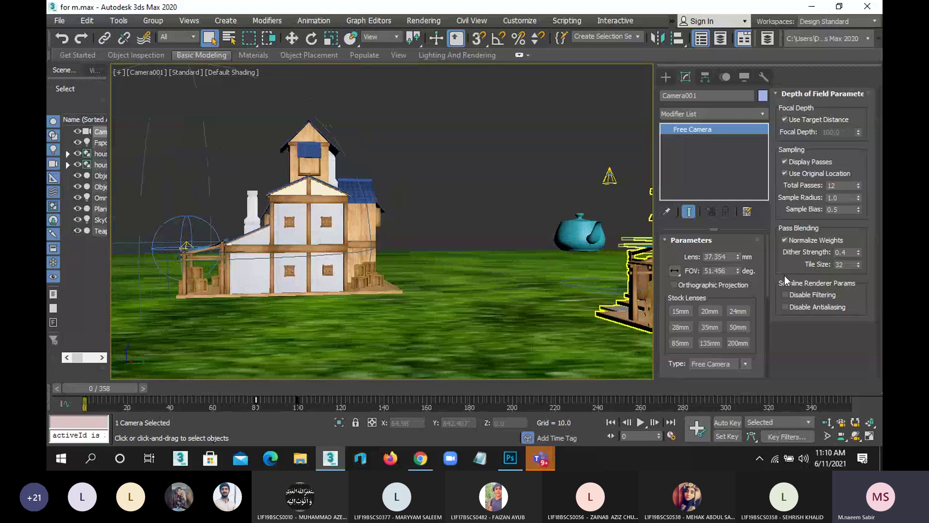
click(739, 329)
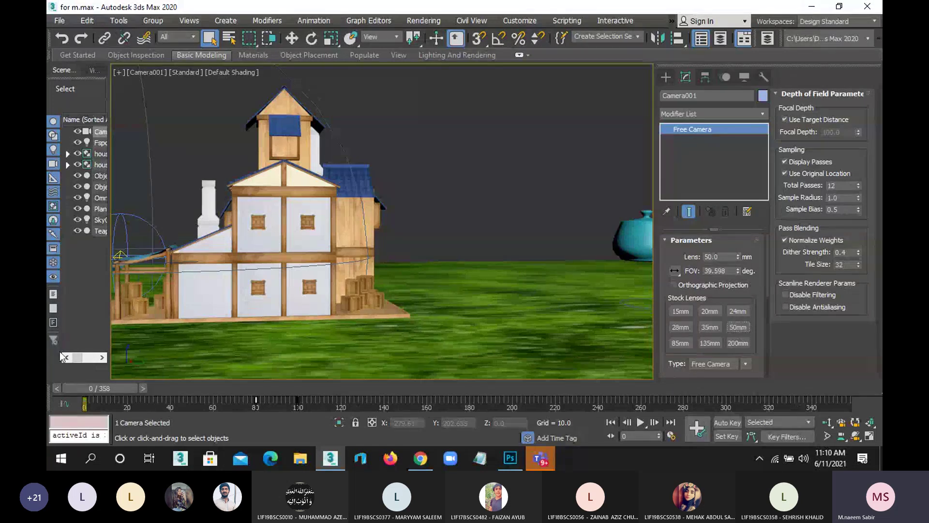
key(alt+w)
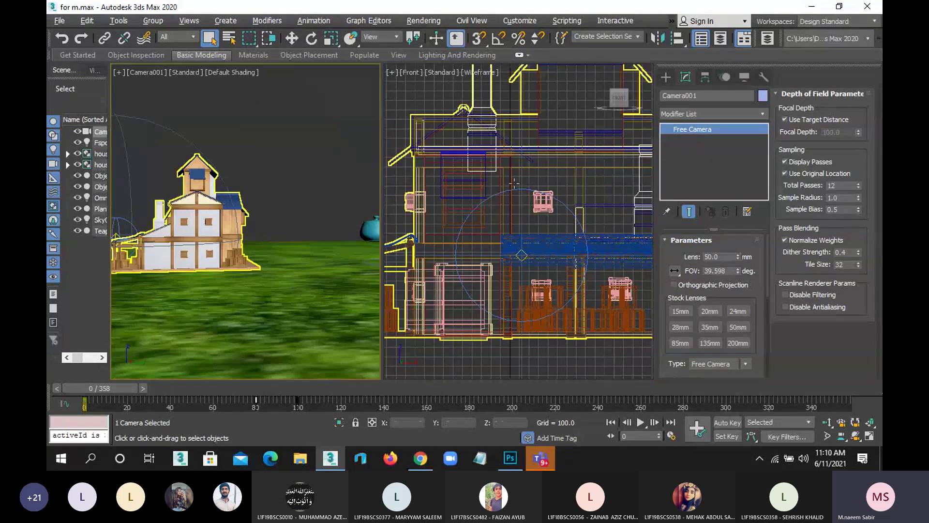
Step: Switch the Front viewport to a Top view showing the second house
scroll(554, 168, down, 2)
scroll(554, 168, down, 2)
middle_drag(554, 168, 492, 164)
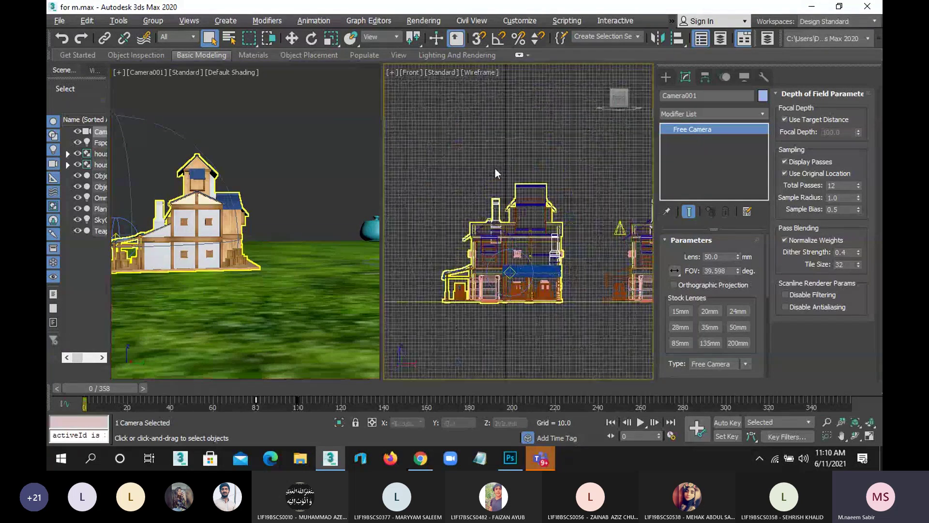
key(t)
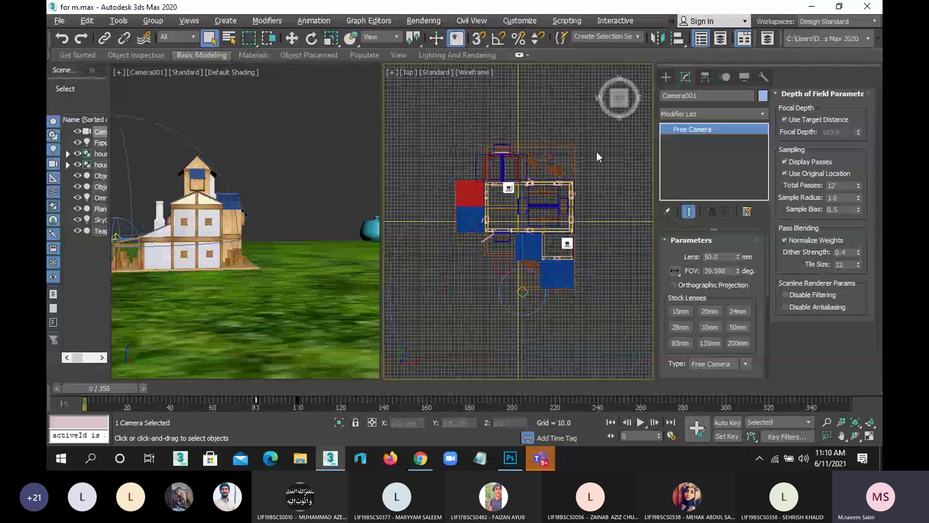
click(566, 129)
click(496, 223)
Step: Select Camera001 in the Top view and move it slightly along Y
scroll(496, 223, down, 2)
scroll(491, 203, down, 2)
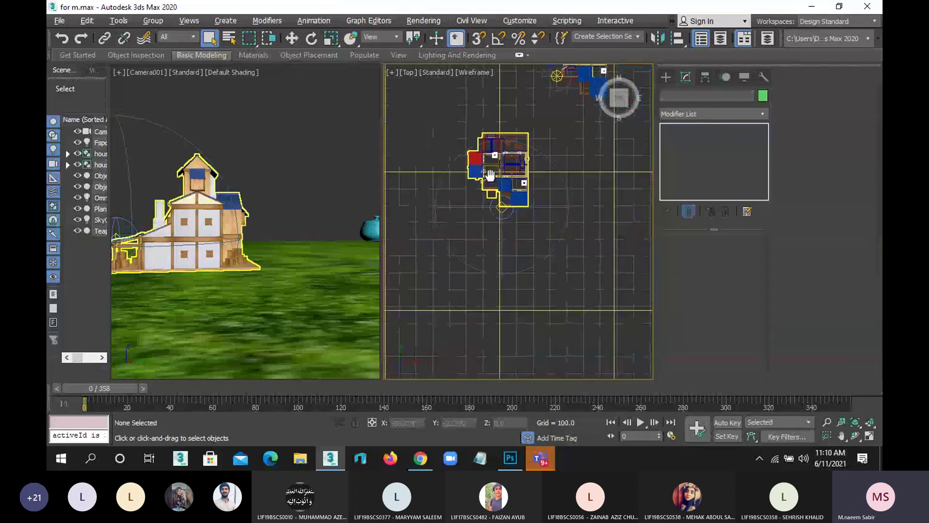
middle_drag(491, 184, 487, 180)
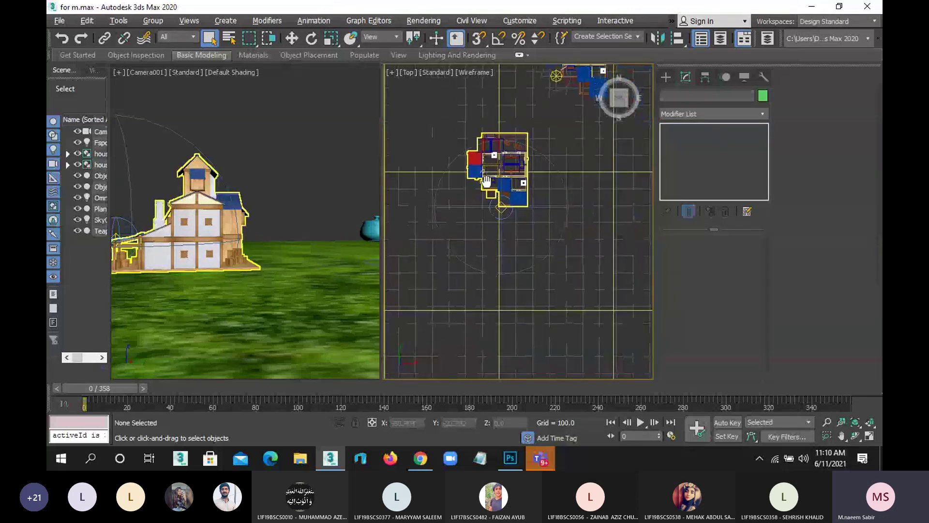
scroll(486, 180, down, 1)
click(605, 225)
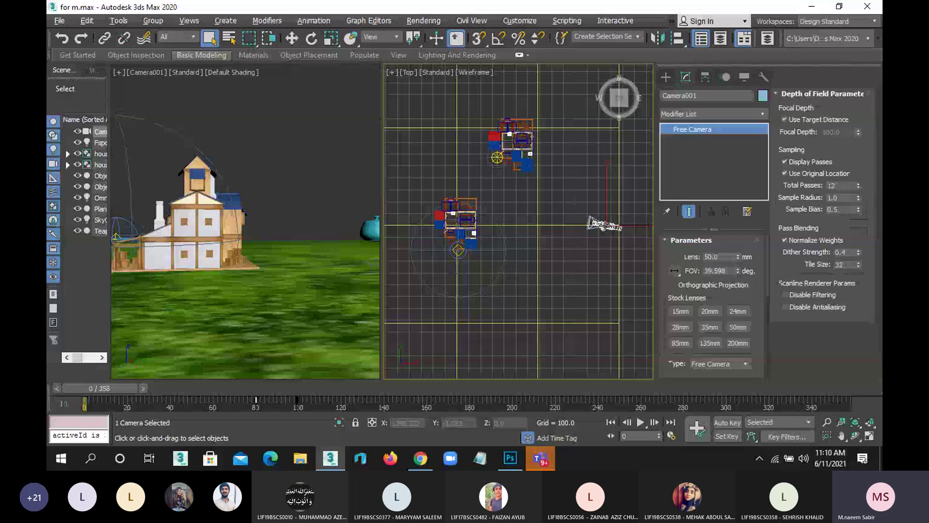
key(w)
drag(605, 193, 617, 174)
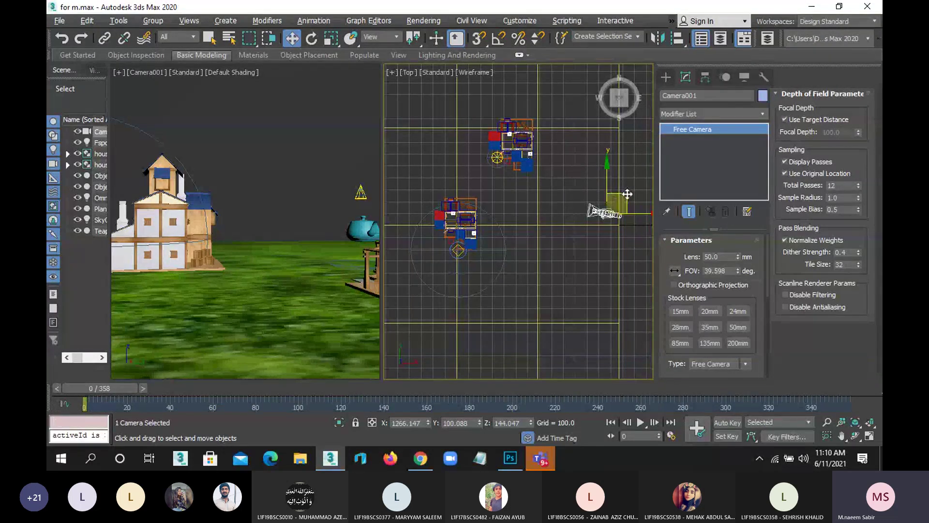
Step: Move and rotate Camera001 in the Top view so its view centres the teapot between the houses
mouse_move(626, 194)
mouse_down()
mouse_move(607, 211)
mouse_move(631, 215)
mouse_up()
key(e)
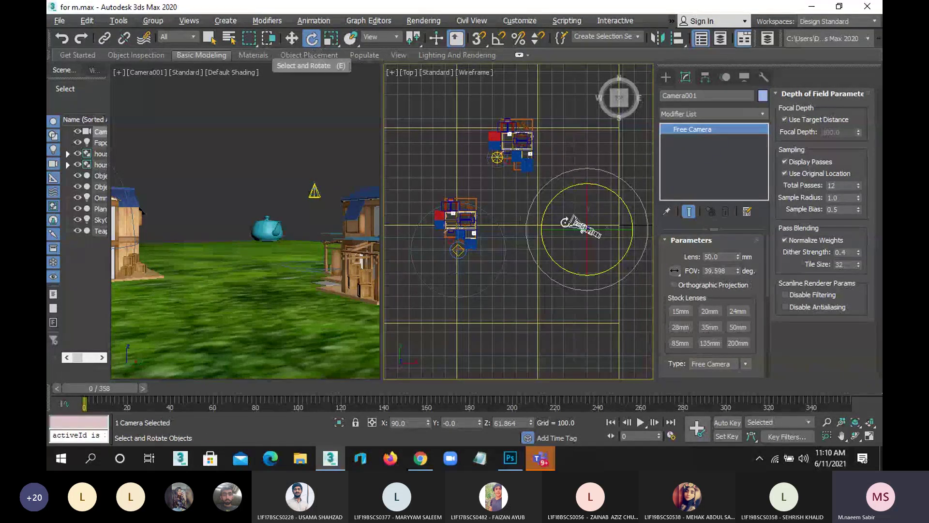
click(292, 40)
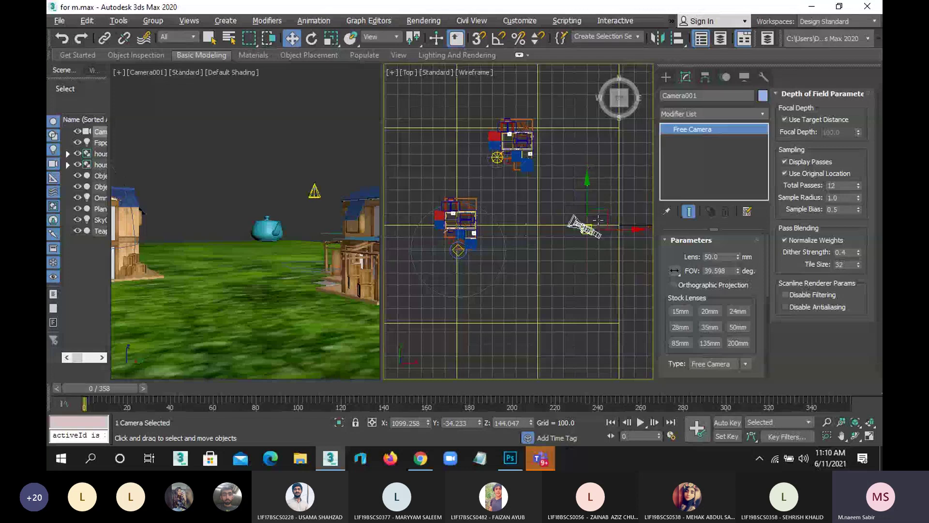
scroll(564, 236, up, 3)
scroll(565, 234, up, 2)
scroll(564, 233, up, 2)
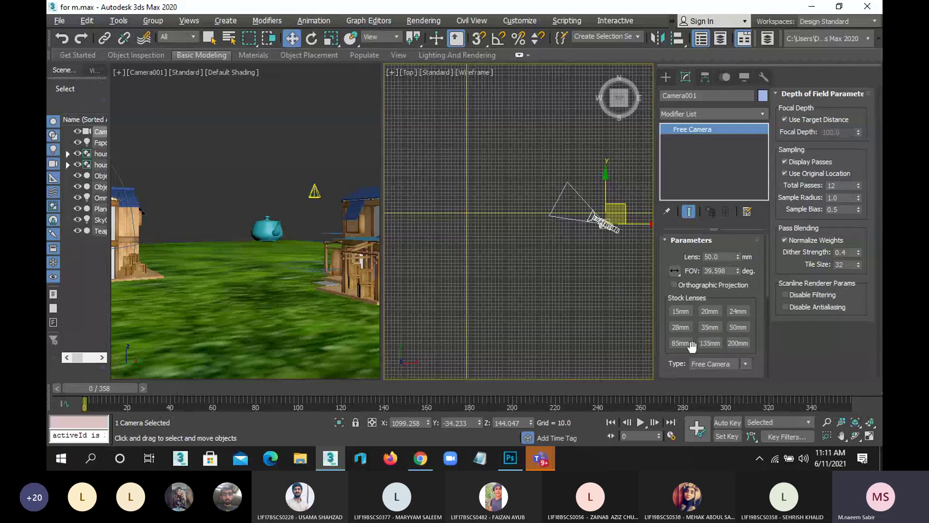
Step: Try the 85 mm and 200 mm stock lenses on Camera001, recentring the Top view
click(677, 344)
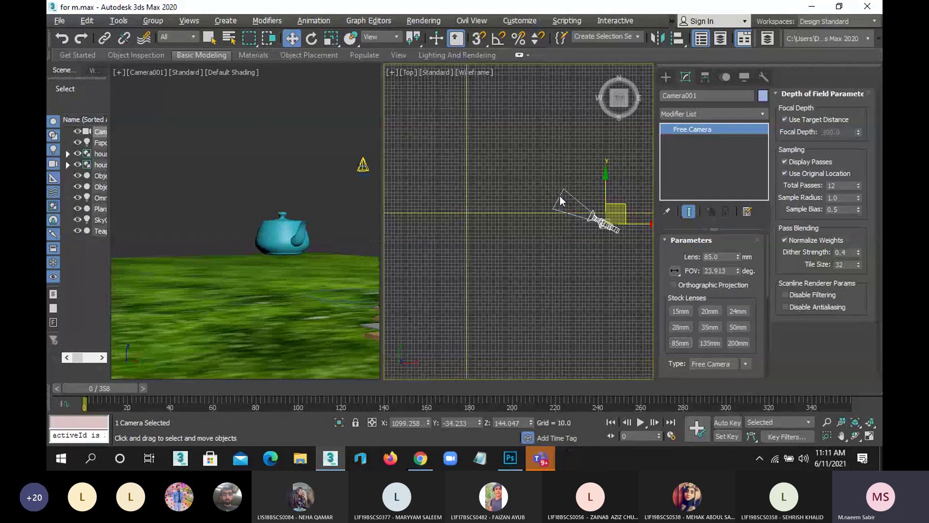
click(735, 343)
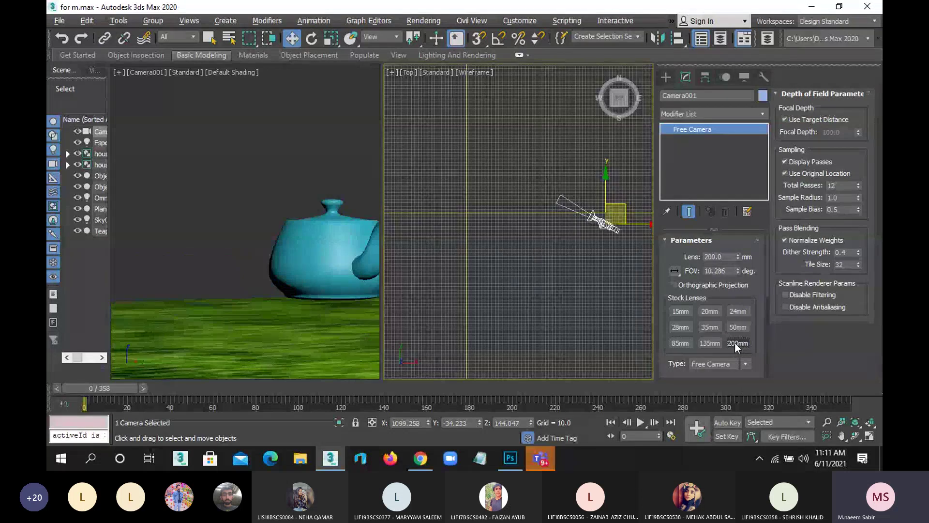
scroll(462, 169, down, 3)
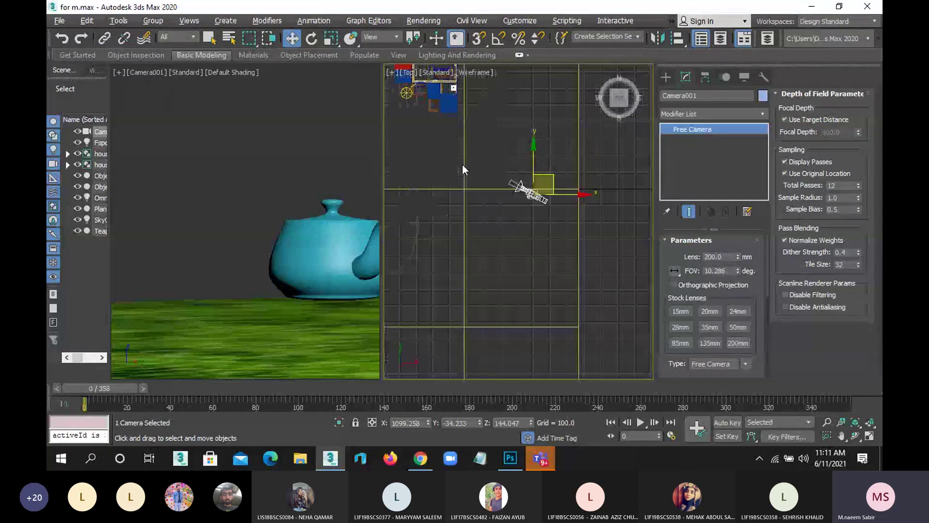
middle_drag(462, 165, 539, 221)
scroll(538, 222, down, 2)
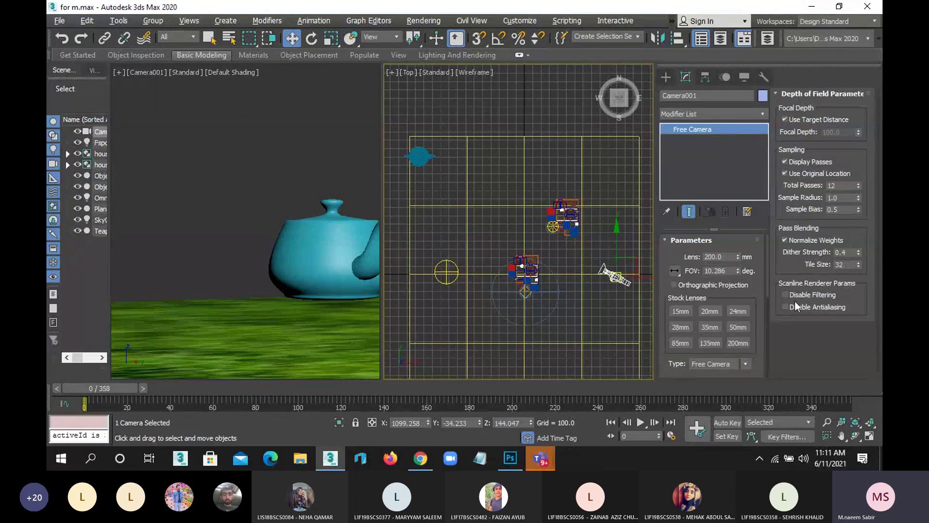
Step: Enter lens values 300 and 4000, then settle on the 35 mm stock lens
double_click(718, 256)
text(300)
key(Return)
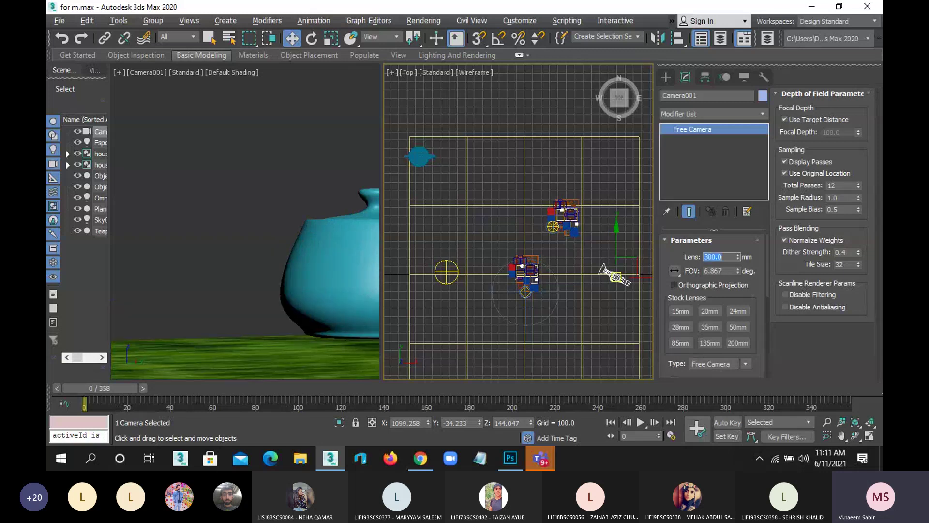
text(4000)
key(Return)
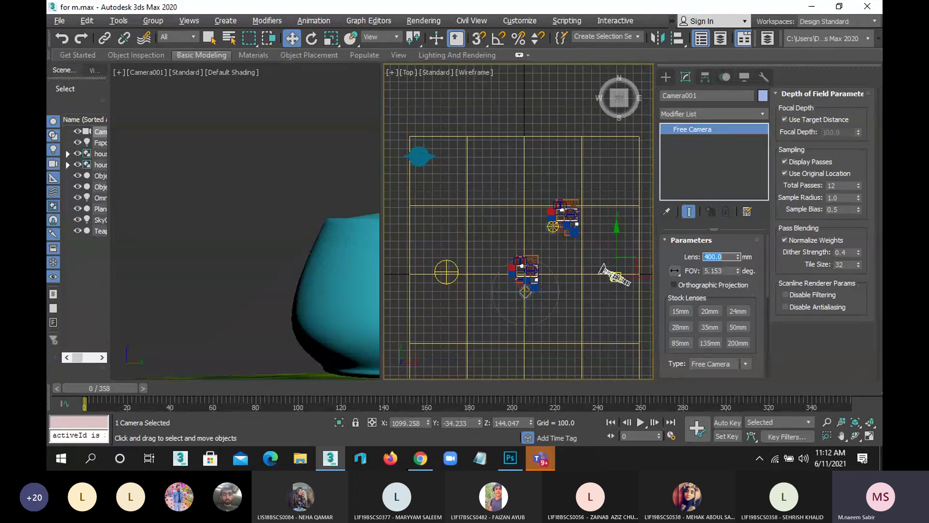
click(710, 327)
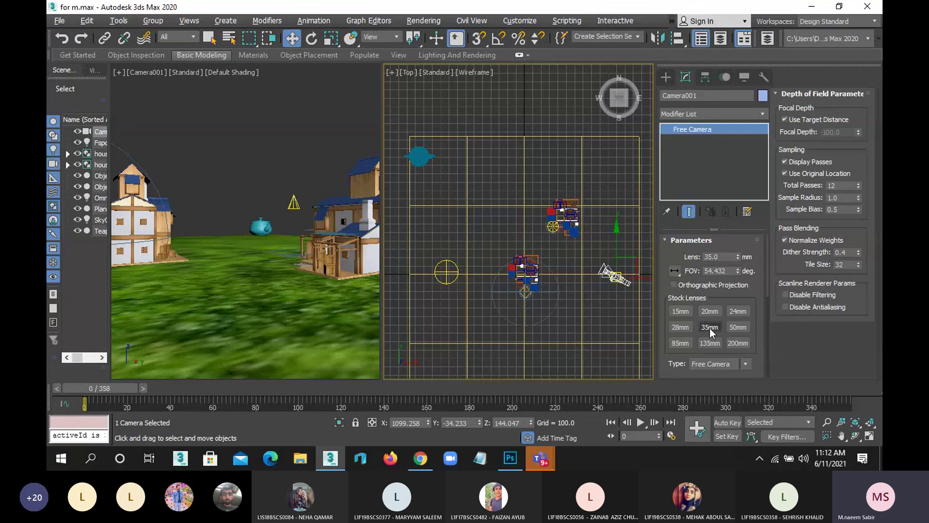
Step: Set Camera001's lens to 40 mm, then 43 mm, and activate the Camera and Top views
click(720, 257)
text(40)
key(Return)
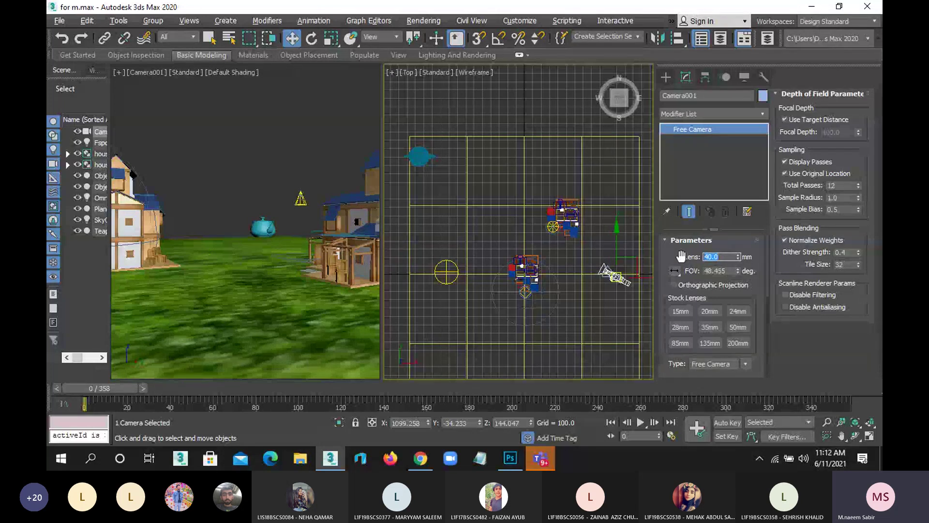
text(43)
key(Return)
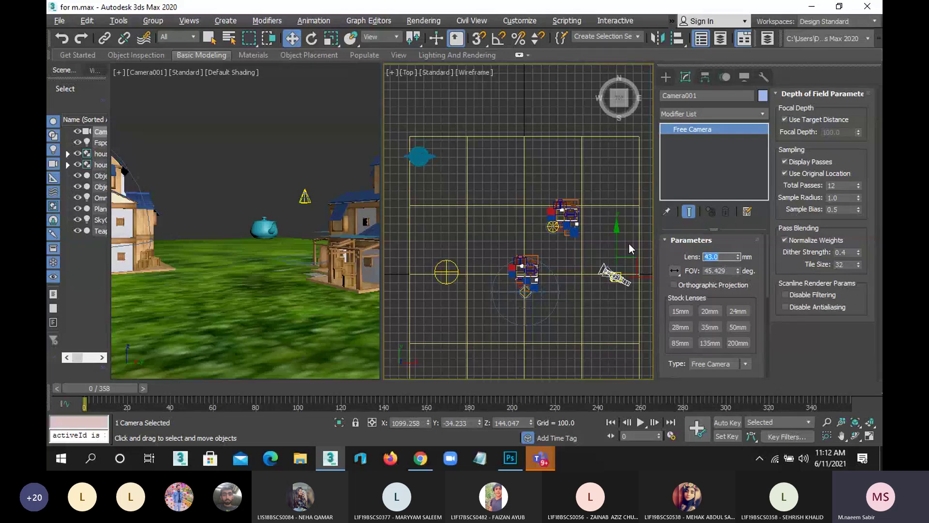
click(324, 166)
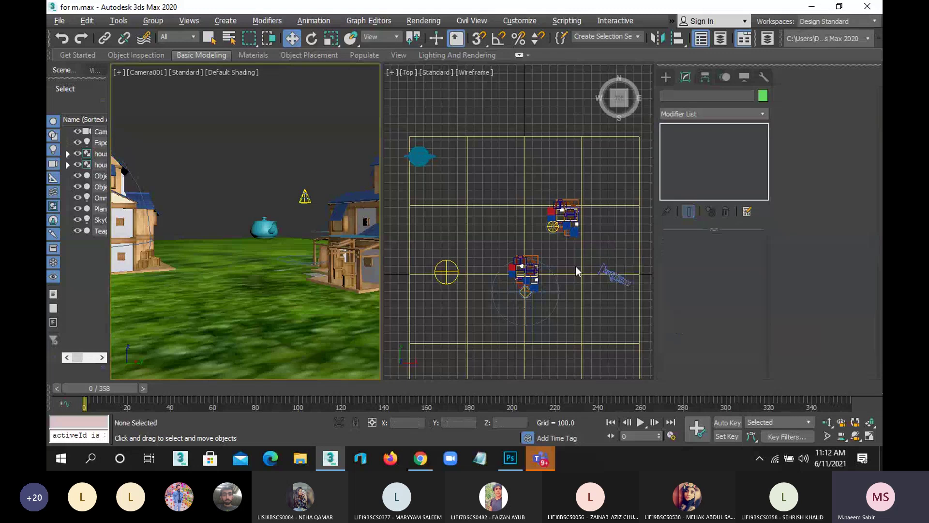
click(613, 272)
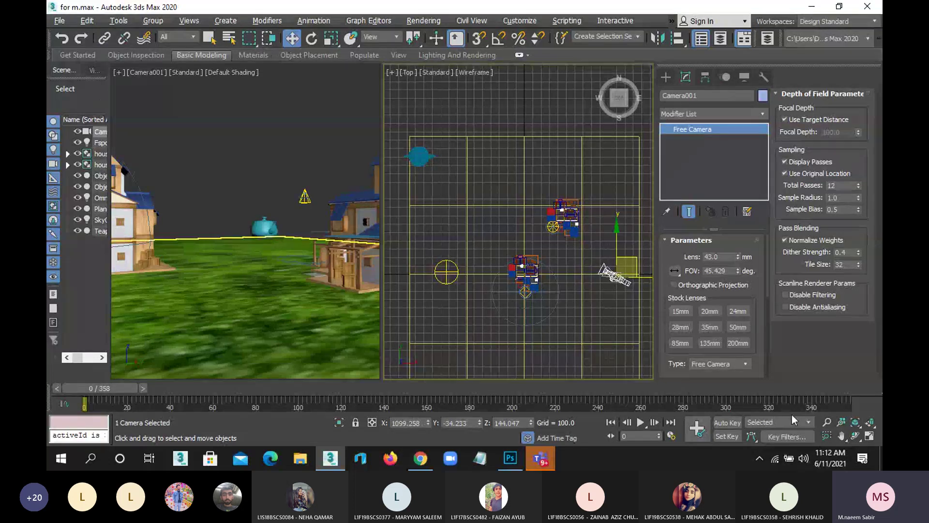
Step: Reposition Camera001 in the Top view to frame both houses, then turn on Auto Key
right_click(257, 99)
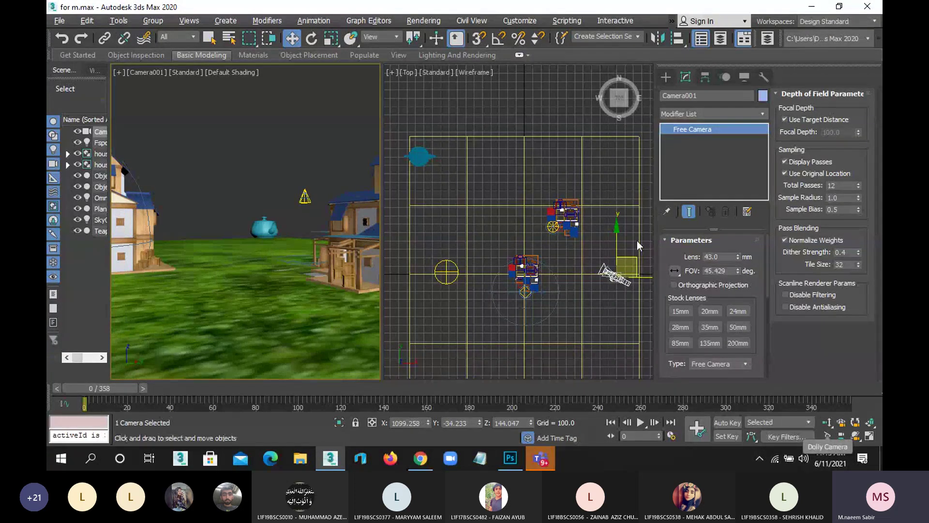
middle_drag(574, 243, 564, 239)
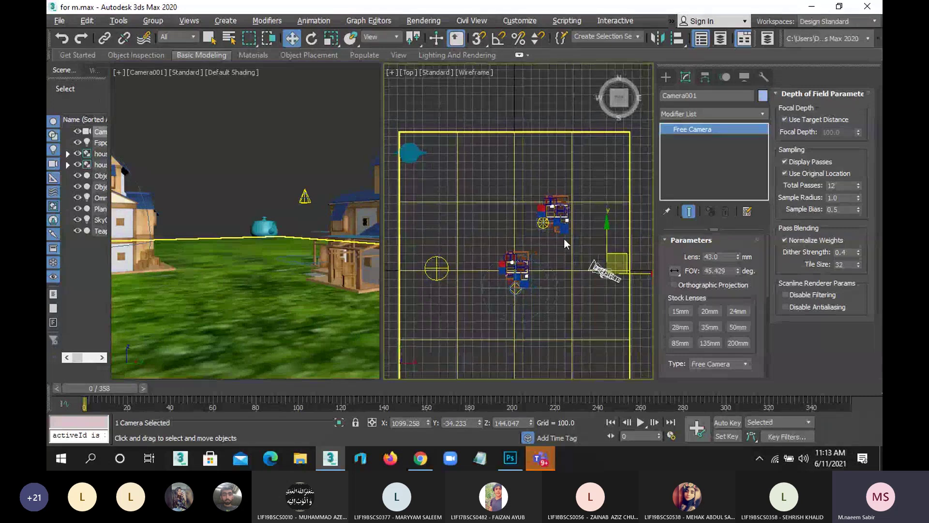
mouse_move(618, 252)
mouse_down()
mouse_move(591, 248)
mouse_move(566, 224)
mouse_up()
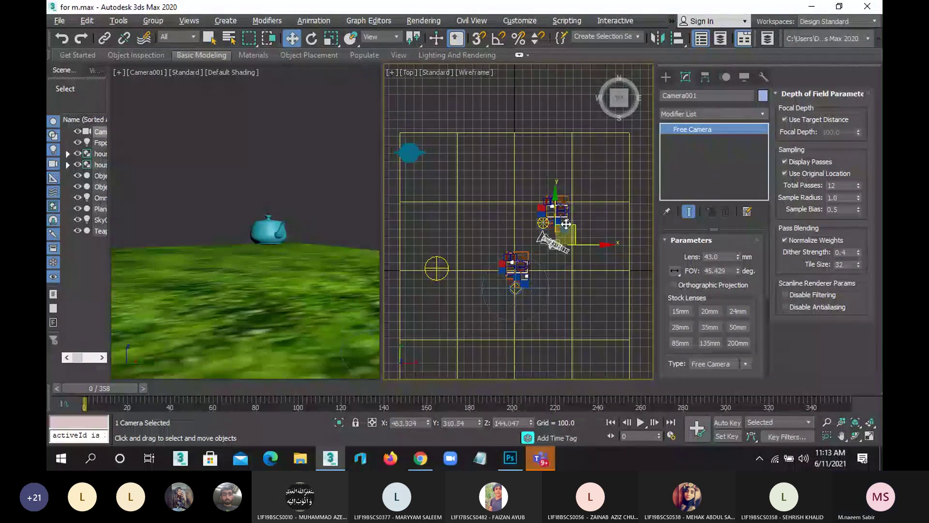
drag(566, 224, 616, 254)
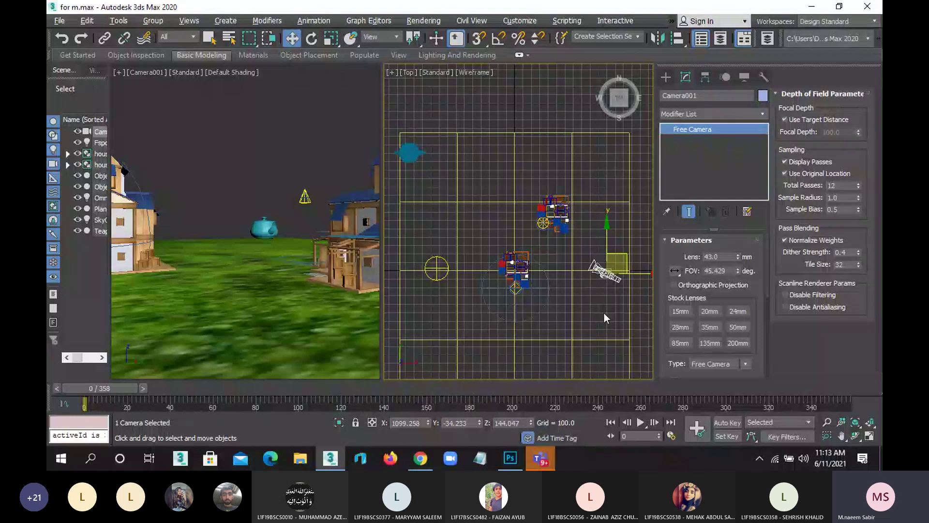
click(726, 422)
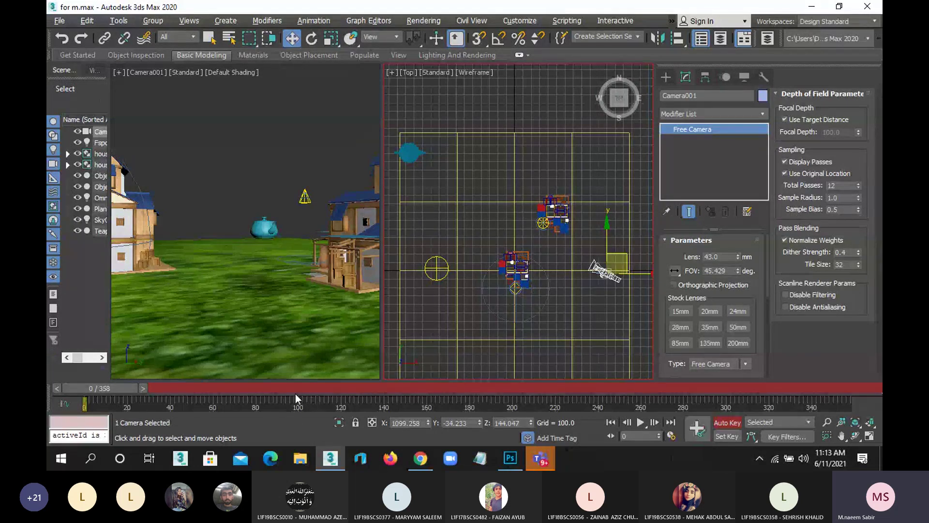
Step: At frame 53, move Camera001 up-left to set a key, then scrub frames 0 to 71 to test
click(210, 390)
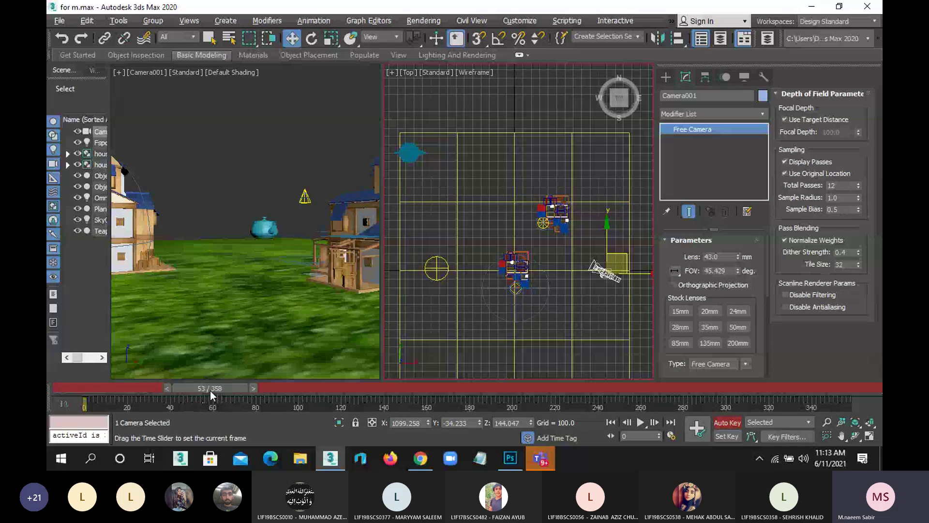
drag(619, 252, 496, 182)
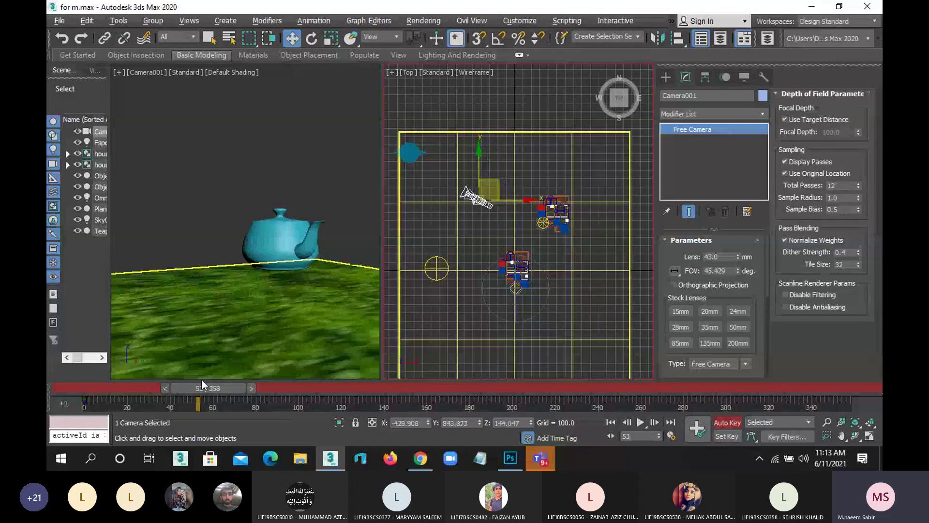
drag(231, 388, 76, 386)
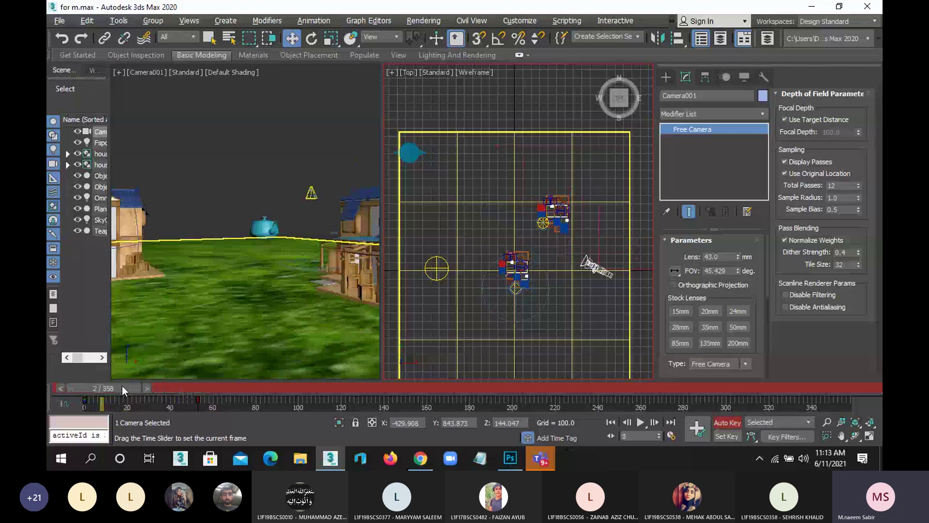
key(w)
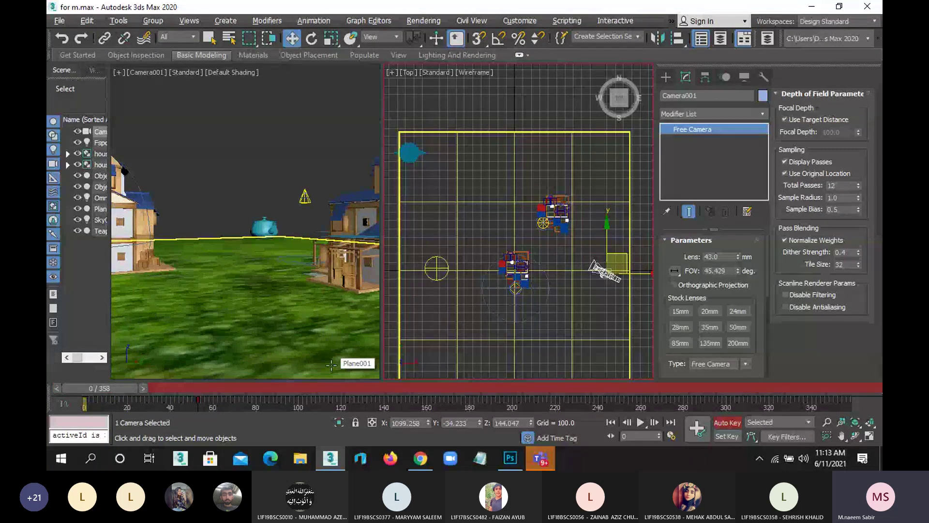
right_click(331, 366)
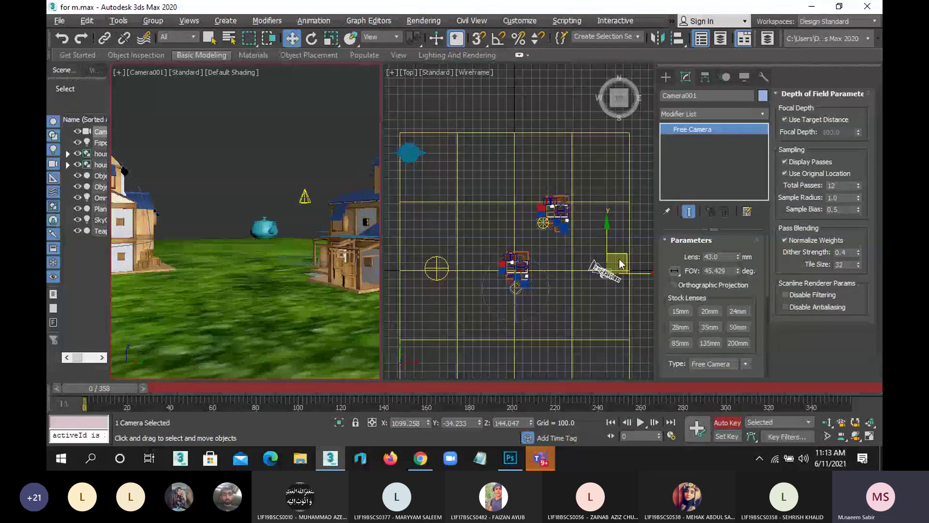
mouse_move(110, 387)
mouse_down()
mouse_move(268, 380)
mouse_move(243, 387)
mouse_up()
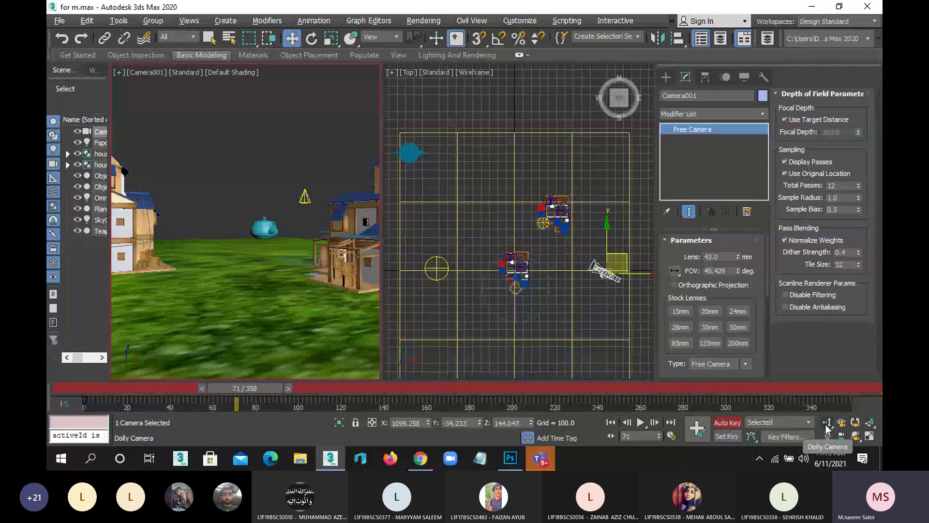
Step: At frame 71, dolly Camera001 forward toward the teapot
click(827, 424)
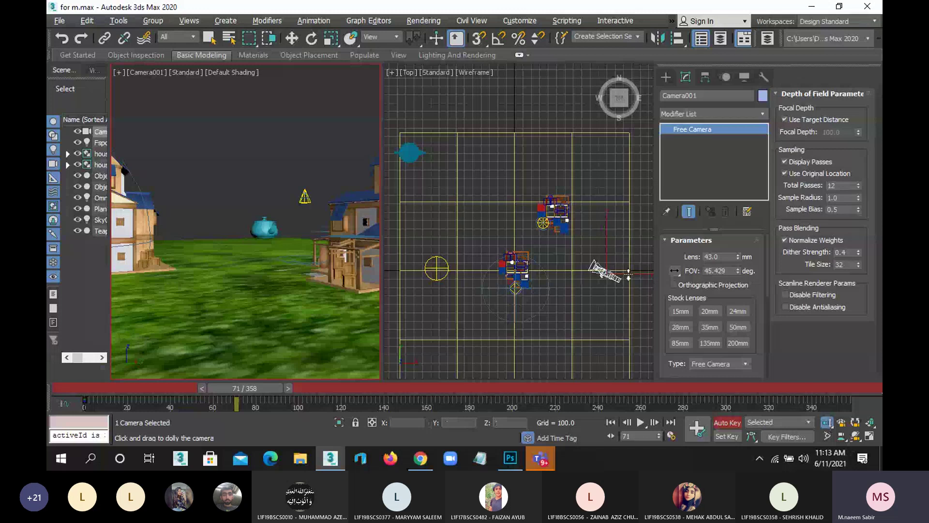
drag(580, 258, 555, 255)
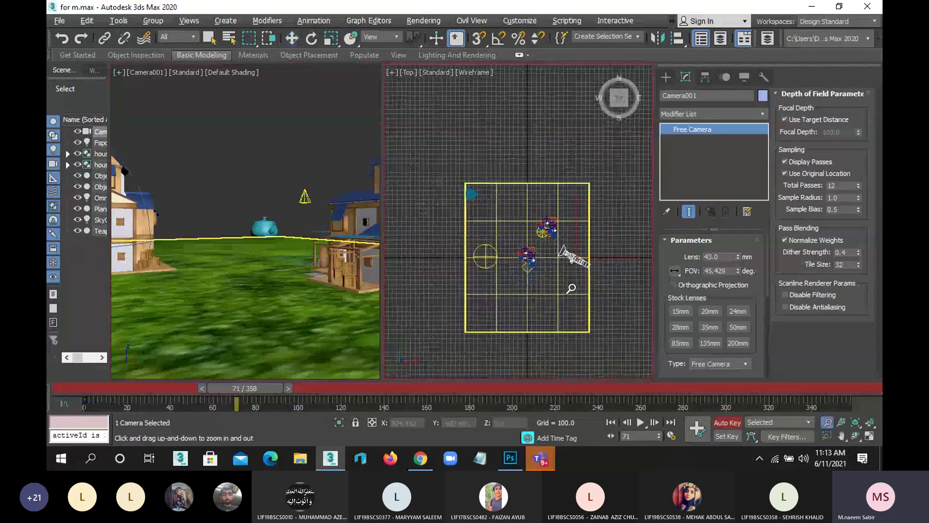
right_click(283, 245)
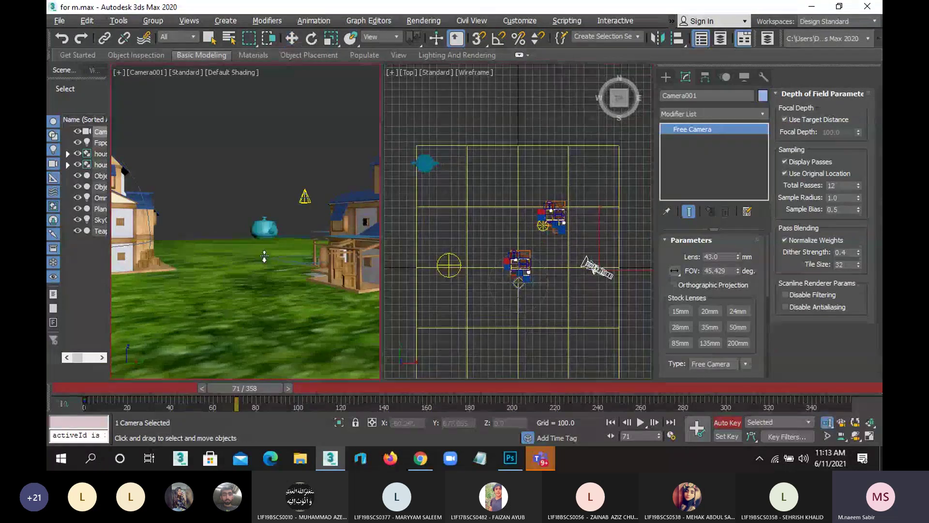
click(827, 422)
mouse_move(239, 194)
mouse_down()
mouse_move(228, 90)
mouse_move(303, 256)
mouse_move(114, 274)
mouse_move(241, 86)
mouse_up()
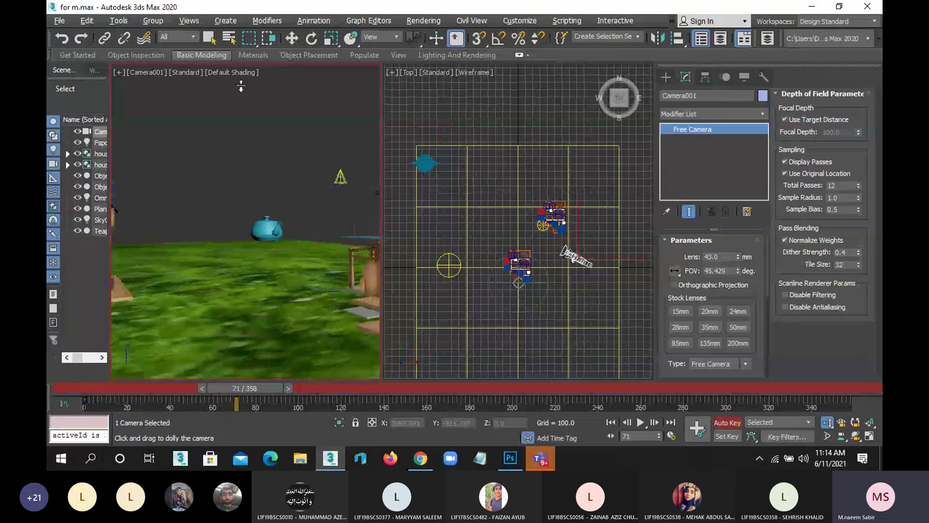
mouse_move(241, 86)
mouse_down()
mouse_move(220, 100)
mouse_move(232, 65)
mouse_up()
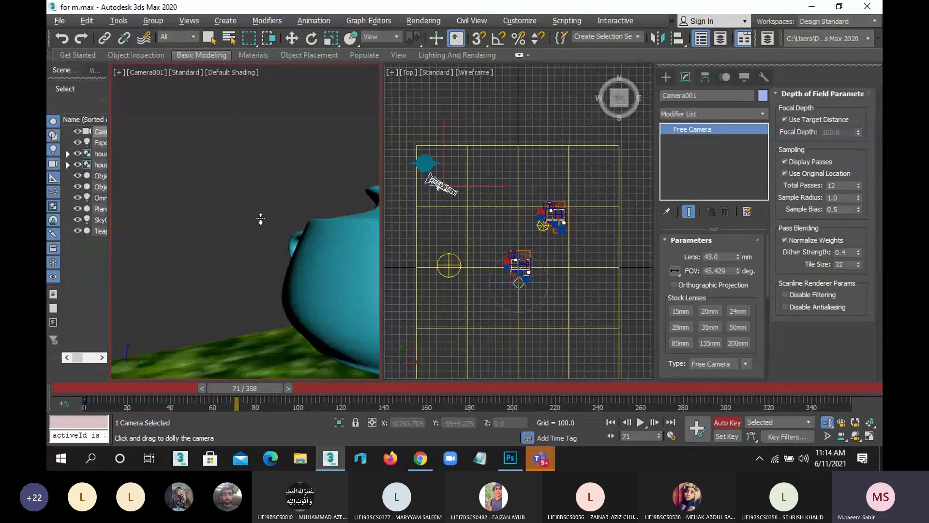
Step: Scrub the timeline back to 0, select the key near frame 72, and advance to frame 80
drag(254, 387, 91, 387)
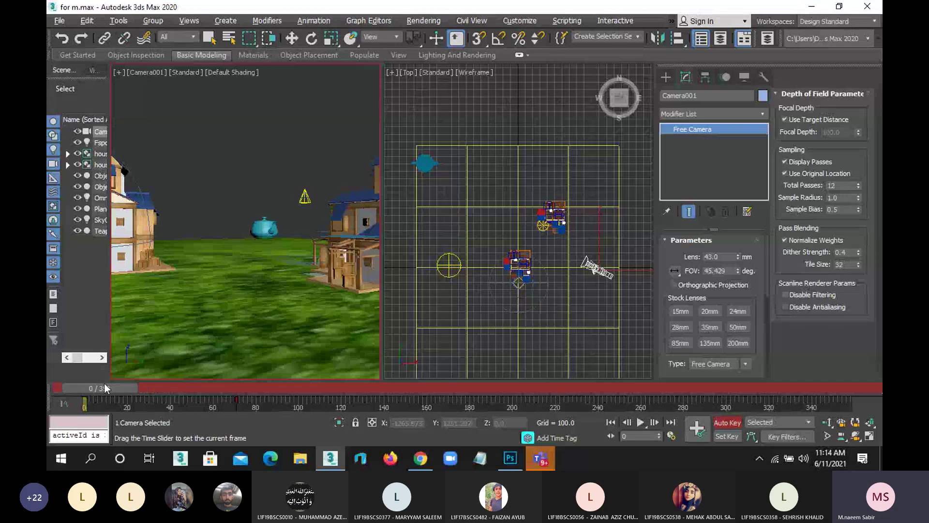
key(alt+z)
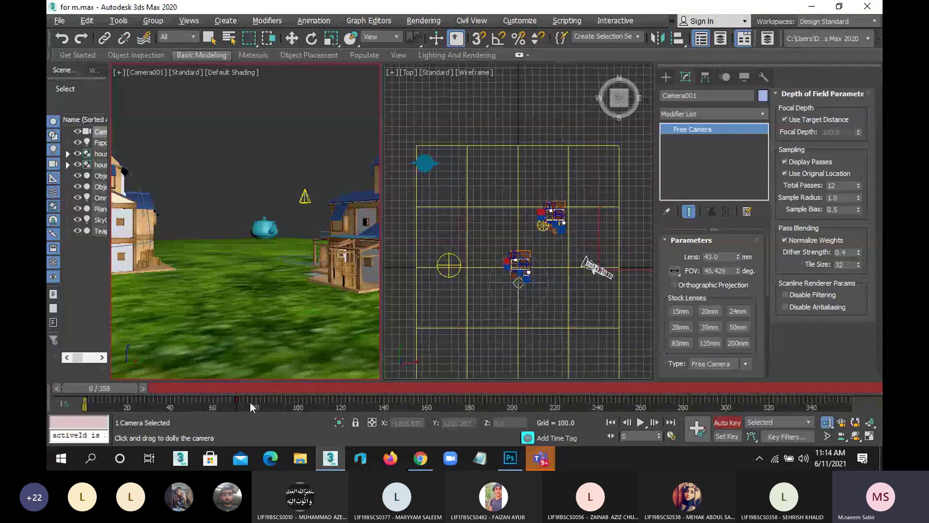
drag(250, 402, 227, 405)
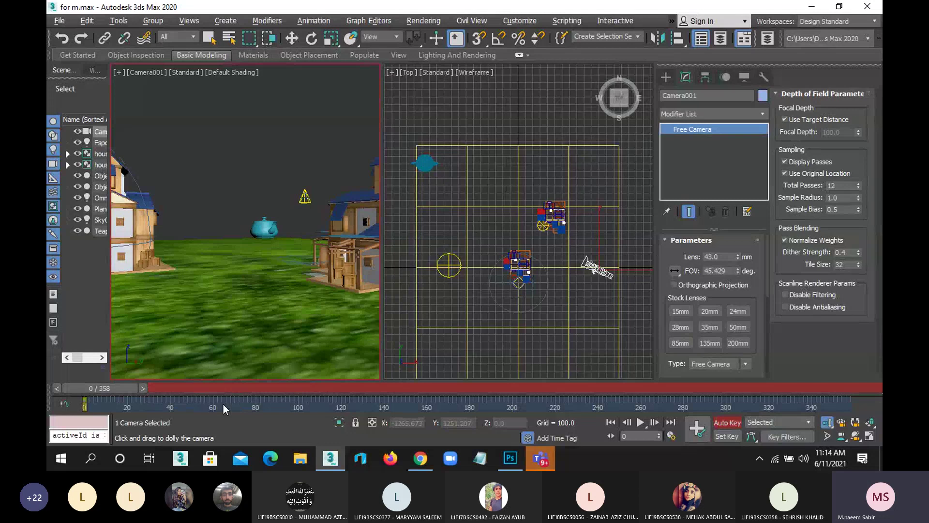
drag(111, 386, 275, 387)
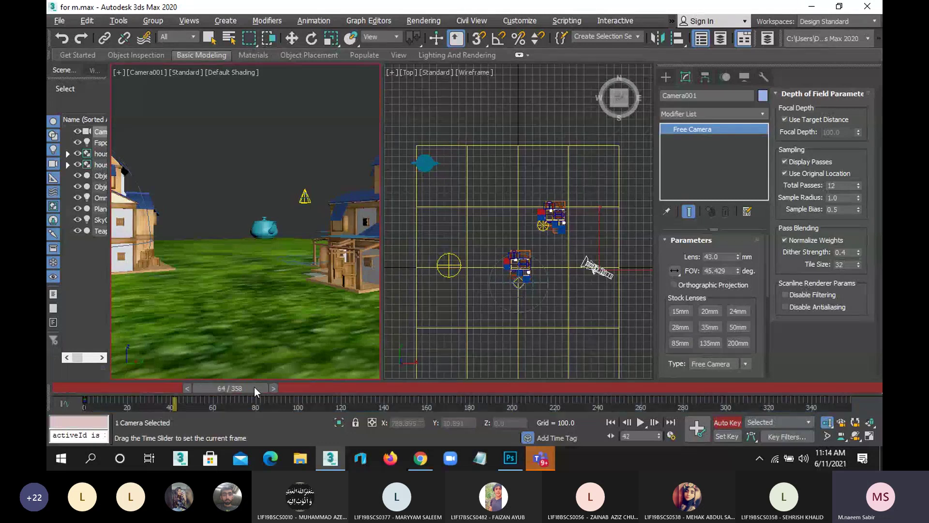
key(d)
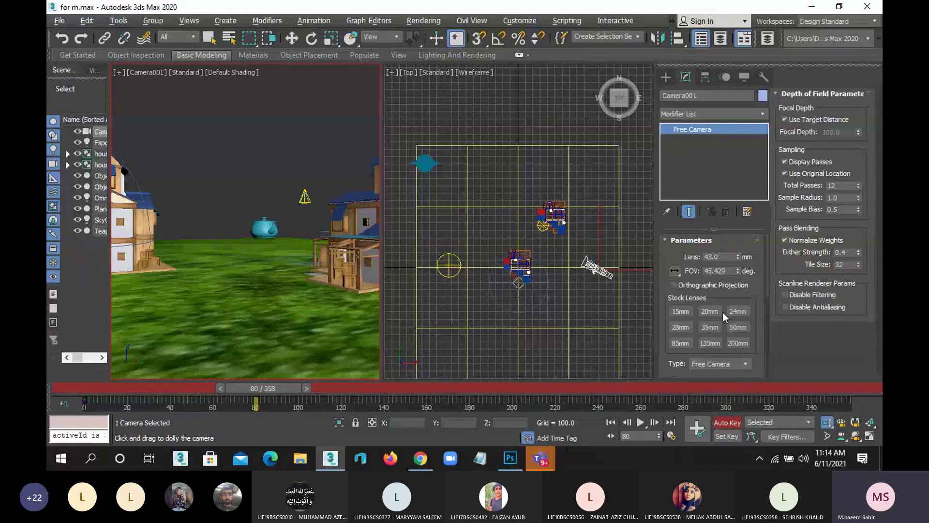
Step: Narrow Camera001's field of view at frame 80 to about 315 mm on the teapot, then scrub back
click(826, 436)
drag(270, 267, 280, 222)
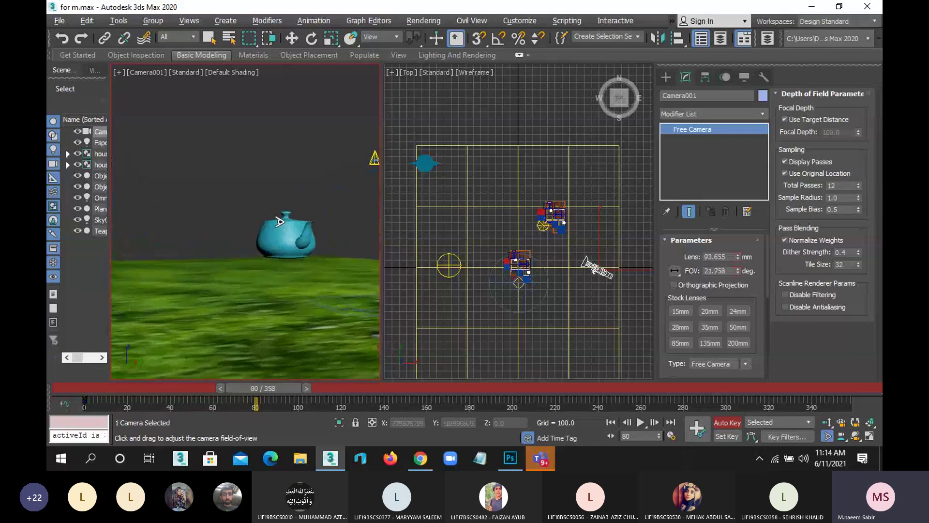
drag(280, 222, 290, 164)
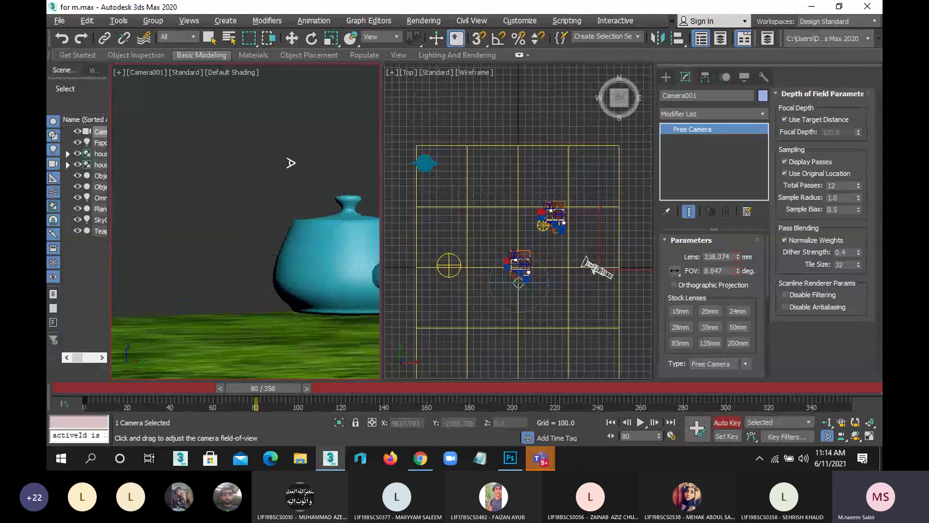
drag(290, 163, 291, 187)
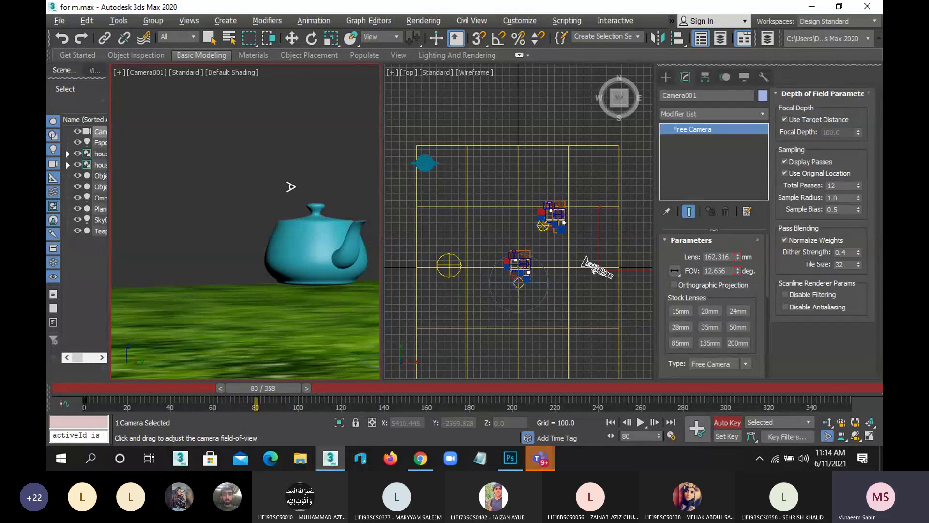
drag(290, 187, 286, 151)
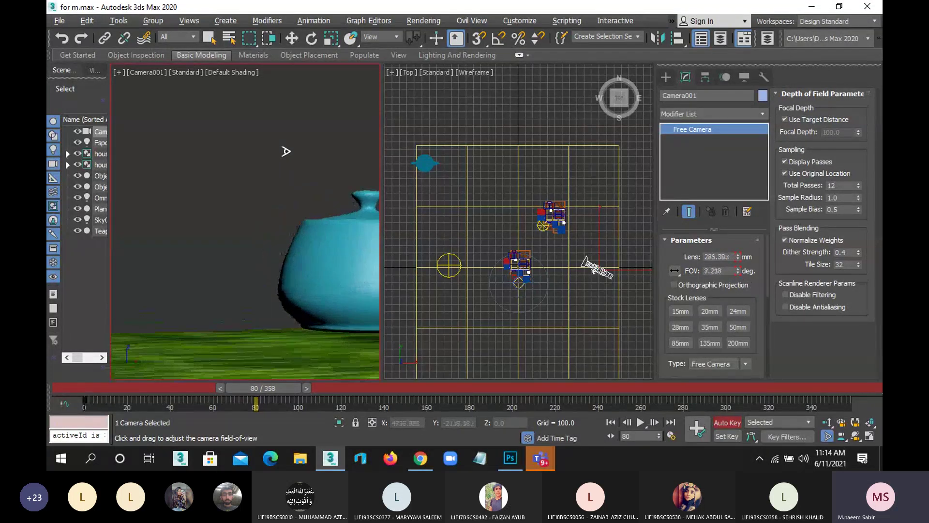
drag(286, 152, 287, 145)
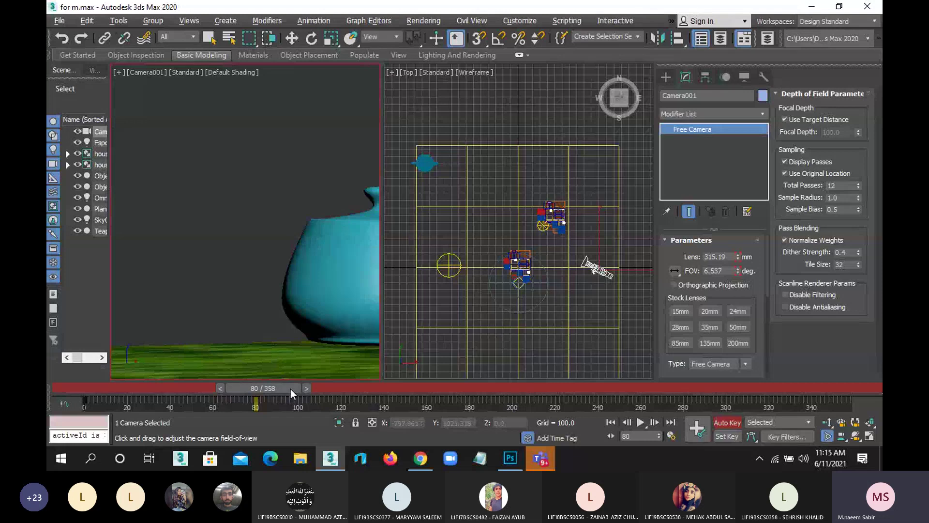
mouse_move(290, 388)
mouse_down()
mouse_move(134, 387)
mouse_move(283, 408)
mouse_move(262, 417)
mouse_move(47, 373)
mouse_up()
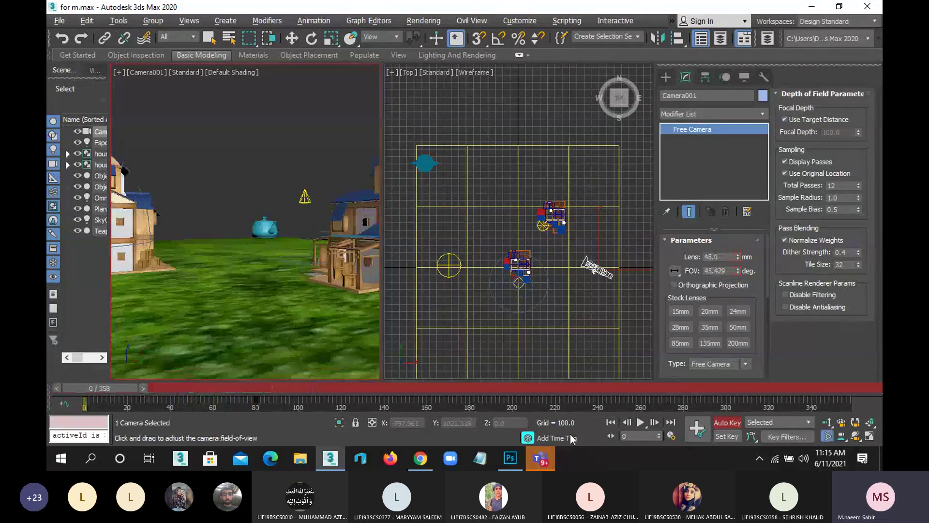
Step: Stop recording animation keys, clear the camera selection, and leave the right view as Top
click(727, 422)
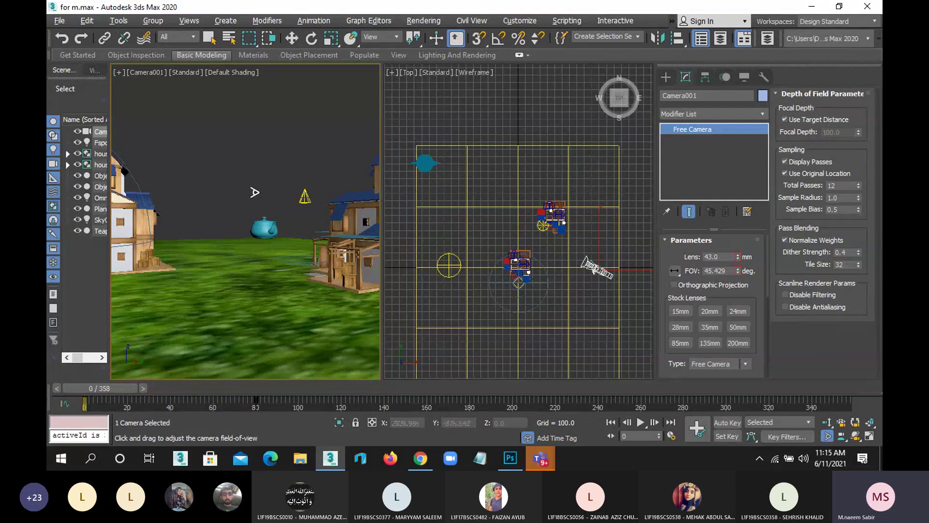
key(w)
click(259, 163)
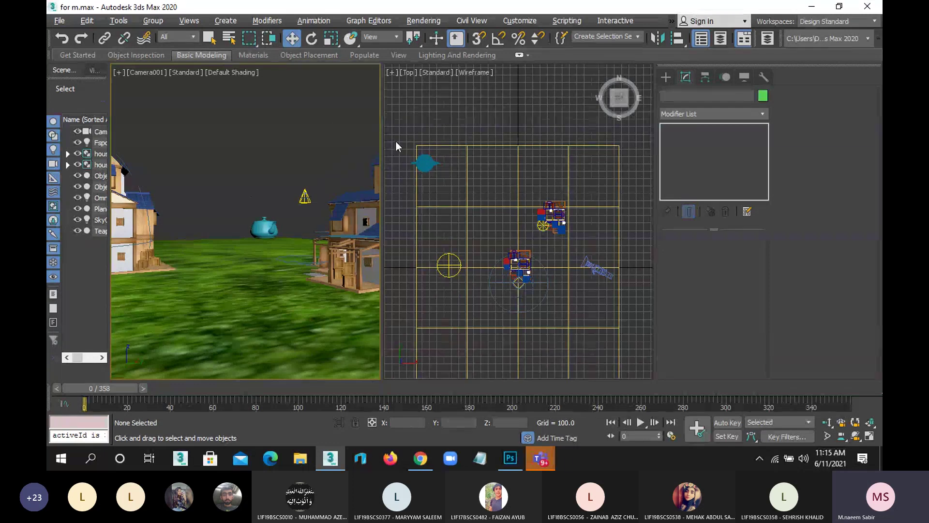
click(445, 222)
key(p)
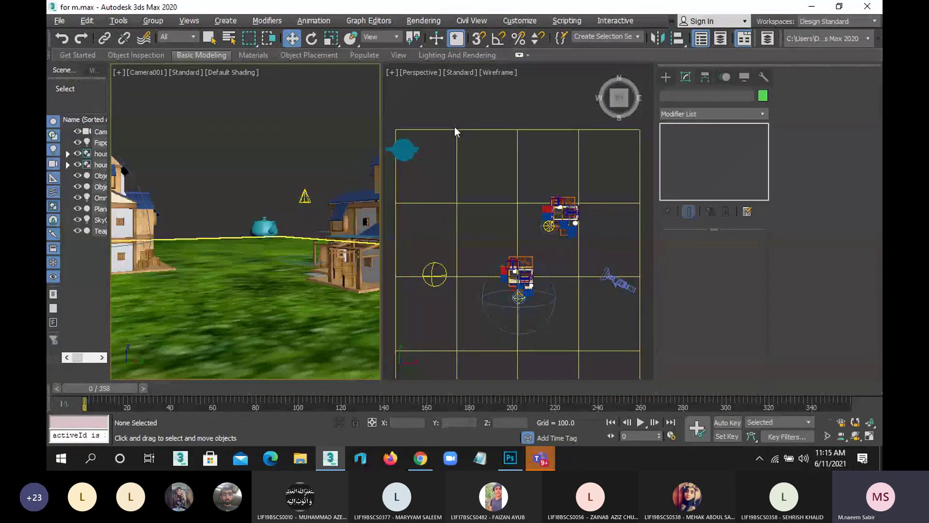
key(t)
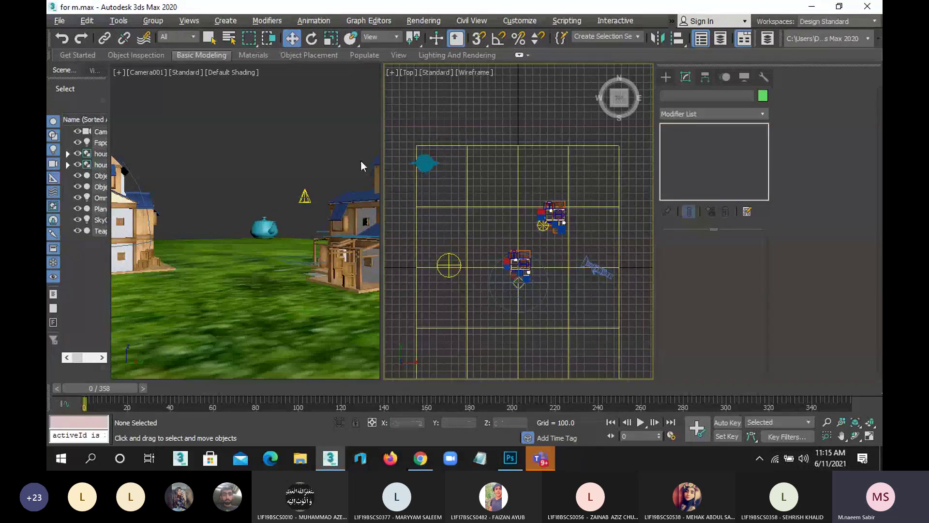
Step: Turn the Camera001 view into a maximized Perspective view
click(267, 149)
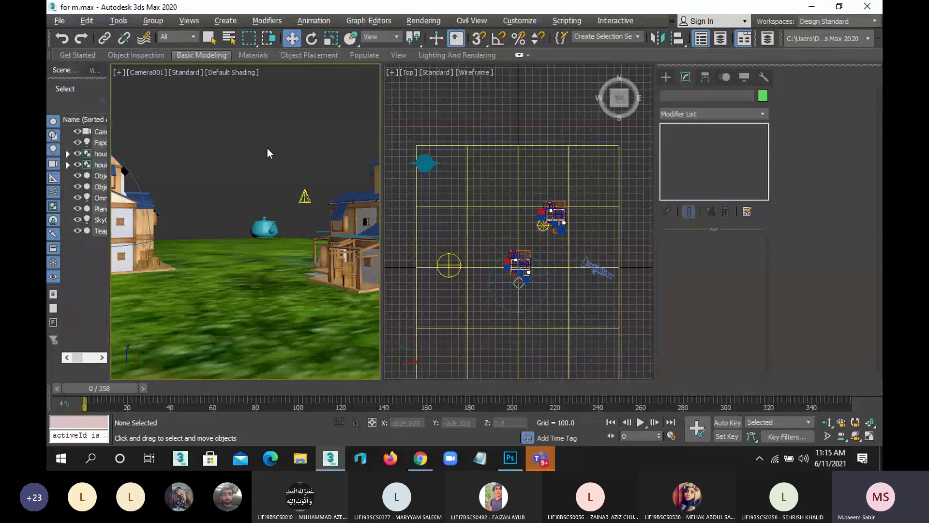
key(p)
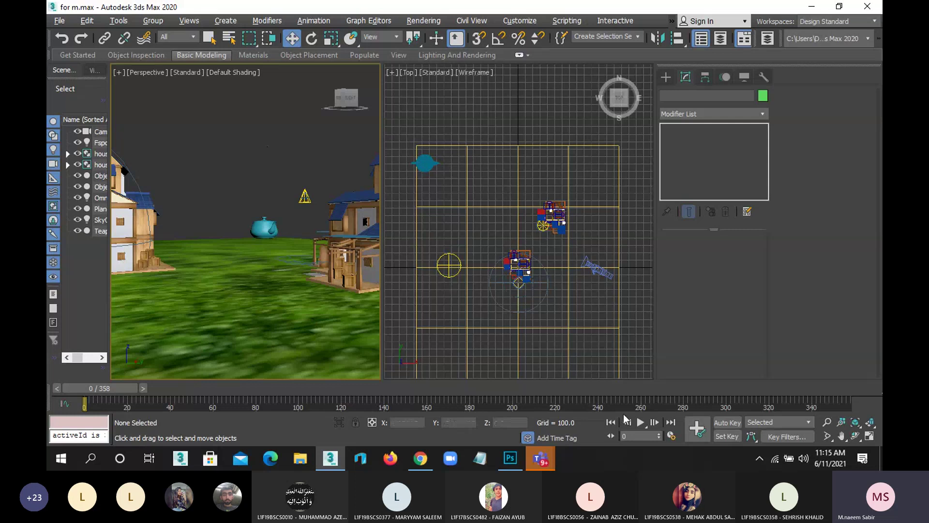
click(870, 436)
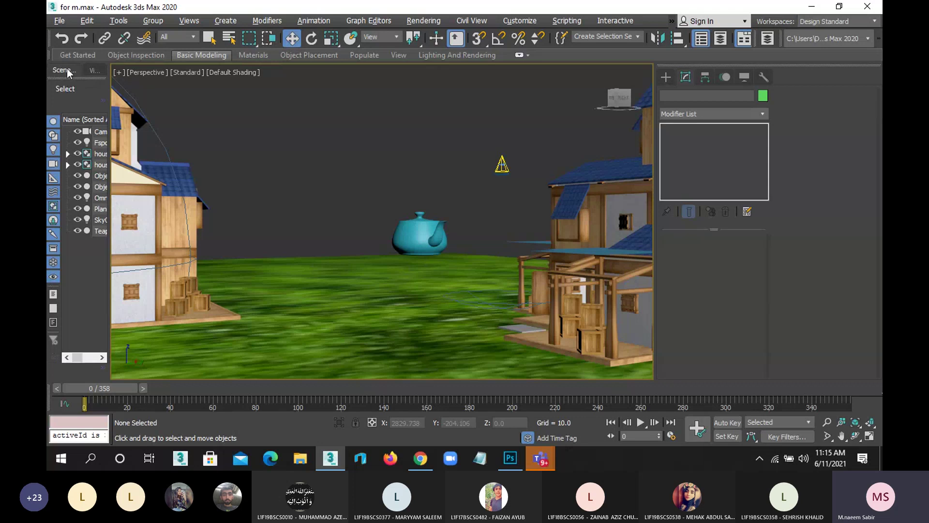
Step: Apply the standard layout with one large Top view and three stacked smaller views
click(94, 71)
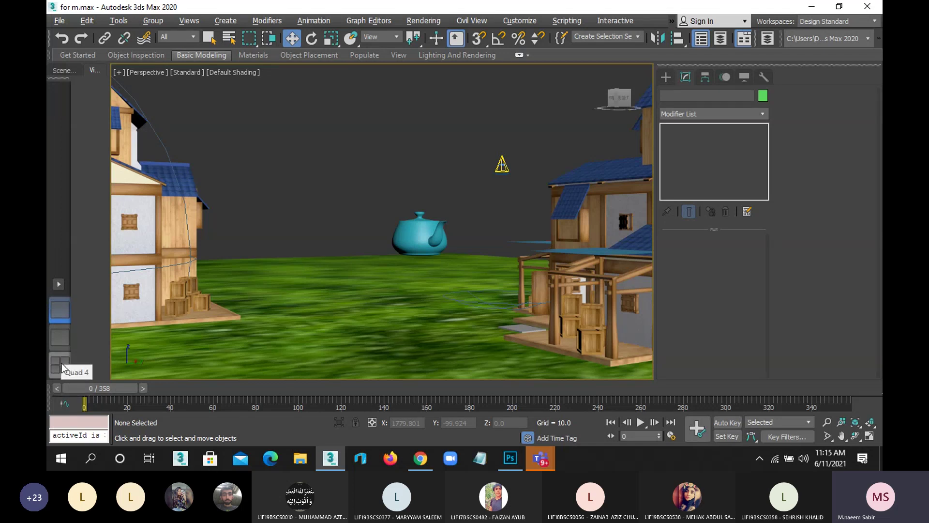
click(58, 285)
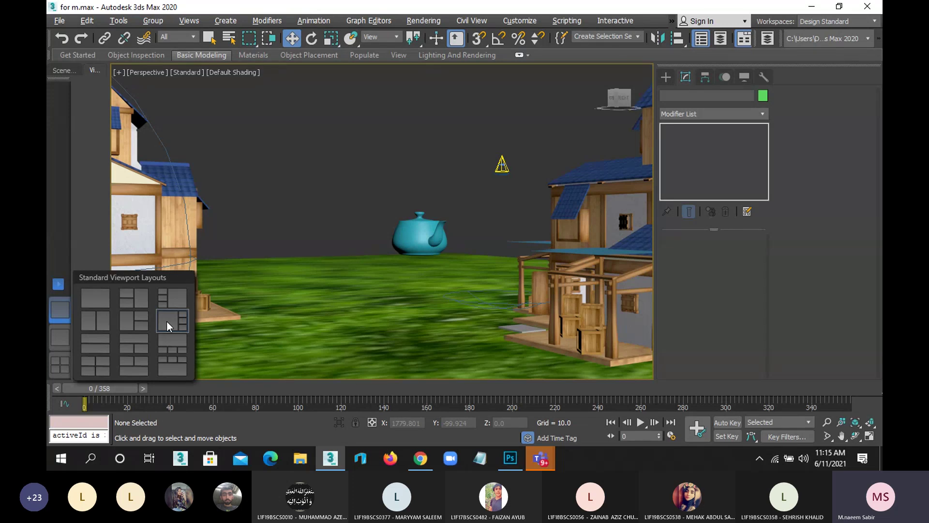
click(167, 321)
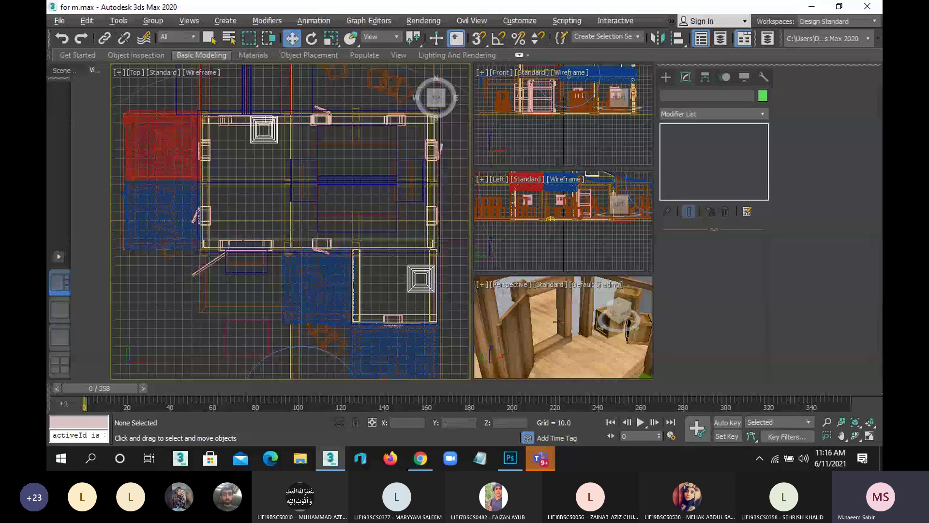
Step: Make the bottom-right view Top and the large view a textured-shaded Perspective looking into the house
middle_drag(558, 321, 513, 314)
middle_drag(538, 335, 527, 326)
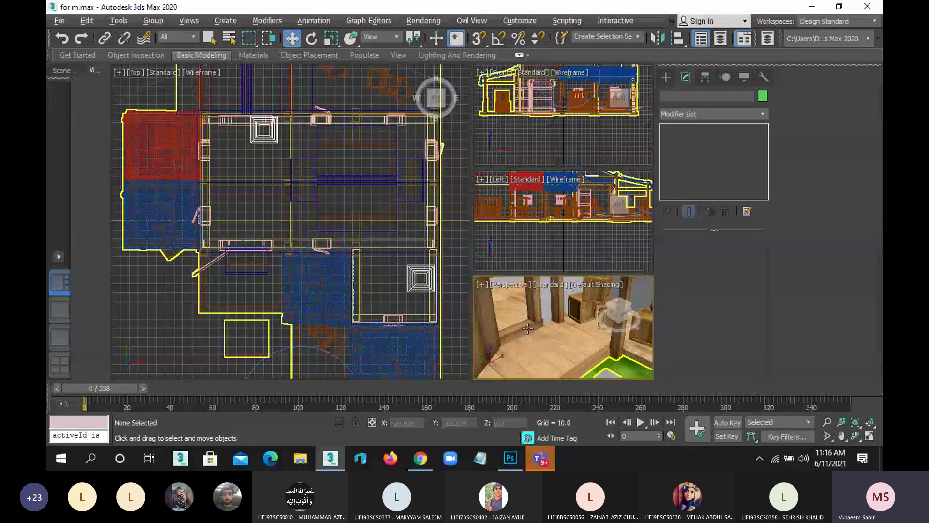
key(t)
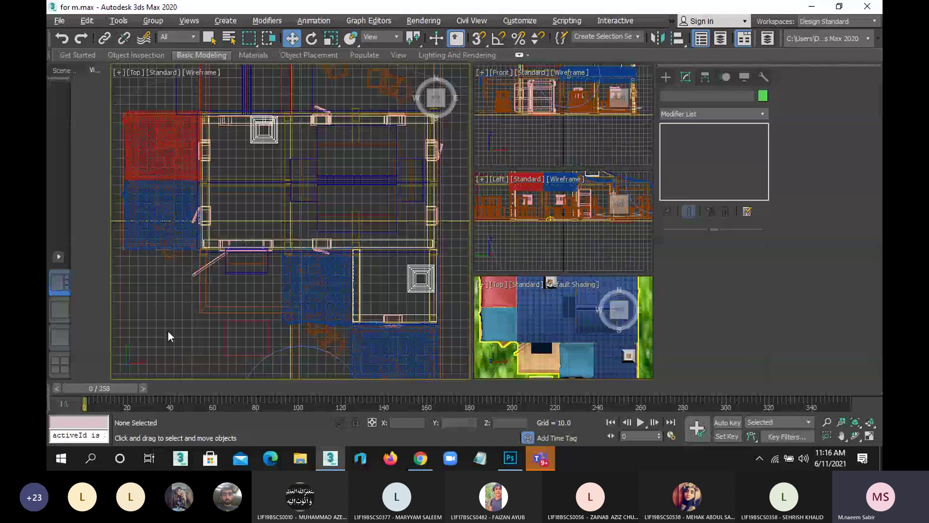
key(p)
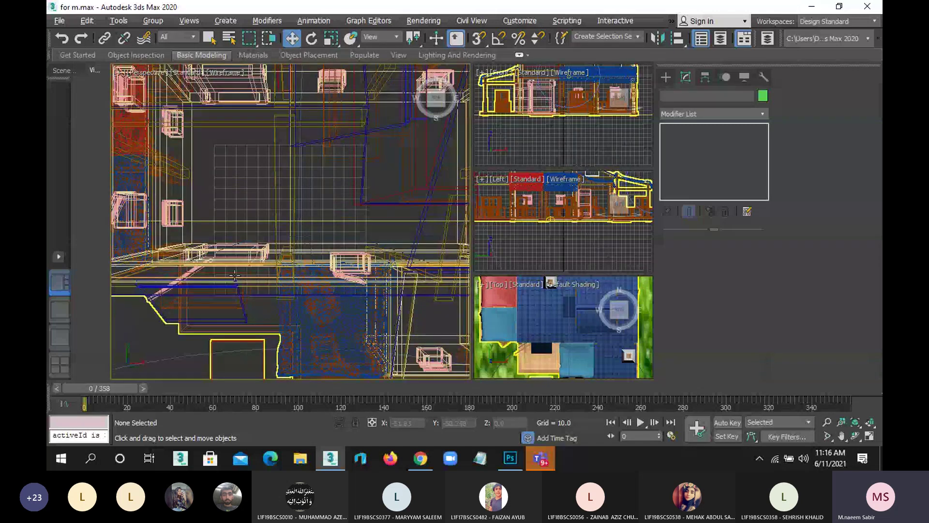
key(F3)
alt+middle_drag(270, 288, 267, 225)
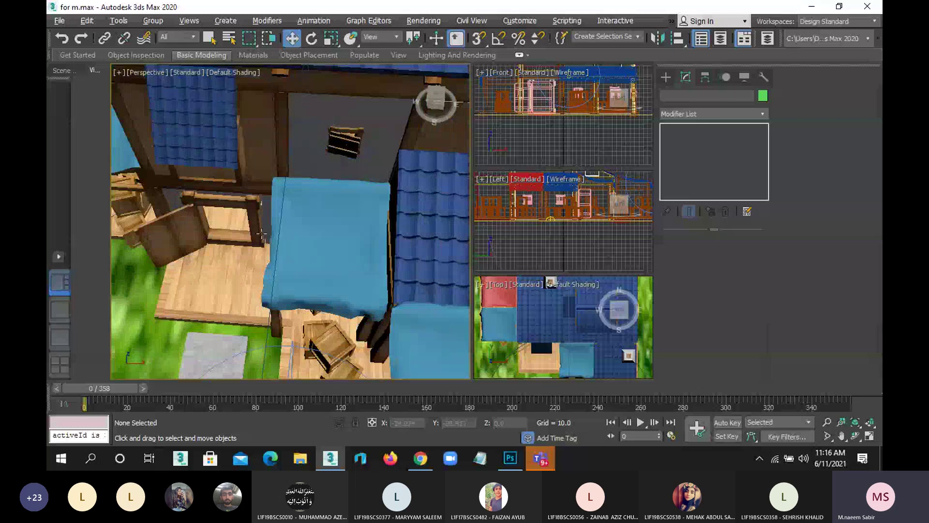
scroll(267, 225, down, 10)
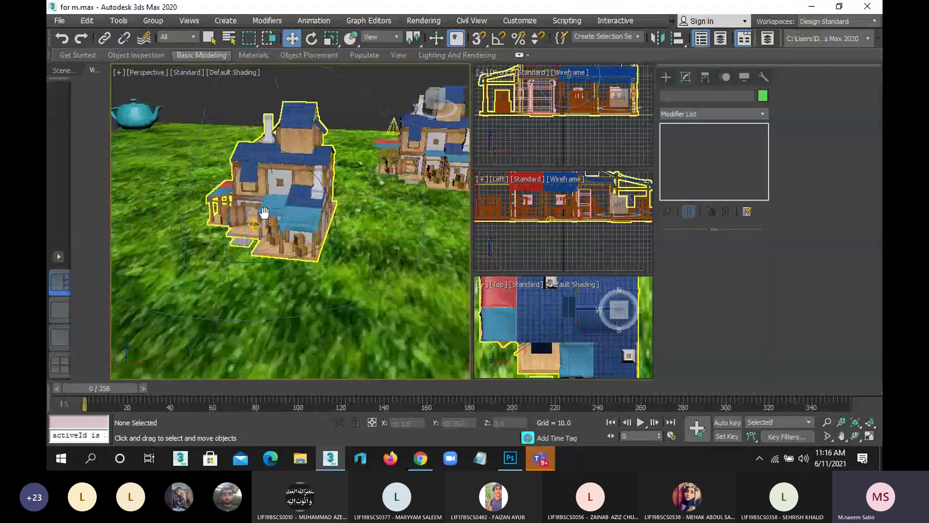
Step: Reframe the Front and Left views, then switch to the two side-by-side views layout
middle_drag(550, 127, 550, 165)
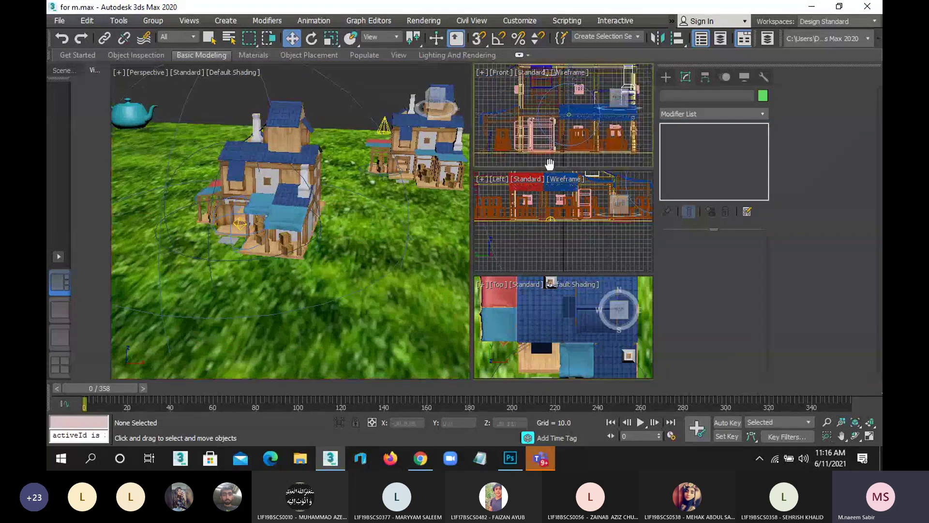
middle_drag(555, 243, 555, 270)
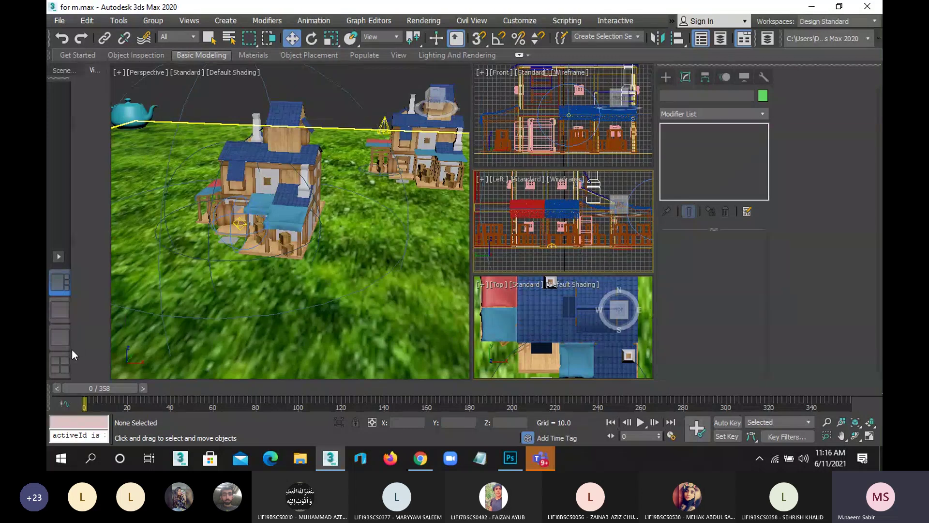
click(58, 256)
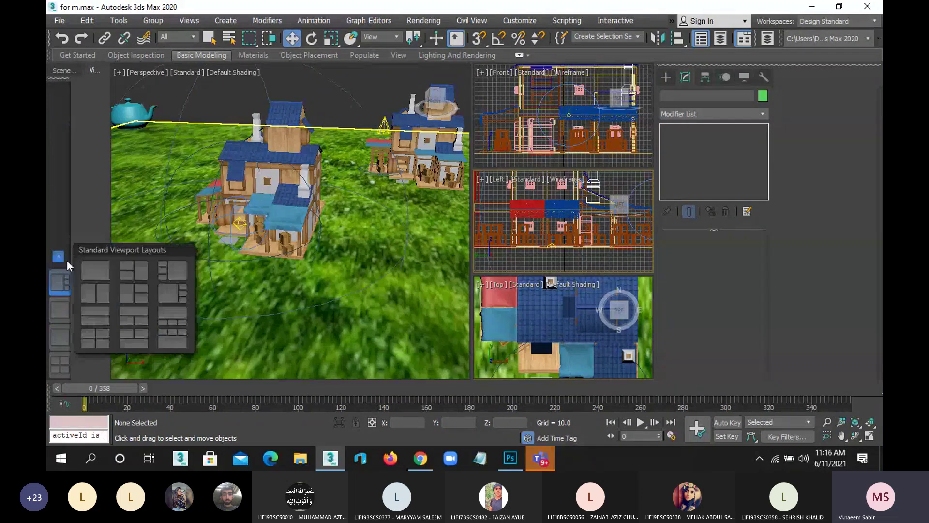
click(96, 294)
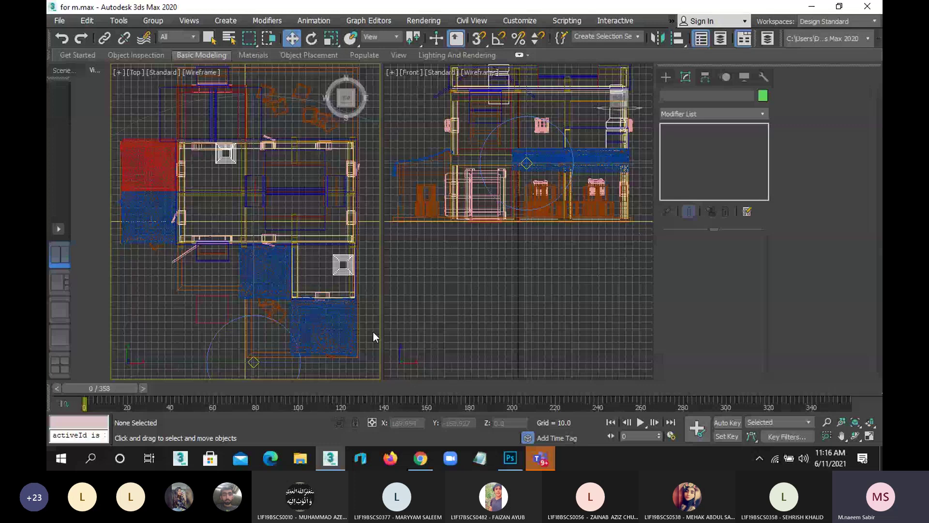
Step: Change the left view to Perspective framing the whole house, and pan the Front view down
middle_drag(254, 224, 251, 237)
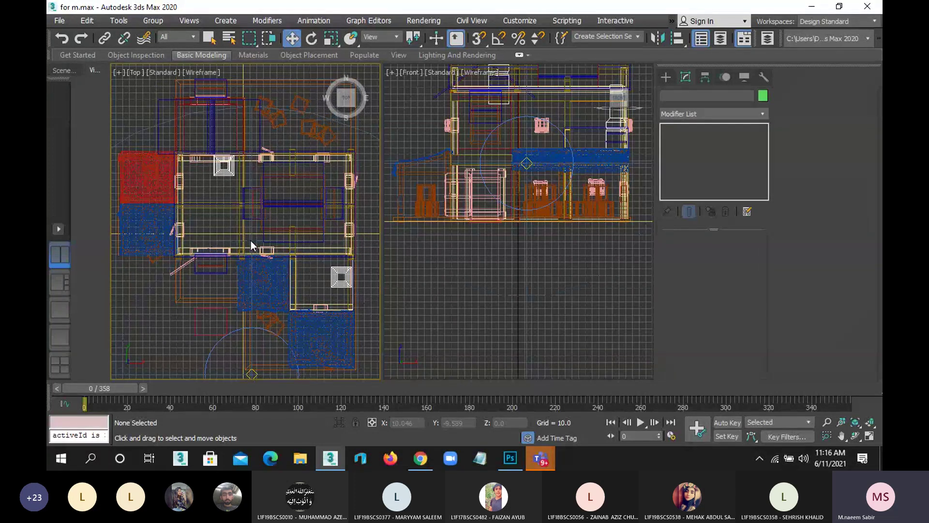
key(p)
key(z)
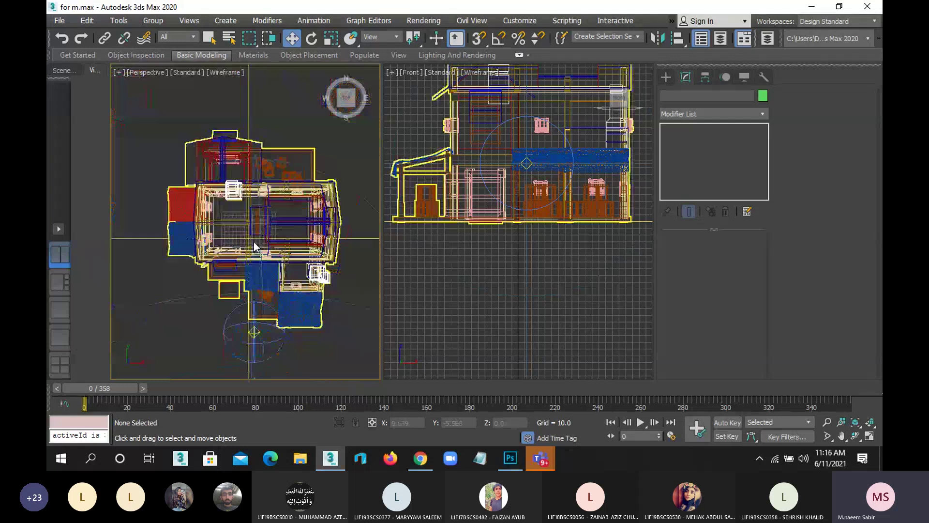
middle_drag(452, 246, 440, 283)
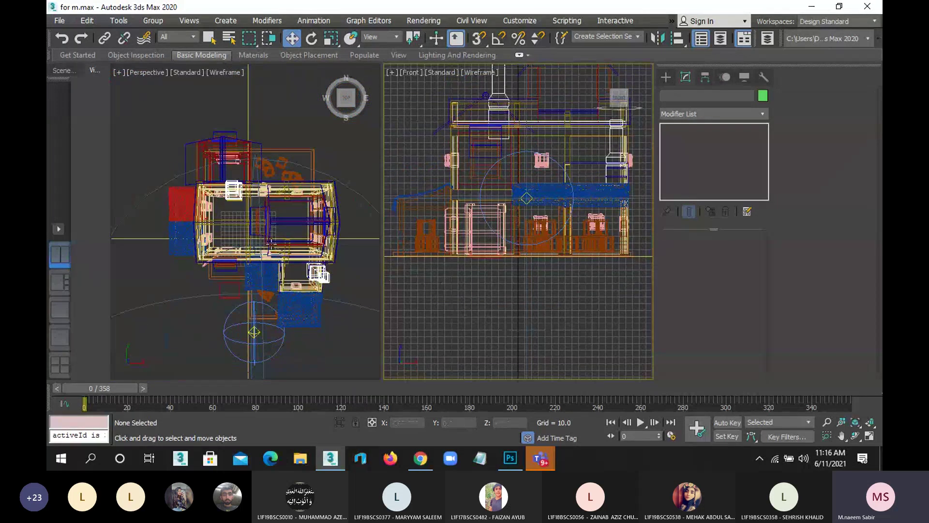
Step: Set the Perspective view to Default Shading and orbit to an angled view of the houses
click(227, 72)
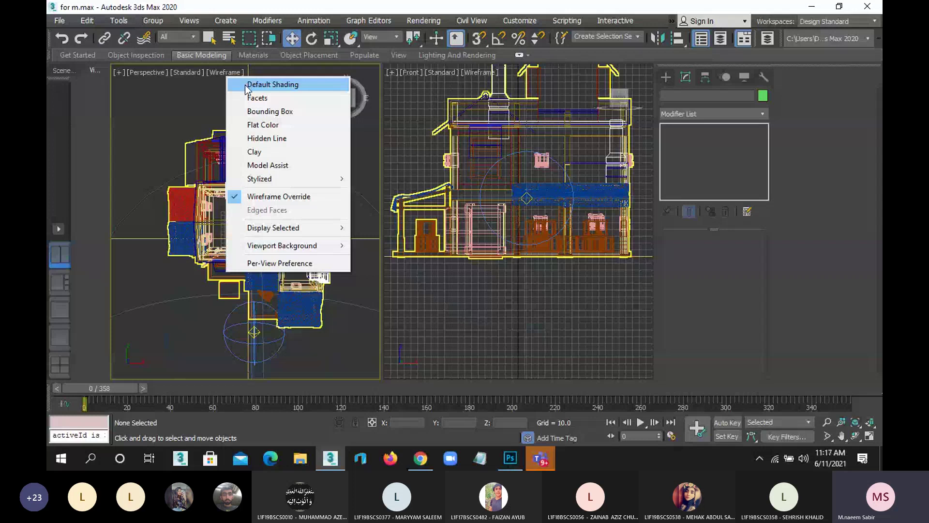
click(244, 85)
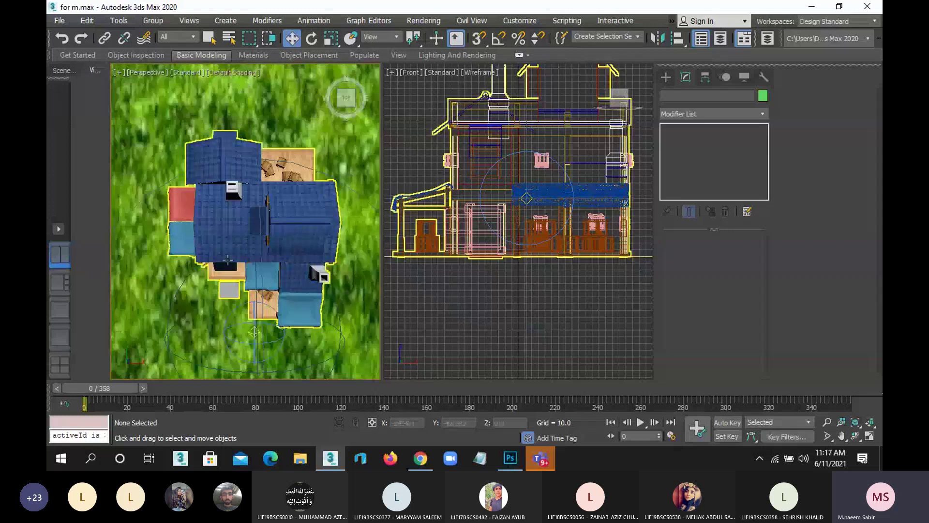
mouse_move(228, 260)
alt+middle_down()
mouse_move(250, 175)
mouse_move(221, 172)
mouse_move(228, 207)
mouse_move(172, 208)
alt+middle_up()
mouse_move(507, 272)
middle_down()
mouse_move(500, 320)
mouse_move(515, 351)
middle_up()
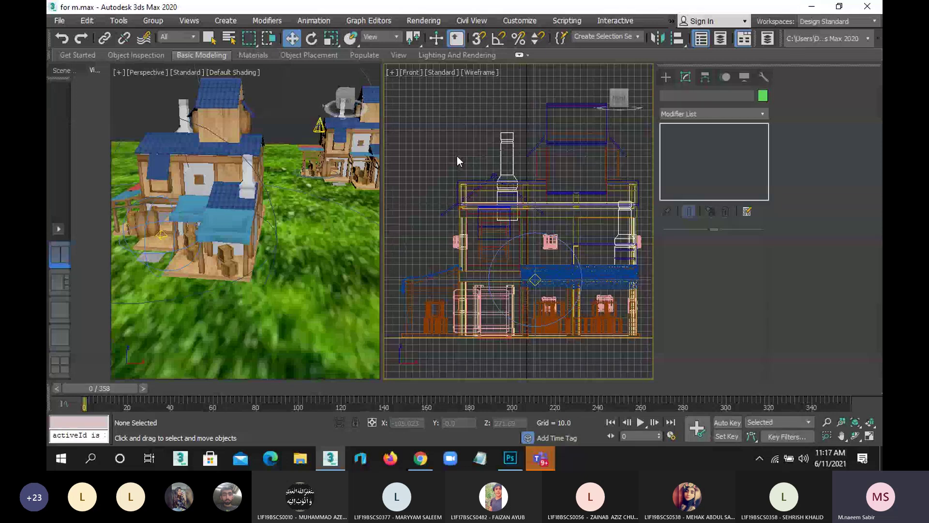
Step: Zoom in, maximize the Front view, and turn it into a shaded Perspective of the two houses
scroll(283, 121, down, 5)
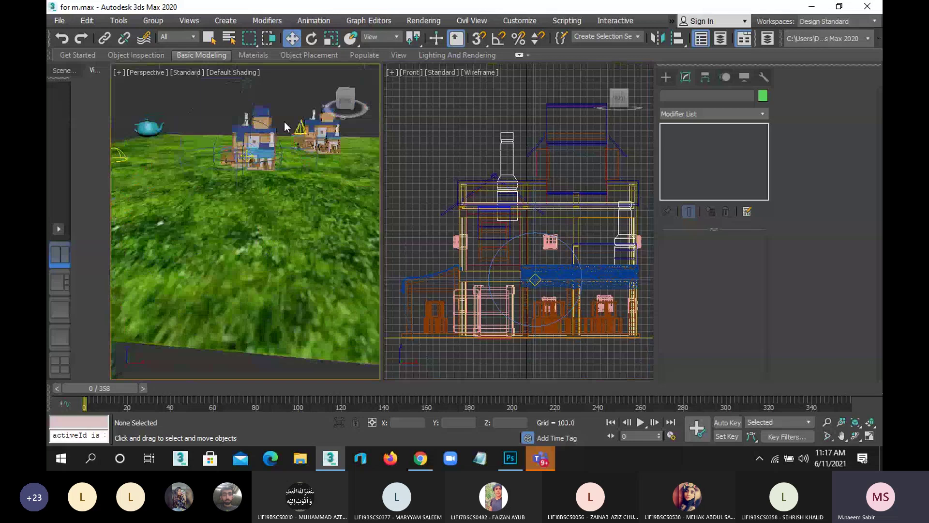
scroll(284, 121, up, 5)
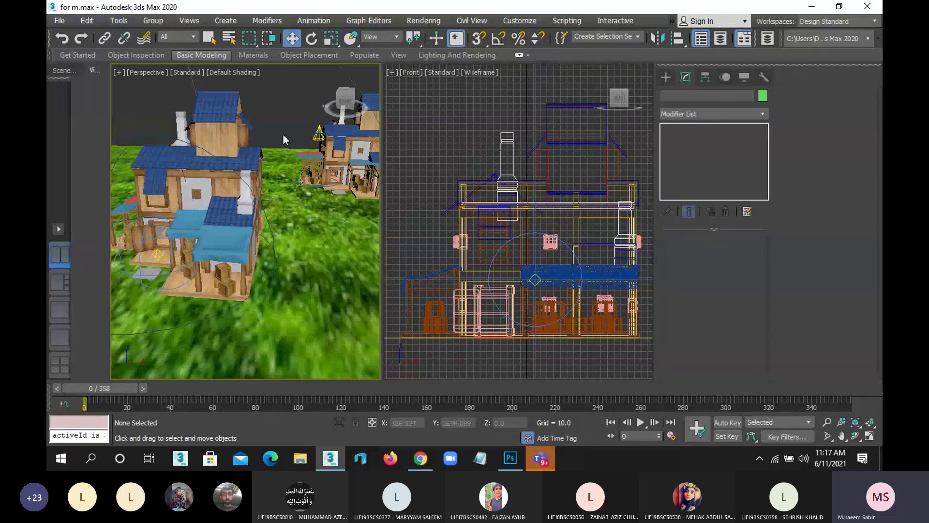
scroll(427, 165, up, 2)
scroll(427, 194, up, 2)
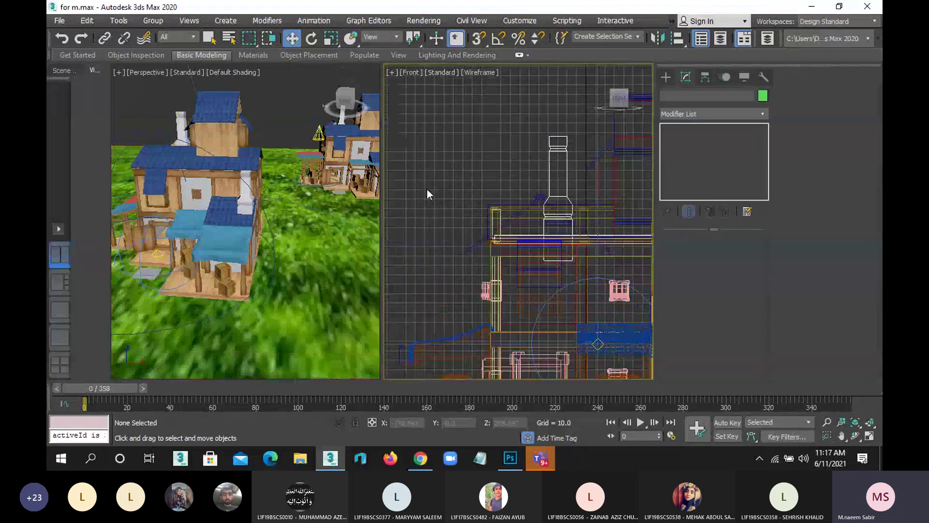
click(870, 435)
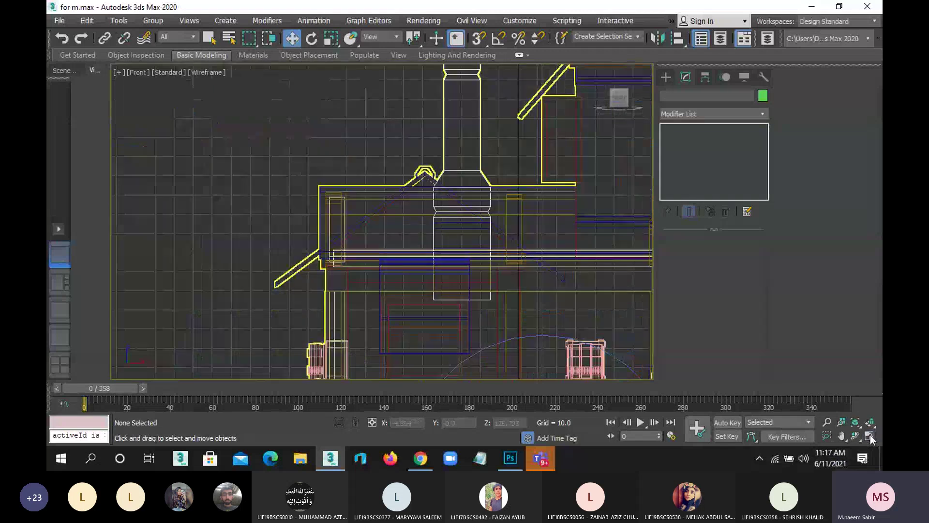
scroll(378, 201, down, 2)
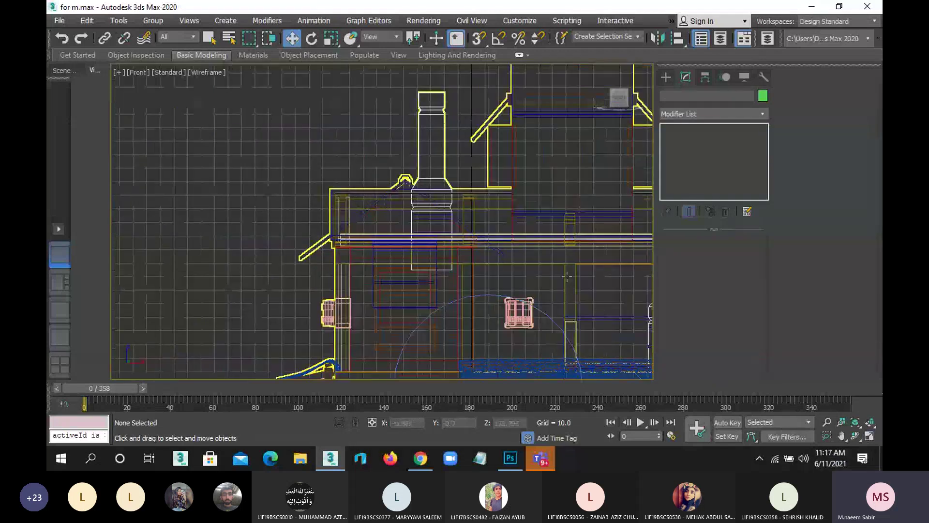
key(p)
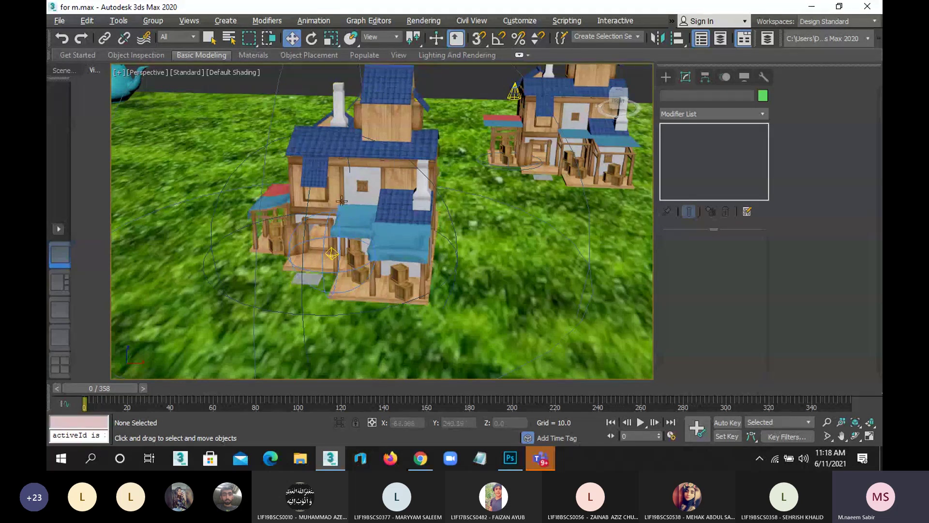
Step: Orbit to a low, close view of the porch and crates, then bring up the Windows Start menu
alt+middle_drag(385, 166, 349, 215)
scroll(350, 215, up, 5)
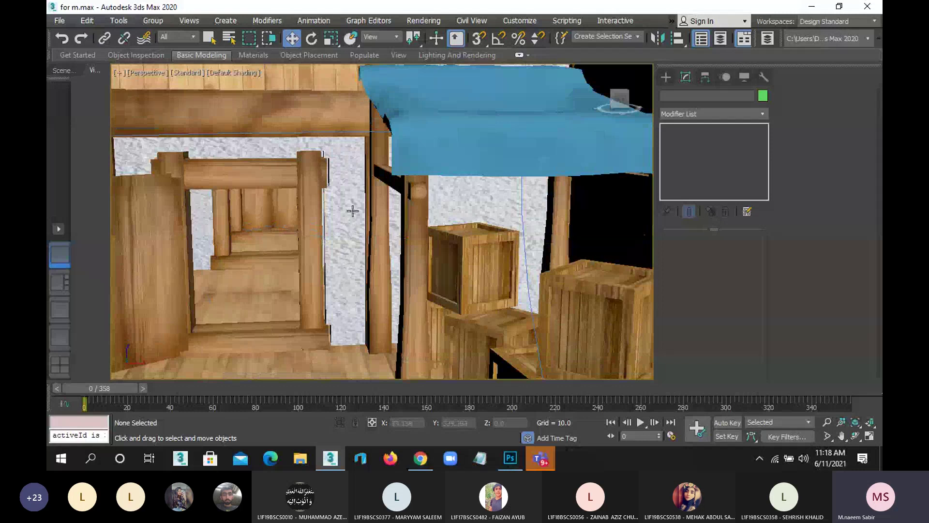
scroll(356, 209, up, 2)
mouse_move(355, 209)
alt+middle_down()
mouse_move(339, 207)
mouse_move(359, 220)
alt+middle_up()
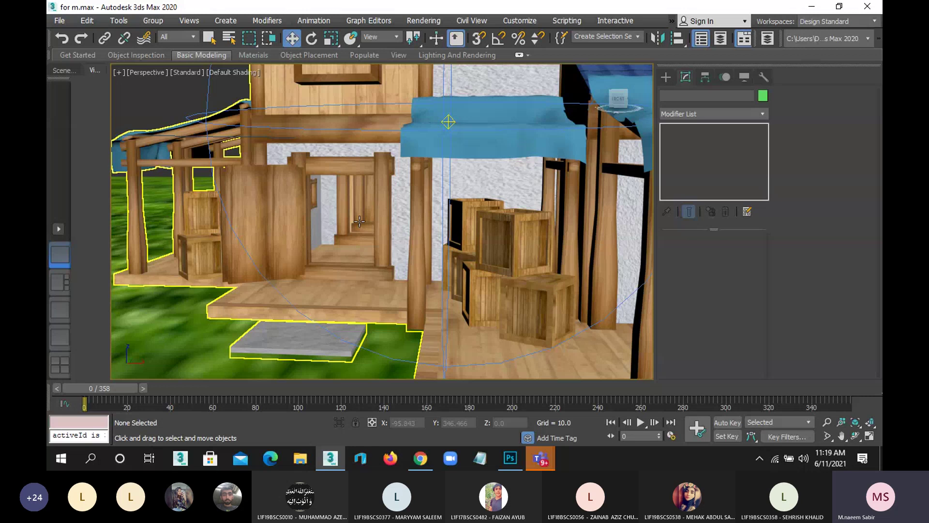
key(super)
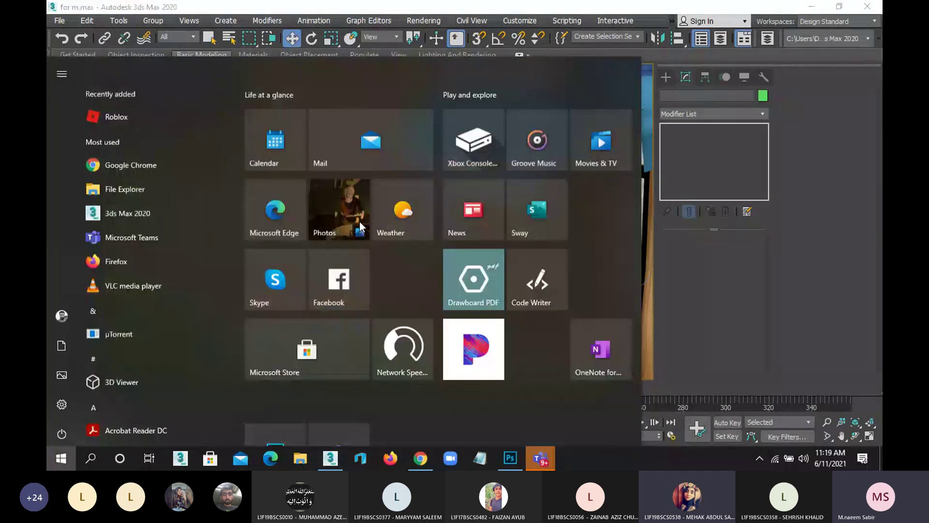
Step: Launch Paint via Start search and select the thickest brush size
text(paint)
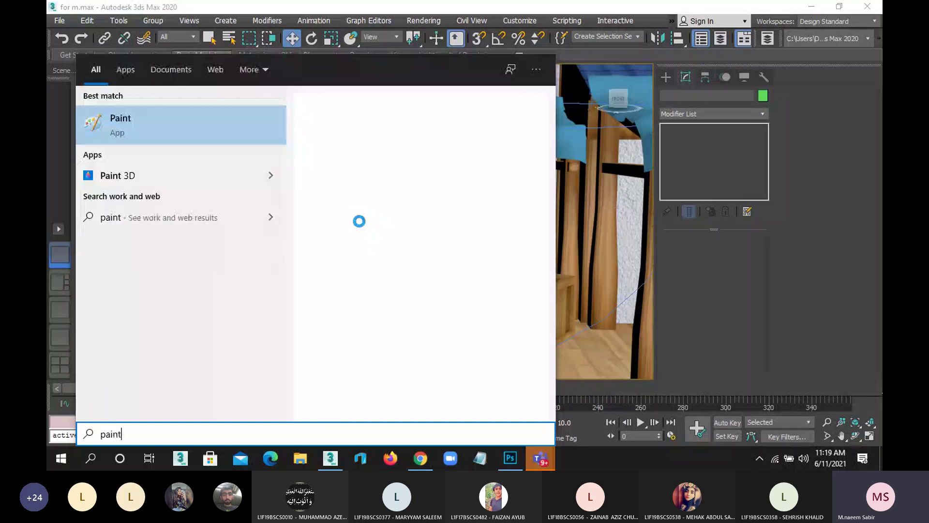
key(Return)
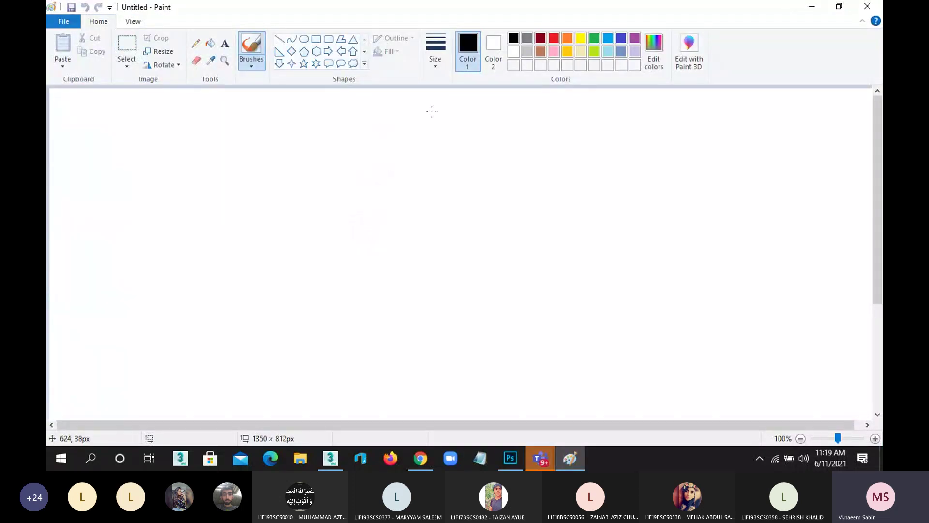
click(434, 50)
click(455, 159)
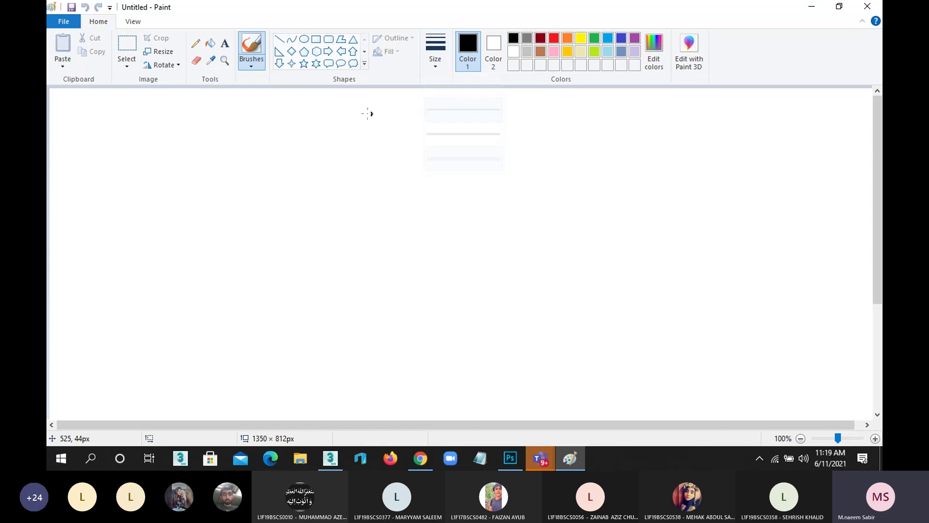
Step: Write a thick "ctrl + C" note with a bracket above it, then minimize Paint
drag(89, 135, 96, 156)
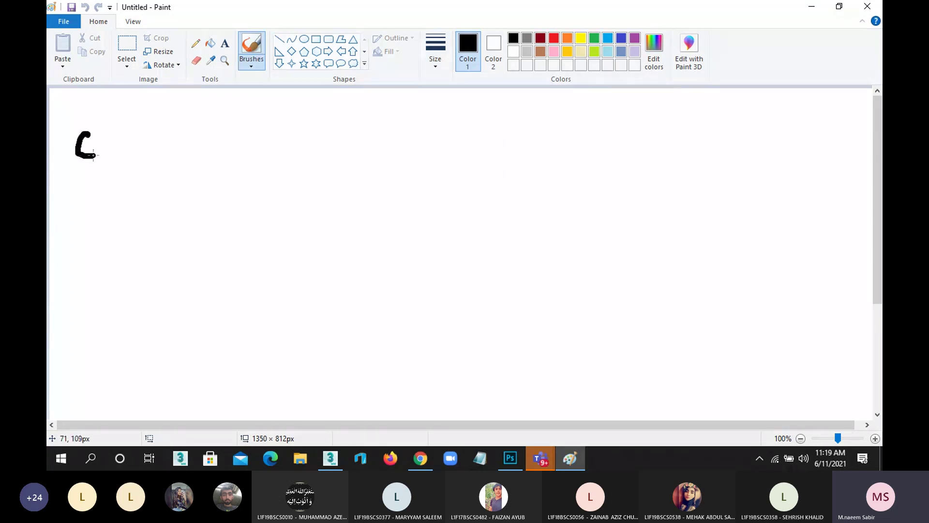
mouse_move(109, 124)
mouse_down()
mouse_move(111, 155)
mouse_move(139, 135)
mouse_move(162, 151)
mouse_move(241, 142)
mouse_move(211, 154)
mouse_up()
mouse_move(318, 118)
mouse_down()
mouse_move(295, 115)
mouse_move(284, 150)
mouse_move(313, 158)
mouse_up()
drag(82, 91, 337, 95)
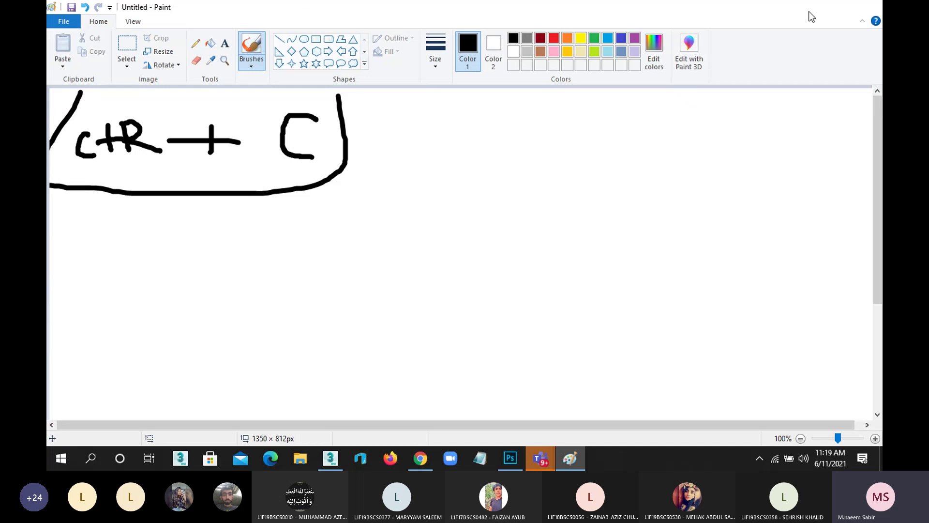
click(809, 12)
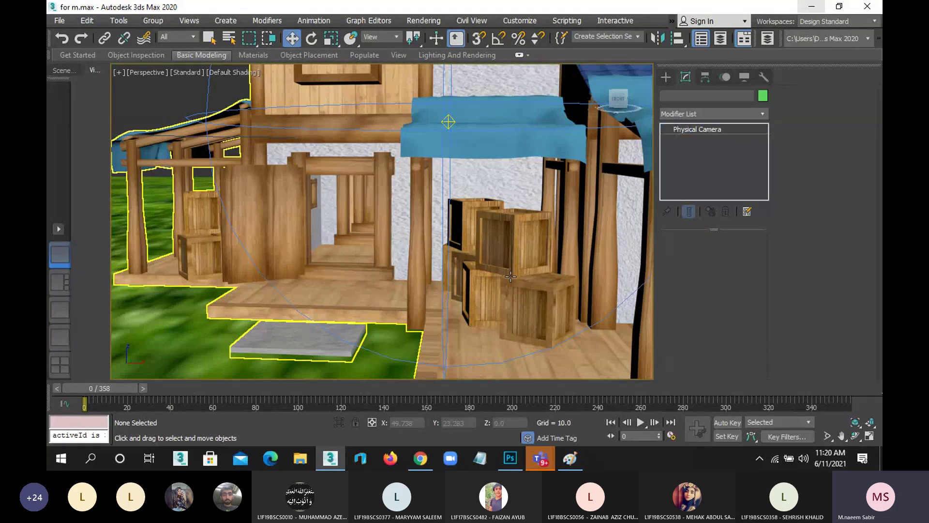
Step: Create PhysCamera001 matching the current Perspective view using Ctrl+C
key(ctrl+c)
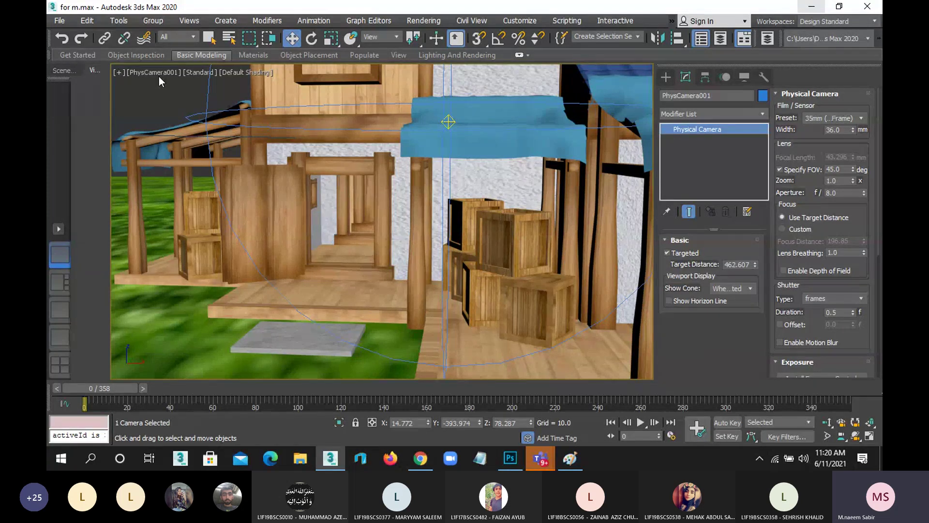
Step: Restore the two-viewport layout with a Left view on the right, centred on the house
key(alt+w)
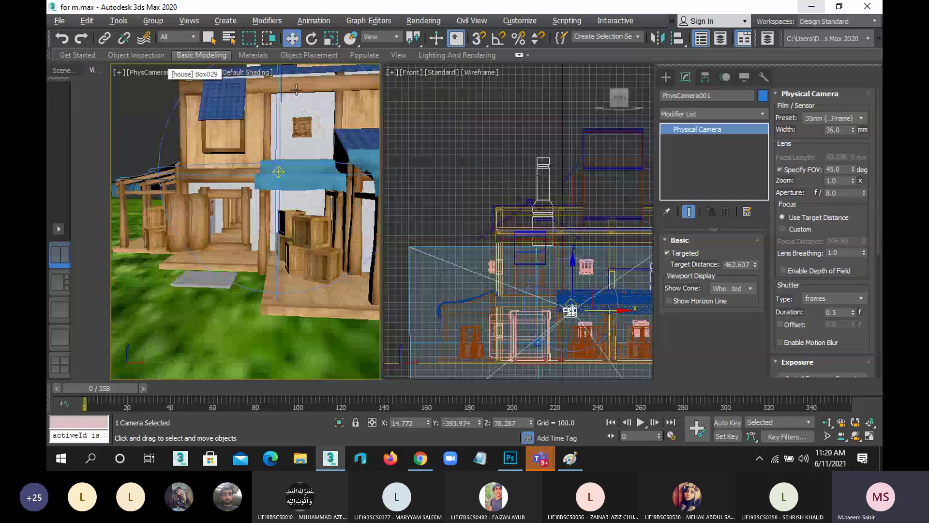
key(l)
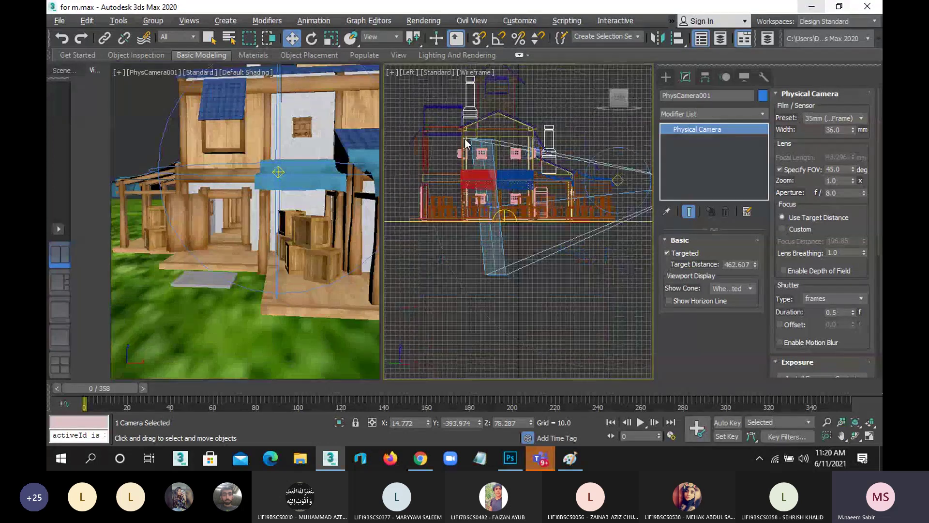
scroll(489, 191, up, 3)
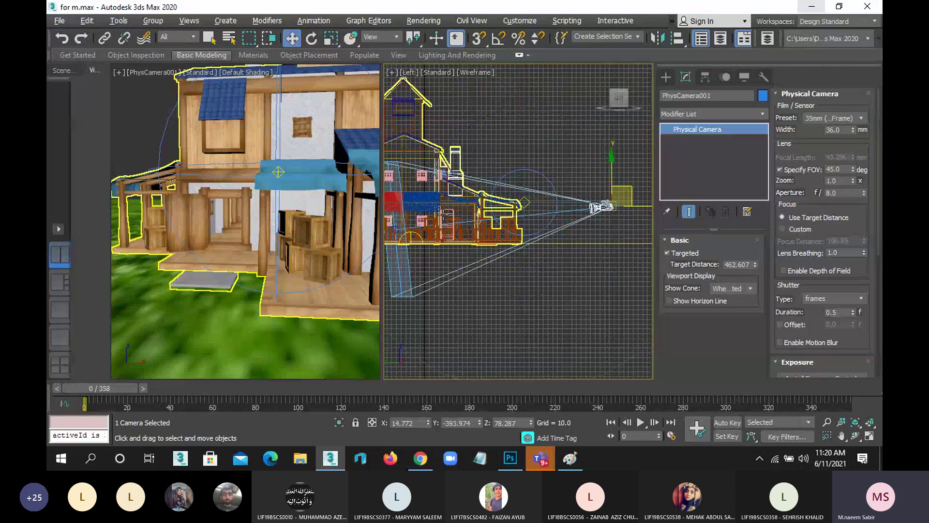
middle_drag(552, 211, 618, 203)
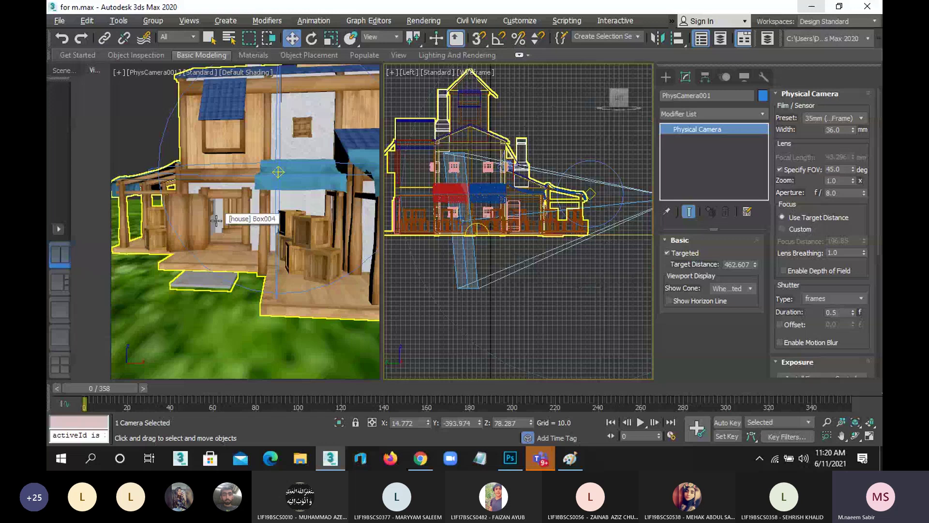
Step: Raise PhysCamera001 slightly upward in the Left view
right_click(130, 135)
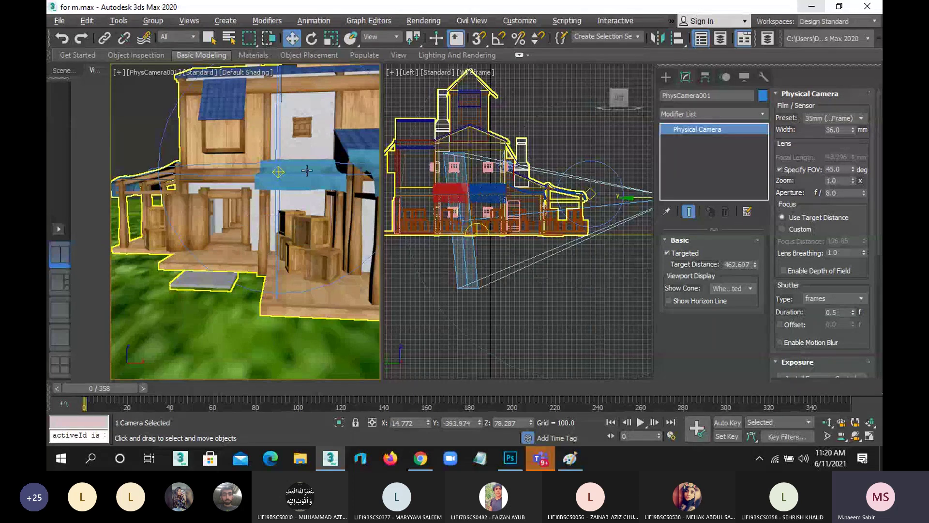
right_click(500, 286)
scroll(501, 287, down, 2)
scroll(500, 286, down, 2)
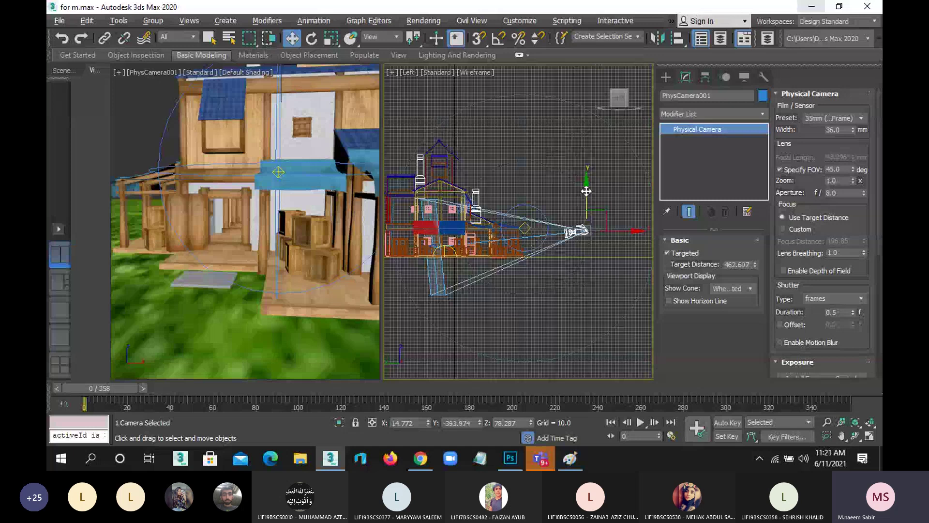
mouse_move(586, 191)
mouse_down()
mouse_move(603, 68)
mouse_move(603, 288)
mouse_move(618, 174)
mouse_move(620, 185)
mouse_up()
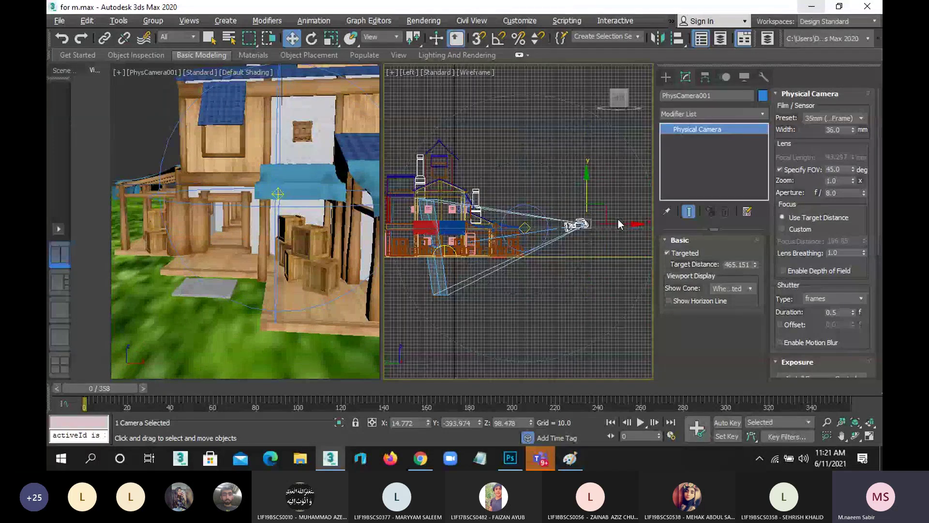
Step: Make the right view a tilted wireframe Perspective and move PhysCamera001 left, up and sideways
key(p)
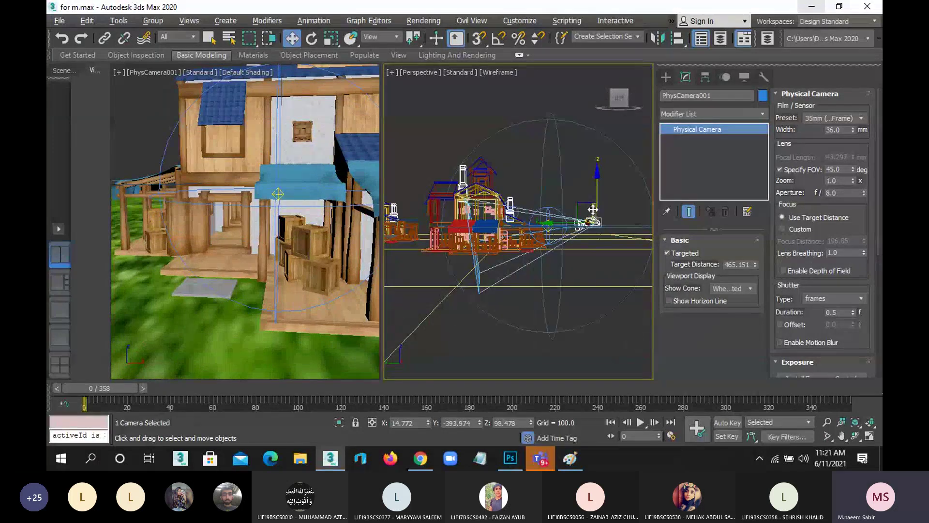
alt+middle_drag(593, 209, 505, 226)
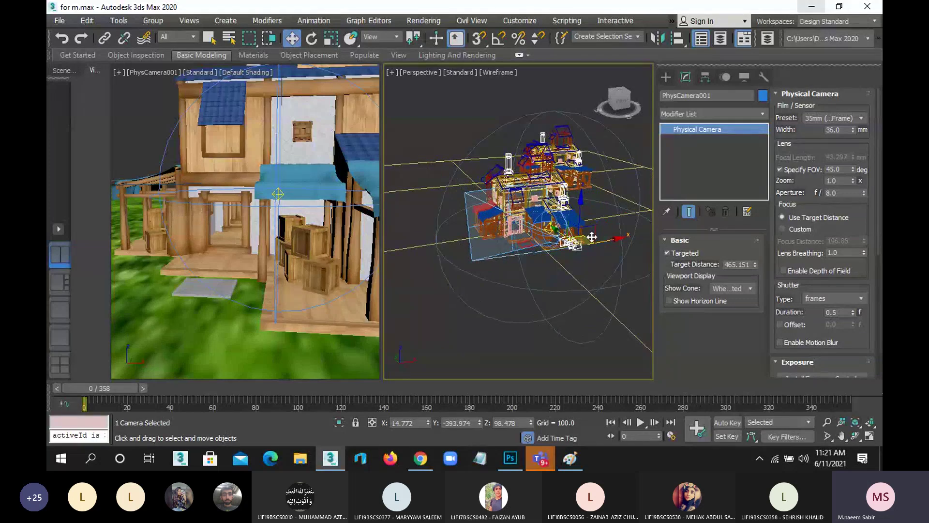
mouse_move(602, 240)
mouse_down()
mouse_move(488, 251)
mouse_move(685, 221)
mouse_move(599, 247)
mouse_move(541, 223)
mouse_move(519, 114)
mouse_move(615, 269)
mouse_move(547, 228)
mouse_move(612, 239)
mouse_up()
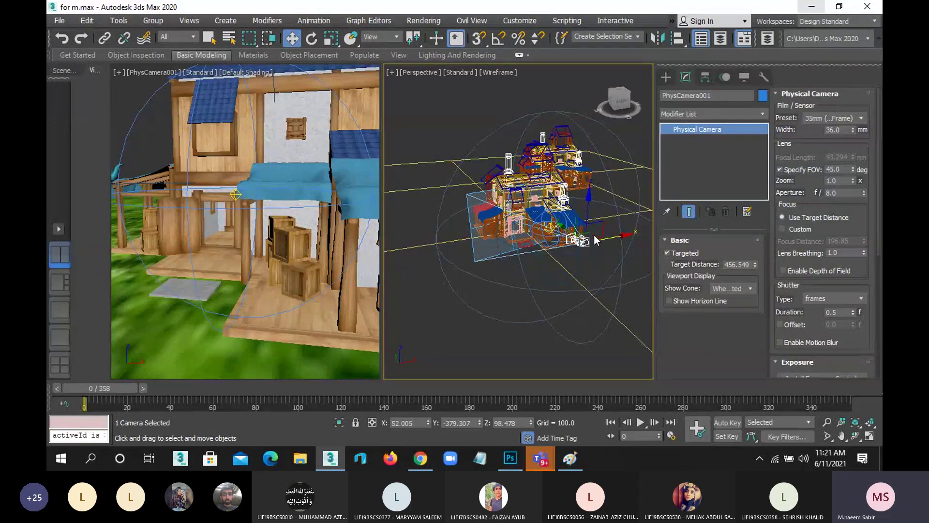
mouse_move(592, 234)
mouse_down()
mouse_move(590, 192)
mouse_move(590, 201)
mouse_up()
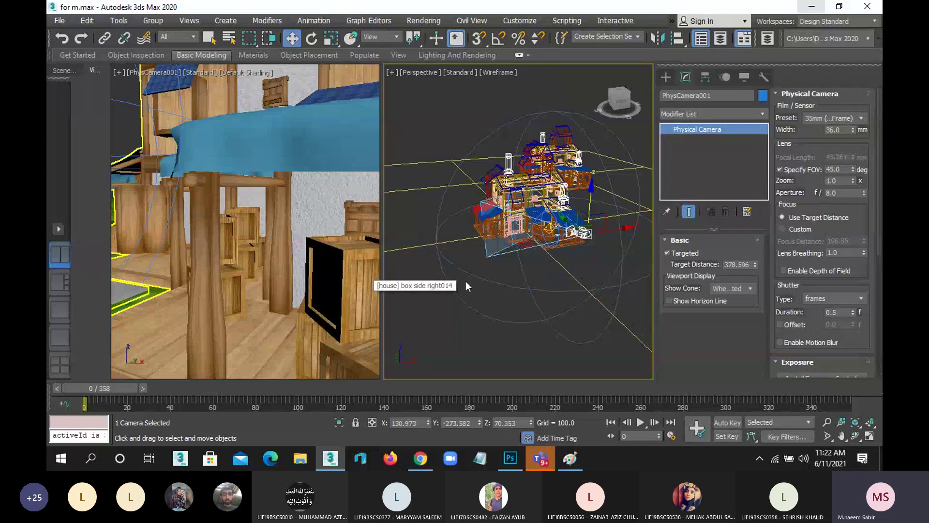
drag(622, 229, 571, 233)
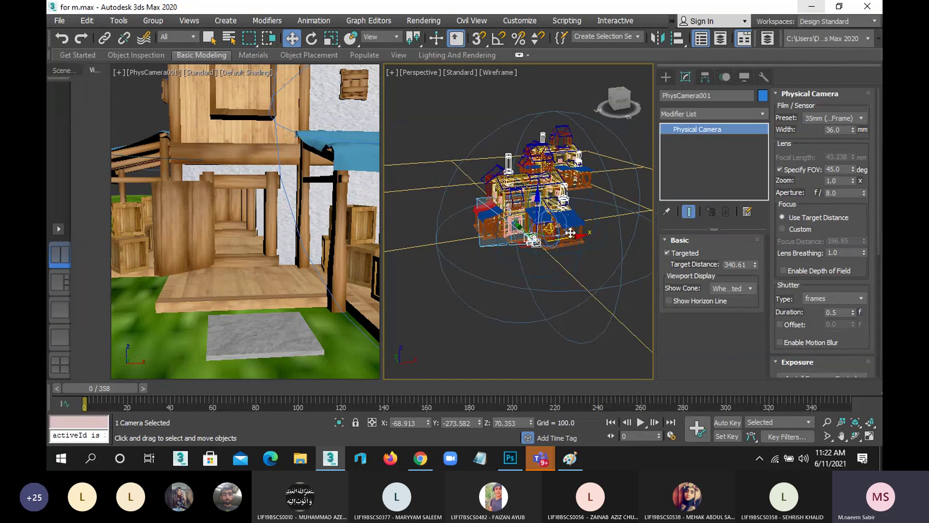
Step: Switch the right viewport to Top view and move the camera target into the house
key(t)
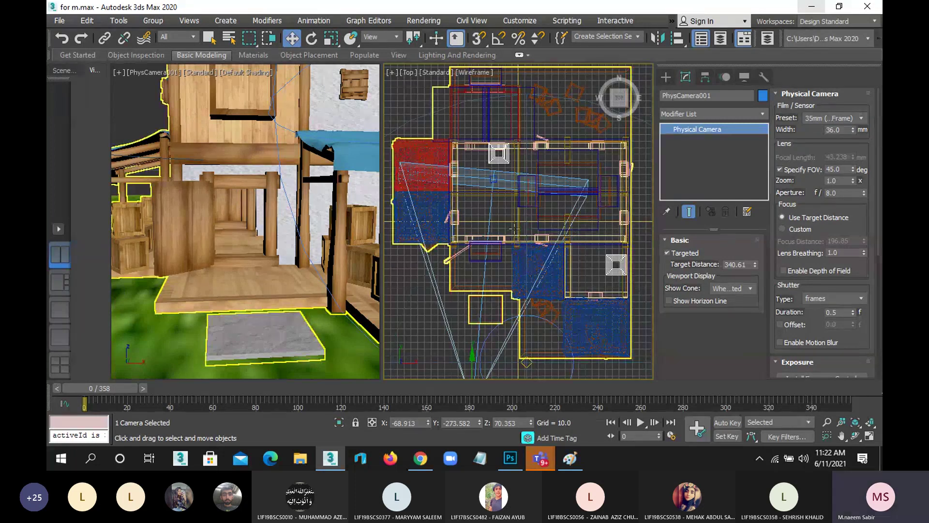
scroll(514, 203, up, 2)
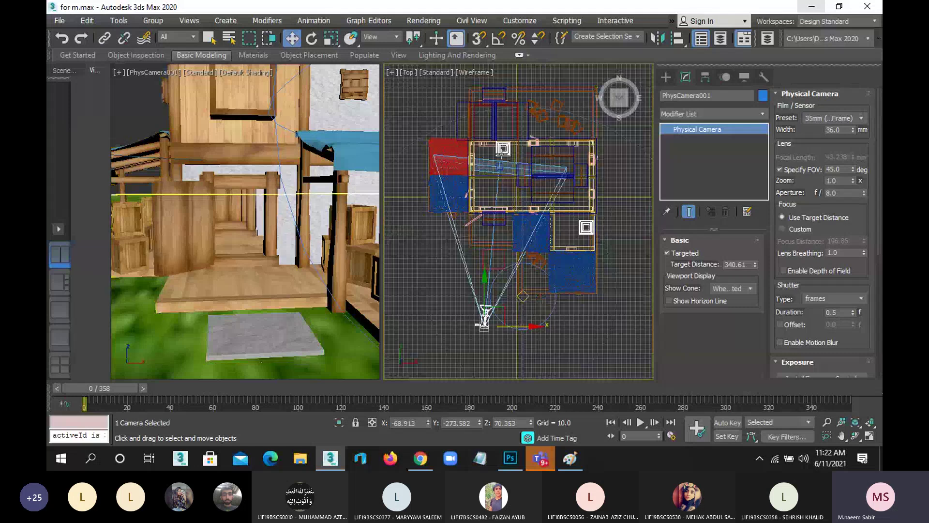
click(501, 166)
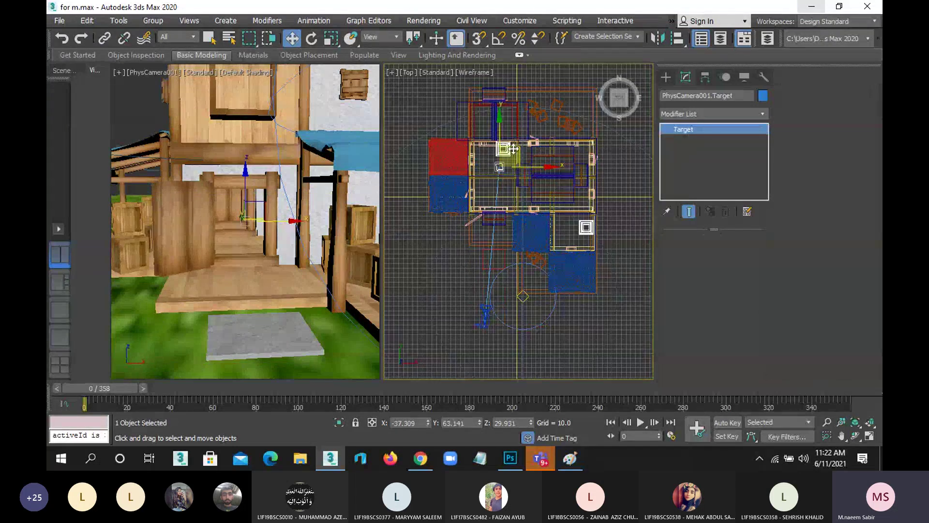
drag(513, 149, 508, 166)
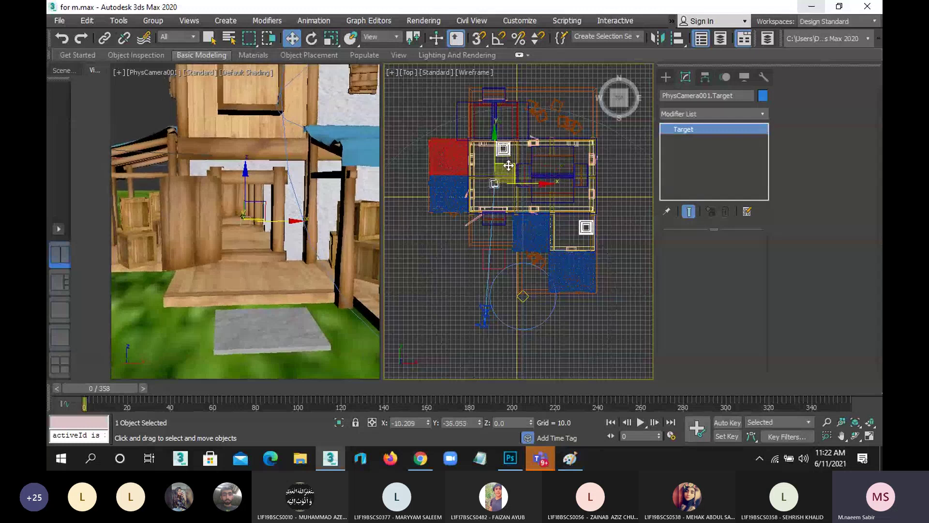
Step: Move PhysCamera001 in front of the house so it views the porch and crates
click(485, 316)
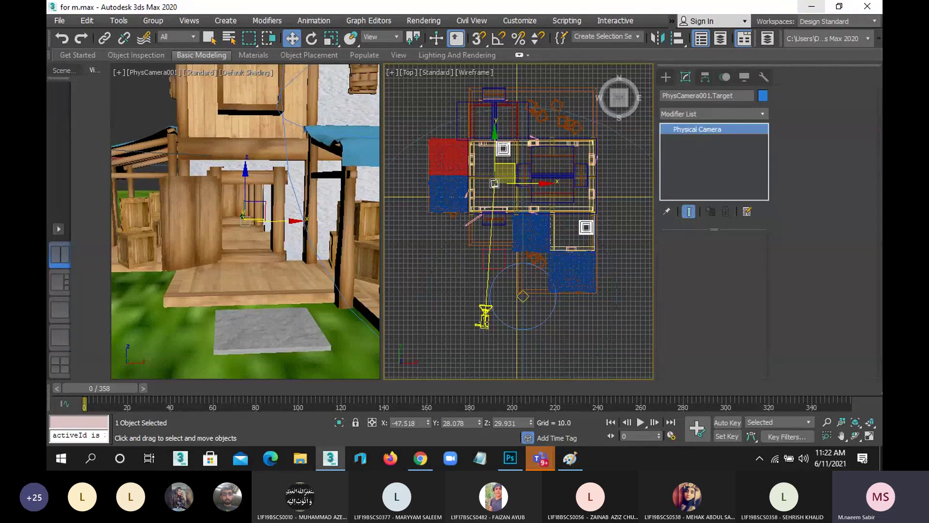
mouse_move(485, 316)
mouse_down()
mouse_move(545, 307)
mouse_move(581, 290)
mouse_move(586, 262)
mouse_move(595, 270)
mouse_move(438, 214)
mouse_move(460, 234)
mouse_up()
drag(524, 237, 559, 207)
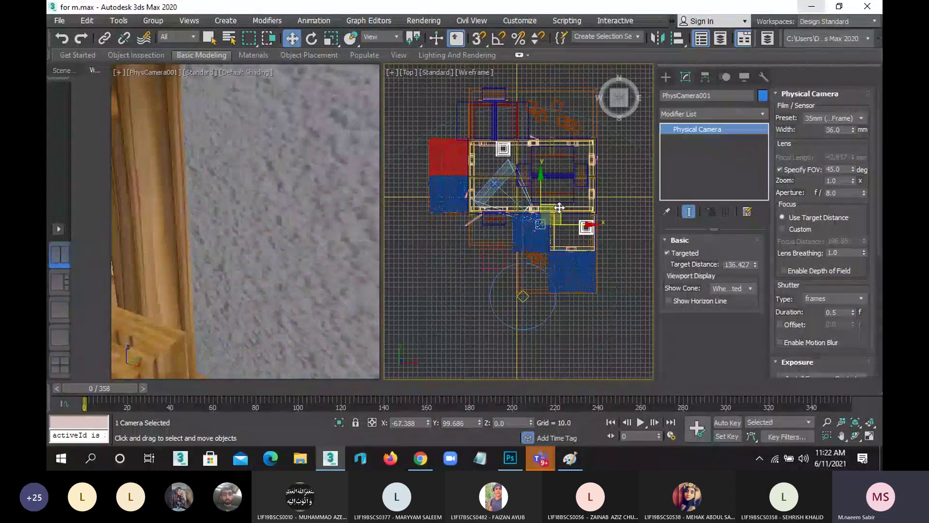
mouse_move(559, 208)
mouse_down()
mouse_move(551, 222)
mouse_move(539, 222)
mouse_up()
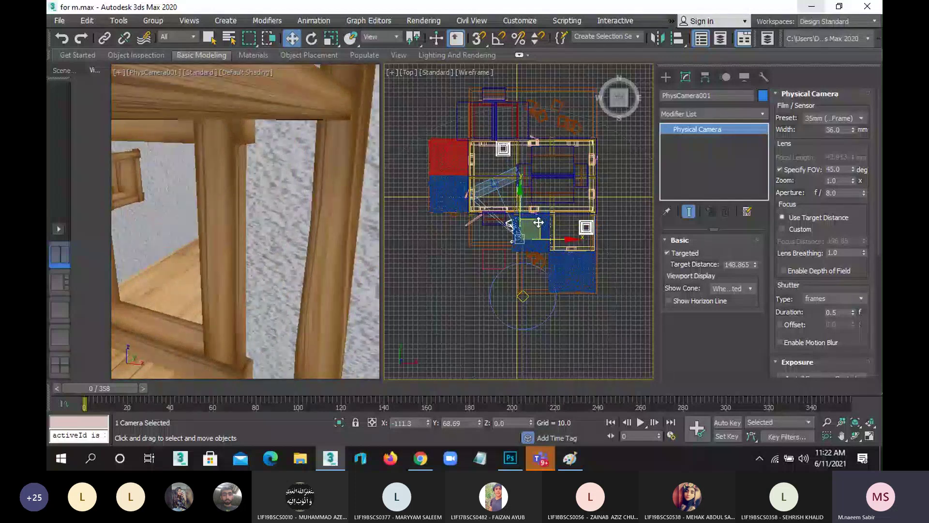
mouse_move(539, 222)
mouse_down()
mouse_move(531, 211)
mouse_move(516, 215)
mouse_move(524, 280)
mouse_move(559, 317)
mouse_move(555, 339)
mouse_move(537, 305)
mouse_up()
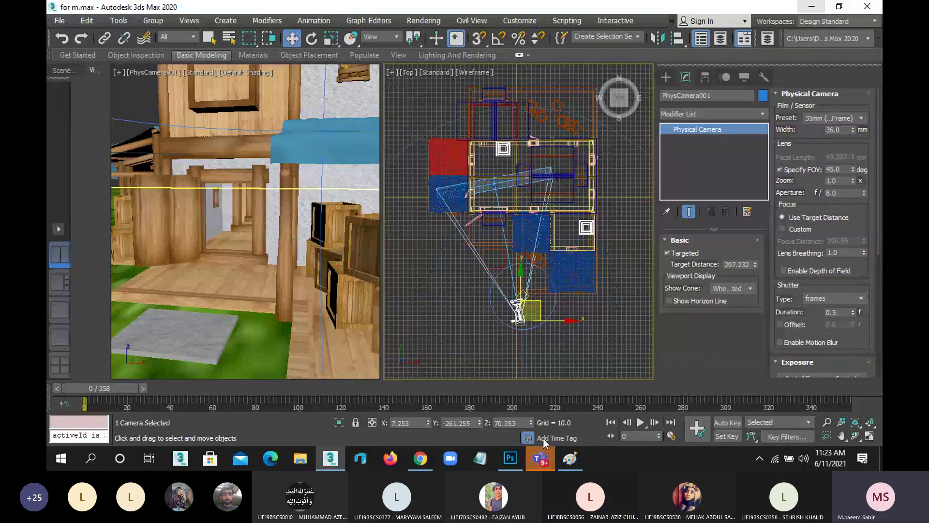
Step: Sketch a bar-and-triangle camera symbol with left, up and down arrows in Paint
click(572, 456)
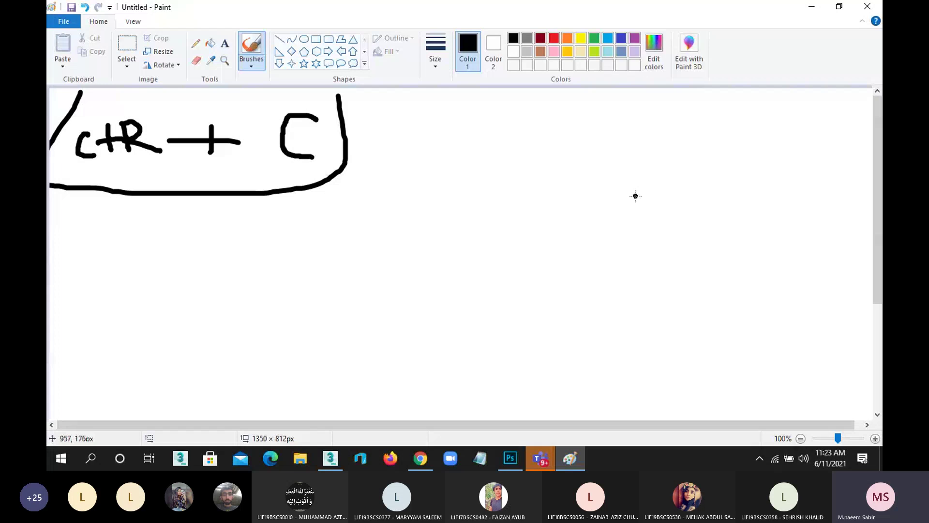
drag(701, 116, 700, 167)
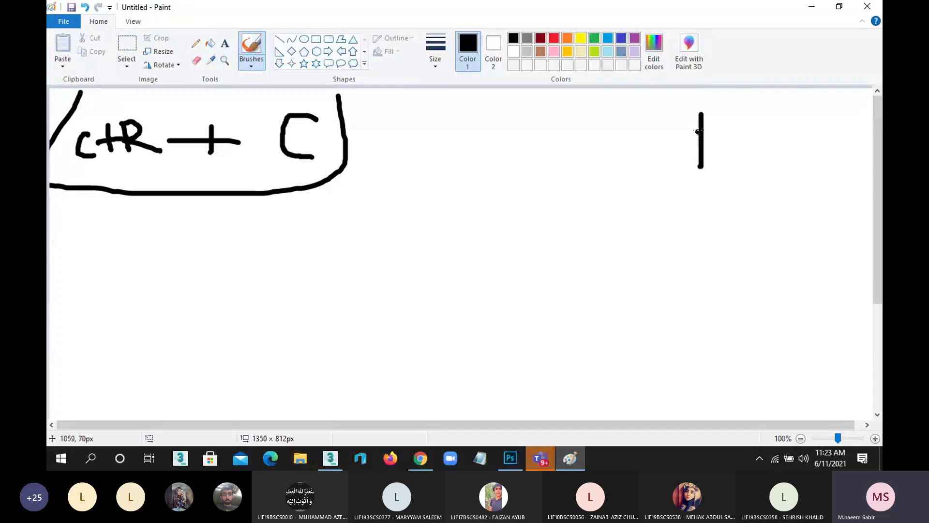
mouse_move(700, 117)
mouse_down()
mouse_move(773, 141)
mouse_move(700, 167)
mouse_up()
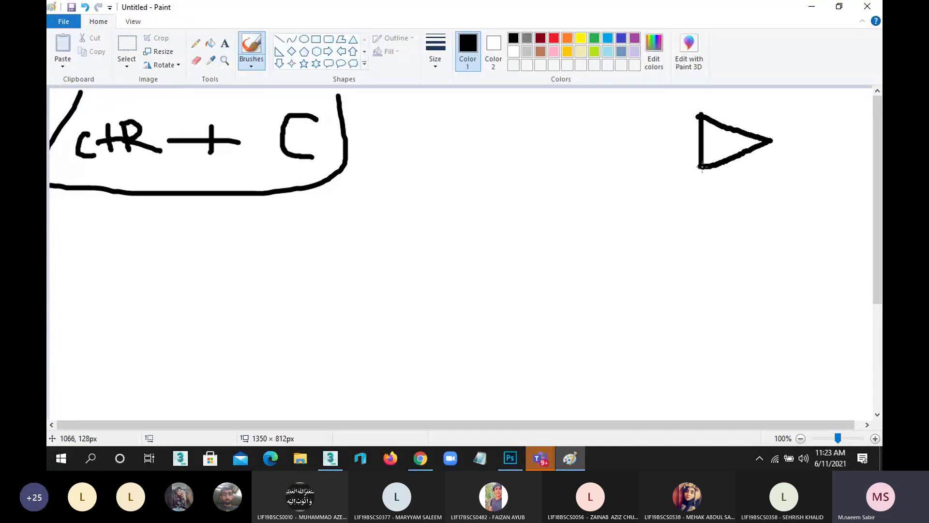
mouse_move(799, 139)
mouse_down()
mouse_move(622, 141)
mouse_move(644, 153)
mouse_up()
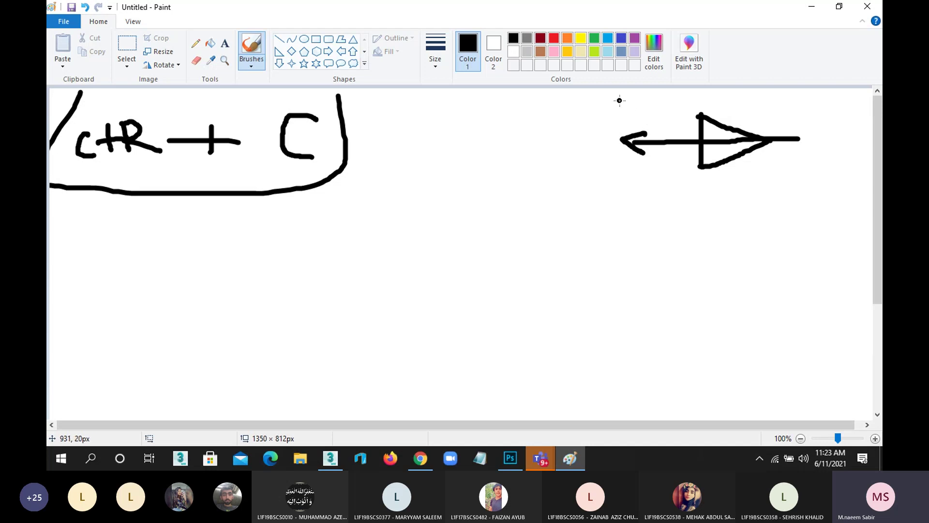
mouse_move(619, 99)
mouse_down()
mouse_move(618, 234)
mouse_move(629, 207)
mouse_up()
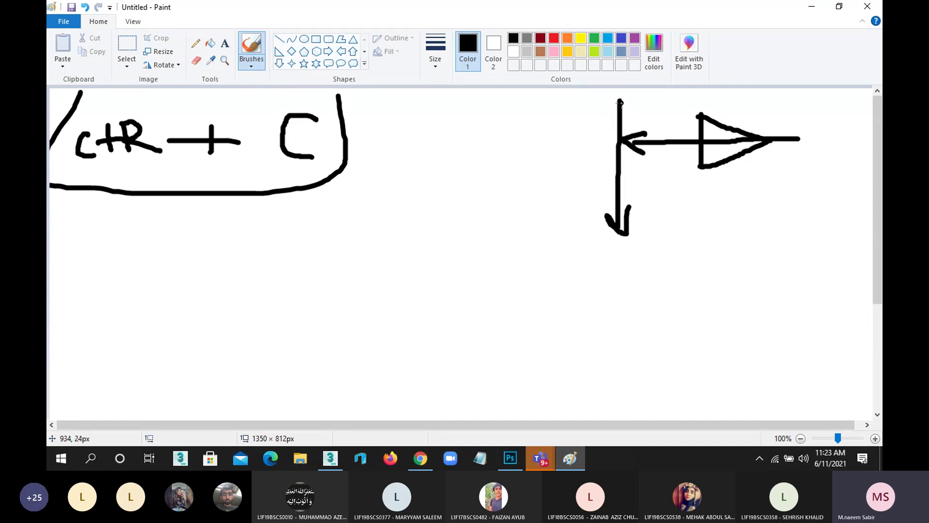
mouse_move(619, 100)
mouse_down()
mouse_move(607, 117)
mouse_move(652, 119)
mouse_up()
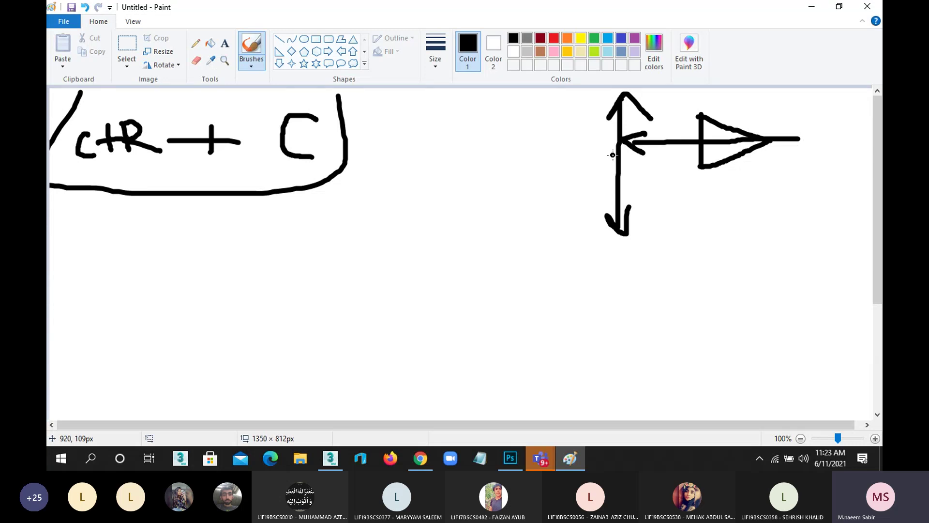
click(805, 11)
Step: Move the free camera Camera001 to a new position in the Top view
mouse_move(489, 218)
middle_down()
mouse_move(478, 177)
mouse_move(438, 242)
middle_up()
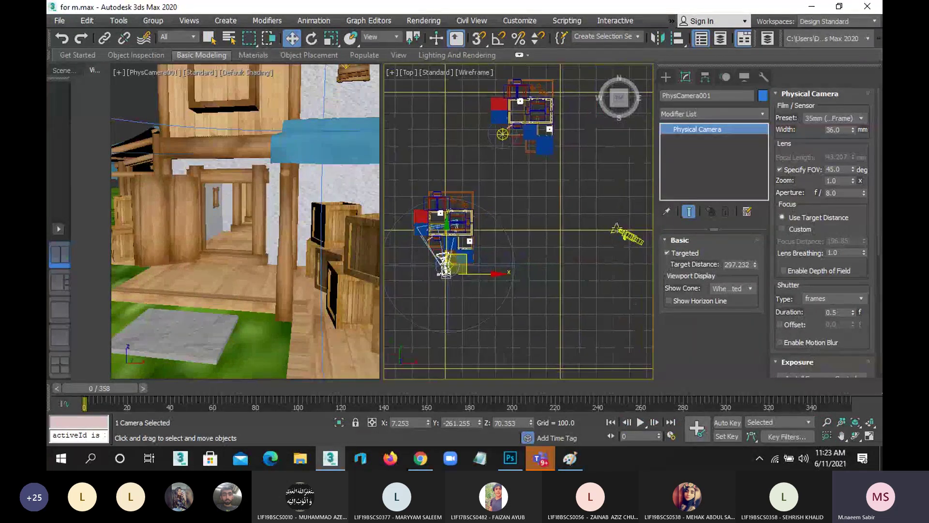
click(632, 238)
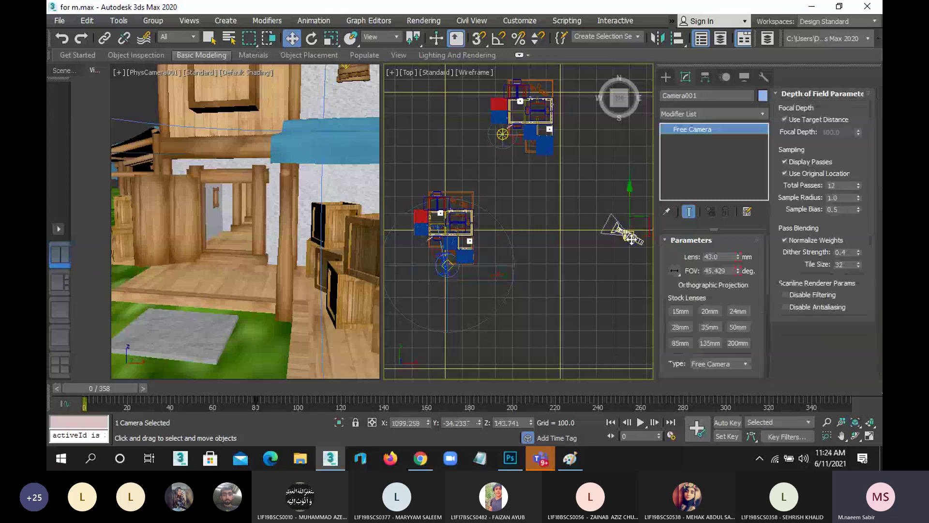
drag(637, 217, 582, 219)
scroll(580, 220, up, 2)
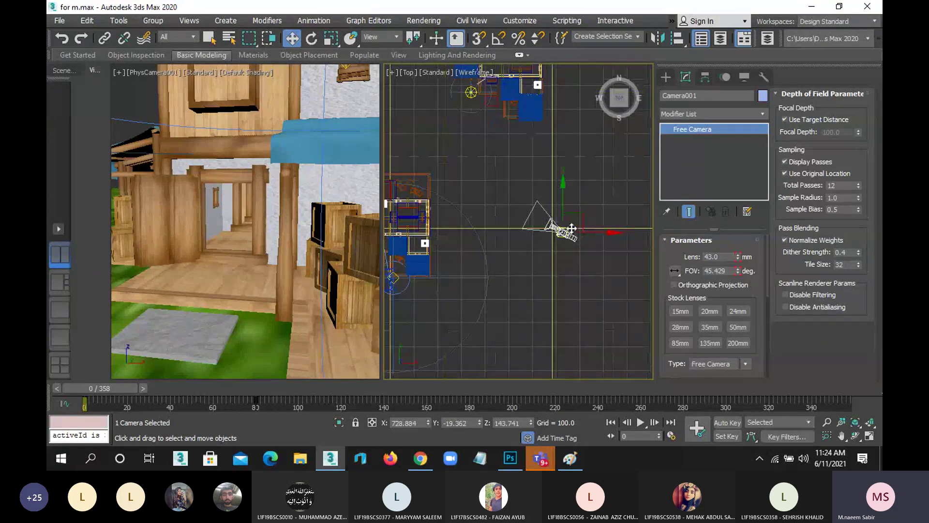
scroll(572, 229, up, 2)
drag(567, 219, 587, 197)
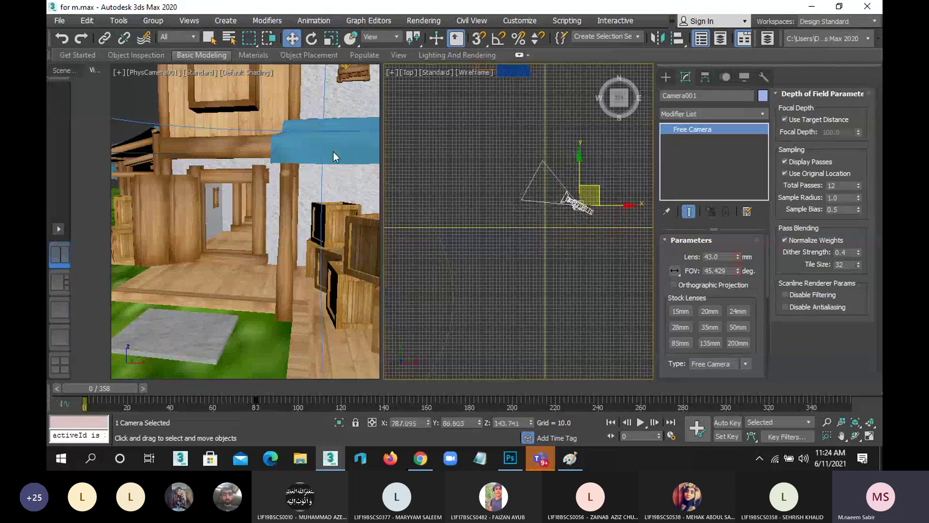
Step: Activate the left camera viewport and bring up the Select Camera list with C
middle_click(152, 131)
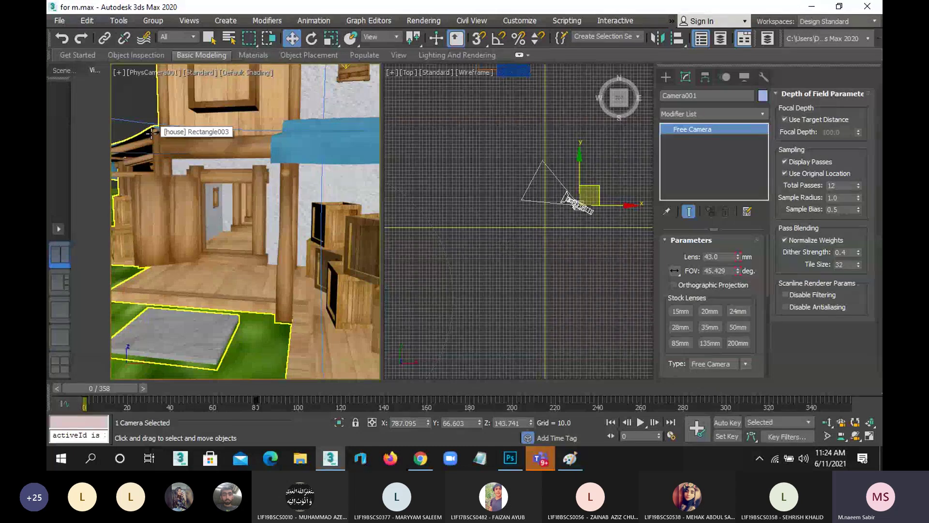
click(154, 70)
mouse_move(189, 84)
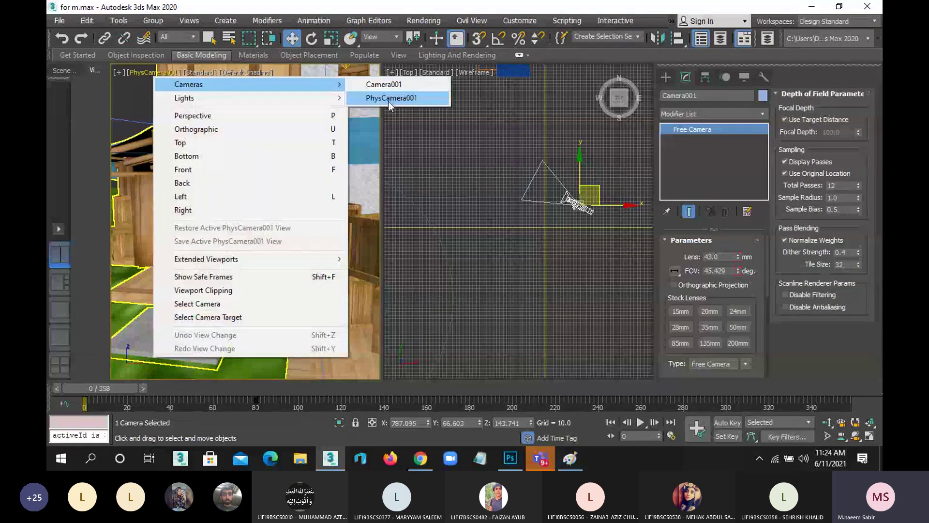
click(412, 163)
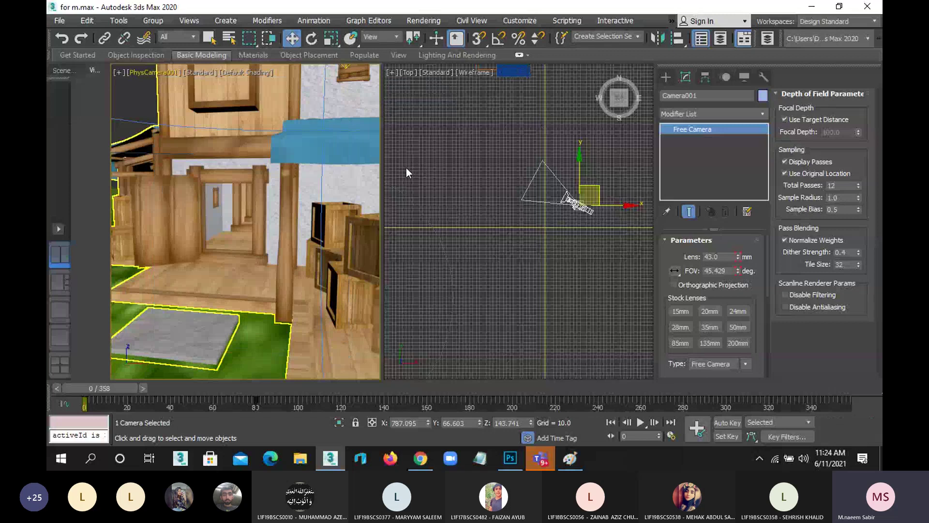
click(153, 113)
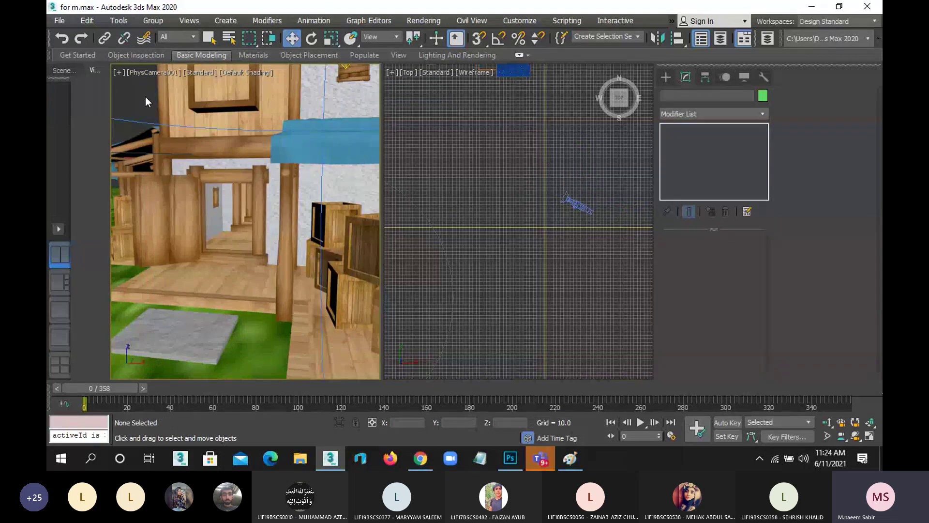
key(c)
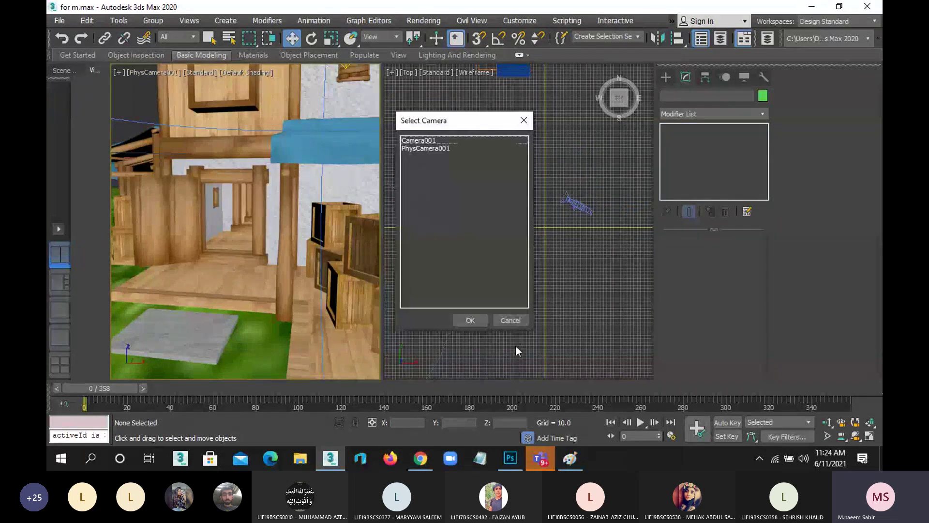
Step: Draw a circled 'C' on the Paint canvas
click(568, 461)
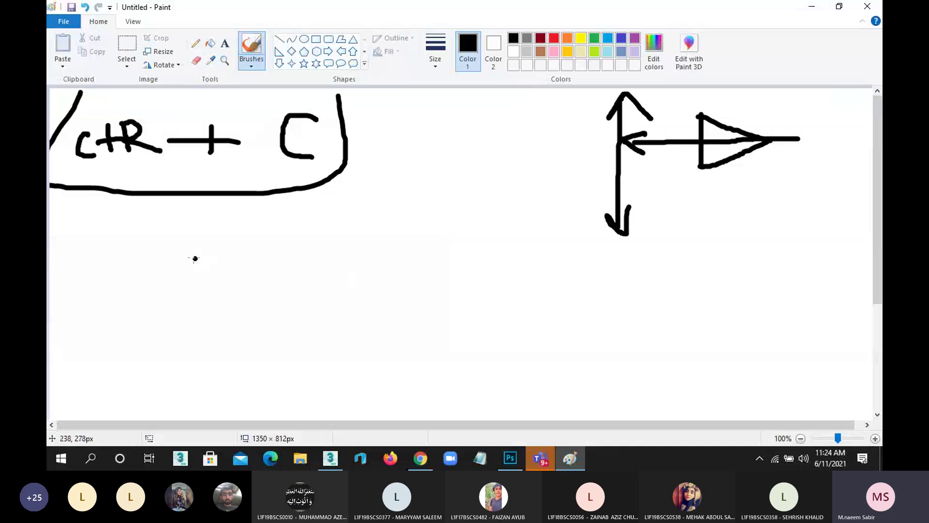
drag(181, 245, 170, 290)
drag(180, 220, 49, 312)
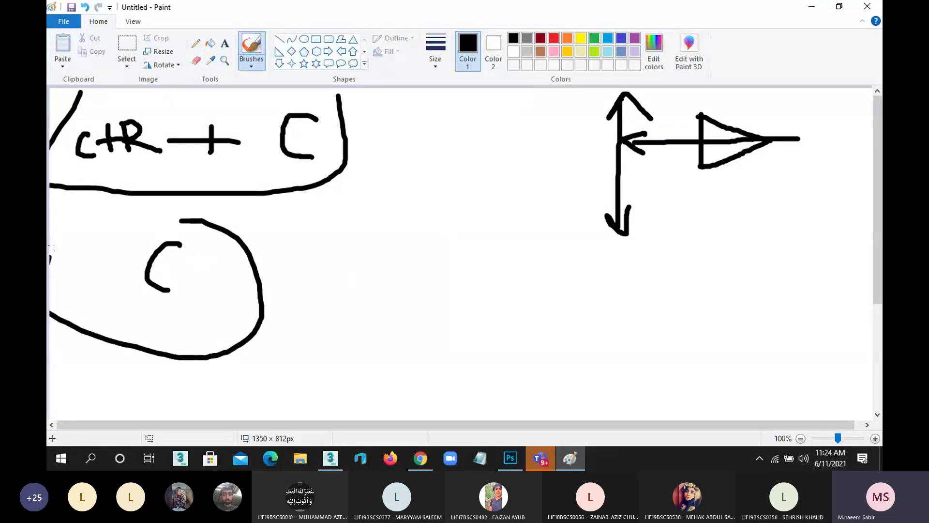
drag(50, 261, 209, 225)
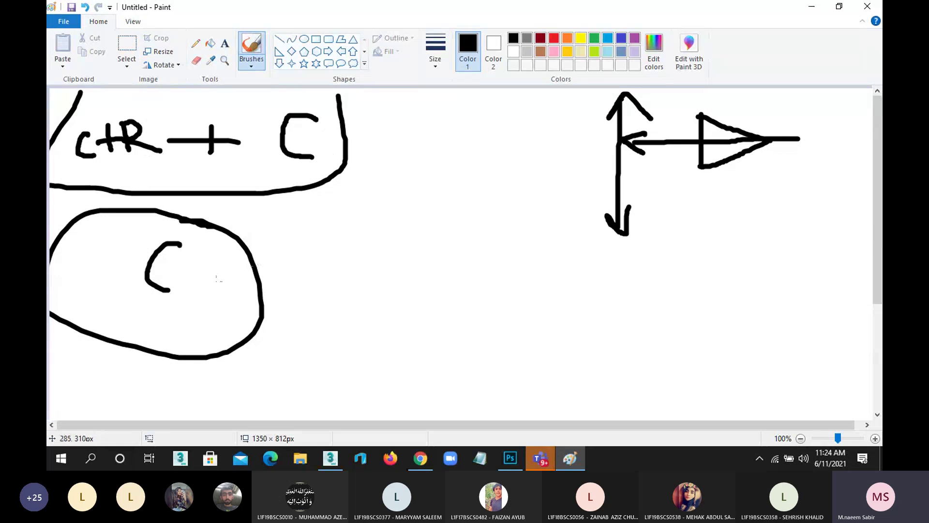
Step: Minimize Paint to bring back the 3ds Max Select Camera list
click(811, 12)
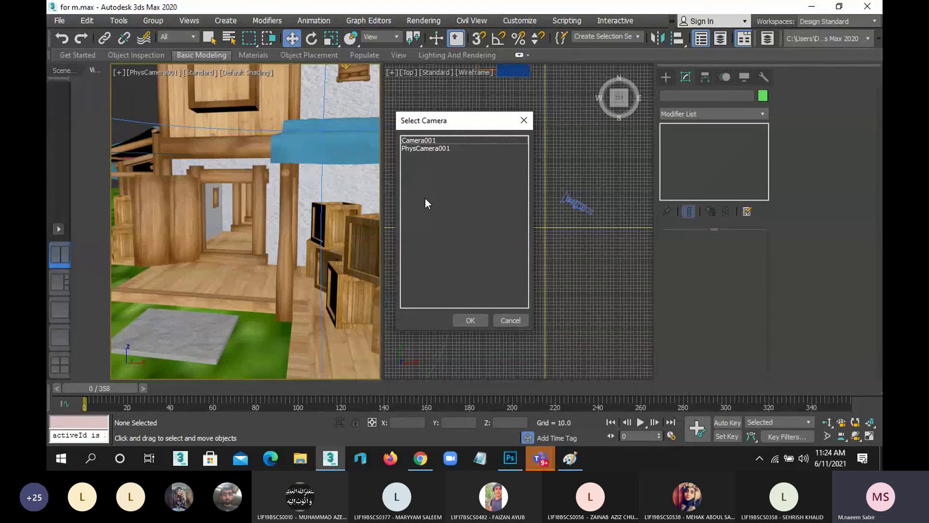
Step: View through Camera001, reposition it to frame the teapot, and restore Perspective in the left viewport
click(432, 141)
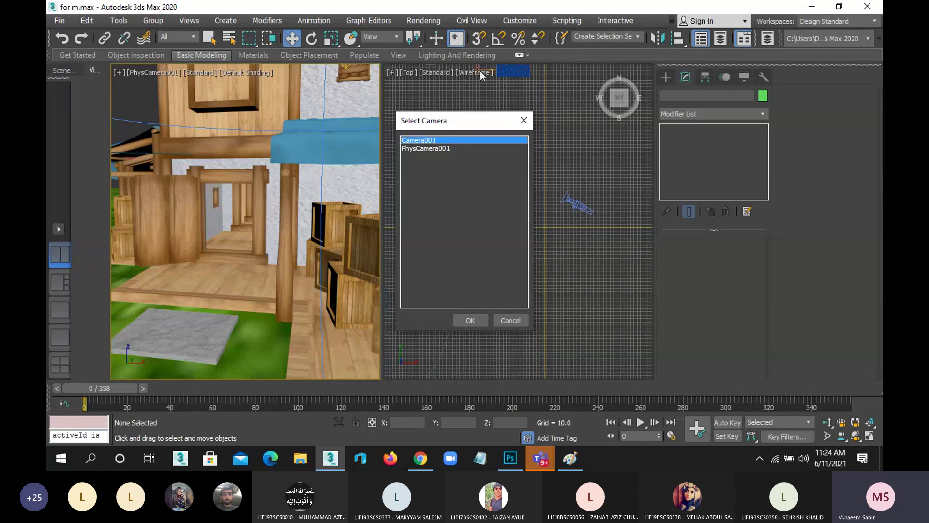
double_click(423, 140)
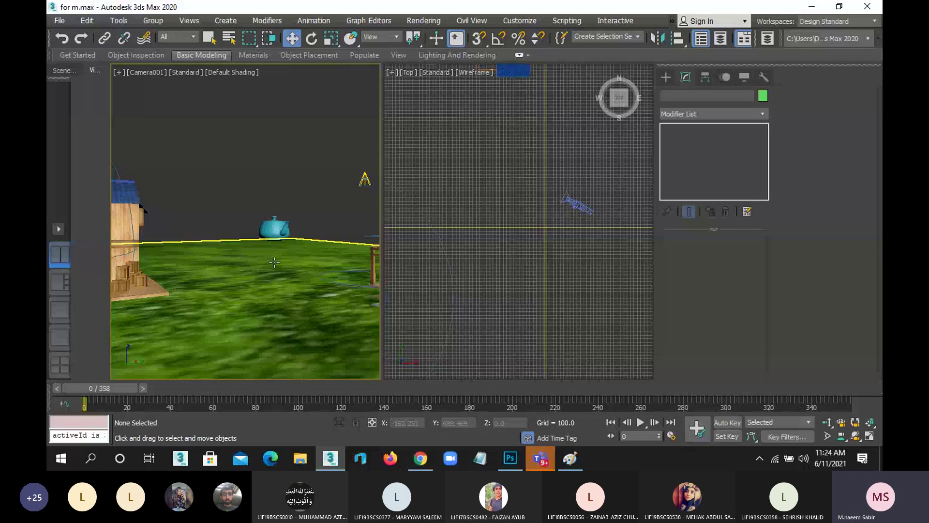
click(583, 204)
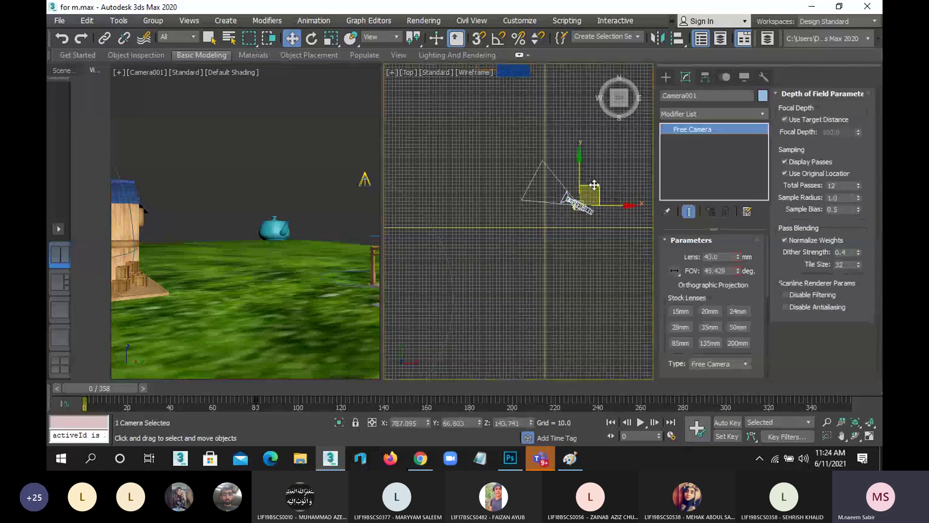
mouse_move(595, 185)
mouse_down()
mouse_move(557, 224)
mouse_move(521, 361)
mouse_move(606, 222)
mouse_move(617, 104)
mouse_move(602, 174)
mouse_move(610, 190)
mouse_move(514, 312)
mouse_move(506, 348)
mouse_move(596, 224)
mouse_move(631, 150)
mouse_move(619, 94)
mouse_move(676, 68)
mouse_up()
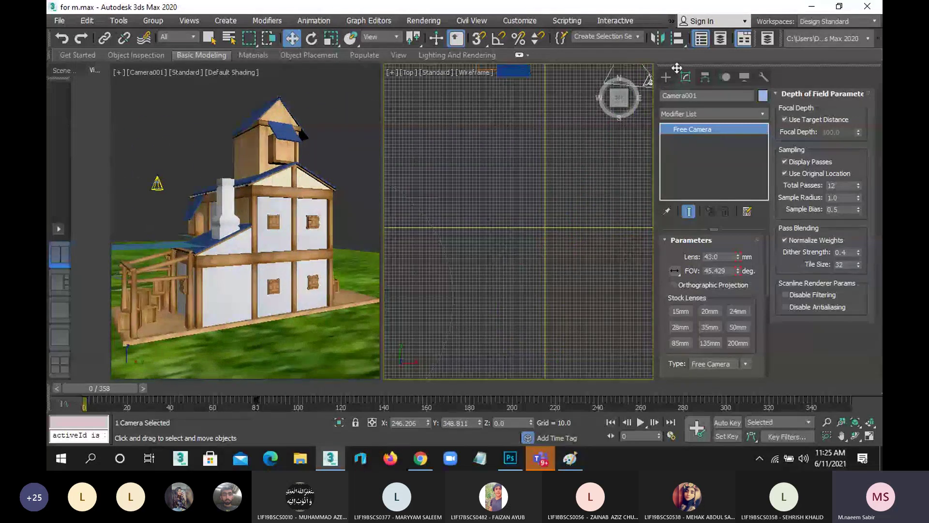
mouse_move(676, 68)
mouse_down()
mouse_move(518, 334)
mouse_move(559, 286)
mouse_move(614, 186)
mouse_up()
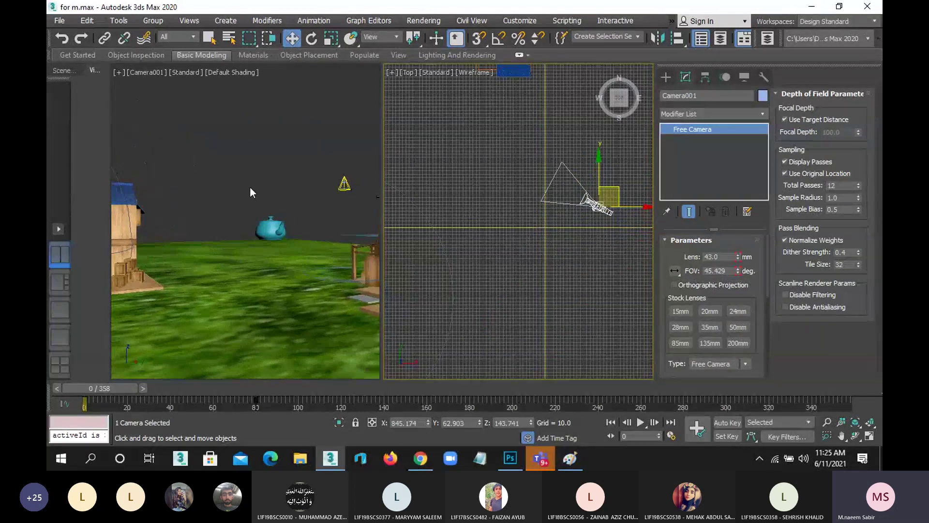
middle_click(250, 187)
key(p)
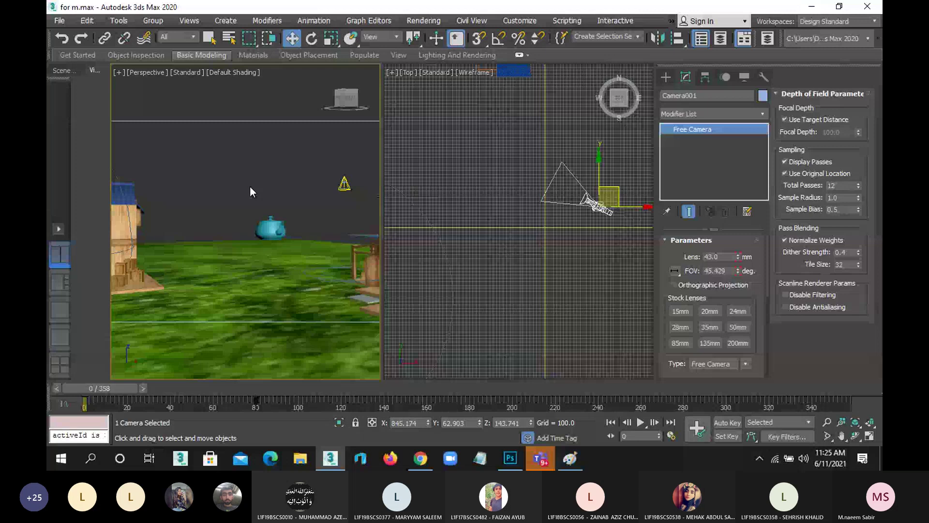
click(269, 142)
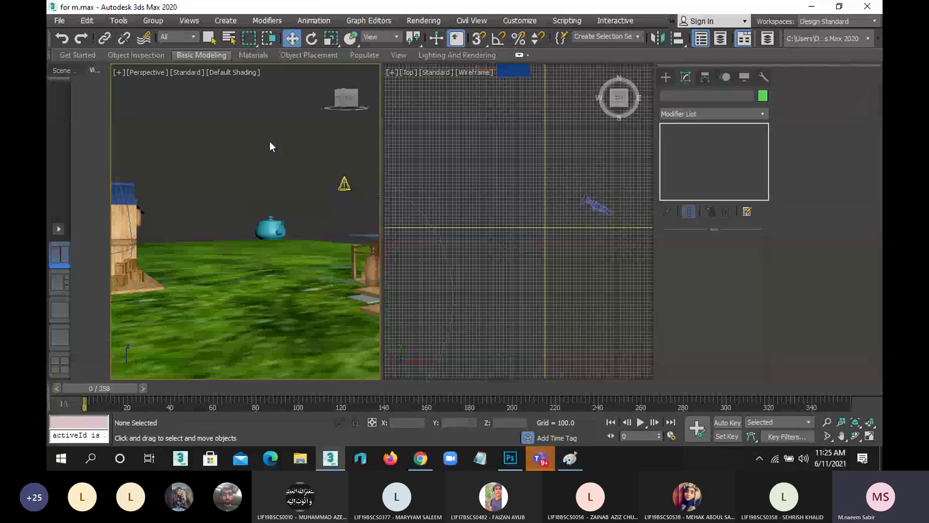
click(598, 205)
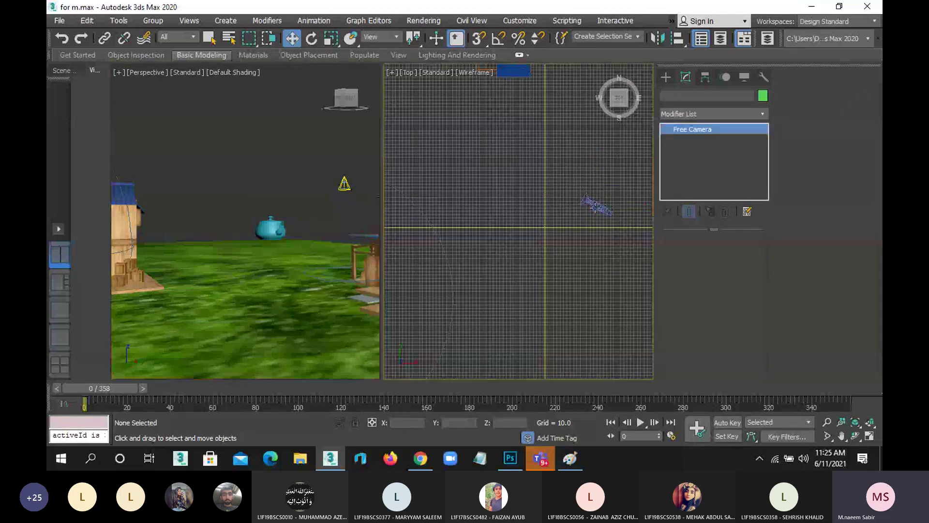
right_click(274, 168)
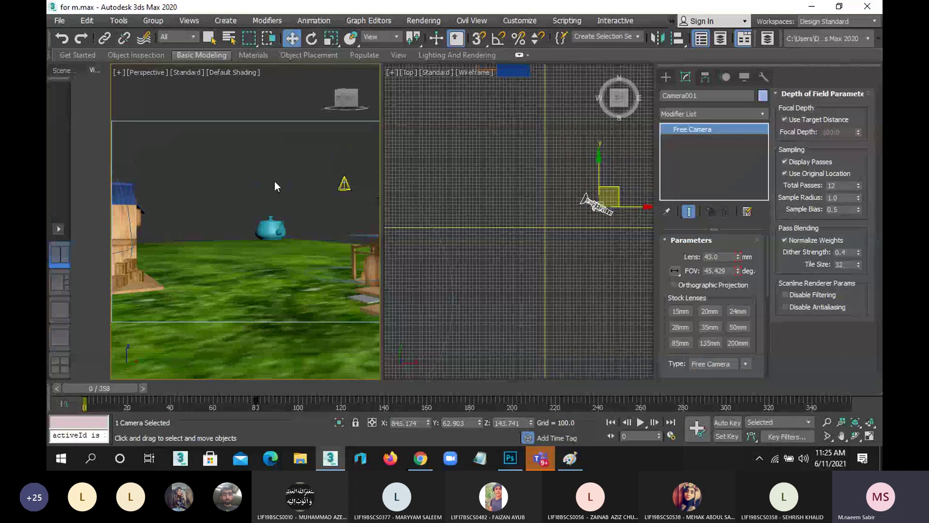
scroll(584, 264, down, 3)
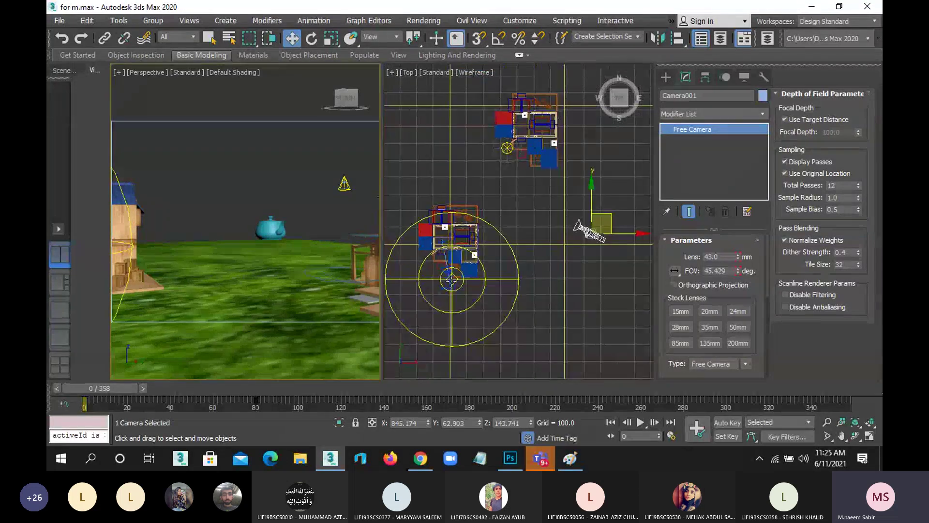
scroll(463, 306, up, 3)
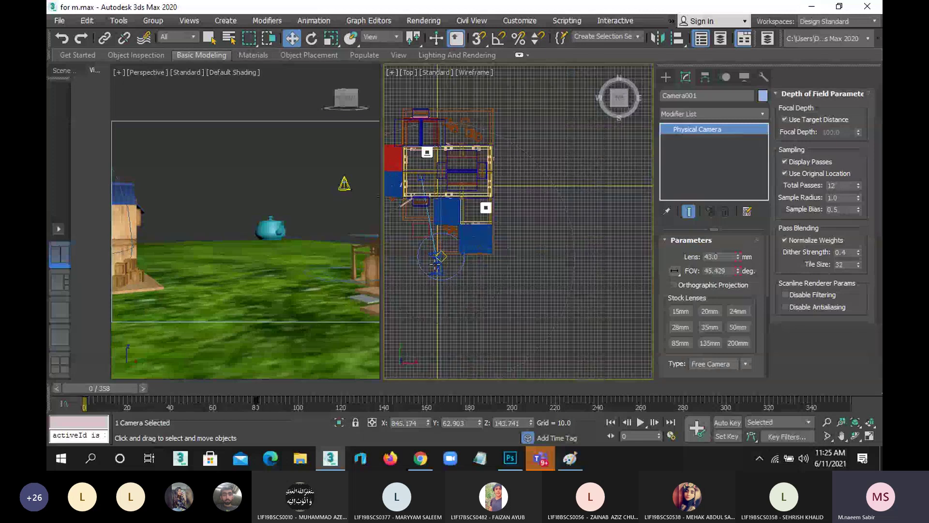
Step: Make the Perspective viewport look through PhysCamera001
click(435, 263)
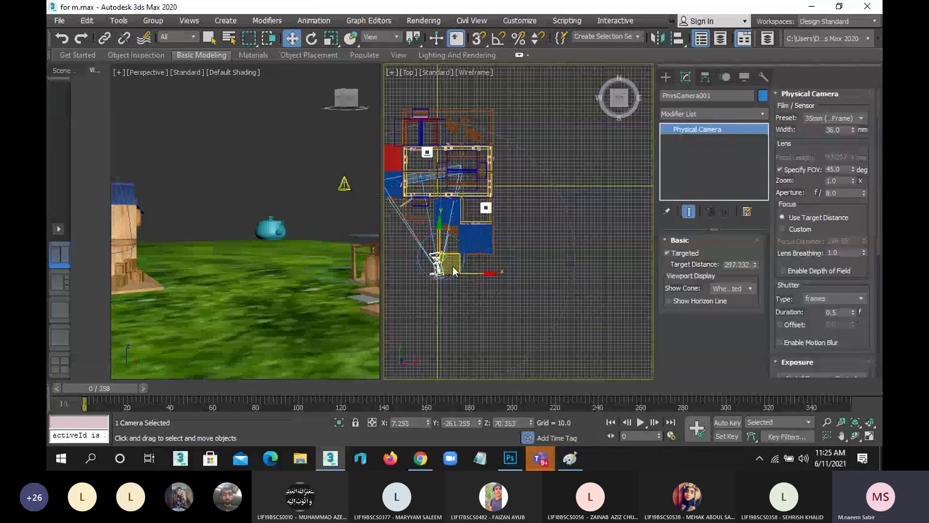
scroll(483, 256, down, 2)
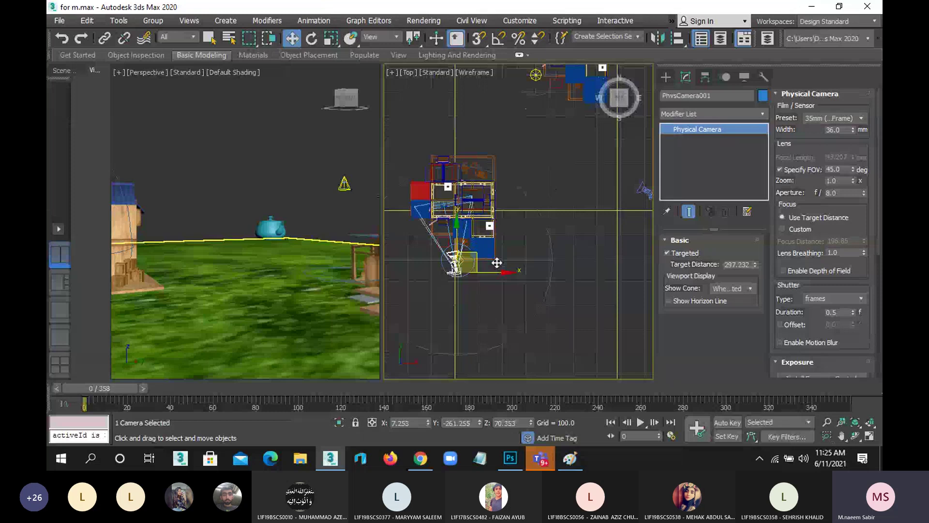
right_click(168, 144)
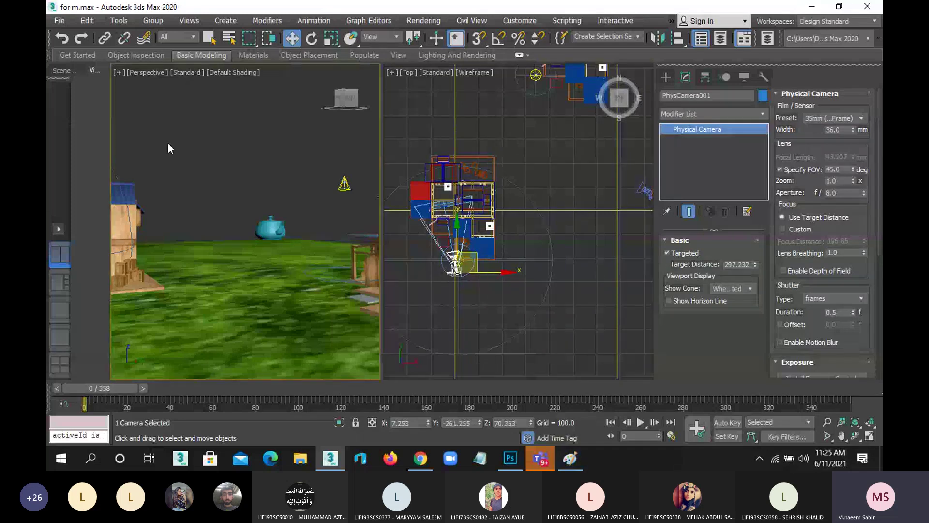
key(c)
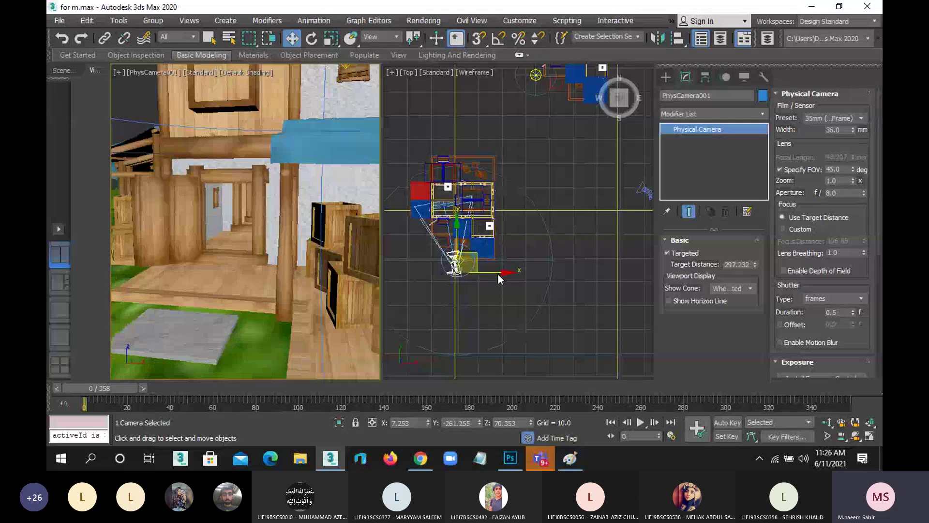
Step: Reposition PhysCamera001 beside the house, then bring Paint to the front
scroll(547, 193, down, 4)
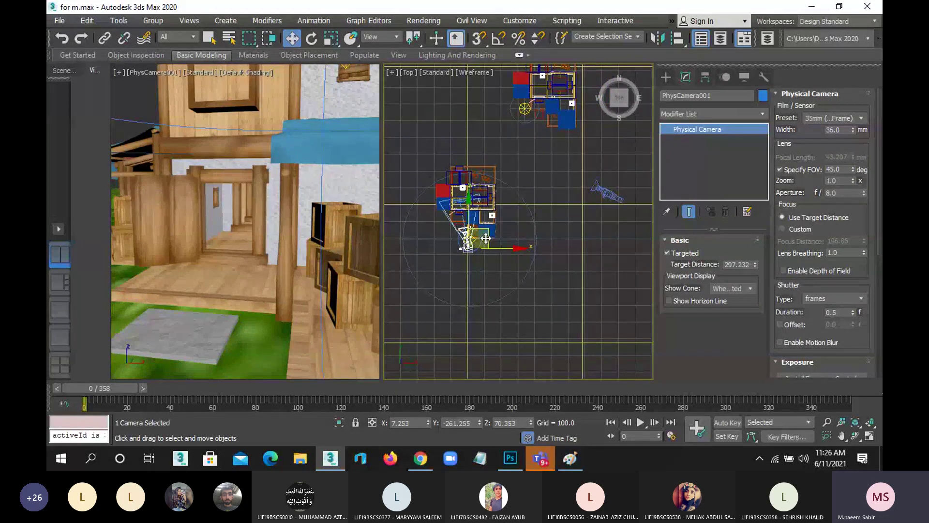
drag(494, 236, 588, 208)
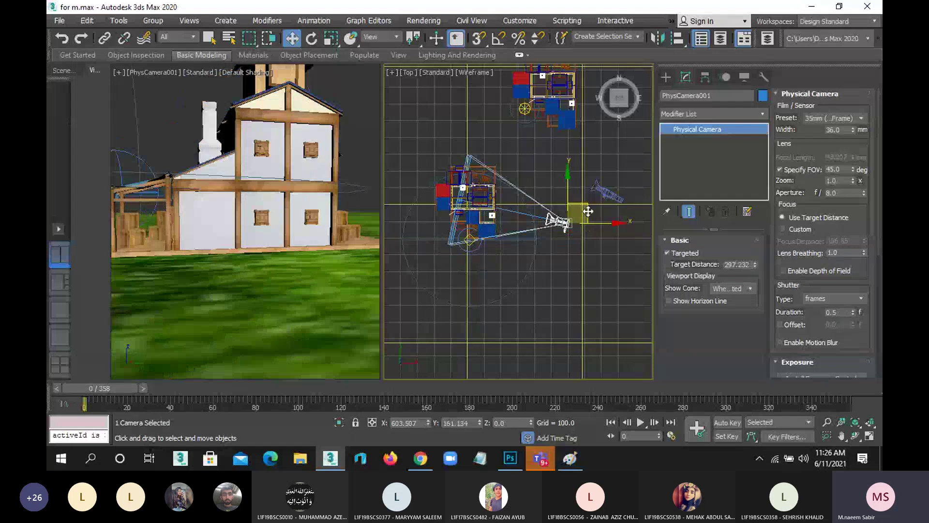
scroll(467, 198, up, 2)
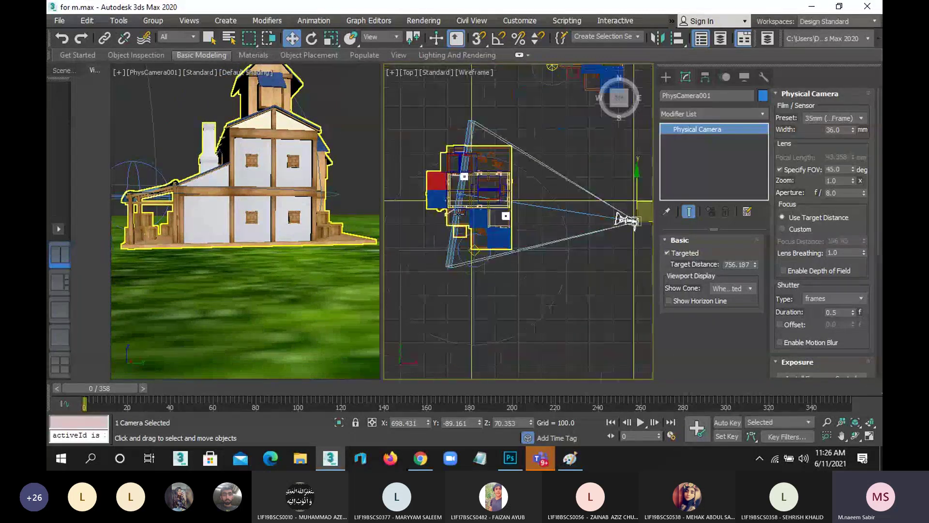
scroll(462, 181, up, 3)
click(462, 157)
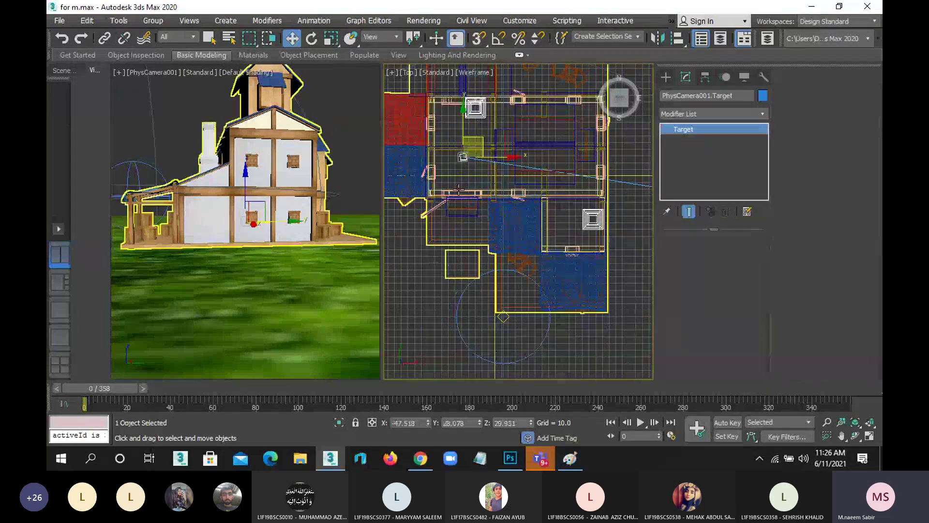
scroll(459, 191, down, 1)
scroll(459, 191, down, 1)
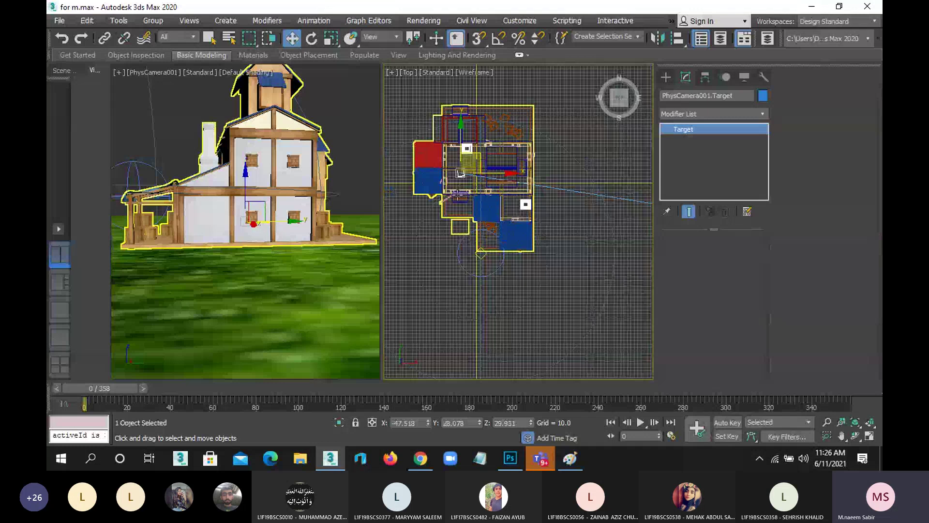
scroll(459, 191, down, 1)
scroll(459, 191, down, 1)
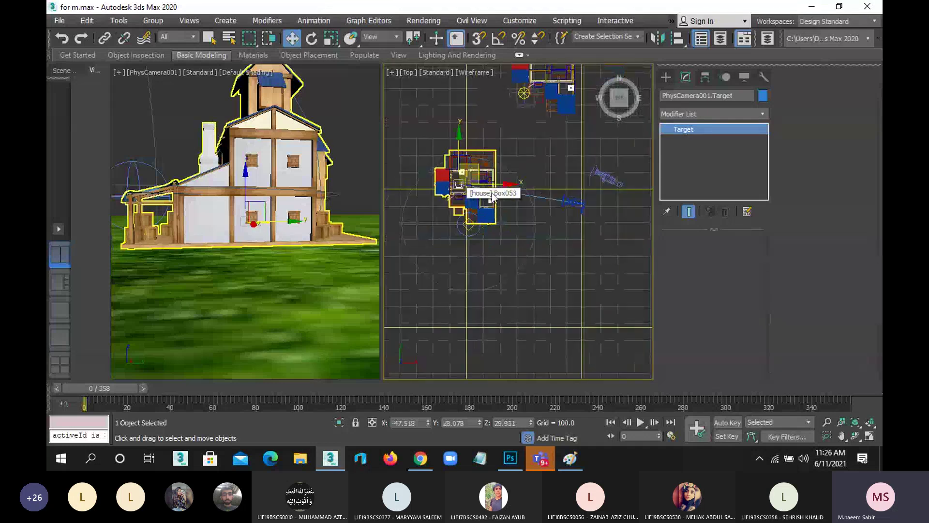
click(568, 197)
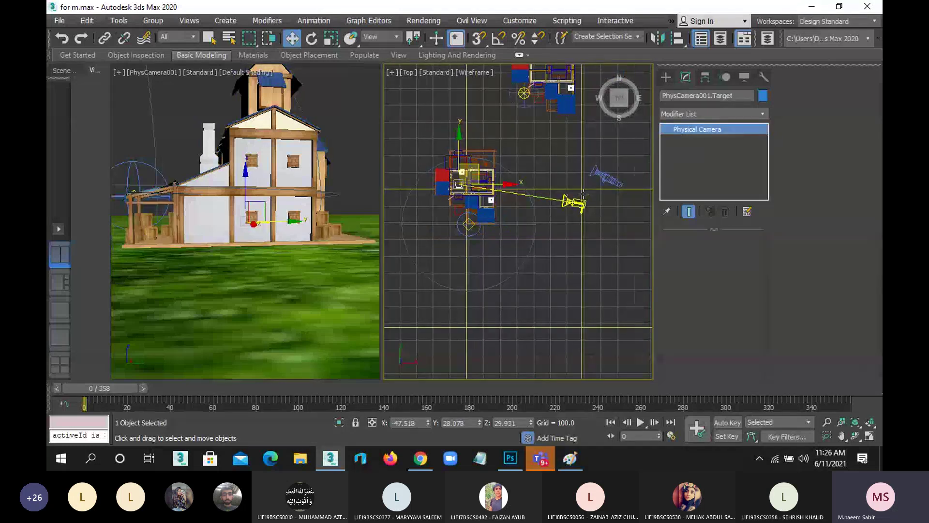
click(583, 194)
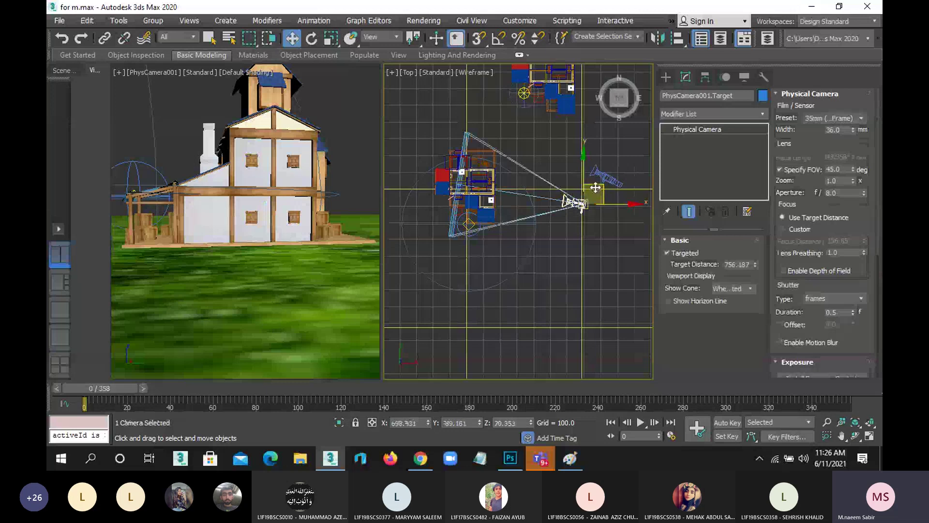
mouse_move(596, 188)
mouse_down()
mouse_move(301, 121)
mouse_move(491, 119)
mouse_move(498, 255)
mouse_move(485, 248)
mouse_move(494, 243)
mouse_up()
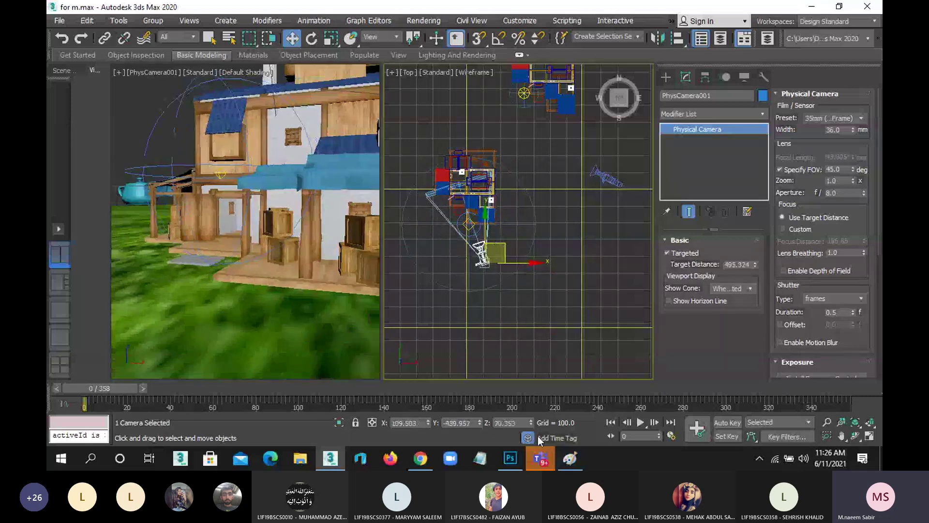
click(568, 459)
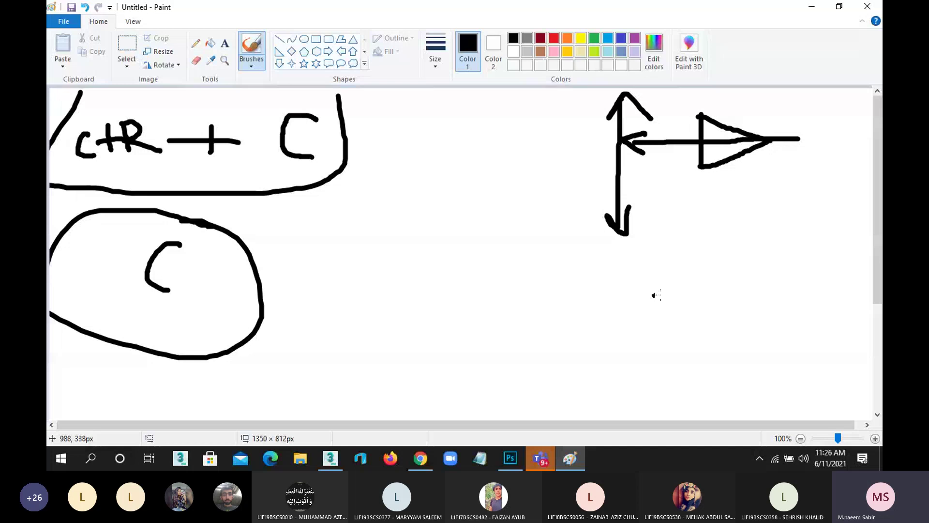
Step: Draw a red camera diagram with oval, lens circle, cone and sight lines, then minimize Paint
click(554, 38)
drag(678, 301, 686, 339)
mouse_move(678, 299)
mouse_down()
mouse_move(792, 320)
mouse_move(686, 339)
mouse_move(594, 325)
mouse_move(567, 334)
mouse_move(569, 317)
mouse_up()
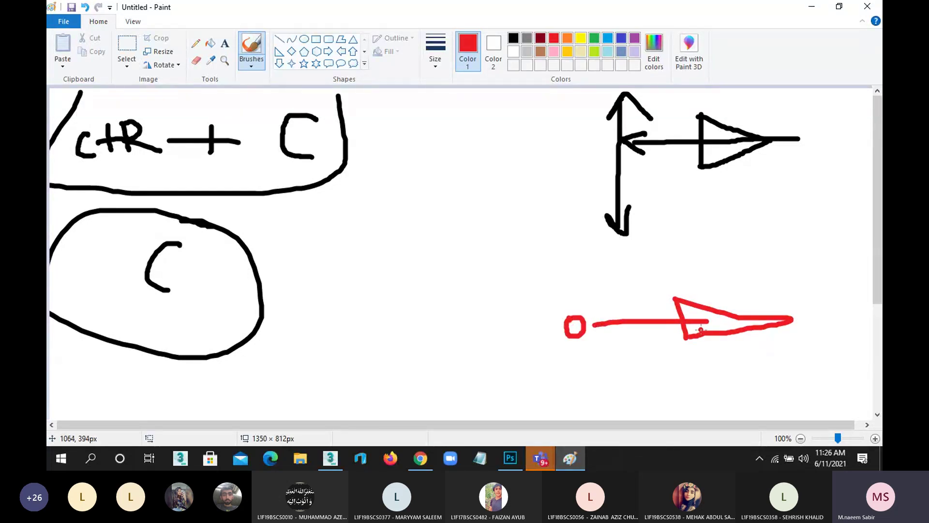
mouse_move(685, 306)
mouse_down()
mouse_move(645, 274)
mouse_move(438, 302)
mouse_move(634, 389)
mouse_move(689, 327)
mouse_up()
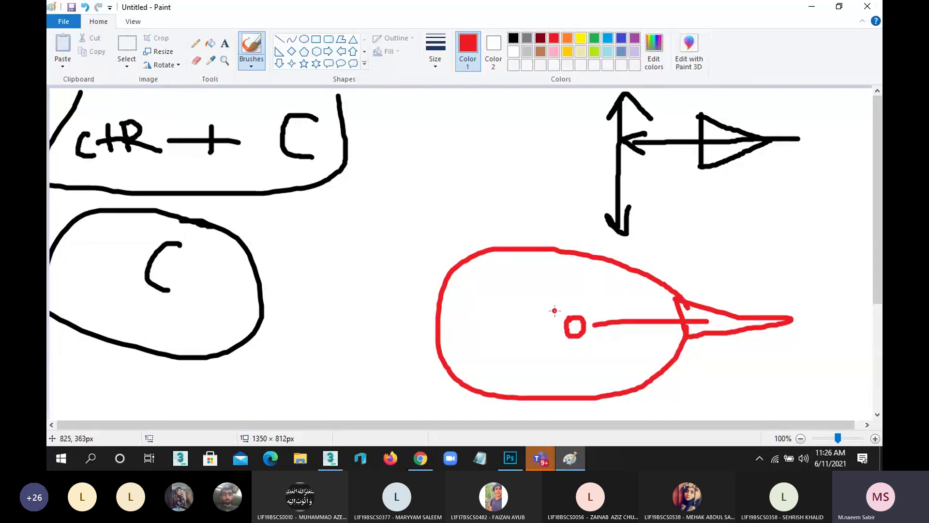
drag(553, 308, 583, 287)
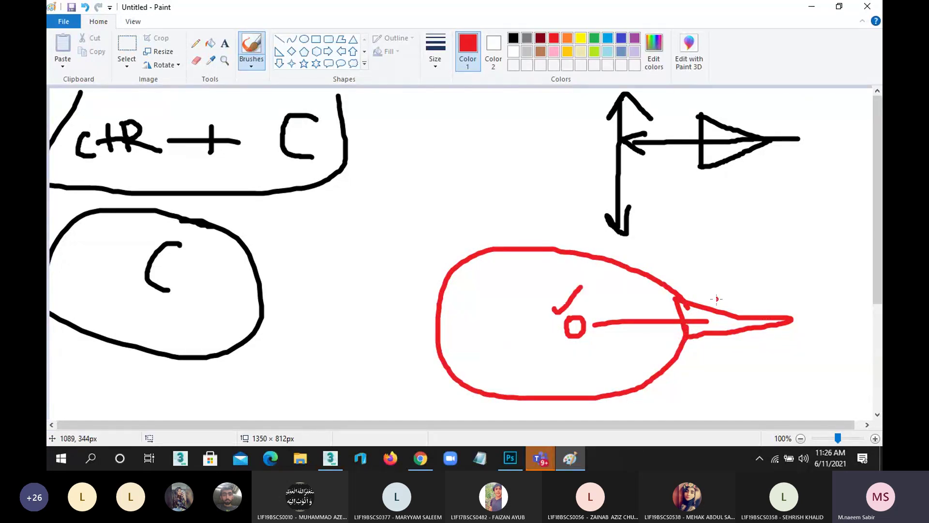
mouse_move(728, 300)
mouse_down()
mouse_move(721, 208)
mouse_move(716, 228)
mouse_up()
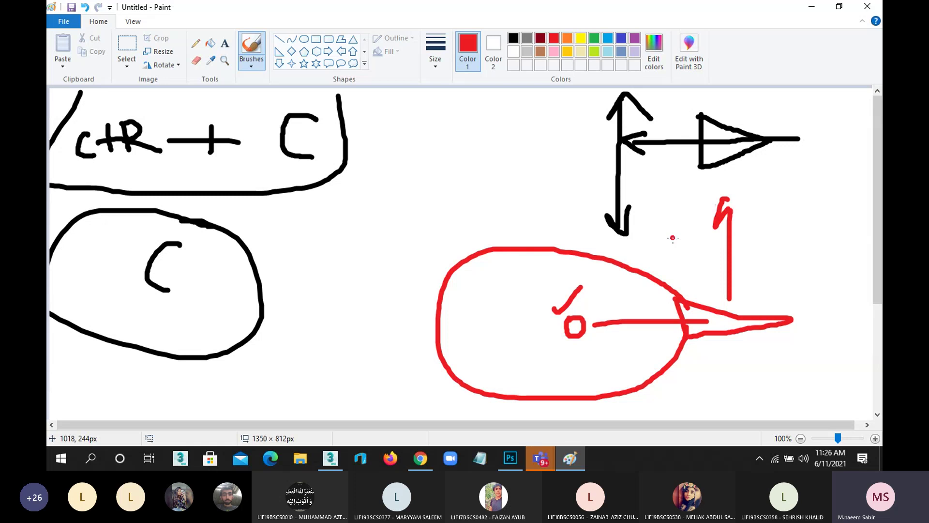
mouse_move(680, 200)
mouse_down()
mouse_move(653, 216)
mouse_move(583, 328)
mouse_up()
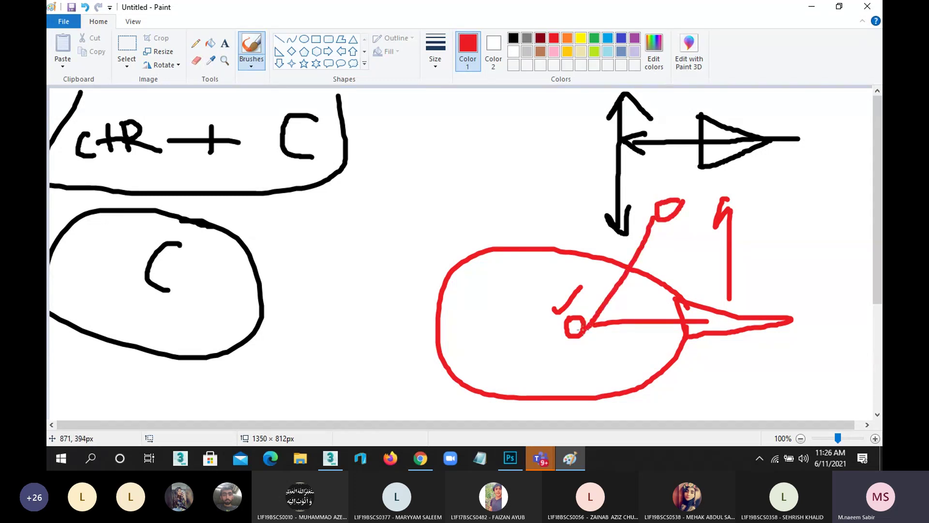
click(806, 13)
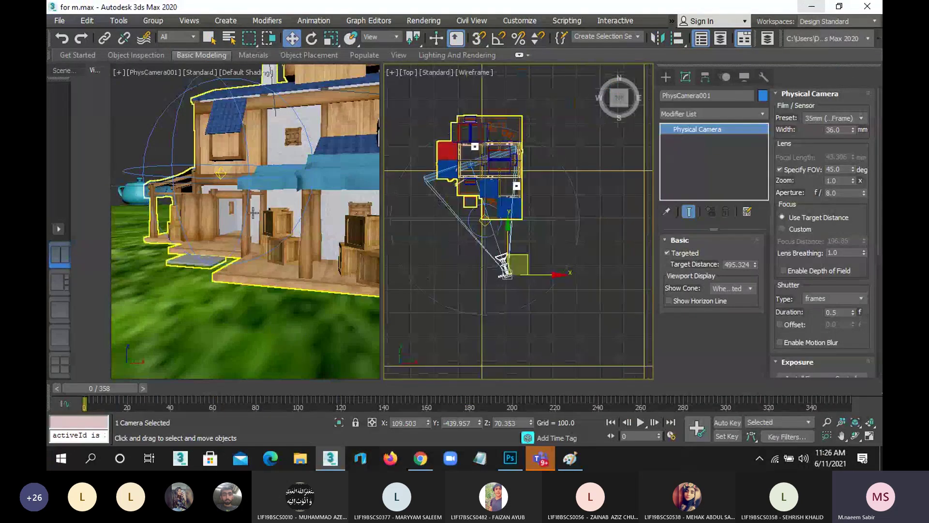
Step: Adjust the camera view and raise the PhysCamera001 target to tilt the view
alt+middle_drag(253, 213, 221, 240)
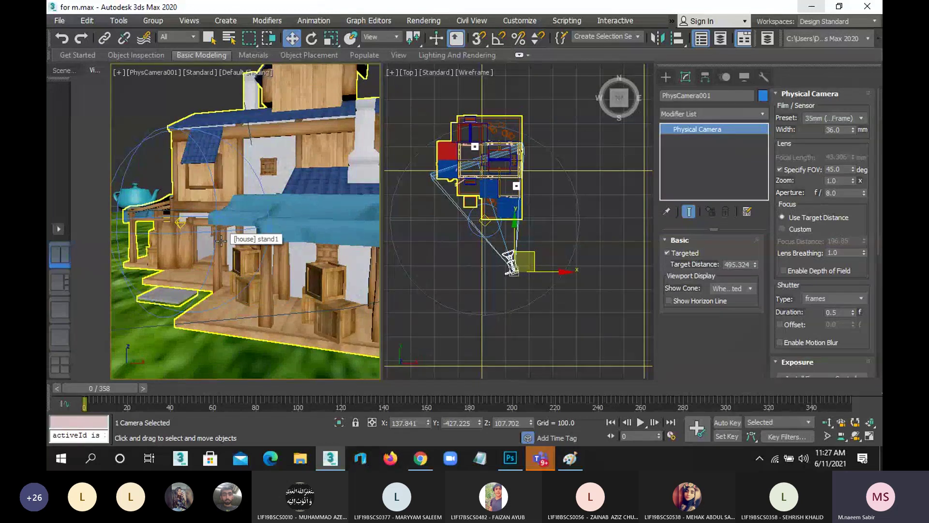
middle_drag(220, 241, 208, 213)
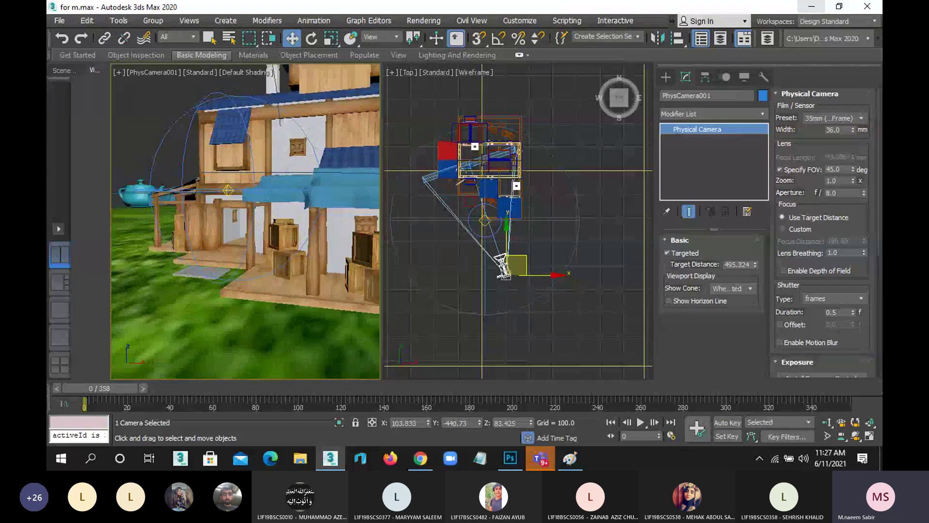
click(469, 164)
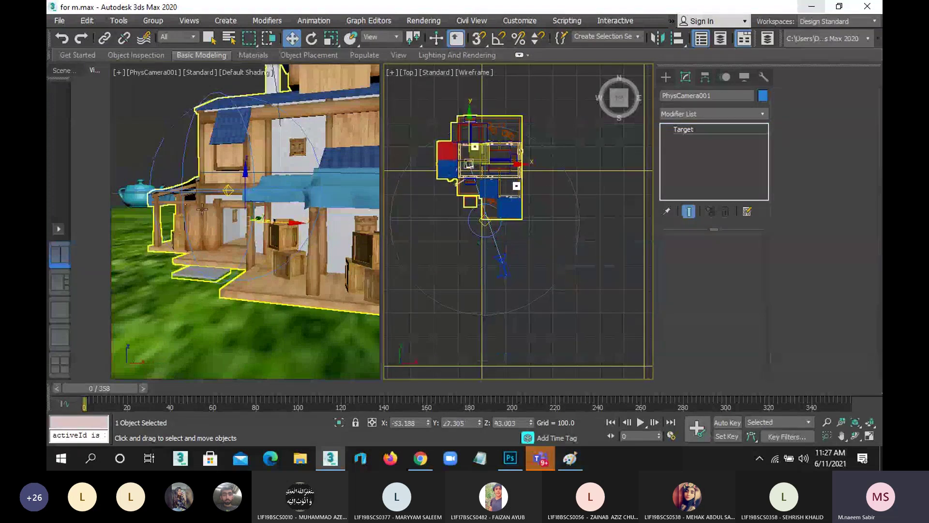
mouse_move(242, 185)
mouse_down()
mouse_move(254, 60)
mouse_move(217, 221)
mouse_up()
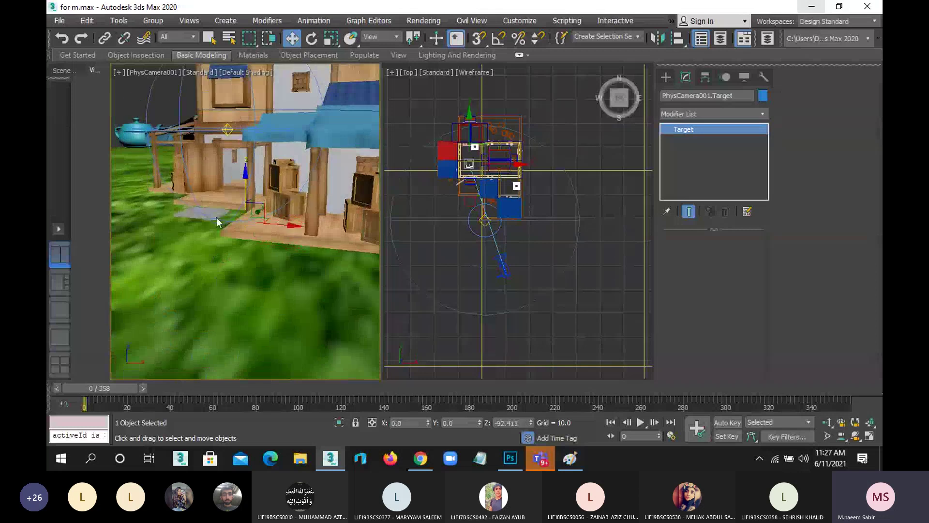
Step: Add a loop around the small red circle in the Paint sketch
key(alt+Tab)
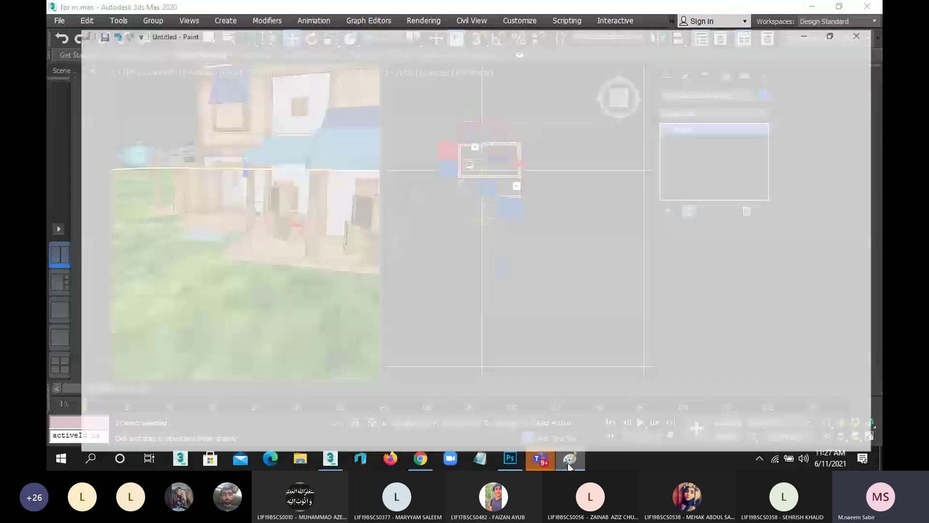
drag(554, 309, 544, 280)
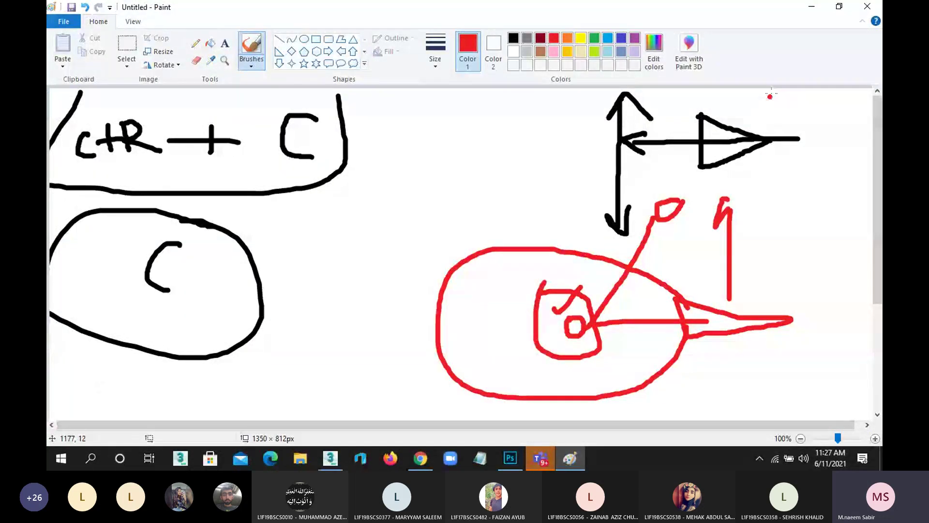
click(810, 7)
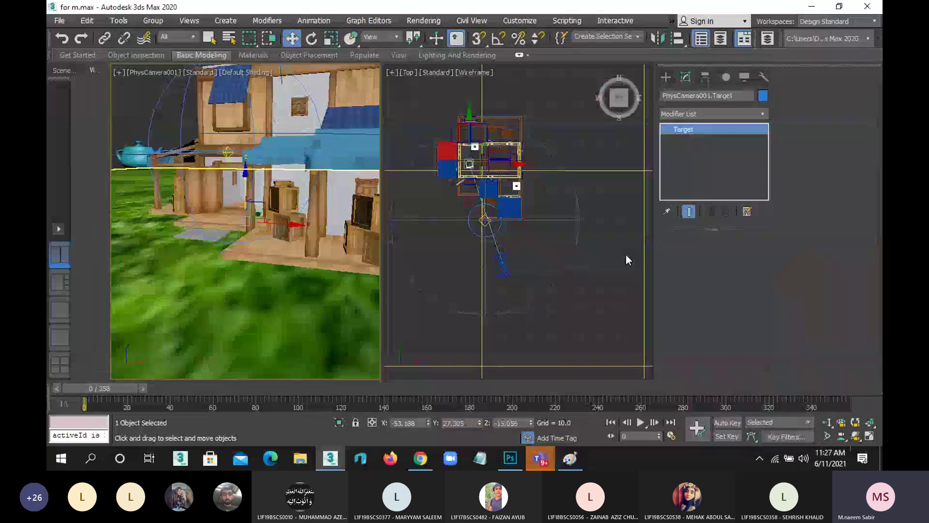
Step: Tilt the camera view toward the grass and turn the right viewport into a framed Left view
middle_drag(232, 204, 257, 93)
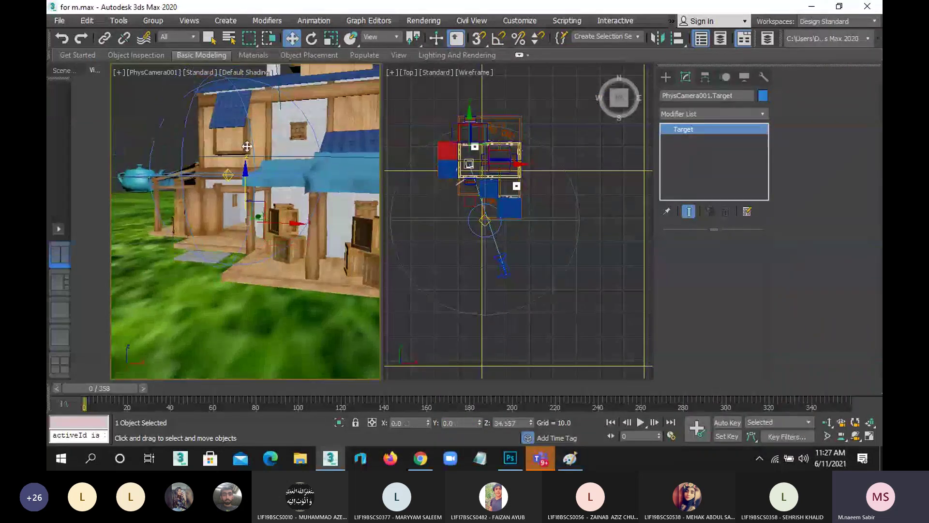
mouse_move(257, 93)
mouse_down()
mouse_move(231, 241)
mouse_move(260, 213)
mouse_move(263, 138)
mouse_up()
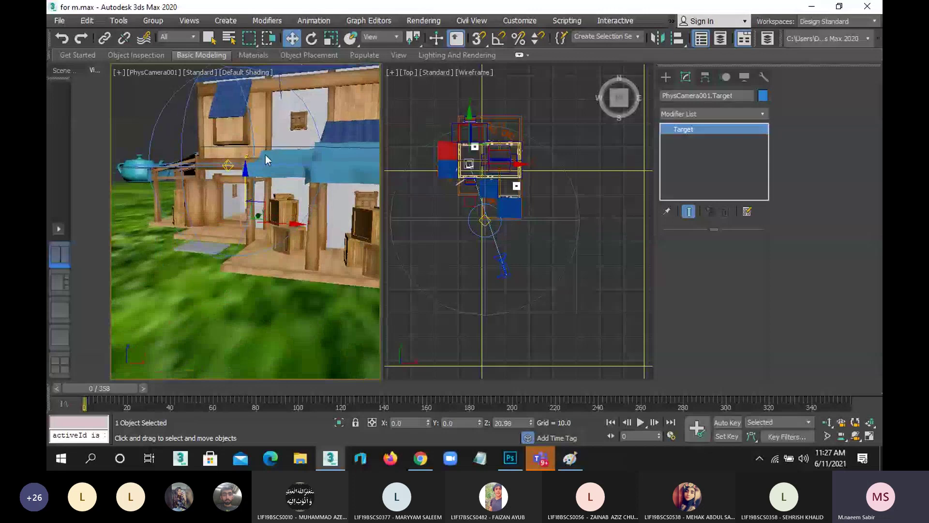
right_click(432, 94)
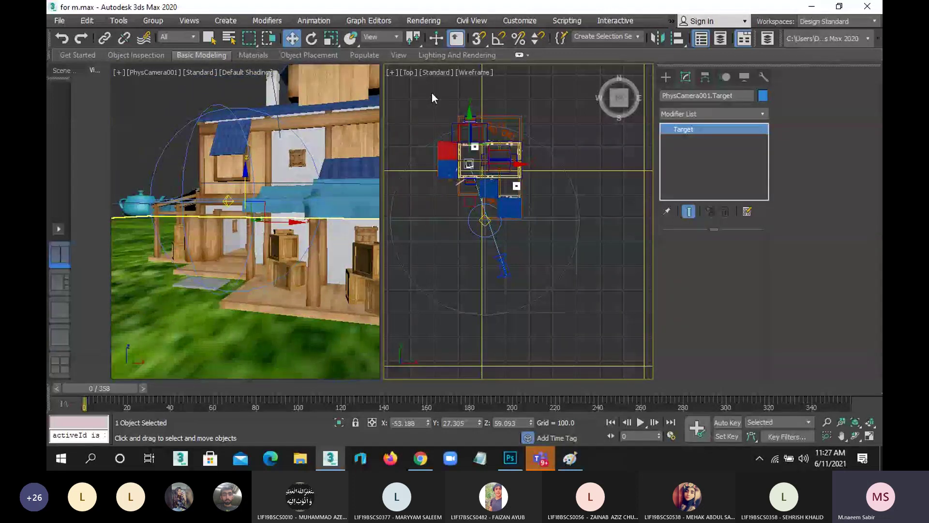
key(f)
scroll(523, 238, down, 2)
mouse_move(523, 238)
middle_down()
mouse_move(474, 248)
mouse_move(542, 191)
mouse_move(525, 183)
middle_up()
scroll(473, 249, up, 2)
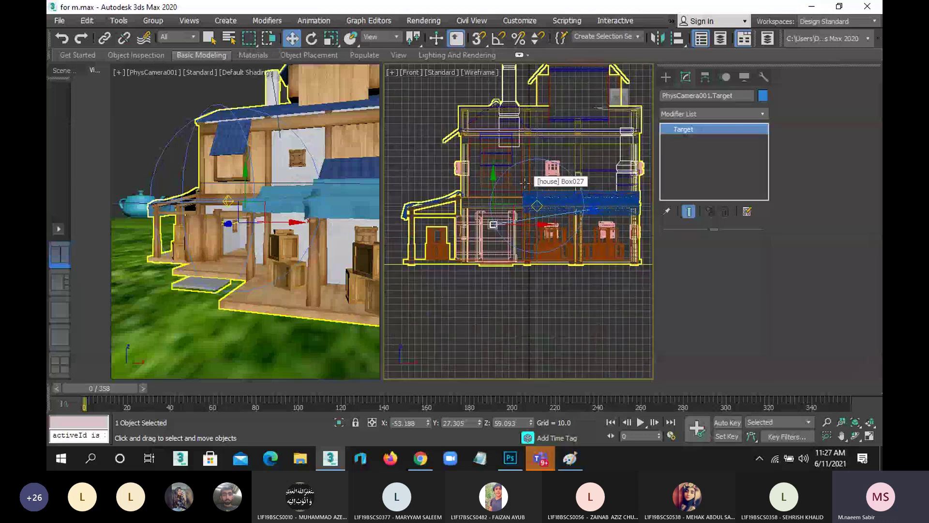
key(l)
middle_drag(550, 224, 514, 167)
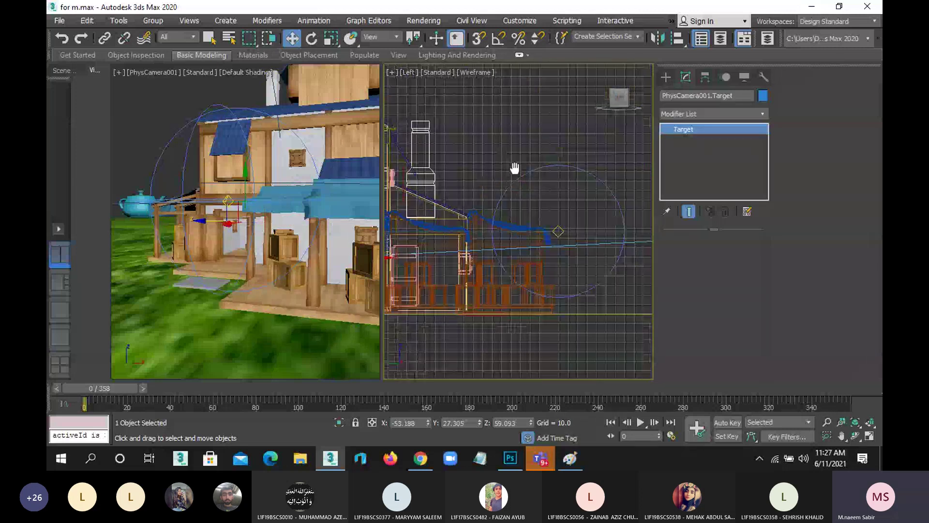
scroll(508, 187, down, 4)
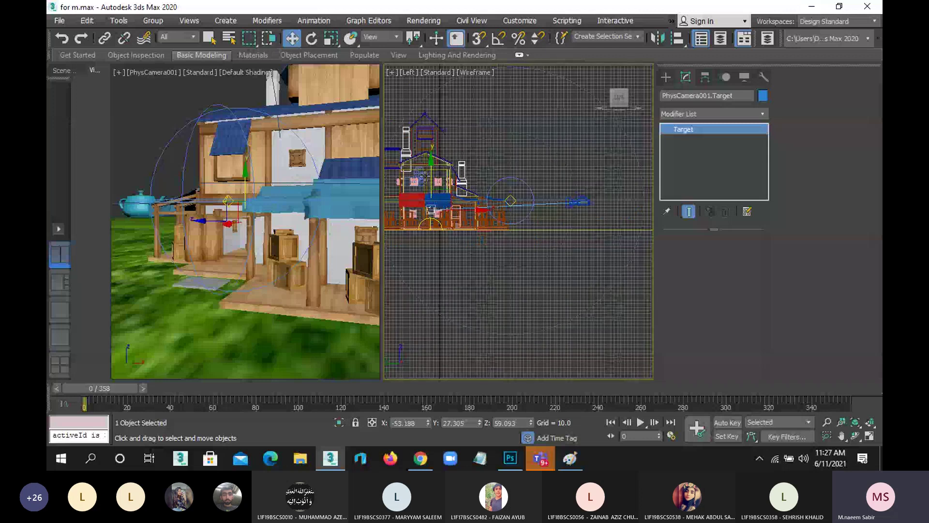
Step: Readjust the target height, then raise PhysCamera001 higher above the house
drag(430, 209, 431, 239)
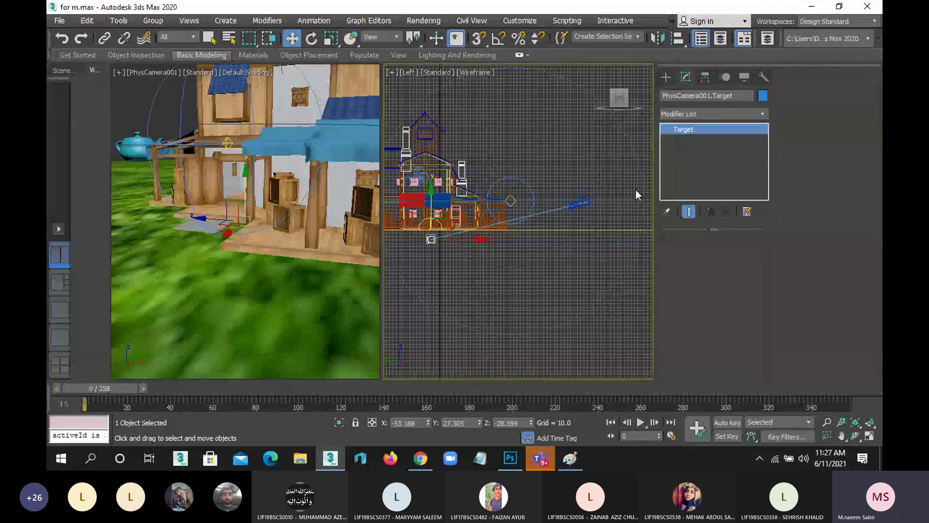
mouse_move(431, 203)
mouse_down()
mouse_move(450, 85)
mouse_move(466, 210)
mouse_move(473, 118)
mouse_up()
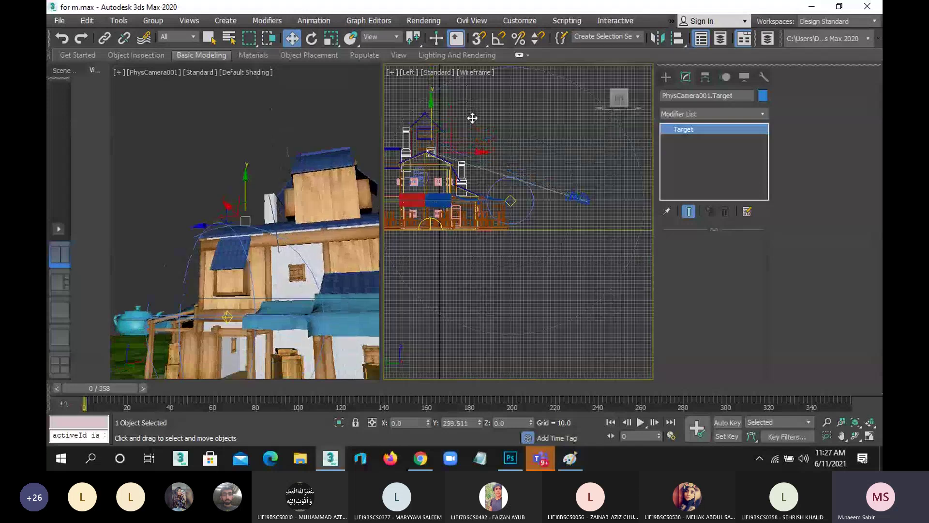
click(576, 192)
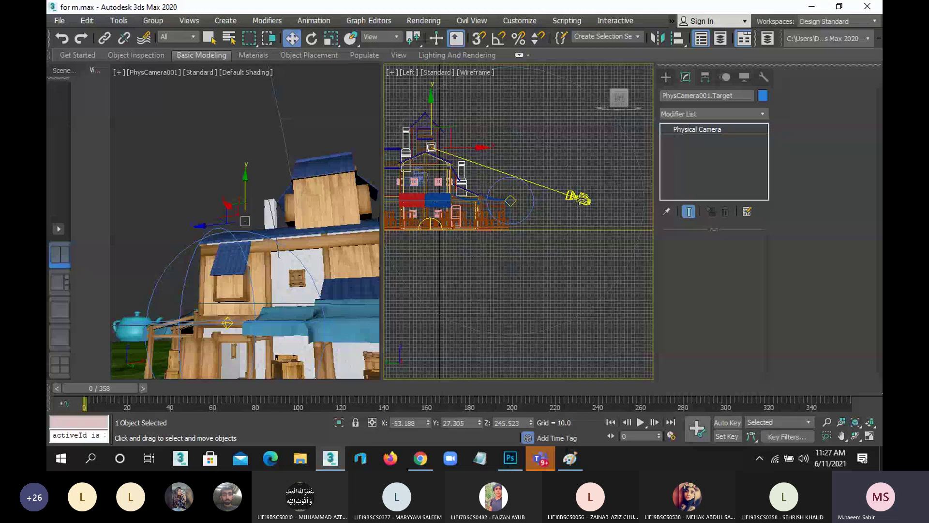
click(581, 199)
mouse_move(584, 172)
mouse_down()
mouse_move(579, 44)
mouse_move(560, 191)
mouse_move(586, 97)
mouse_move(578, 144)
mouse_up()
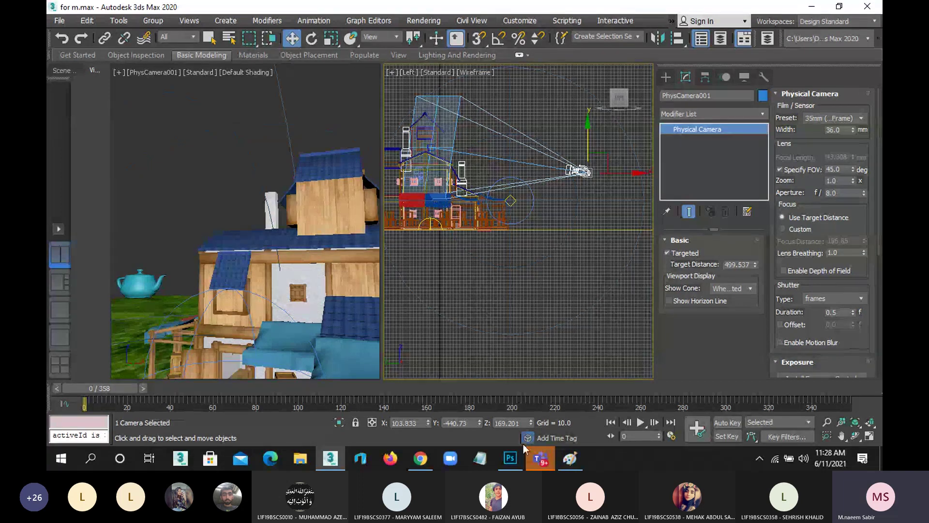
Step: Minimize the Teams meeting window to return to the 3ds Max scene
click(541, 460)
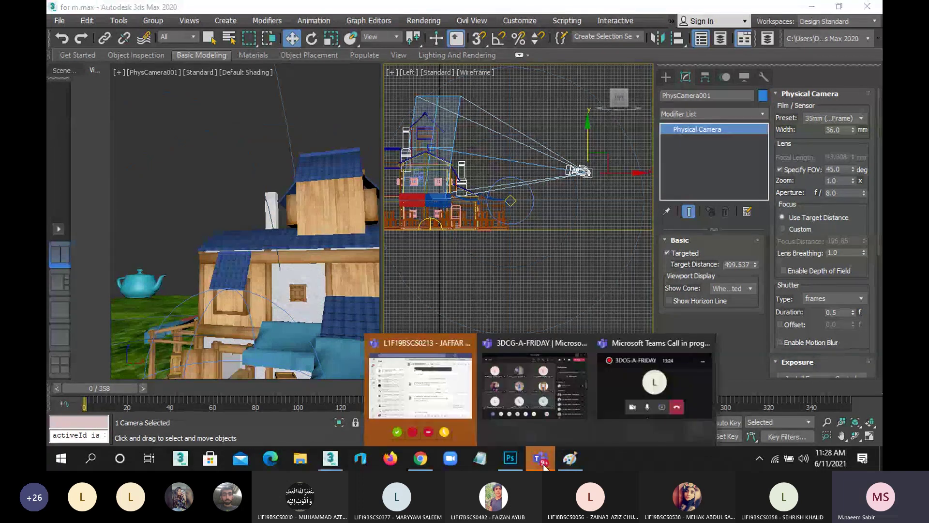
mouse_move(535, 385)
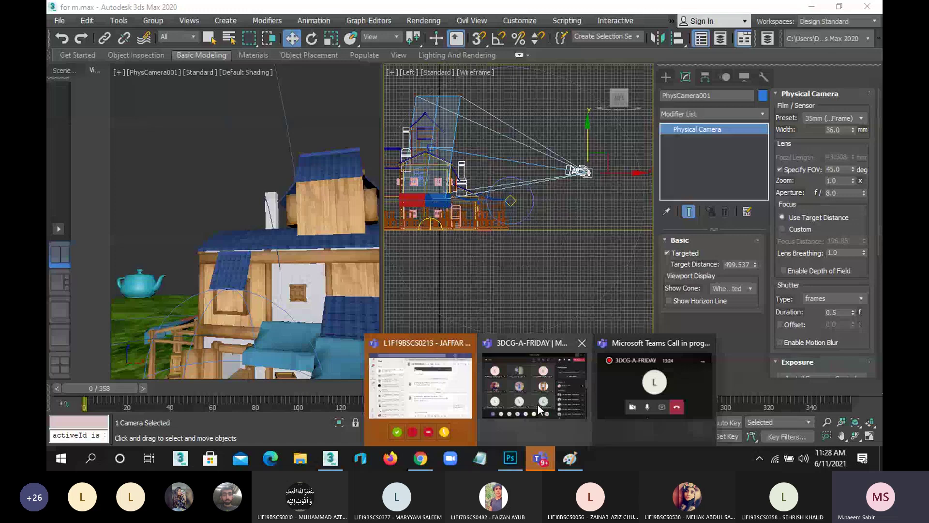
click(541, 410)
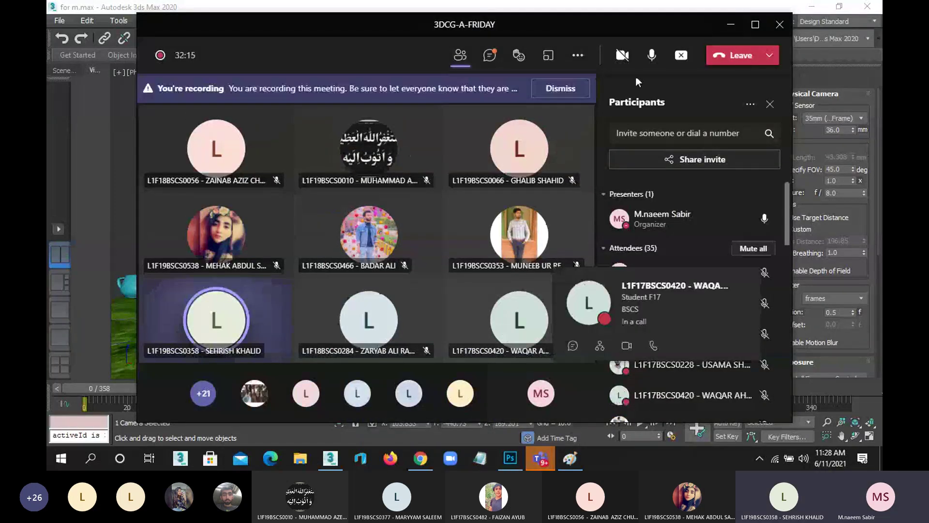
click(728, 27)
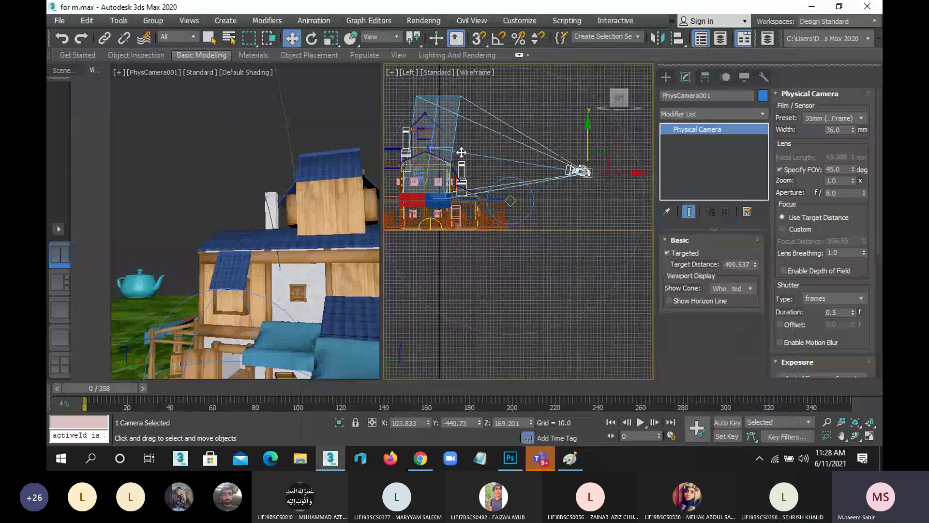
Step: Pan and zoom the Left viewport in toward the house, clearing the selection
middle_drag(460, 155, 432, 153)
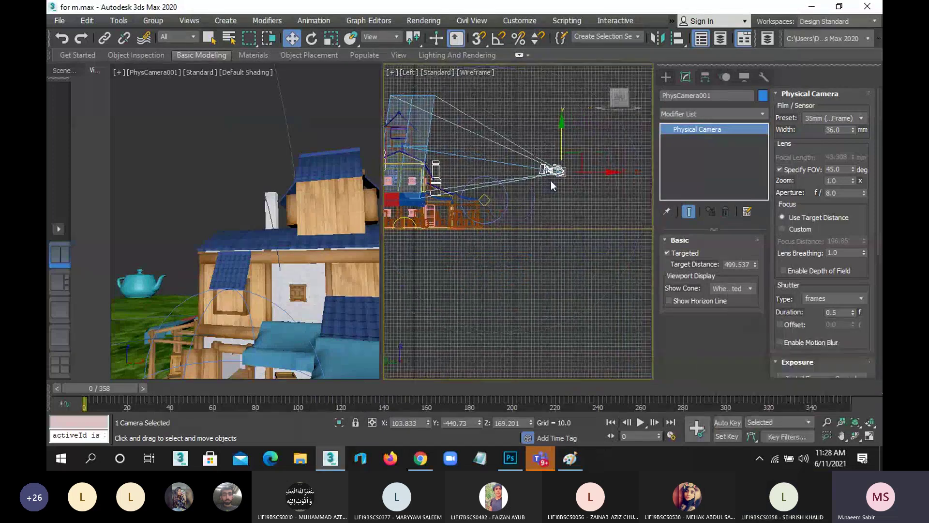
click(483, 145)
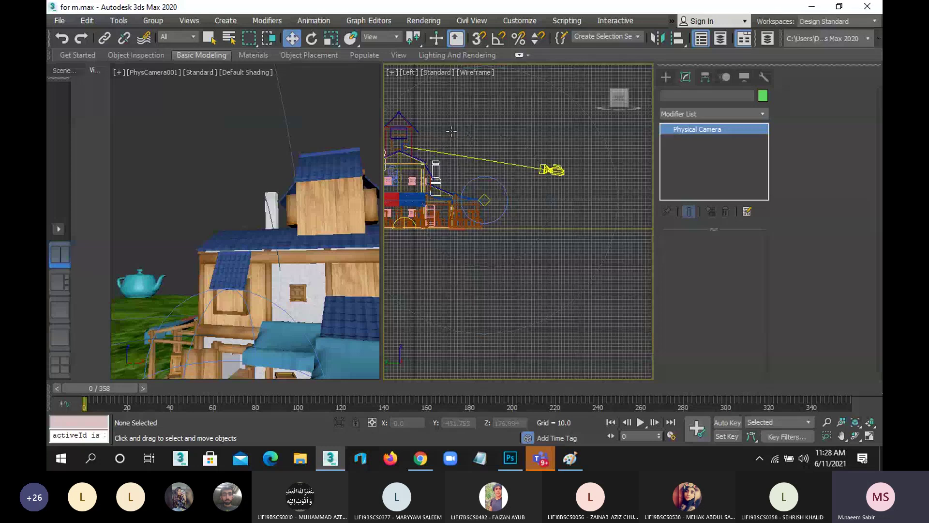
click(446, 132)
key(ctrl+z)
scroll(505, 157, up, 3)
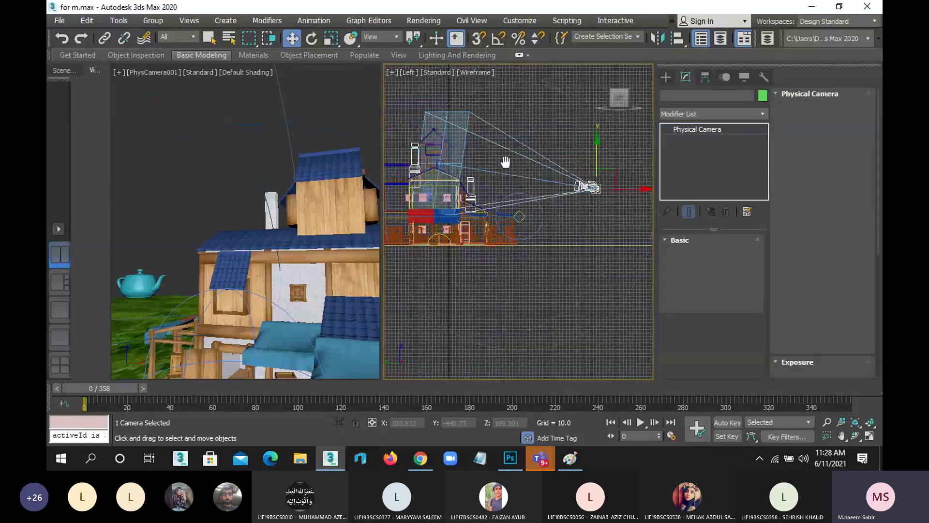
scroll(520, 170, up, 2)
scroll(520, 170, up, 3)
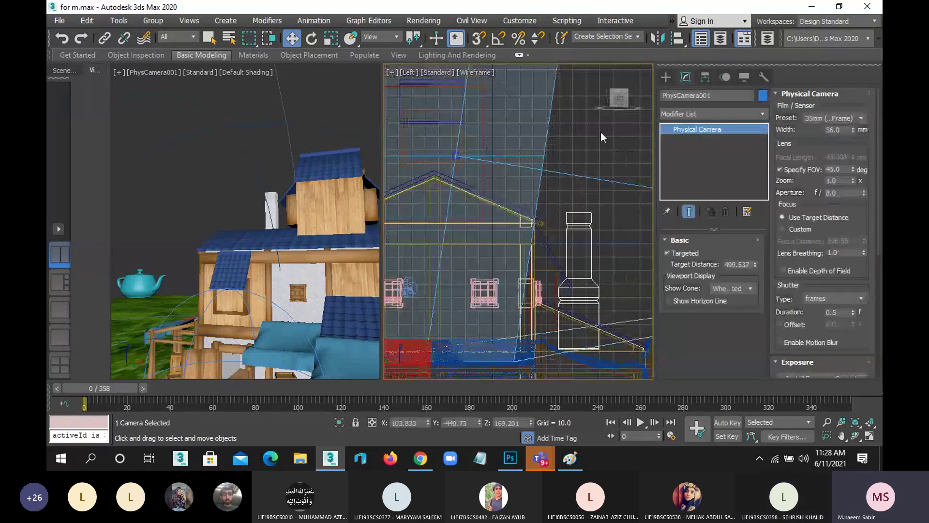
Step: Select PhysCamera001.Target and move it up beside the house roof
click(576, 138)
click(457, 156)
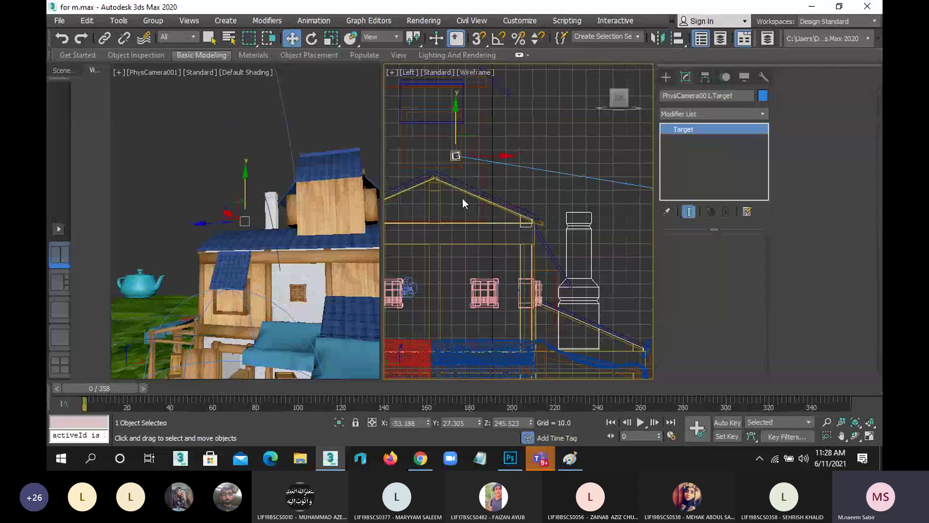
scroll(468, 159, down, 2)
scroll(469, 159, down, 2)
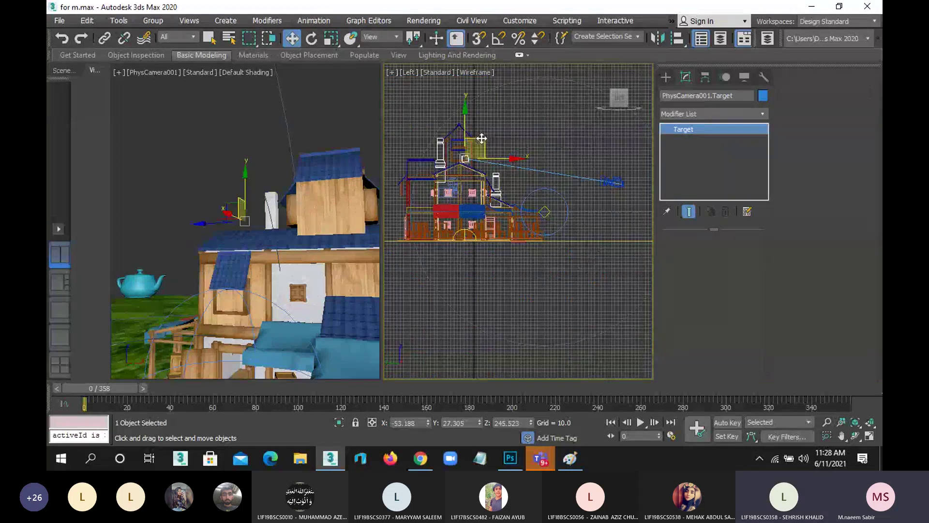
mouse_move(506, 156)
mouse_down()
mouse_move(533, 160)
mouse_move(556, 141)
mouse_move(593, 174)
mouse_move(557, 193)
mouse_move(539, 165)
mouse_up()
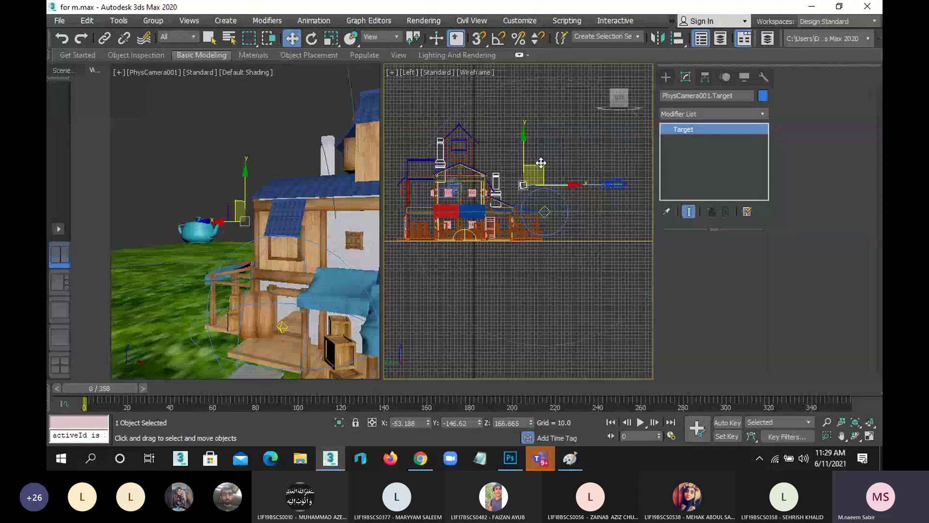
Step: Open the recent scene cam-21-A.max without saving the house scene
click(59, 20)
mouse_move(86, 85)
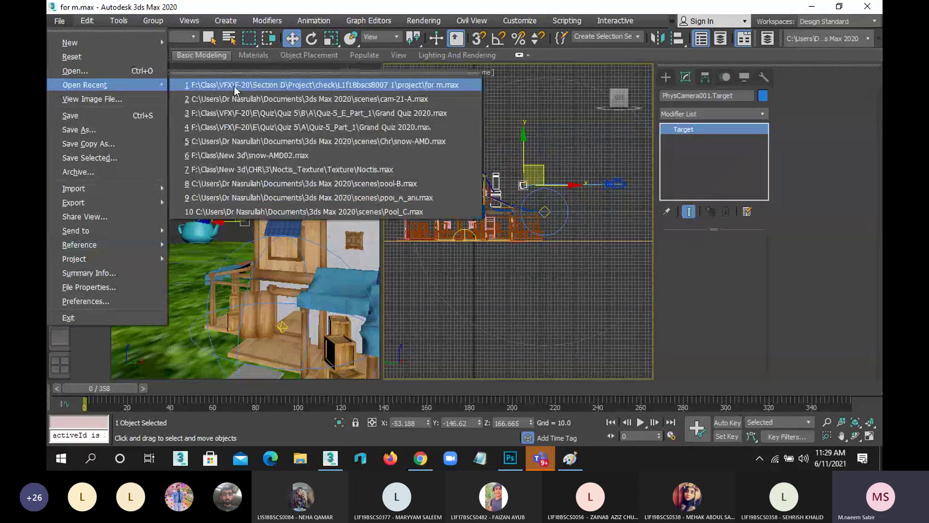
click(263, 98)
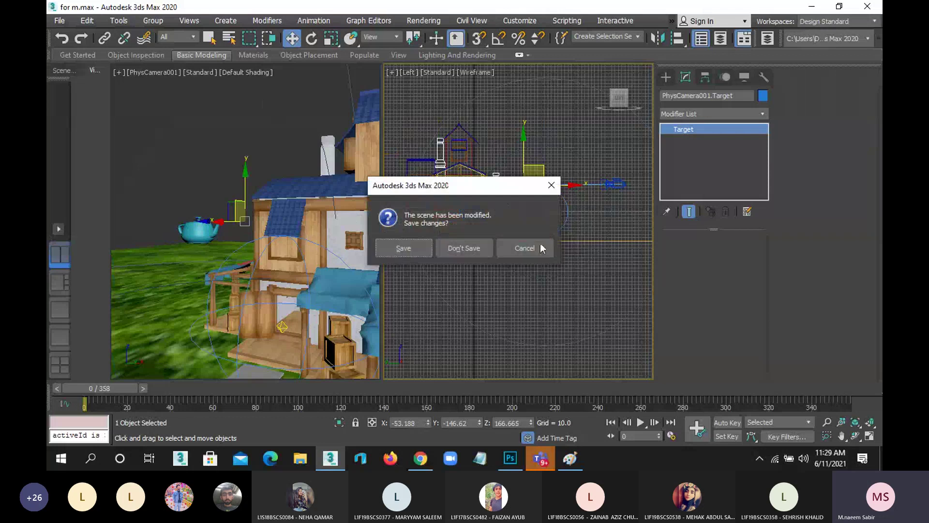
click(478, 245)
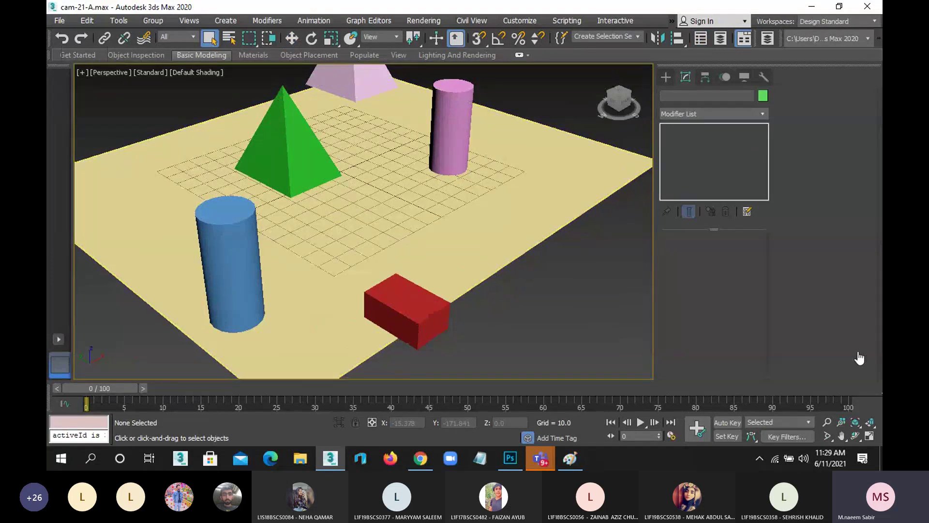
Step: Select the red box Box001 and give it 2 width segments
click(414, 306)
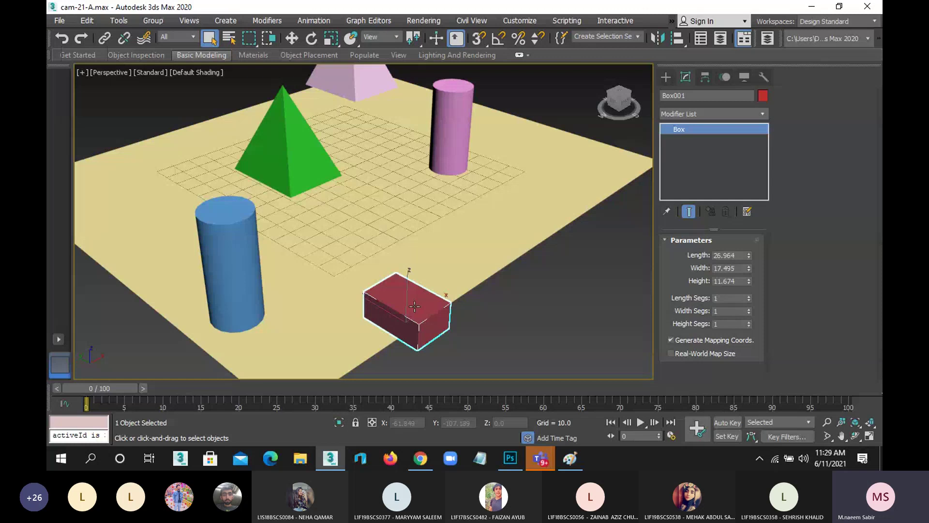
scroll(416, 305, up, 2)
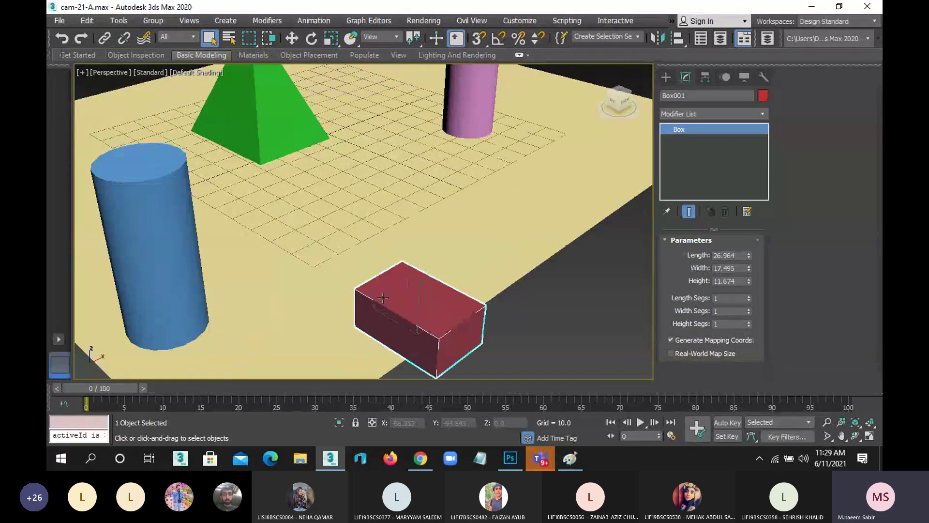
scroll(420, 304, up, 2)
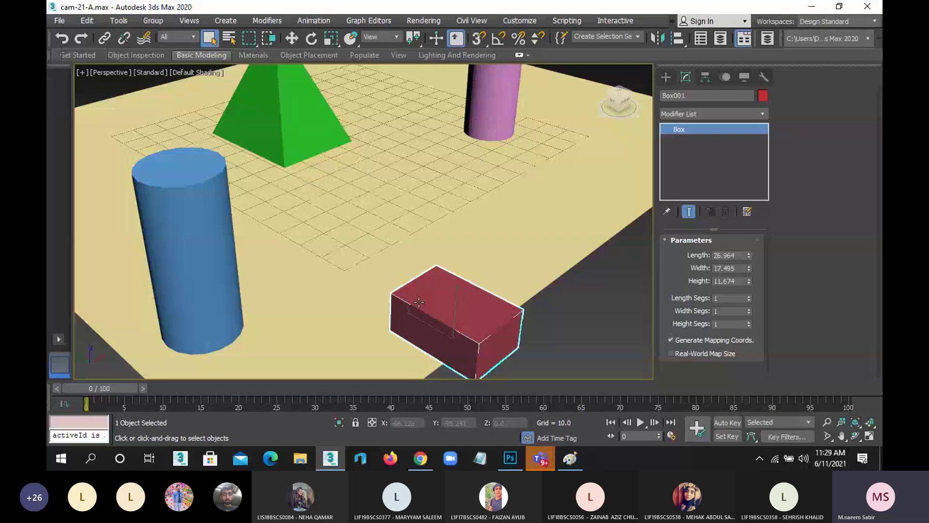
scroll(418, 302, down, 2)
scroll(458, 280, down, 1)
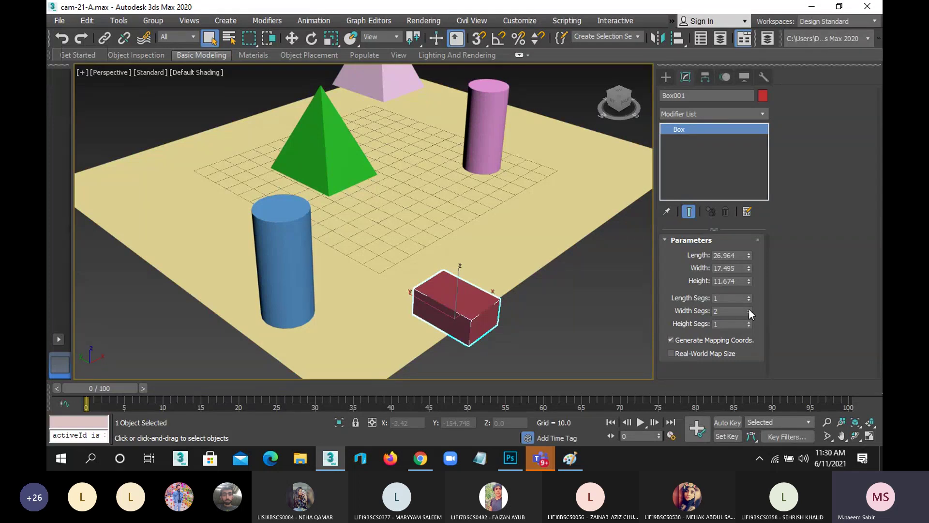
click(524, 303)
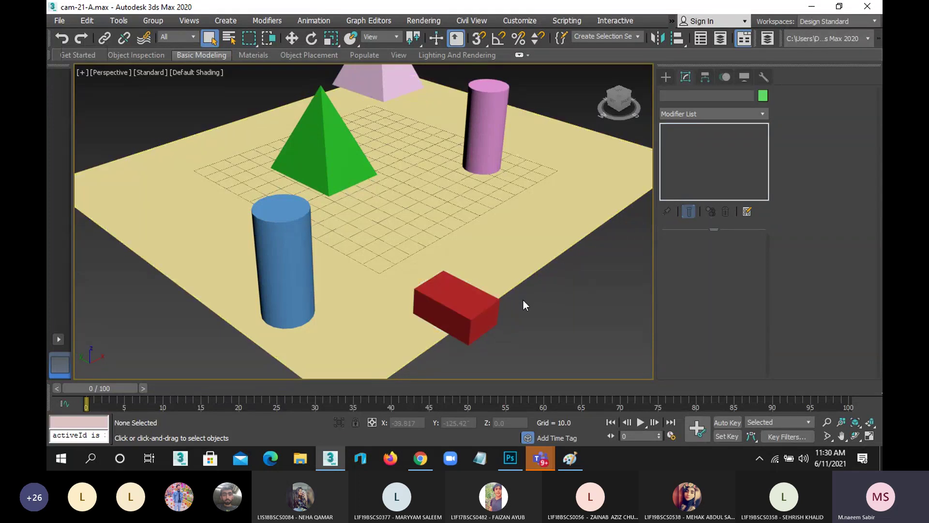
click(487, 299)
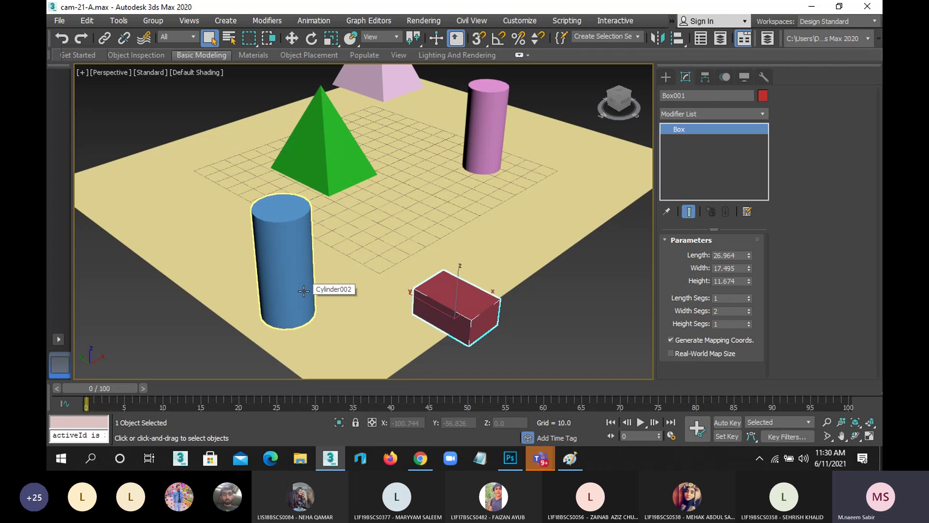
click(519, 331)
click(469, 302)
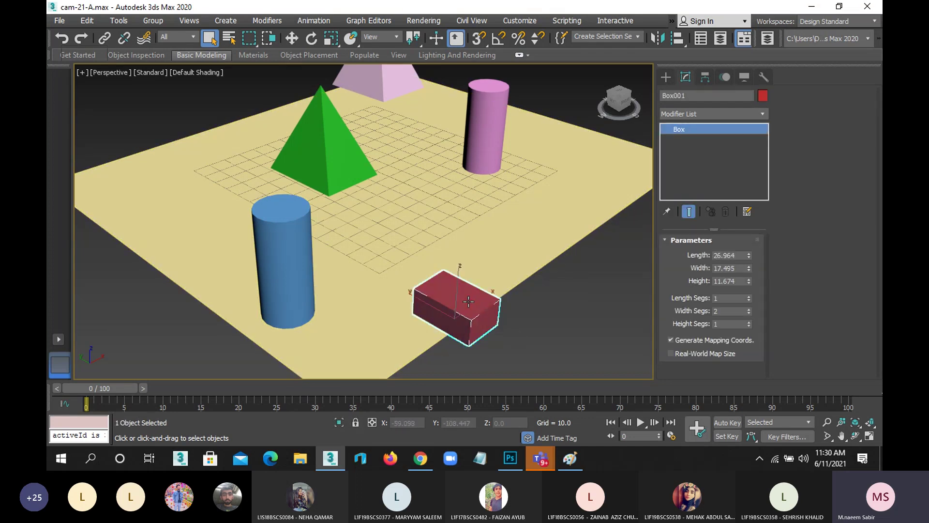
Step: Give the red box 1 width segment and 3 length segments, then convert it to Editable Poly
key(F4)
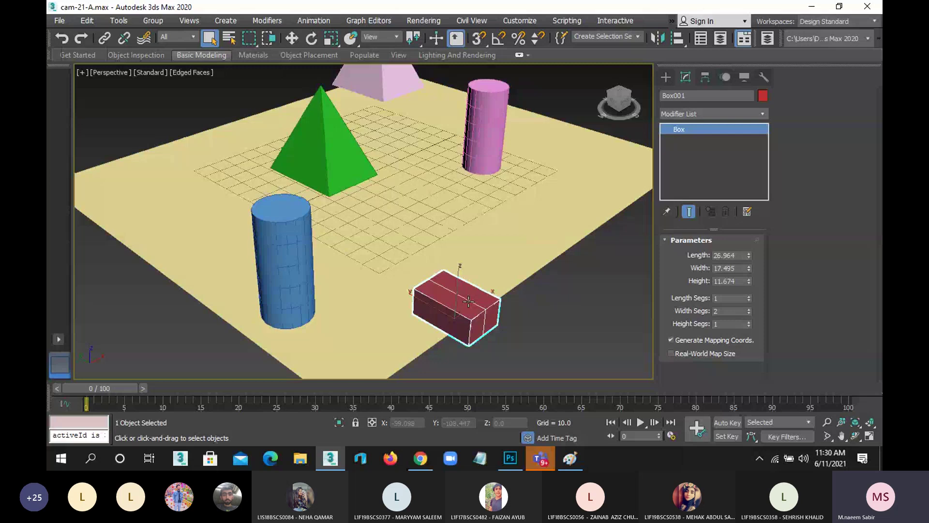
click(748, 312)
click(749, 296)
click(749, 296)
scroll(511, 276, up, 5)
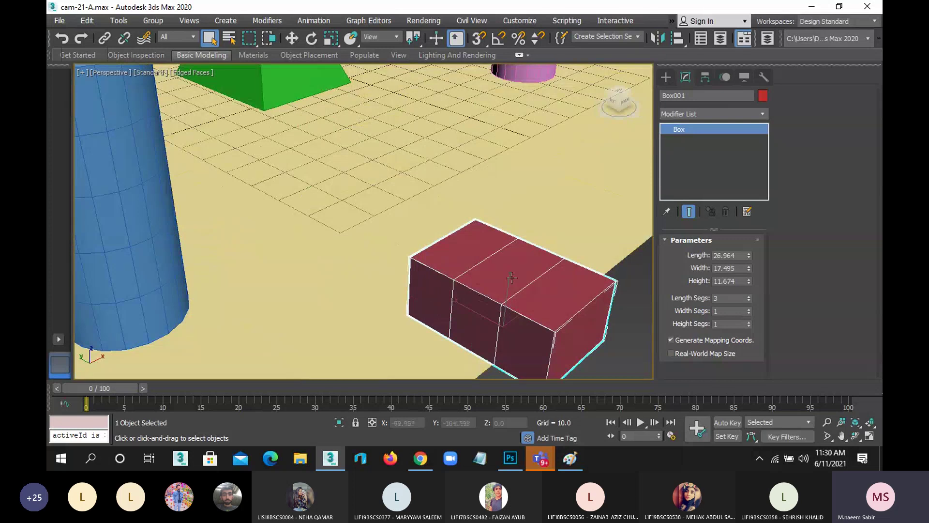
right_click(511, 277)
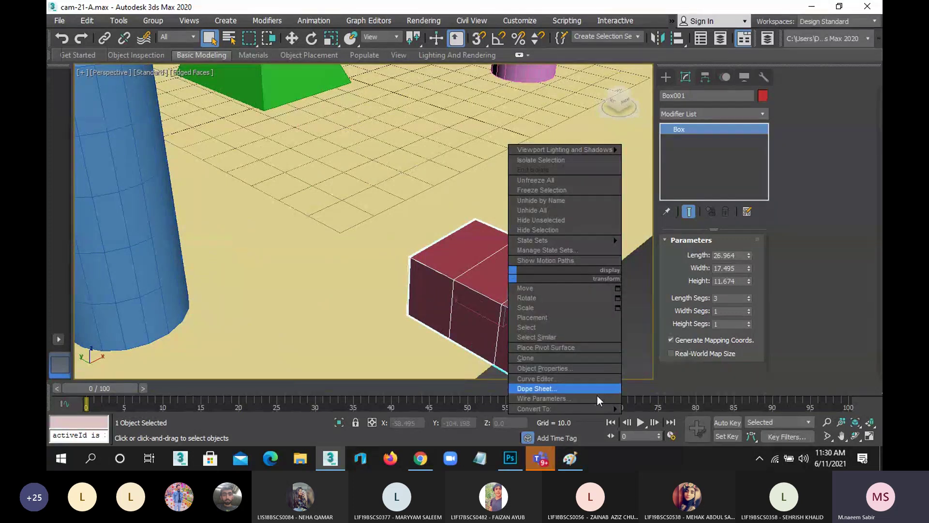
mouse_move(564, 408)
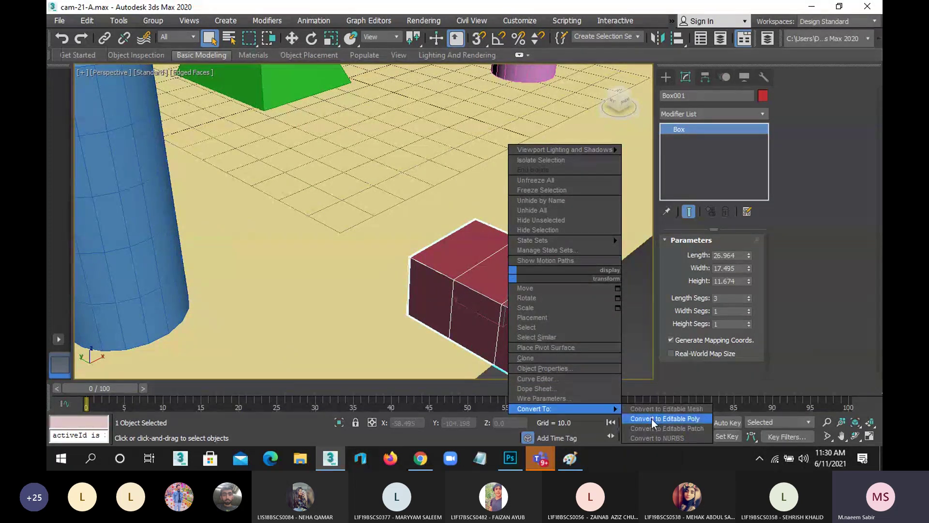
click(648, 417)
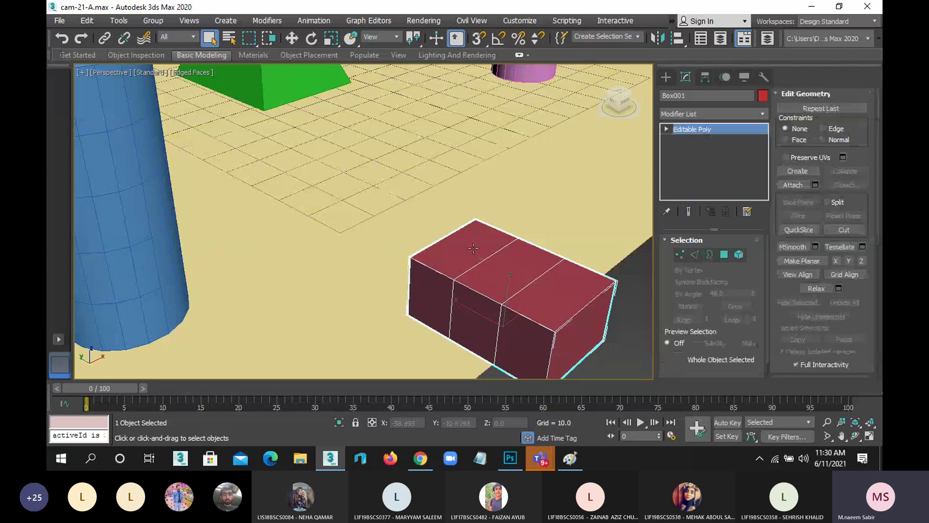
Step: In Edge mode, lower the box's end top edge into a slope
click(695, 254)
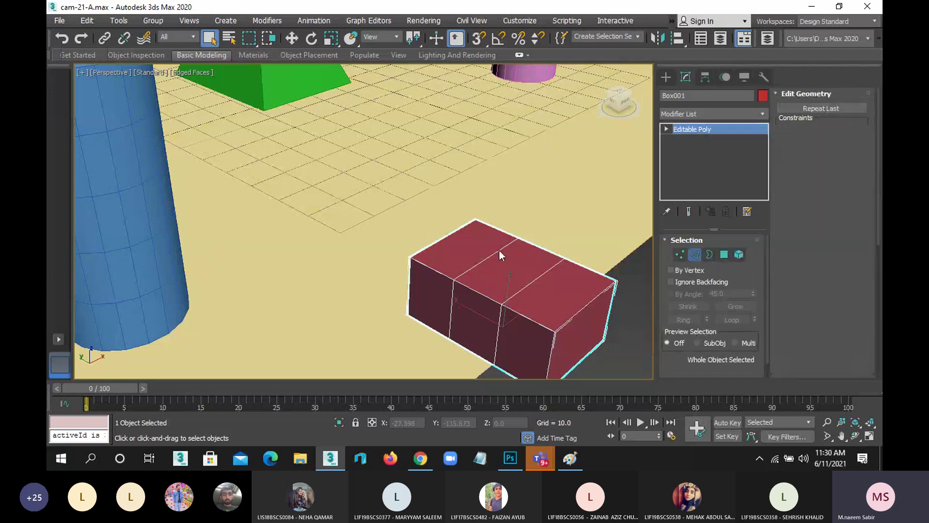
click(450, 238)
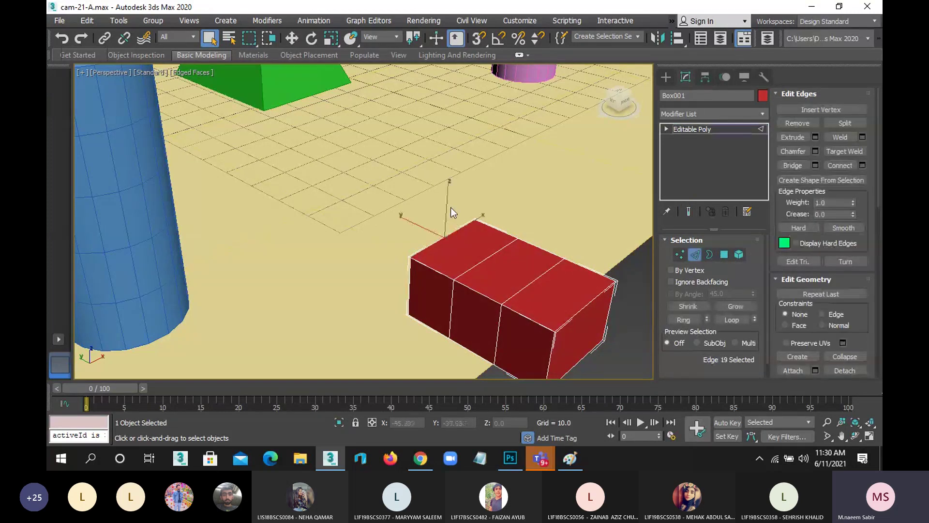
key(w)
drag(447, 200, 447, 234)
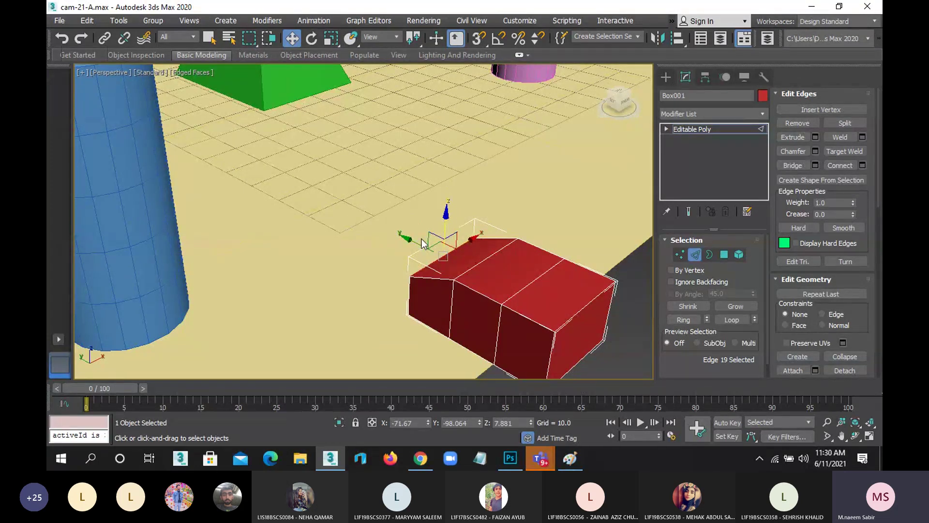
alt+middle_drag(442, 293, 474, 290)
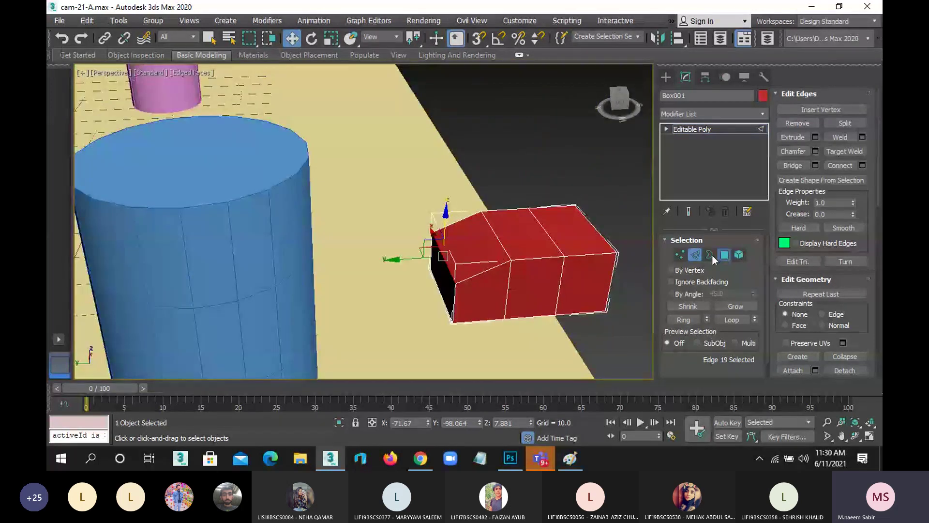
Step: In Polygon mode, push the box's end face outward along Y, then reselect the whole box
key(4)
click(440, 280)
drag(388, 277, 378, 283)
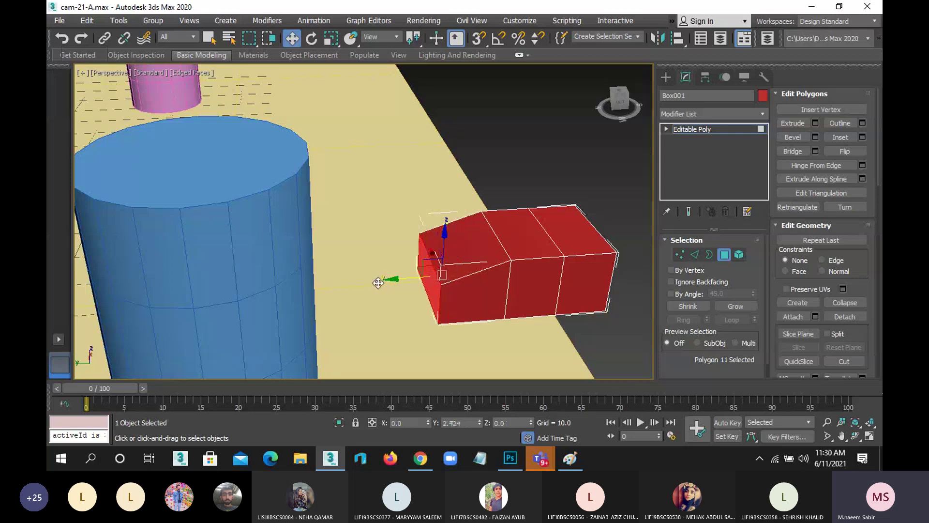
alt+middle_drag(414, 283, 537, 263)
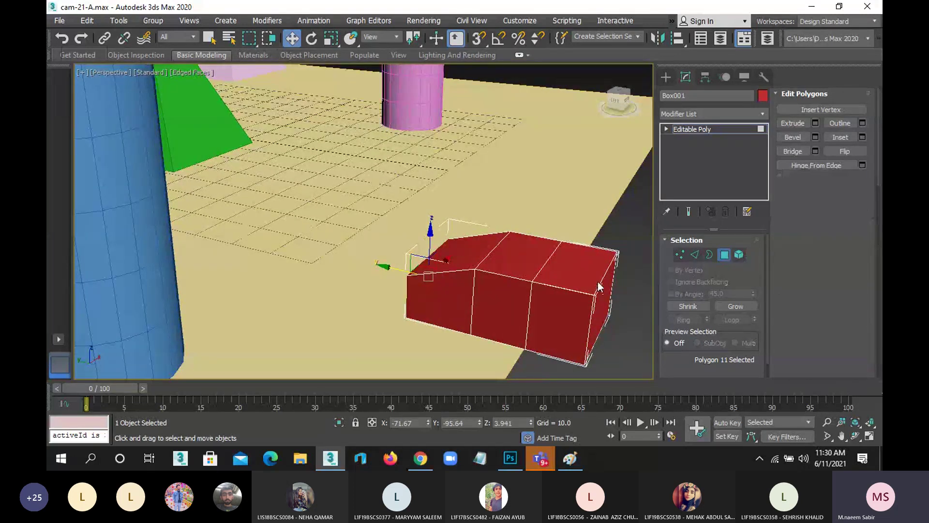
click(624, 308)
click(478, 268)
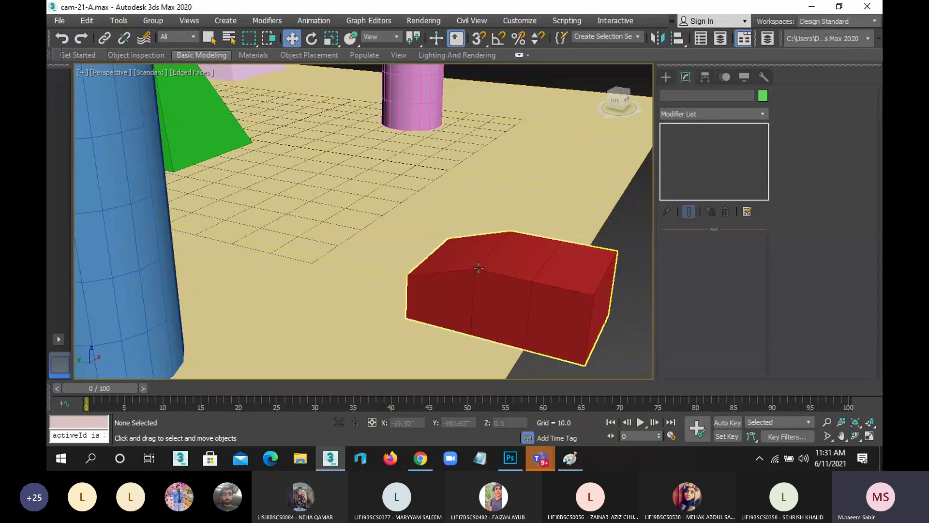
click(505, 252)
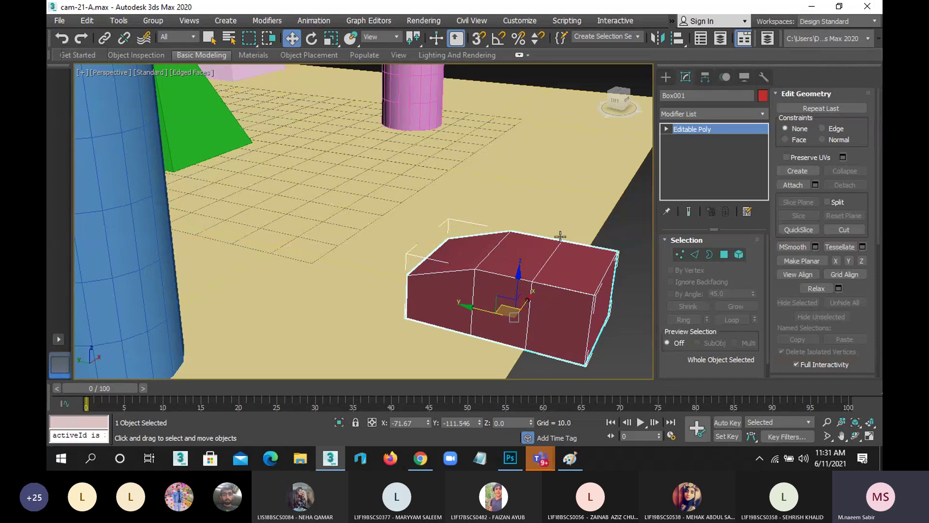
Step: Create a Free camera, Camera001, placed over the red box in the Top view
click(629, 208)
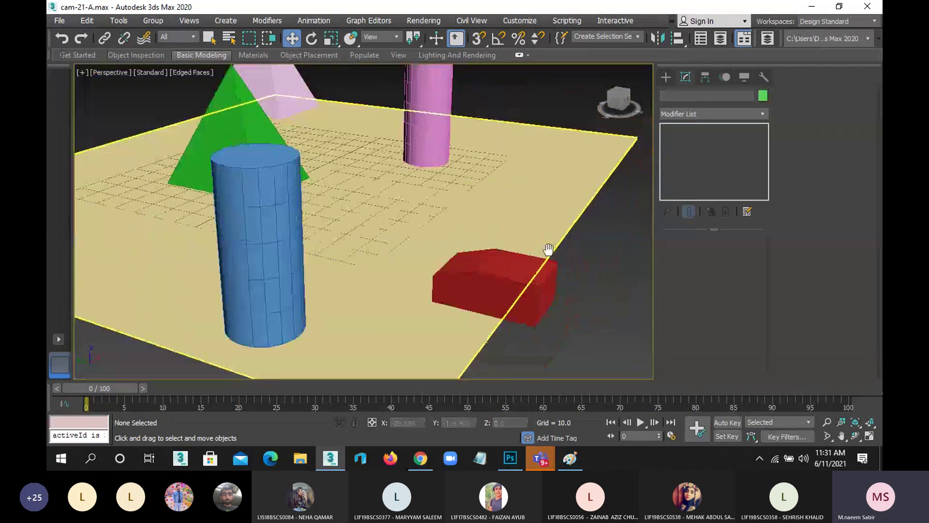
alt+middle_drag(629, 208, 595, 195)
click(659, 81)
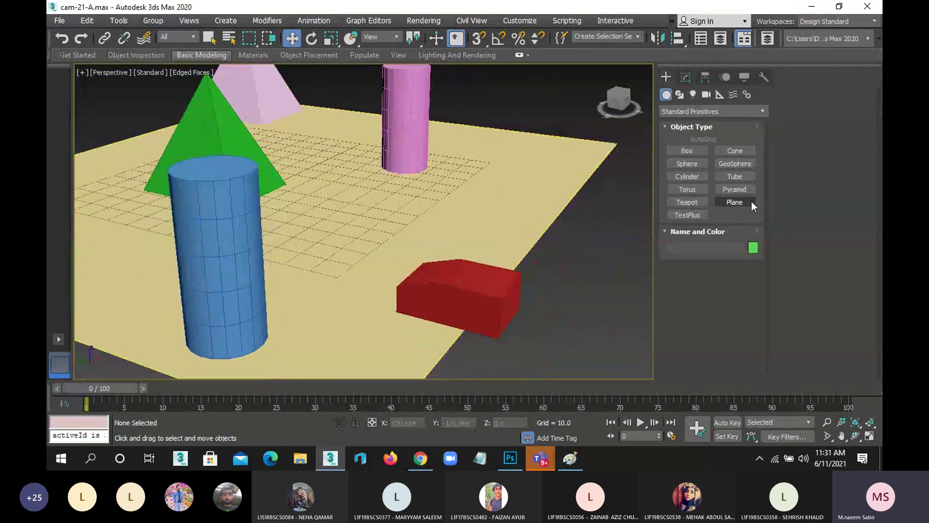
click(706, 95)
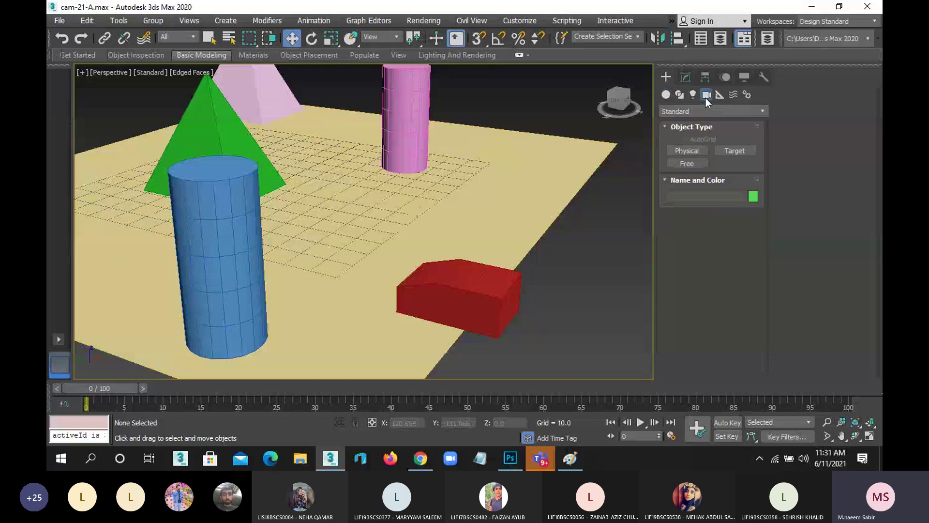
click(695, 163)
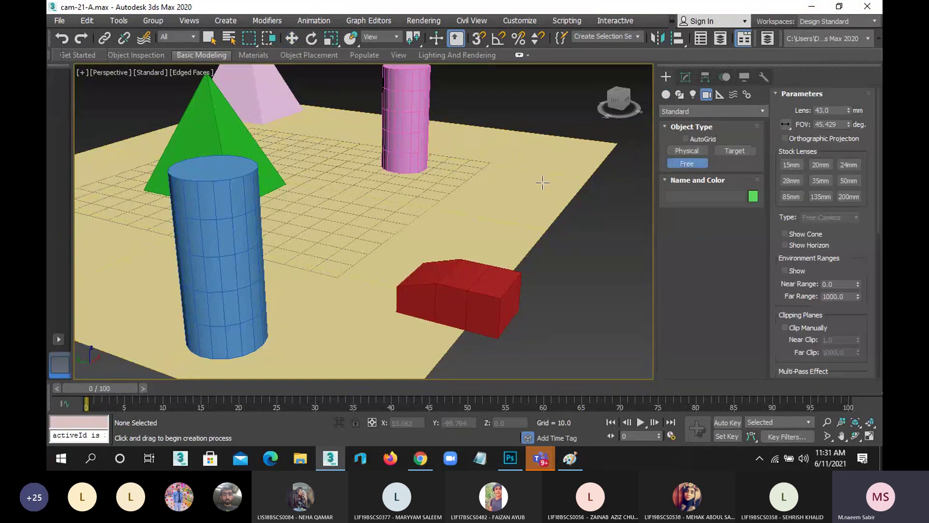
key(t)
scroll(367, 193, down, 3)
scroll(369, 269, up, 8)
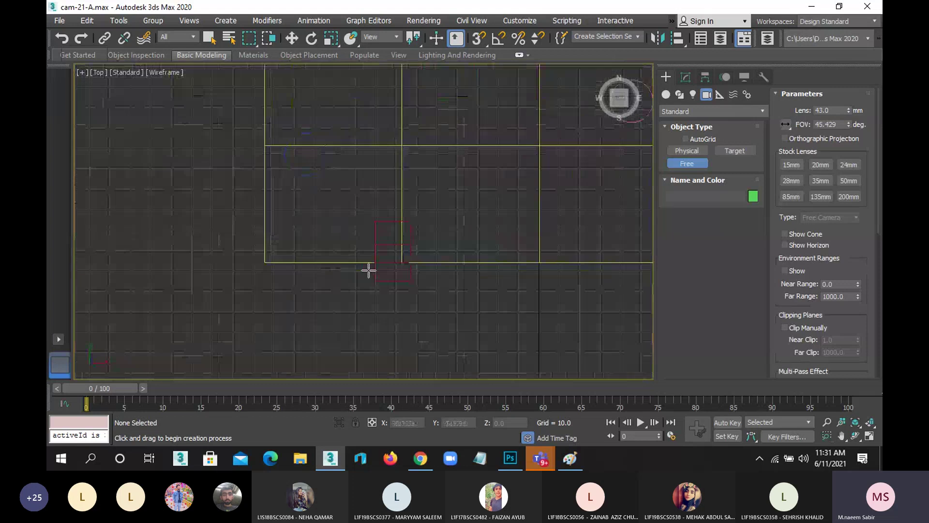
scroll(409, 279, down, 4)
click(383, 200)
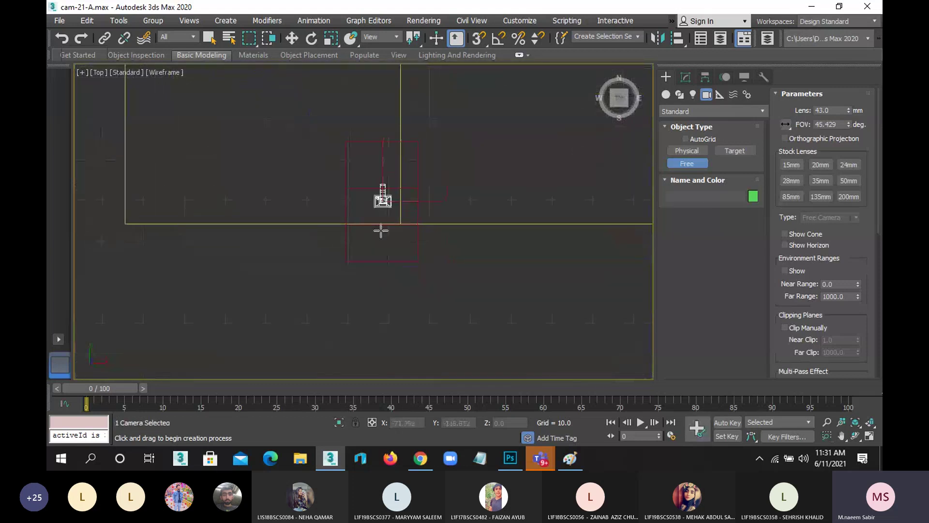
Step: Rotate Camera001 about its X axis to tilt it
key(w)
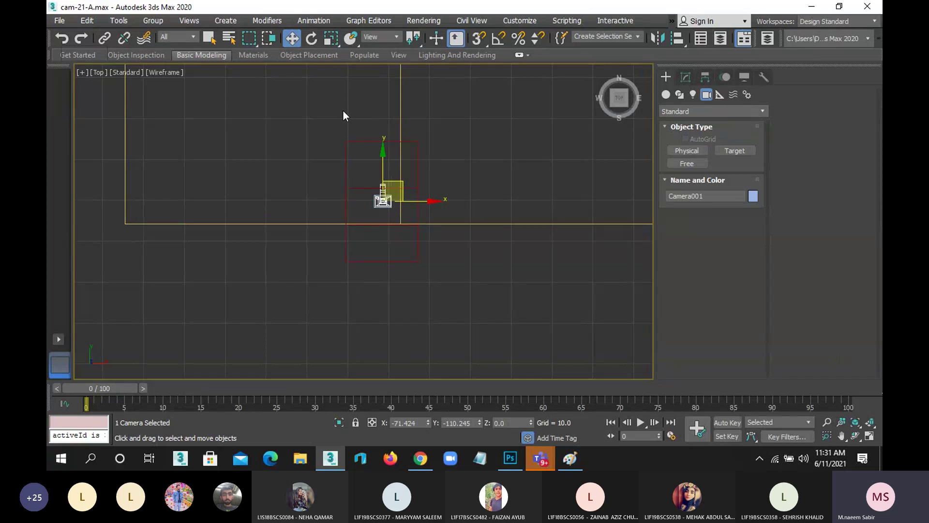
click(312, 38)
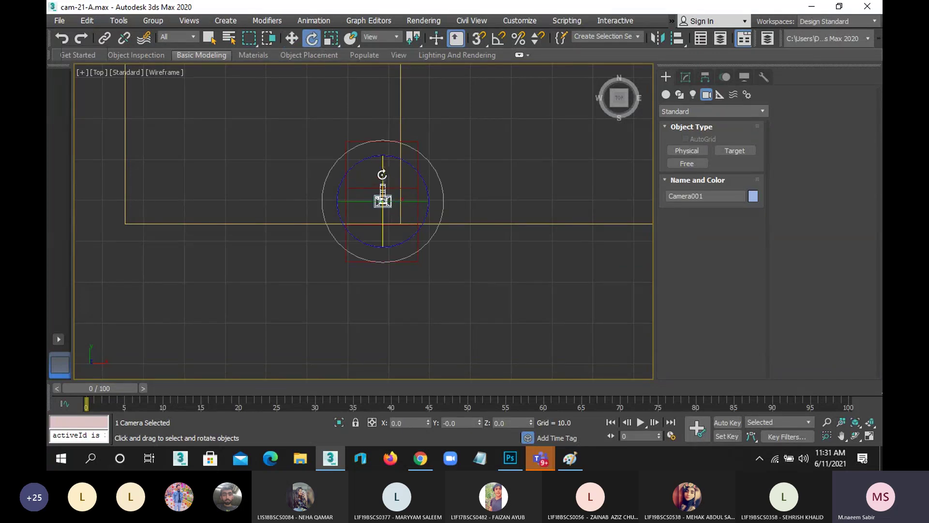
mouse_move(381, 182)
mouse_down()
mouse_move(389, 294)
mouse_move(384, 288)
mouse_up()
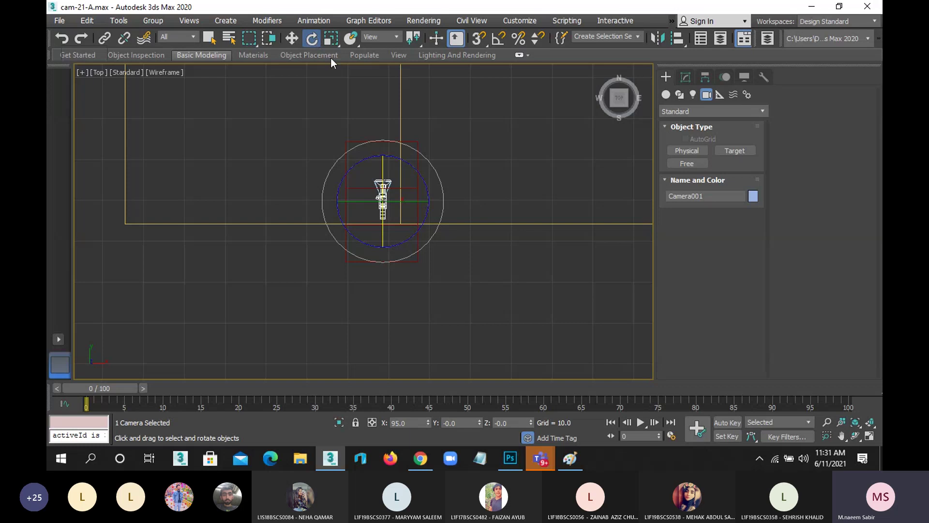
key(F12)
Step: Set Camera001's absolute X rotation to exactly 90° in the Rotate Type-In
click(724, 160)
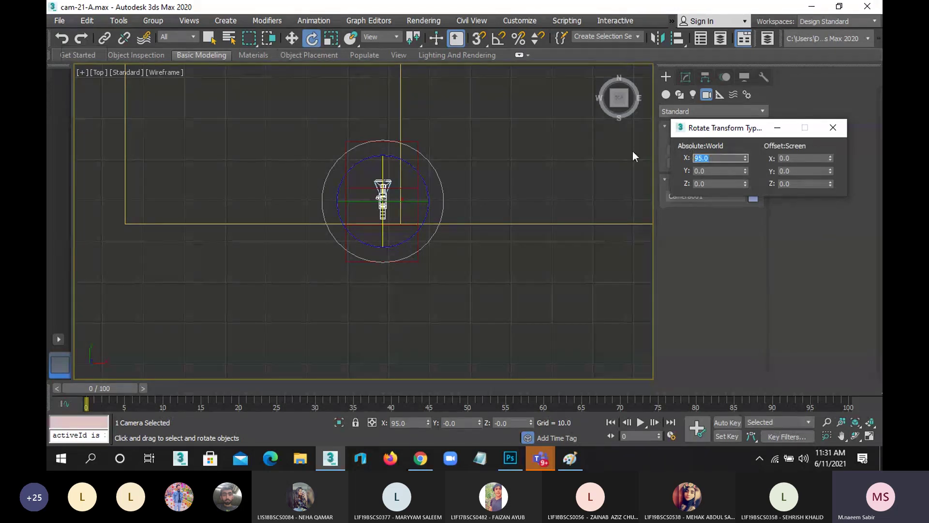
text(90)
key(Return)
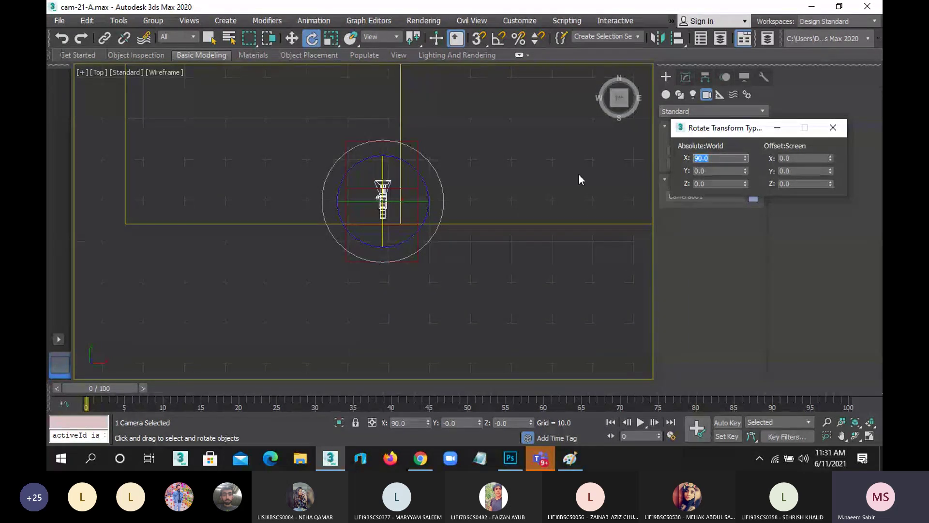
click(834, 129)
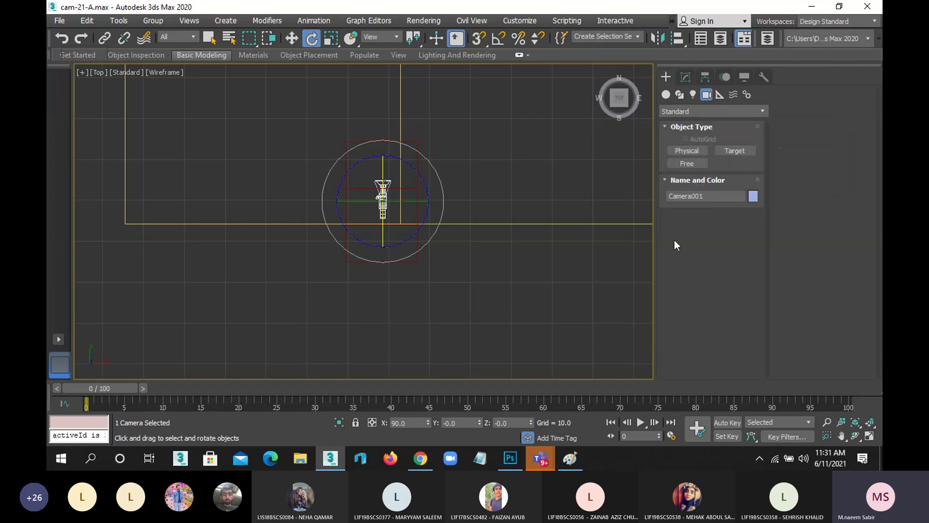
Step: In Perspective, raise Camera001 above the plane and move it just past the red box's end
key(p)
click(292, 38)
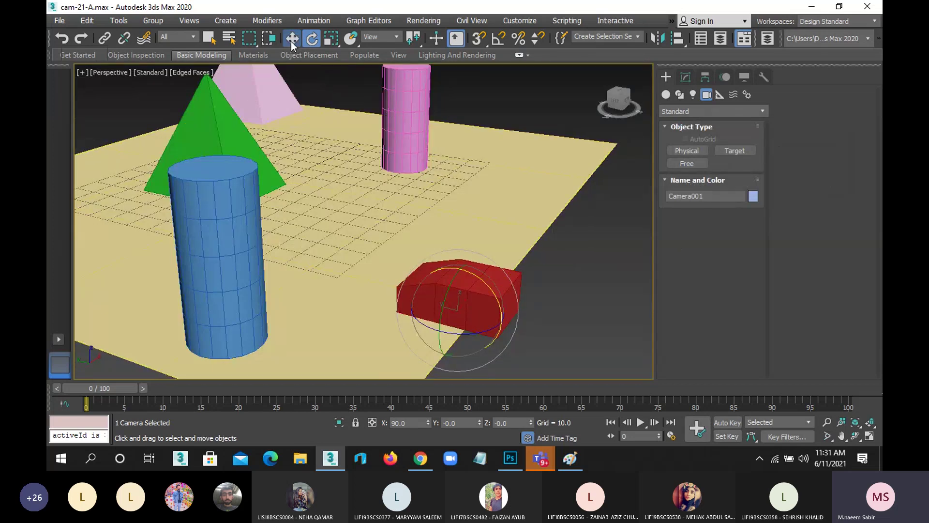
mouse_move(455, 271)
mouse_down()
mouse_move(460, 233)
mouse_move(466, 274)
mouse_up()
scroll(467, 277, up, 3)
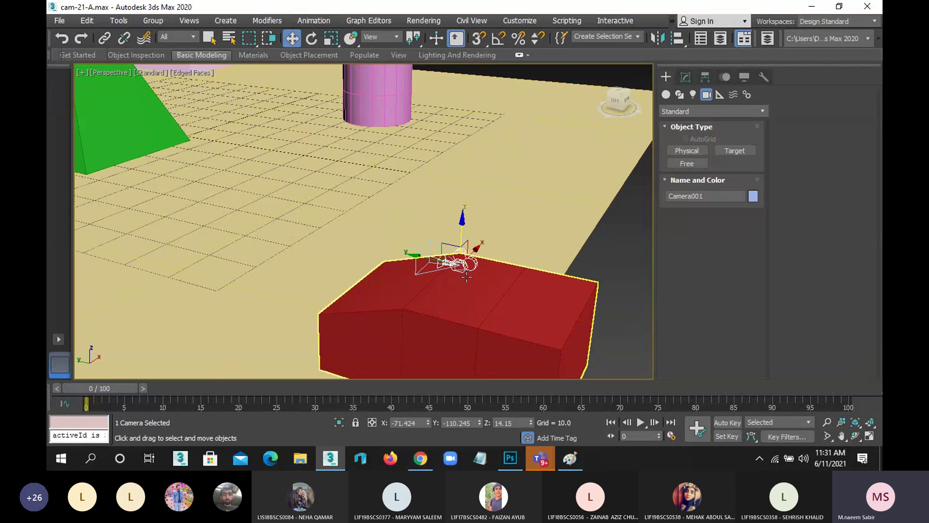
scroll(466, 275, down, 3)
scroll(466, 271, down, 2)
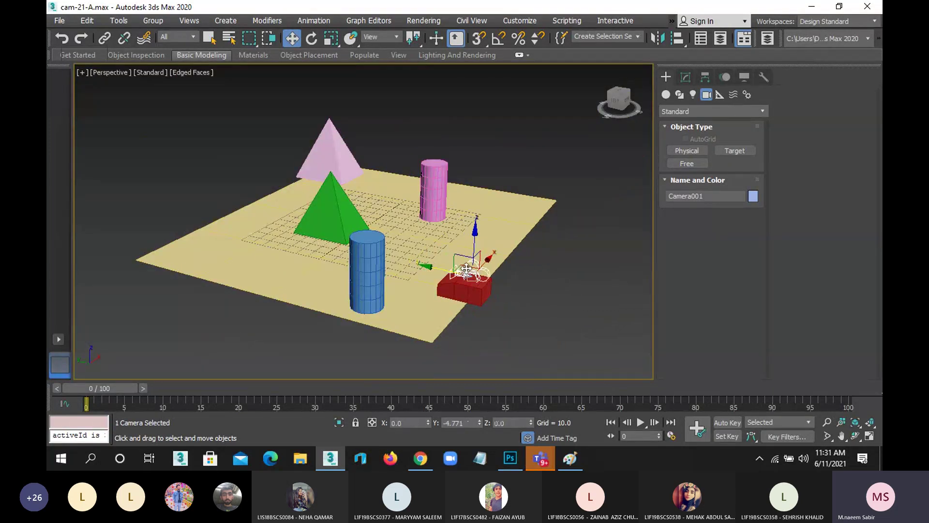
drag(466, 269, 506, 269)
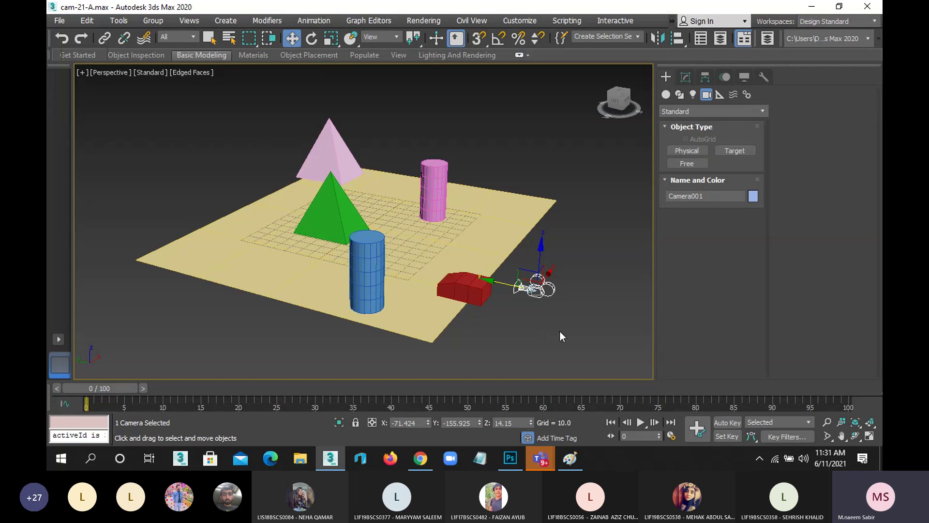
Step: In the Left view, drag Camera001 down toward the red box and re-centre the view
key(f)
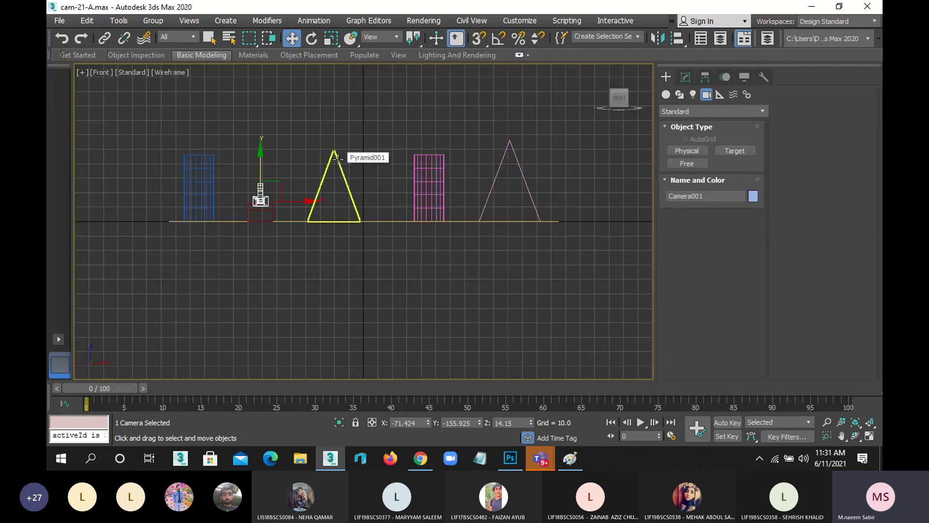
key(l)
scroll(568, 210, up, 5)
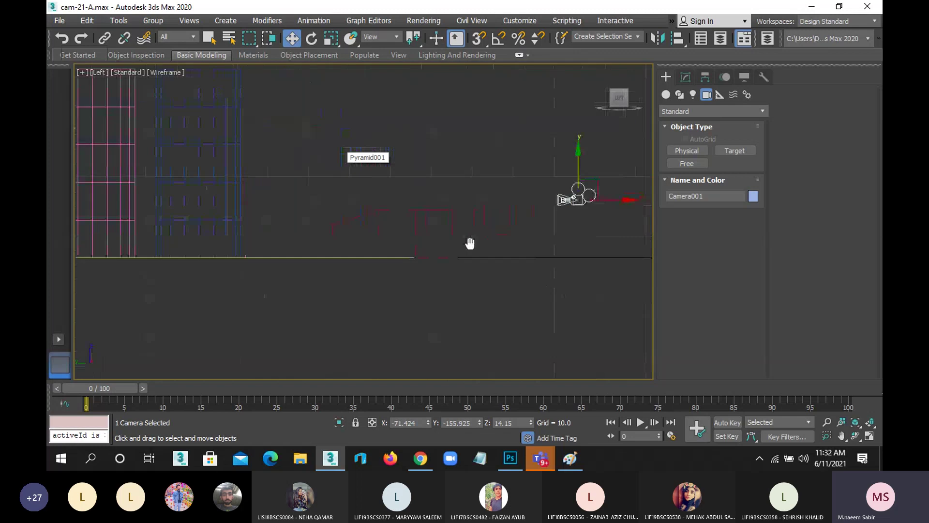
scroll(514, 232, down, 4)
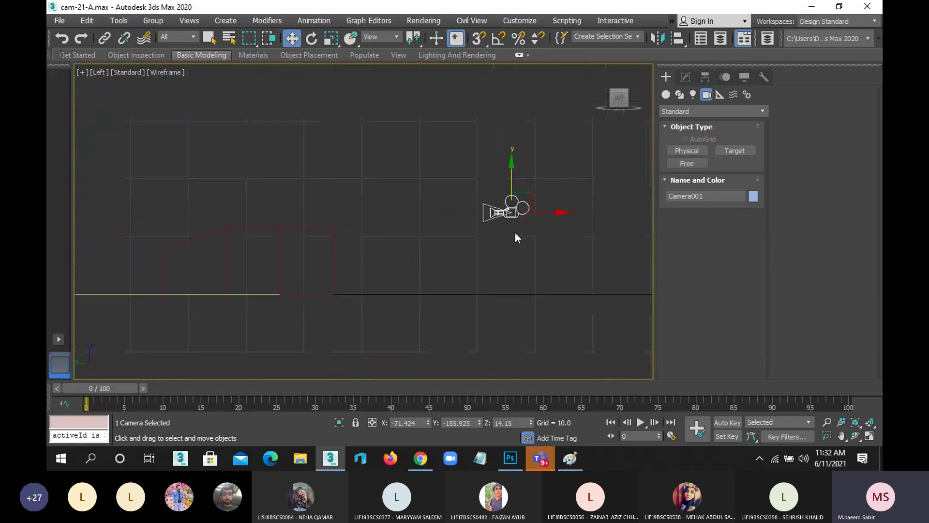
drag(561, 216, 317, 212)
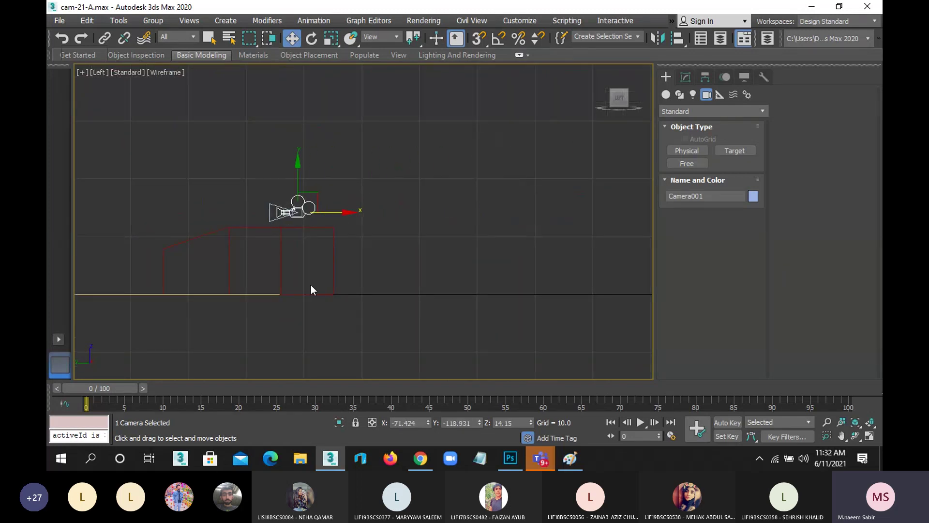
middle_drag(311, 286, 428, 288)
scroll(408, 271, up, 2)
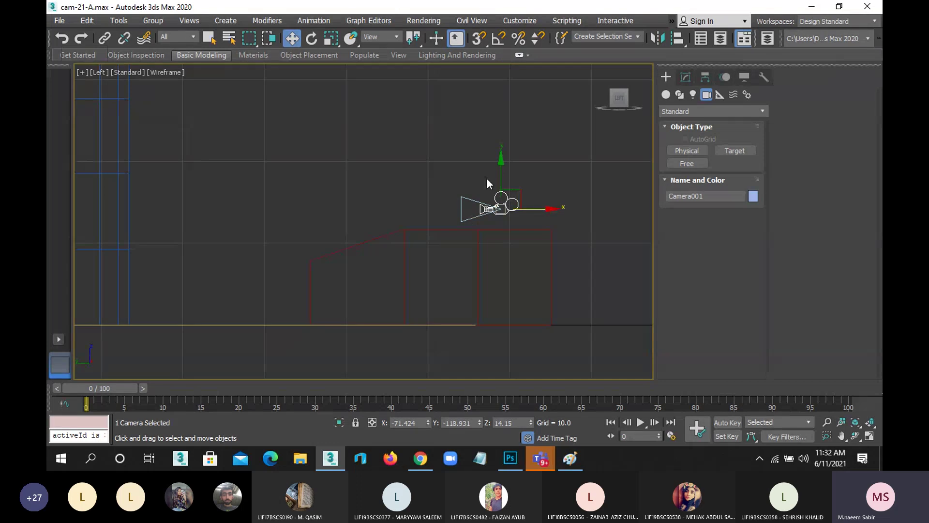
mouse_move(618, 100)
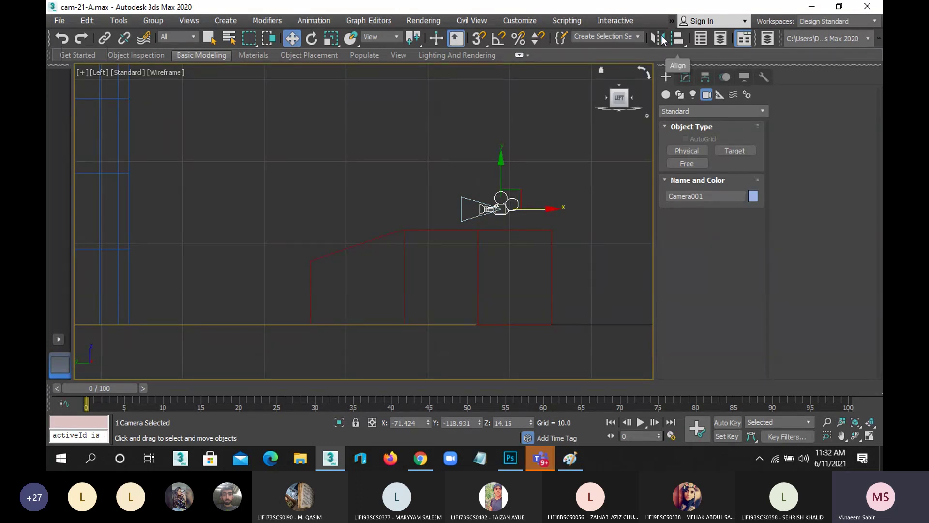
Step: Preview mirroring Camera001 on Y, cancel it, and shift the camera left along X
click(662, 39)
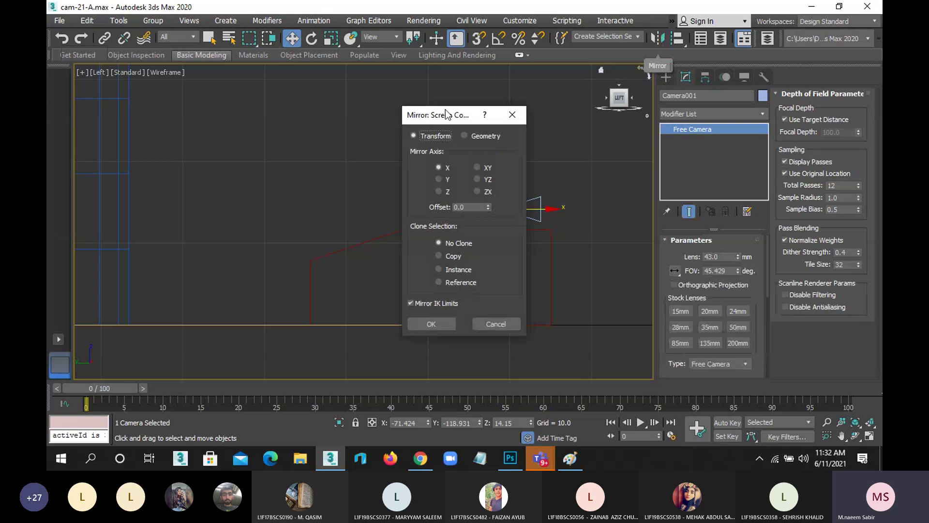
drag(446, 114, 229, 96)
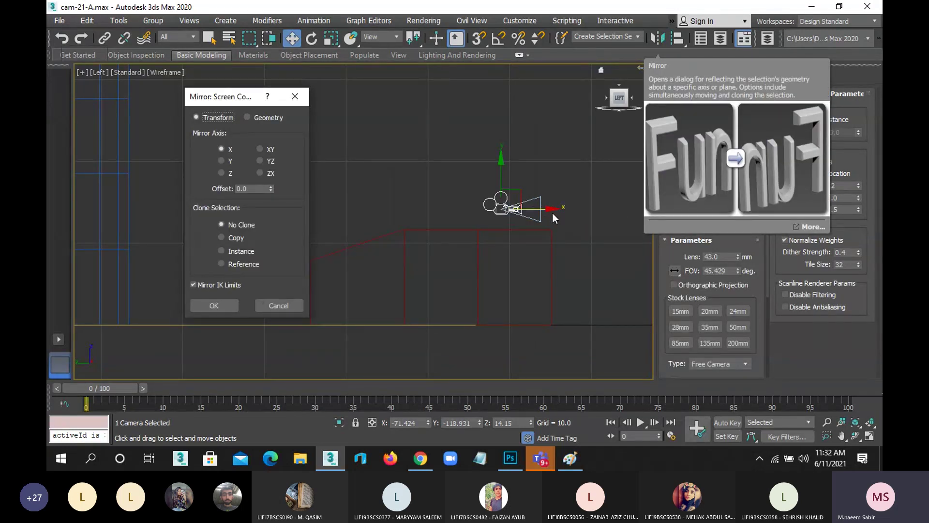
click(222, 160)
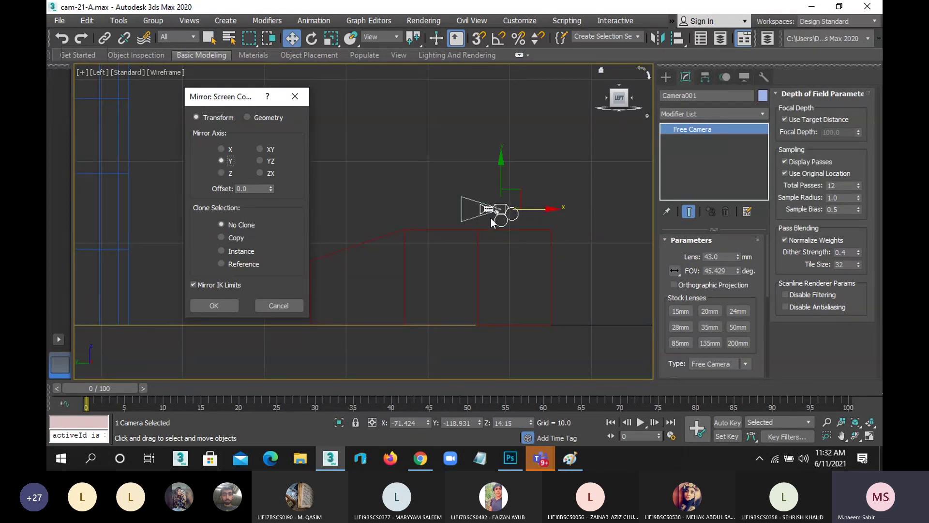
click(274, 305)
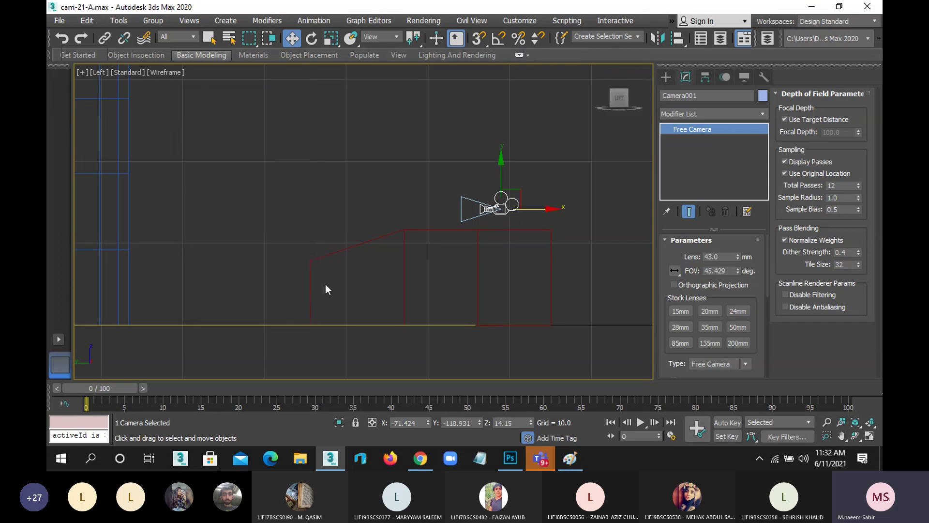
drag(537, 206, 461, 212)
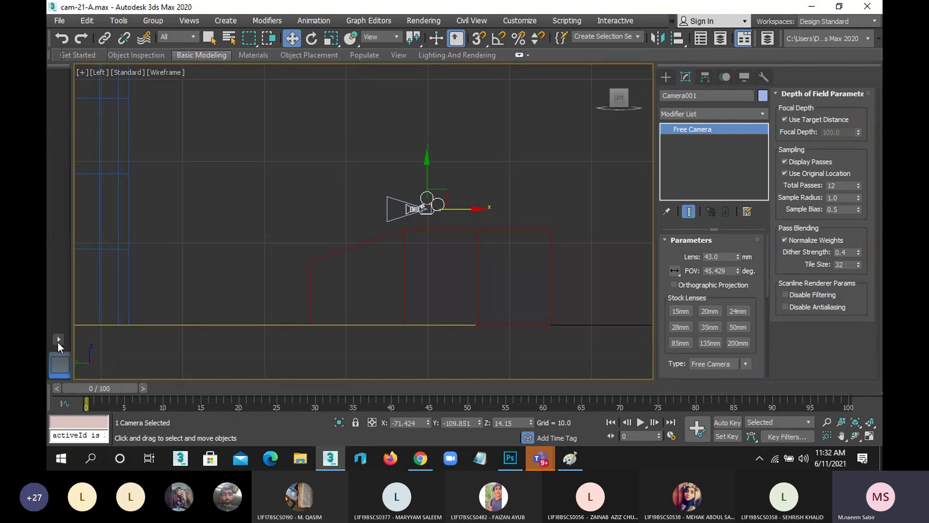
Step: In the four-view layout, make the Left viewport look through Camera001 with Default Shading
key(alt+w)
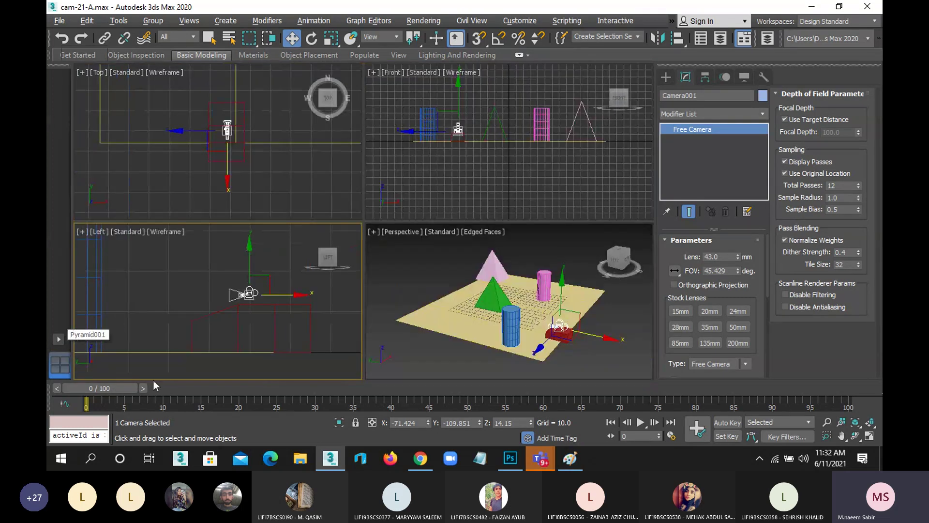
click(103, 240)
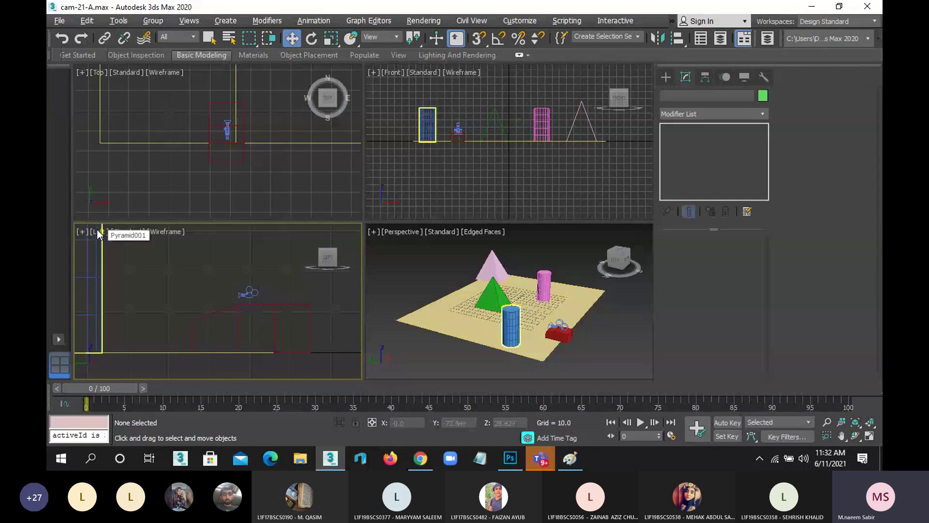
click(97, 231)
click(325, 199)
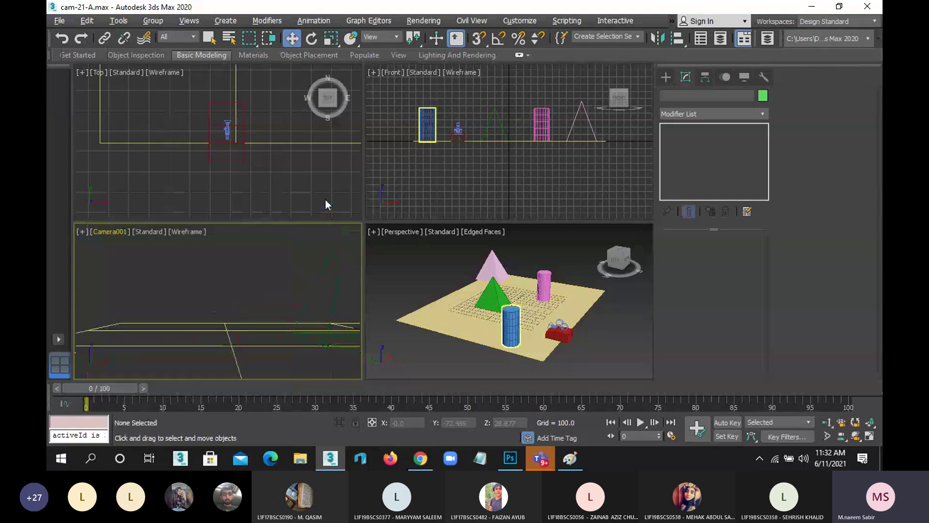
click(193, 230)
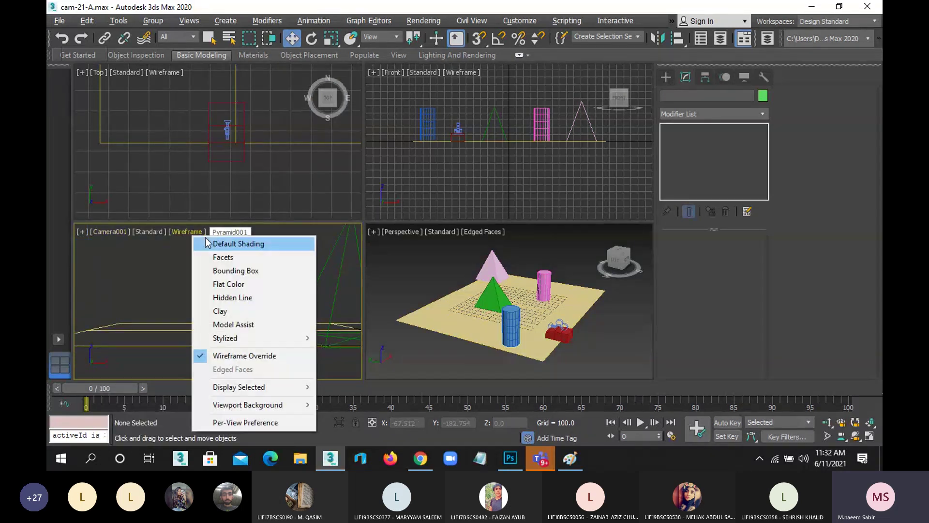
click(238, 243)
Step: Select the green pyramid and switch the Front viewport to a zoomed Left view
click(501, 303)
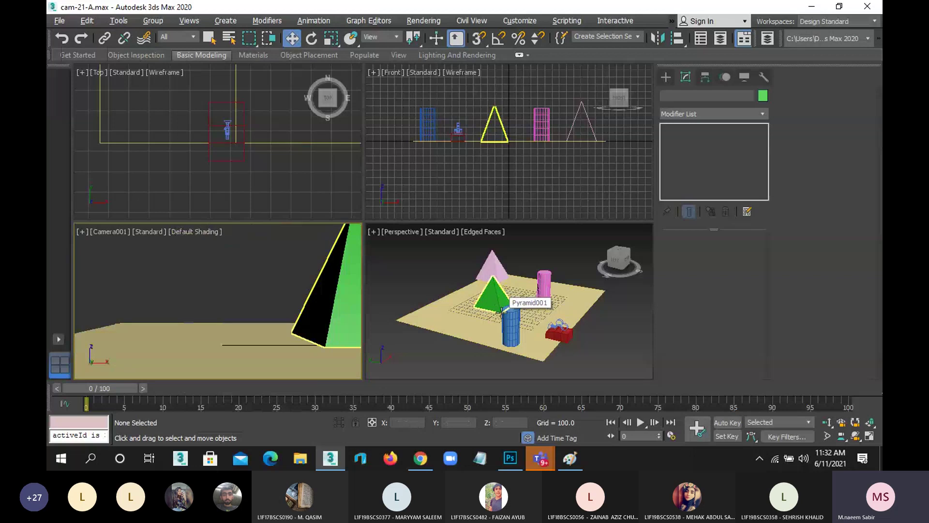
right_click(512, 155)
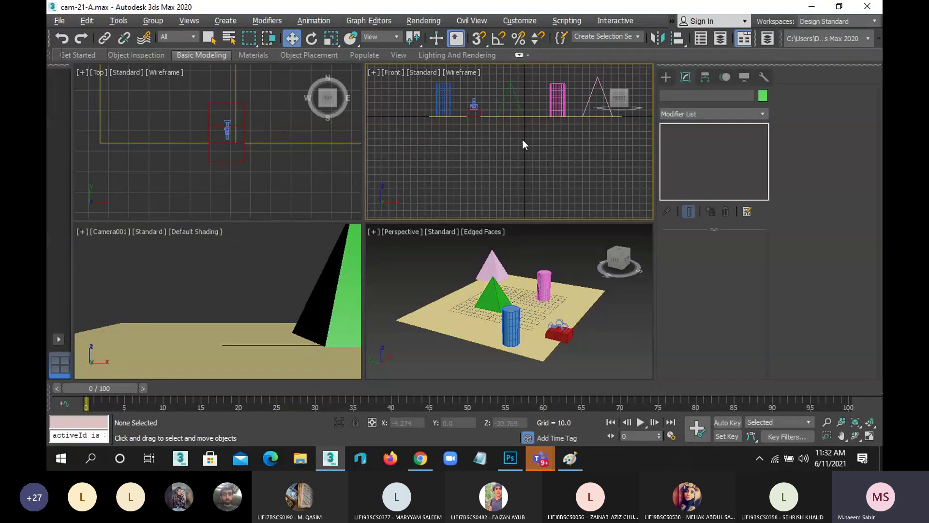
key(l)
scroll(517, 165, up, 2)
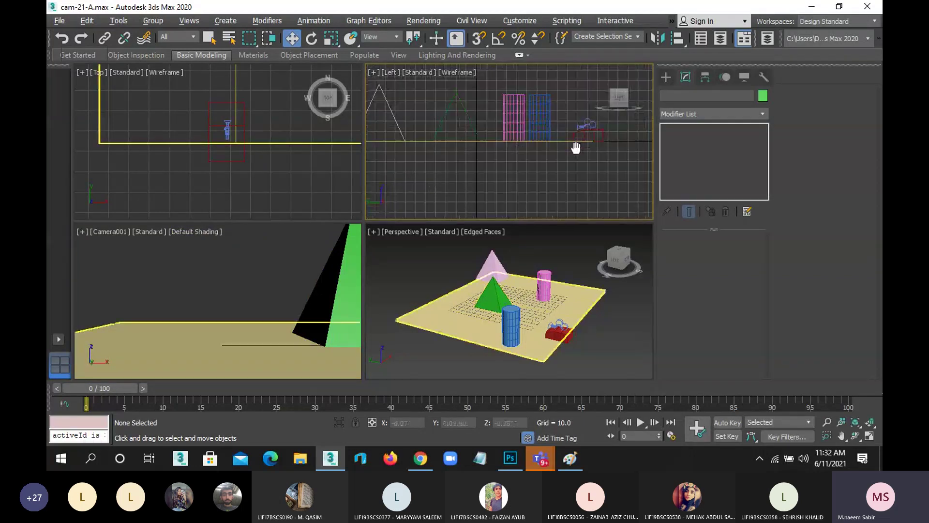
scroll(504, 190, up, 2)
scroll(505, 191, up, 3)
Step: Lower Camera001 slightly and nudge it along X in the side view
click(522, 127)
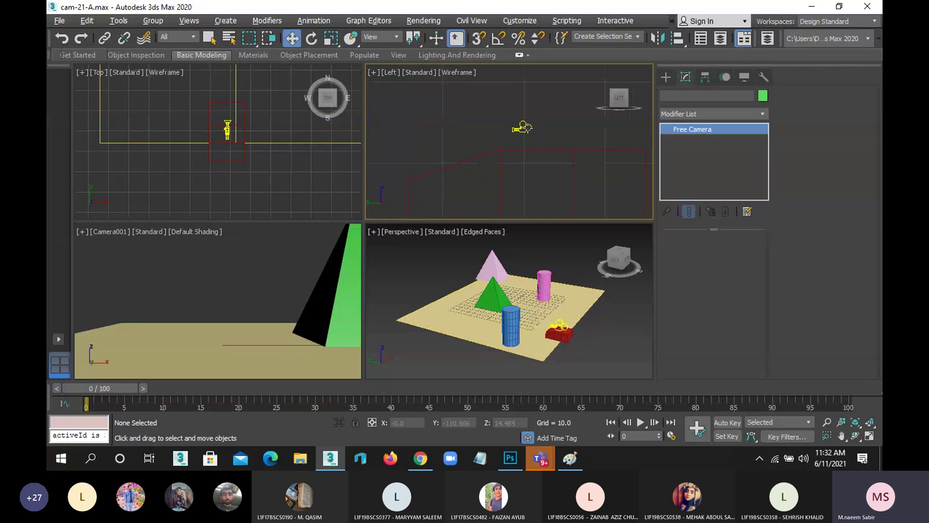
click(519, 115)
drag(519, 115, 526, 108)
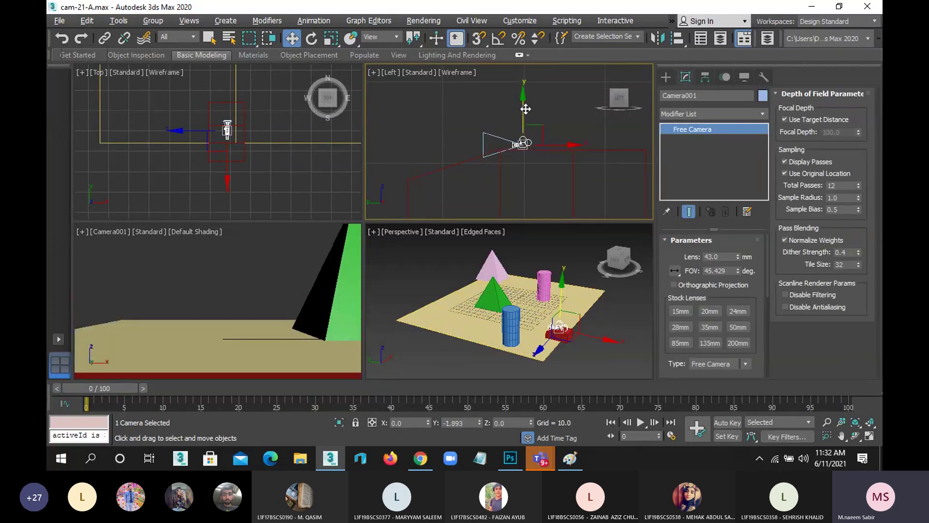
drag(559, 144, 558, 144)
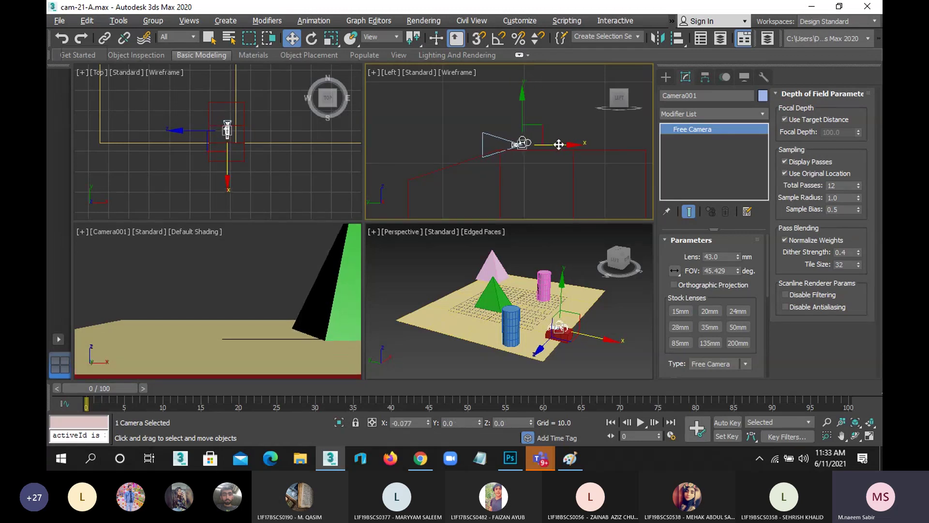
drag(559, 144, 559, 145)
Step: Set Camera001's stock lens to 35 mm, trying 200 mm first
click(742, 343)
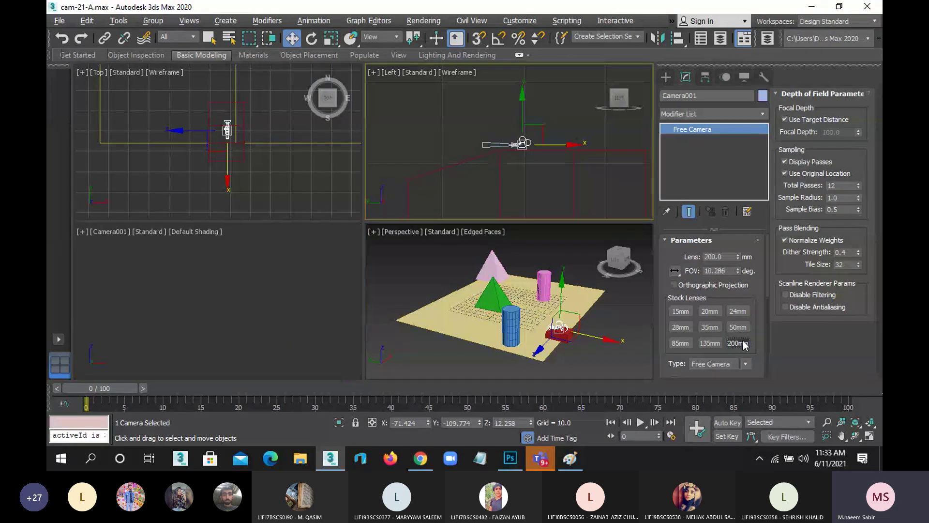
click(739, 328)
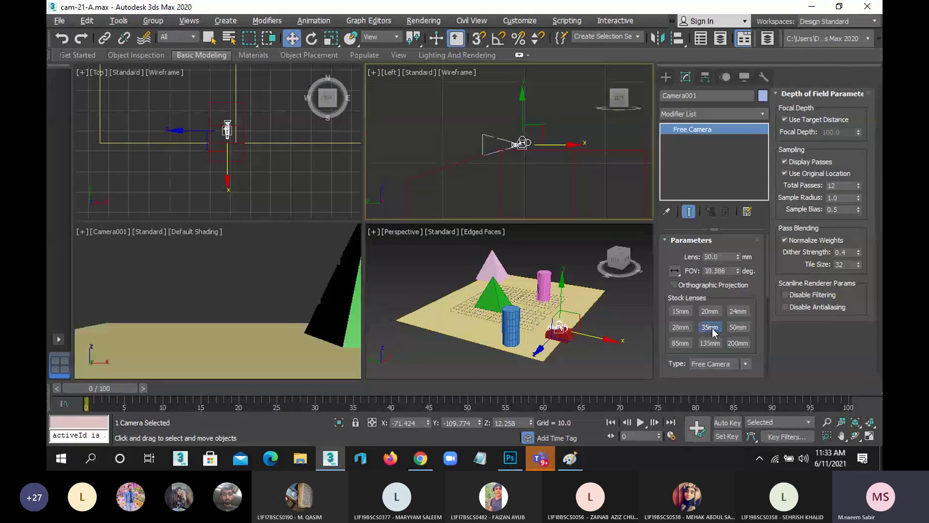
click(711, 327)
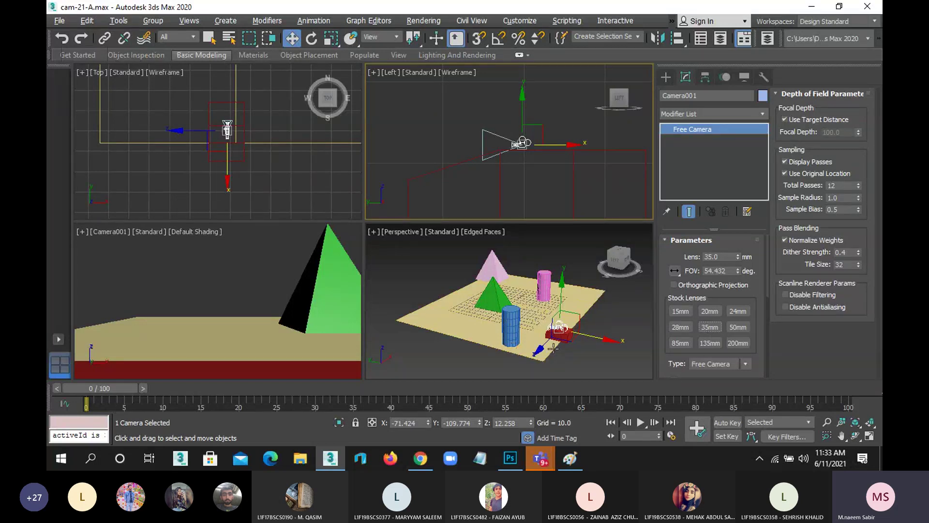
click(568, 364)
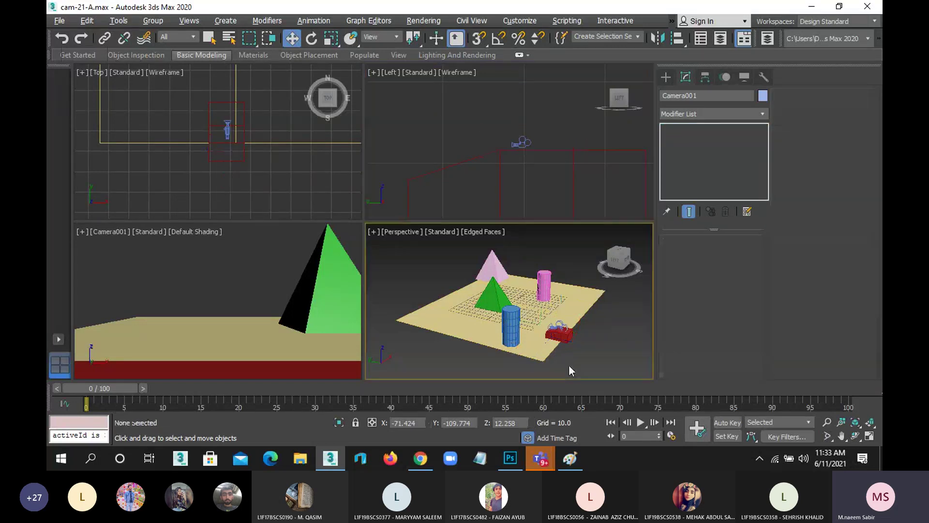
Step: Maximize a Default Shading Top view showing the whole plane, and select Box001
click(868, 438)
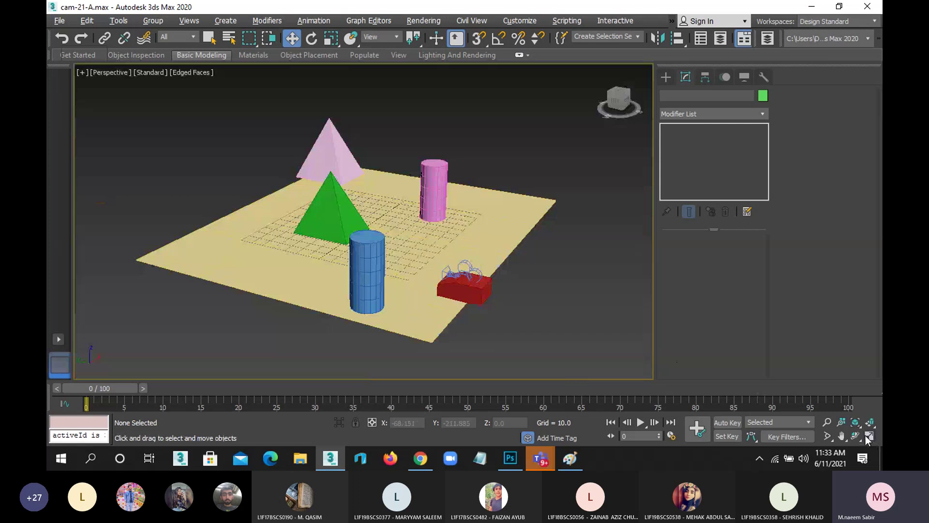
key(t)
click(167, 72)
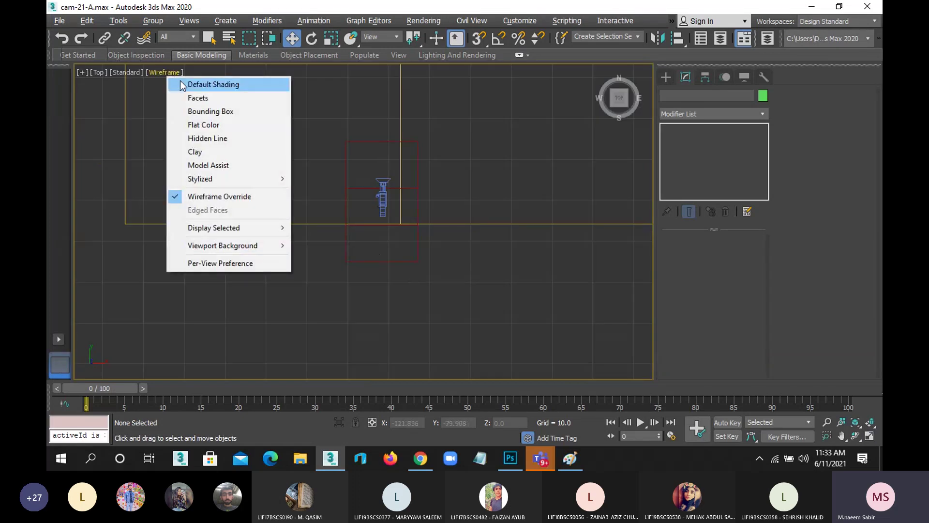
click(183, 83)
scroll(284, 193, down, 2)
mouse_move(284, 193)
middle_down()
mouse_move(271, 223)
mouse_move(278, 291)
middle_up()
scroll(271, 223, down, 2)
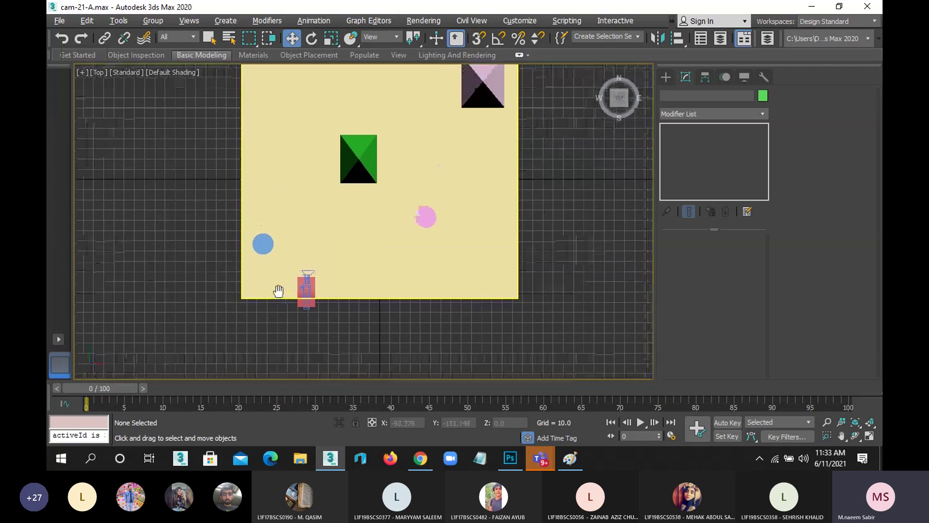
click(289, 308)
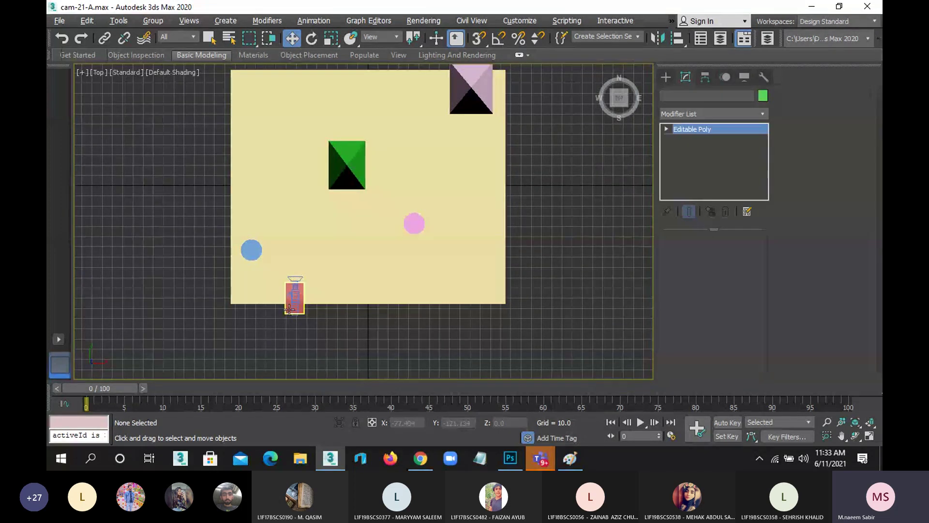
click(286, 310)
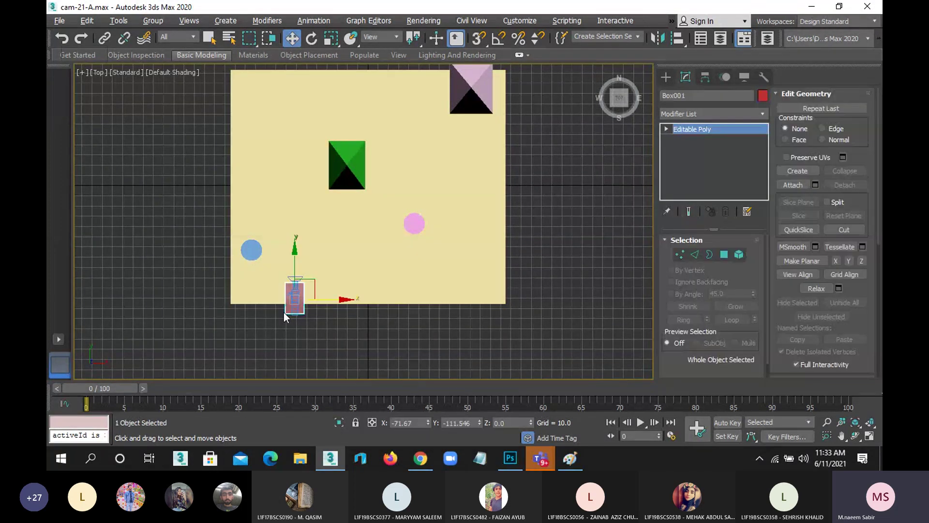
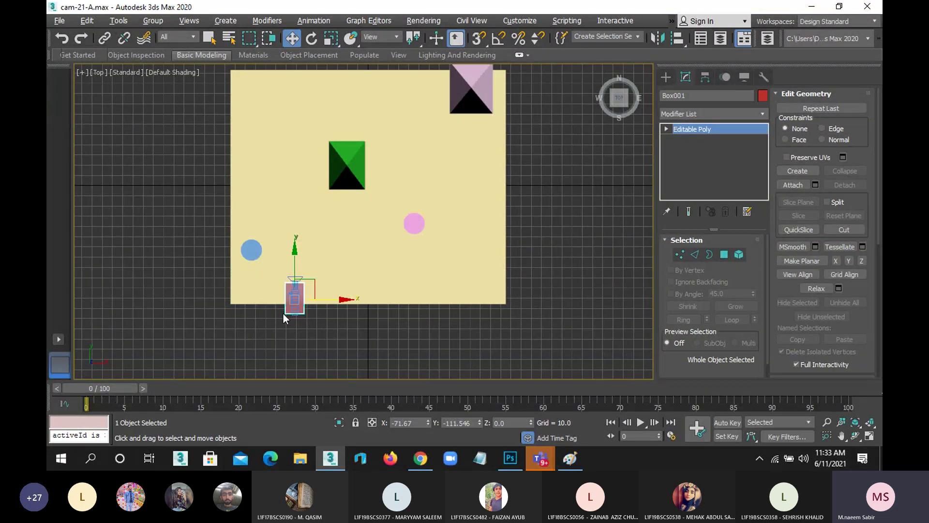
Step: Keep the box selected and change its object colour to red
scroll(263, 301, up, 3)
scroll(263, 302, up, 3)
scroll(263, 302, down, 2)
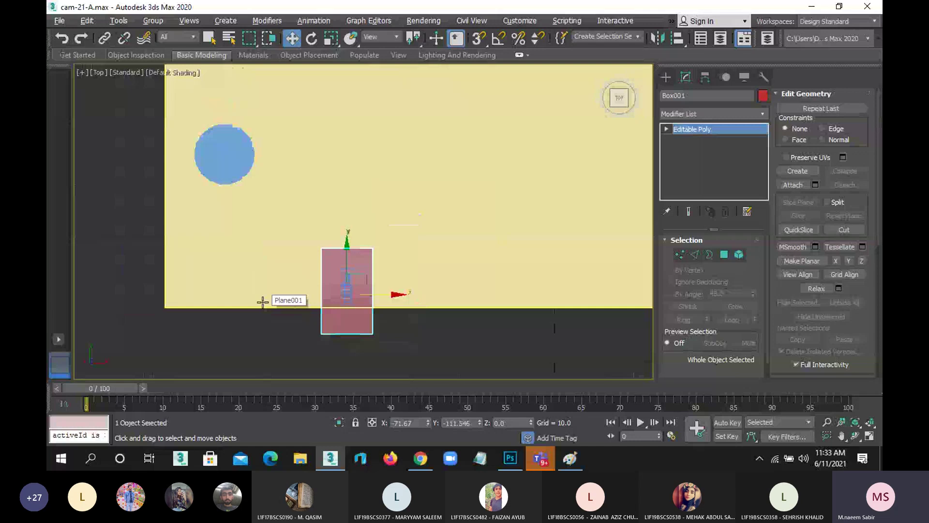
click(308, 327)
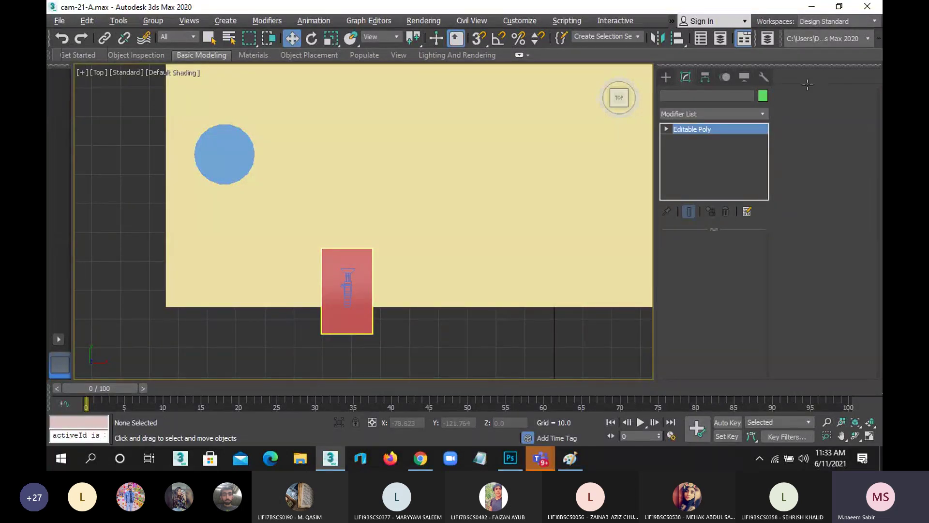
key(ctrl+z)
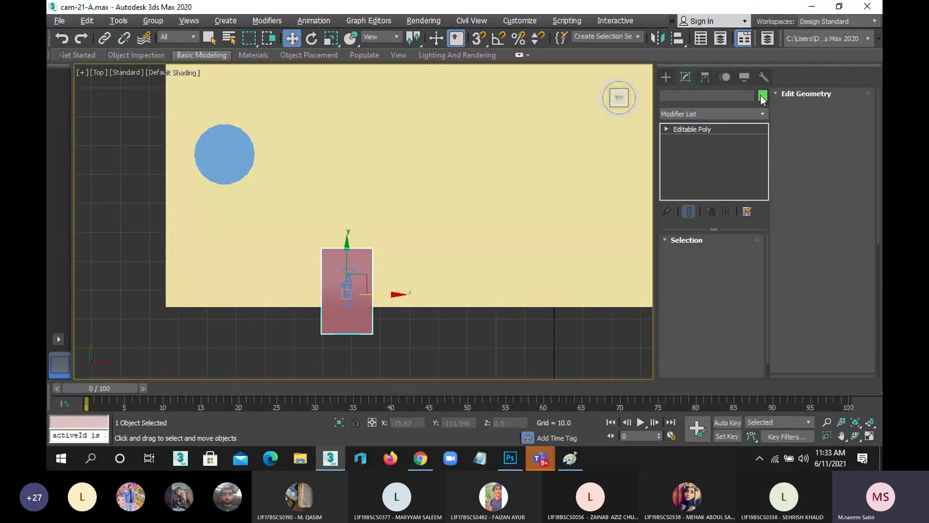
click(762, 97)
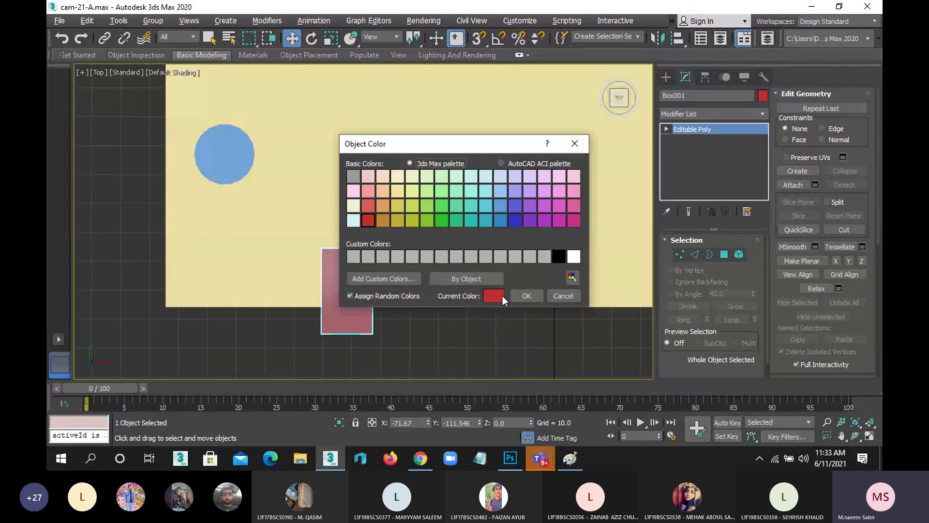
click(521, 293)
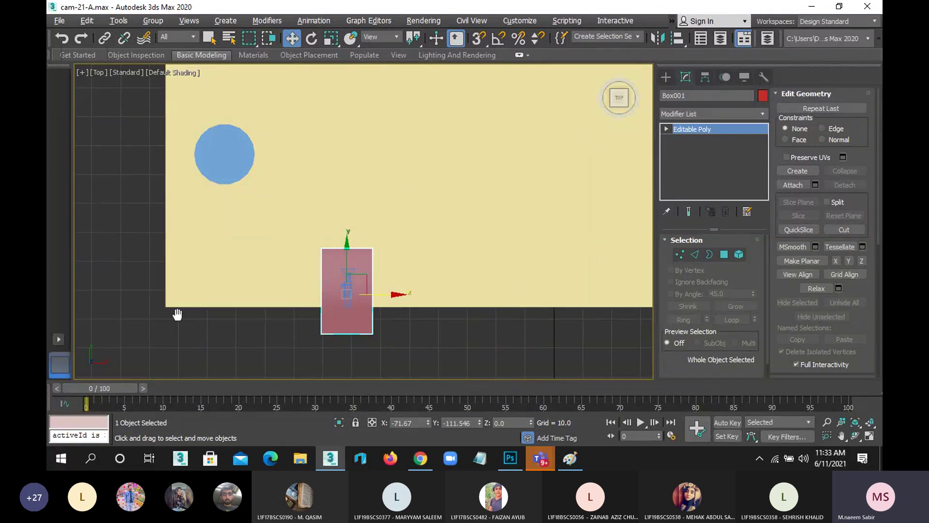
scroll(177, 314, down, 2)
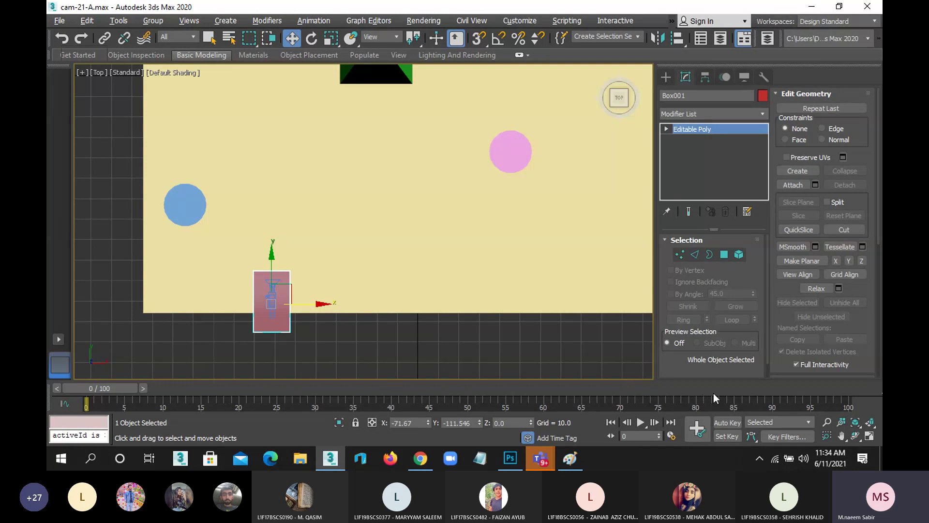
Step: Set the animation End Time to 200 frames and turn on Auto Key
click(672, 435)
drag(424, 267, 372, 268)
text(200)
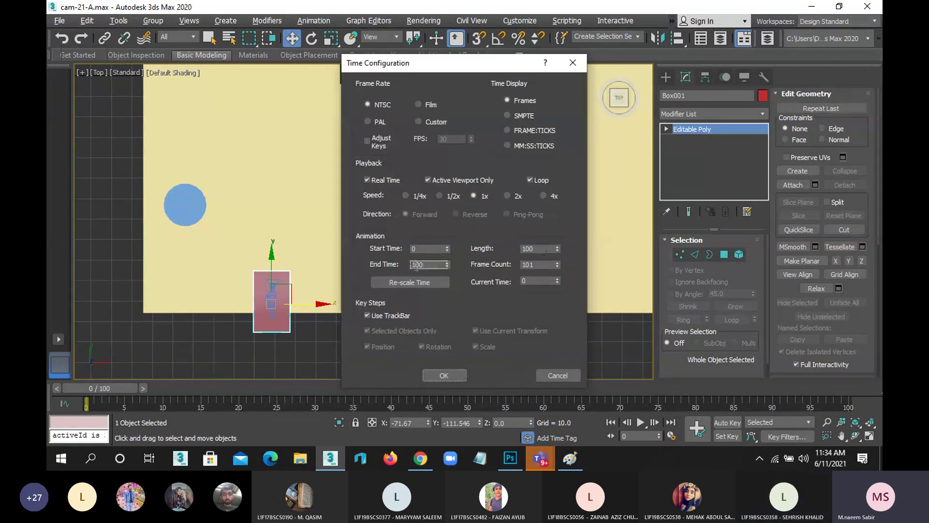
click(450, 376)
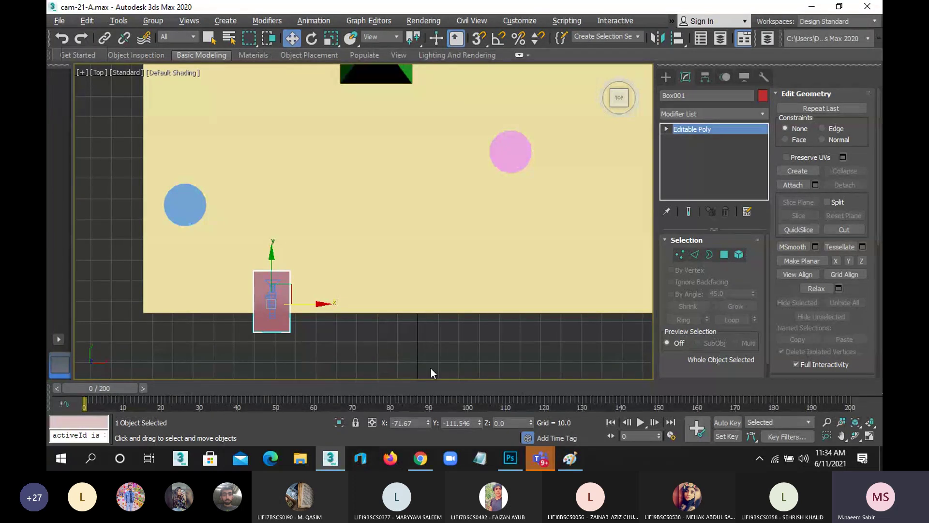
click(727, 422)
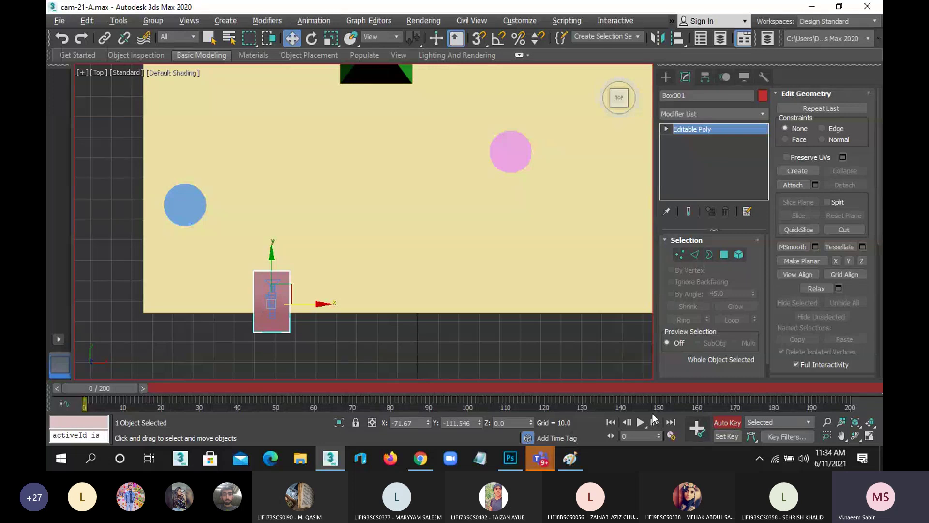
scroll(222, 264, down, 2)
scroll(222, 263, down, 2)
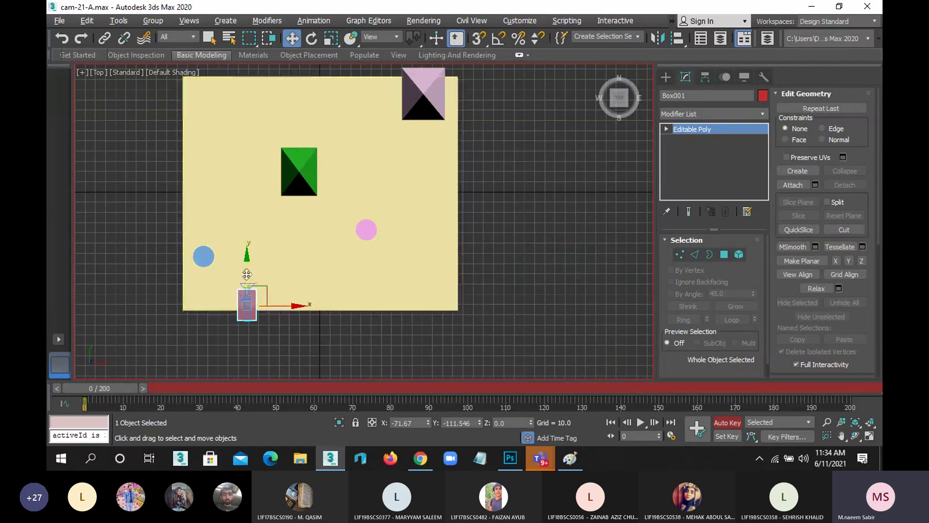
Step: Raise Cylinder002 slightly, then key Box001 moved up to the plane's top-left at frame 40
click(204, 255)
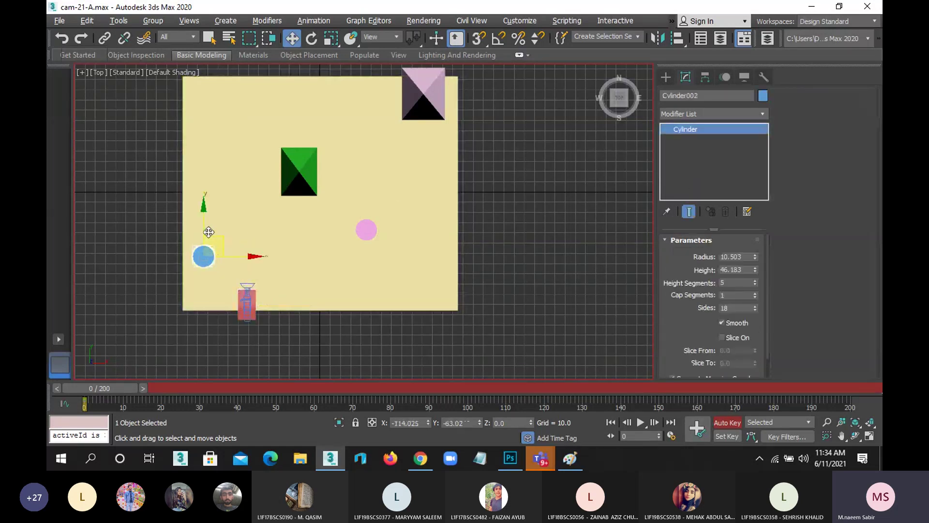
mouse_move(217, 234)
mouse_down()
mouse_move(249, 209)
mouse_move(228, 217)
mouse_up()
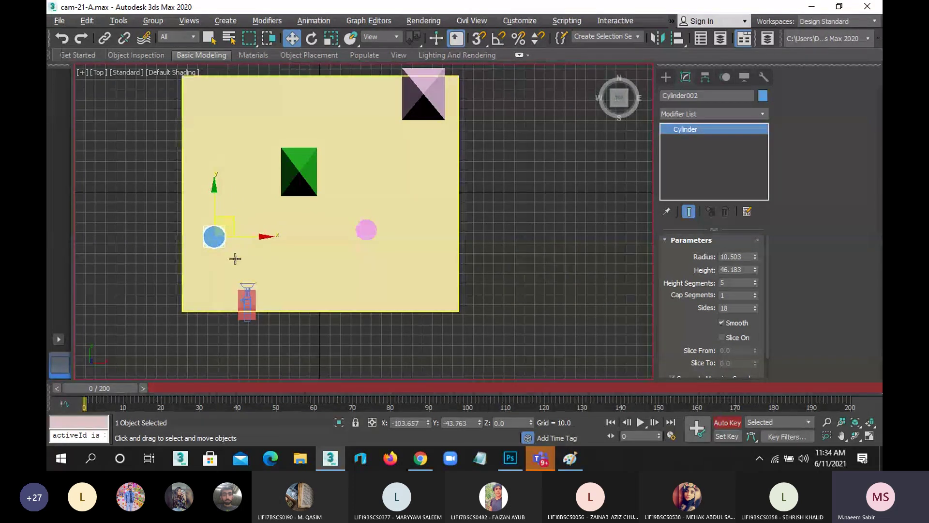
click(253, 310)
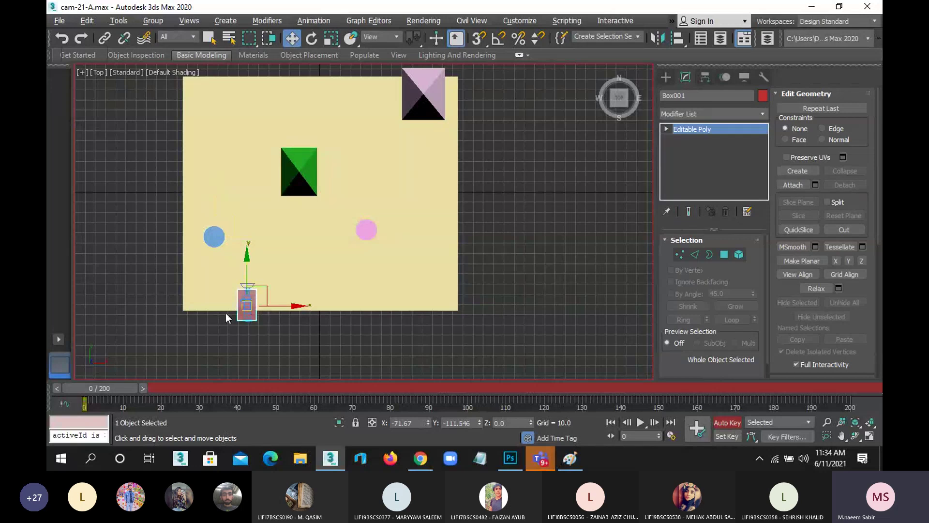
drag(100, 385, 211, 404)
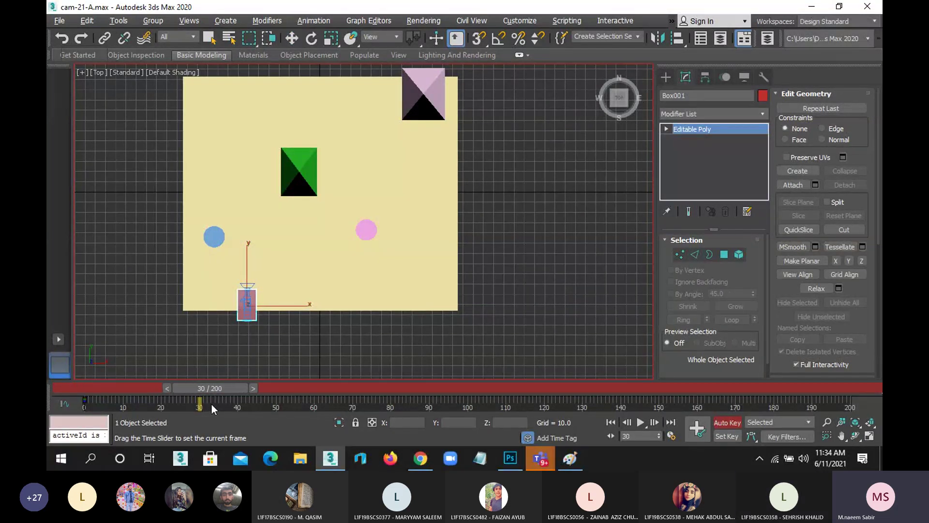
drag(212, 405, 247, 401)
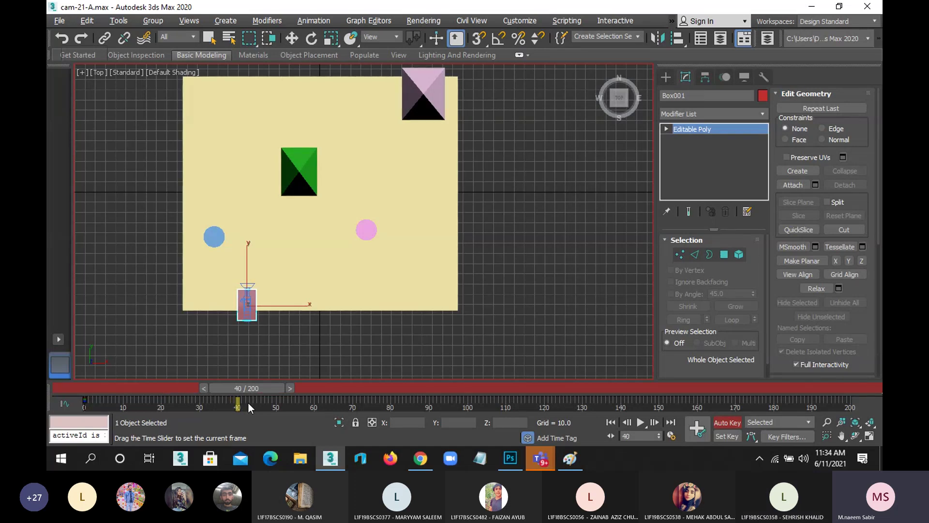
key(w)
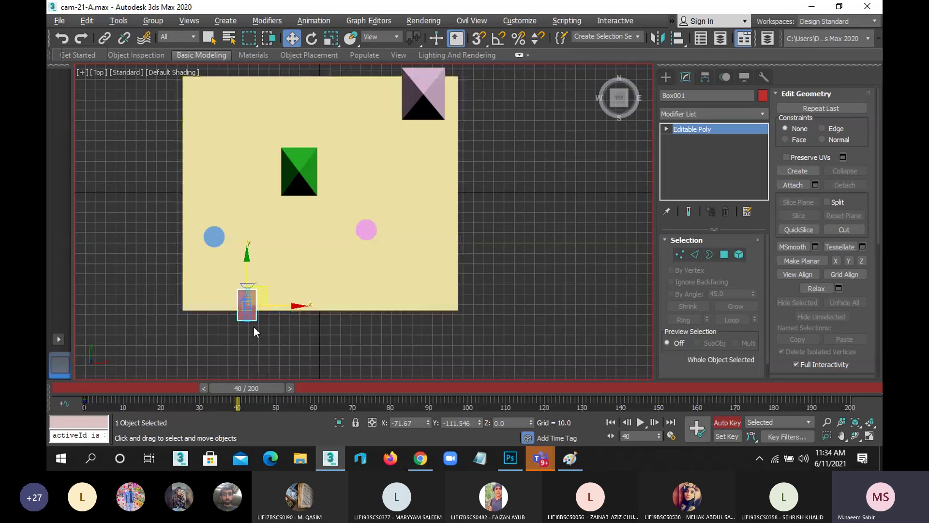
mouse_move(247, 266)
mouse_down()
mouse_move(247, 210)
mouse_move(289, 93)
mouse_up()
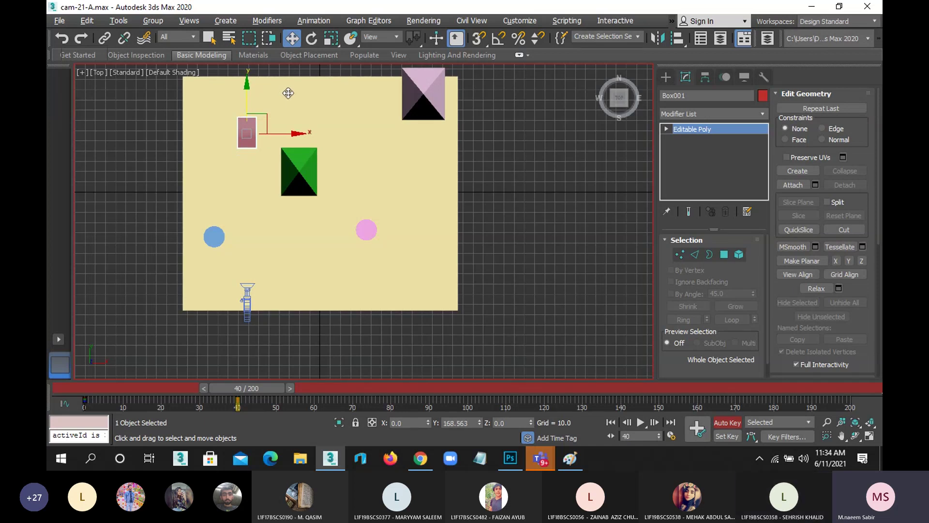
Step: Nudge the box down, then at frame 50 key it moving toward the pink pyramid
drag(289, 93, 286, 121)
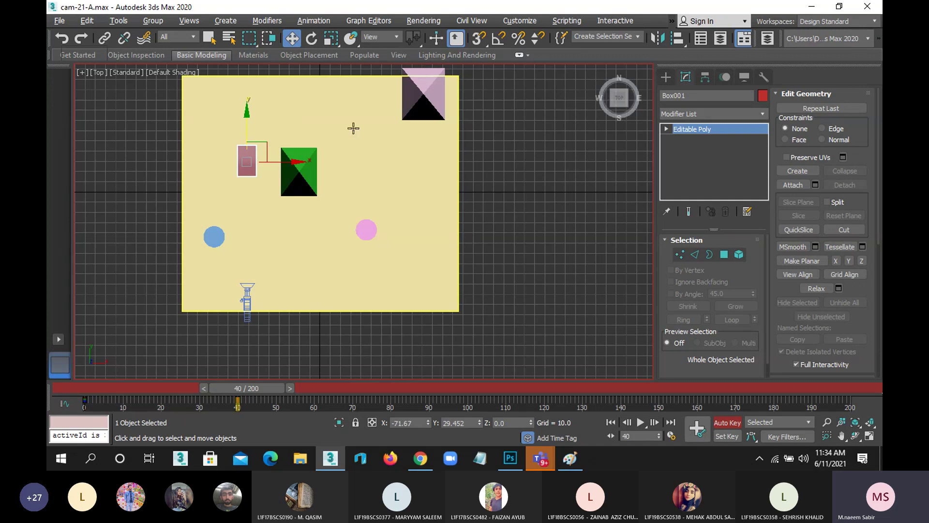
drag(269, 390, 305, 389)
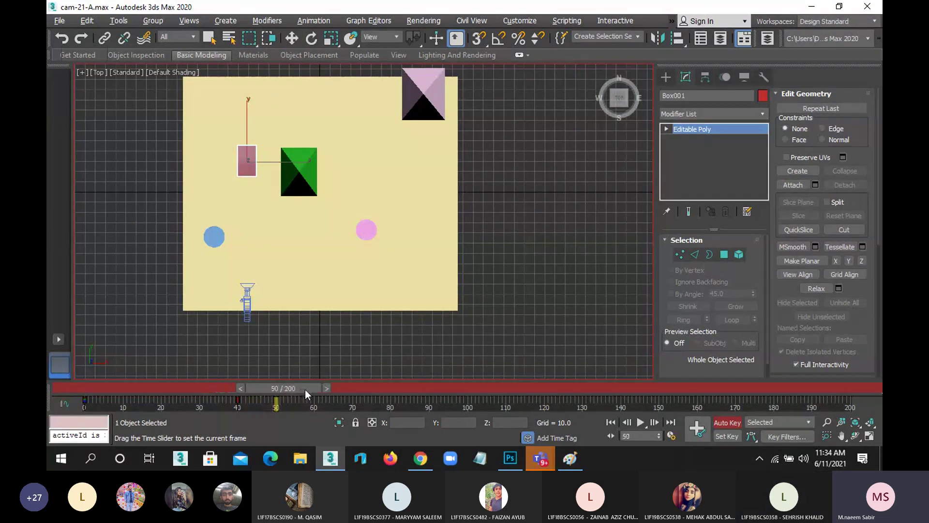
key(w)
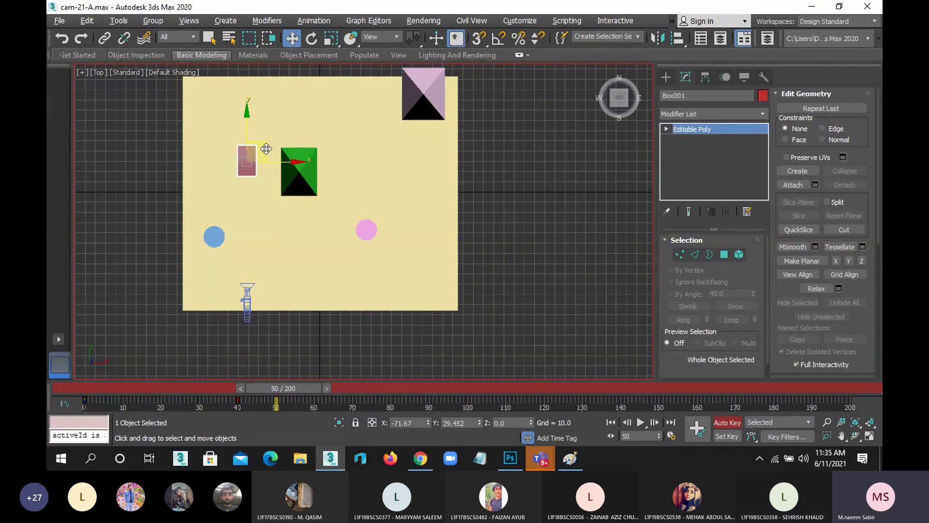
drag(266, 145, 320, 96)
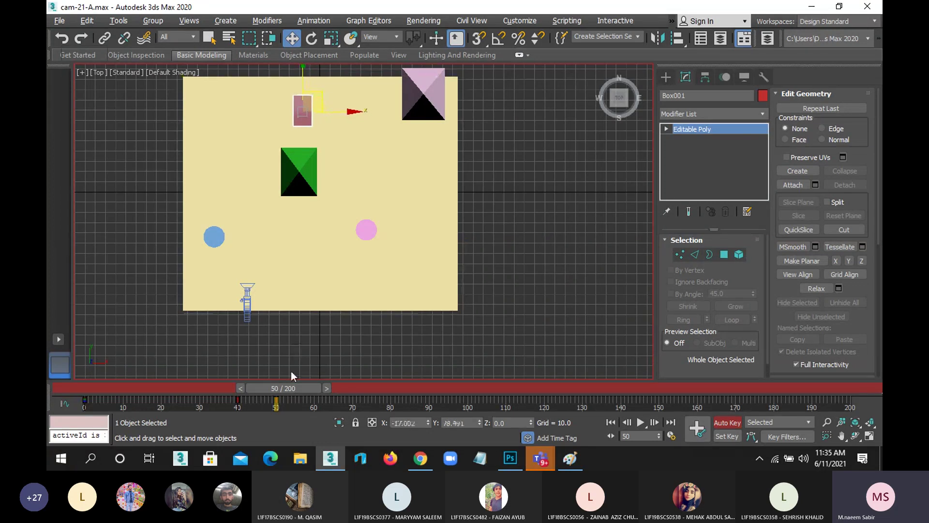
Step: Key the box beside the pink pyramid at frame 60, turn off Auto Key, and rewind to frame 0
mouse_move(290, 405)
mouse_down()
mouse_move(257, 404)
mouse_move(287, 398)
mouse_up()
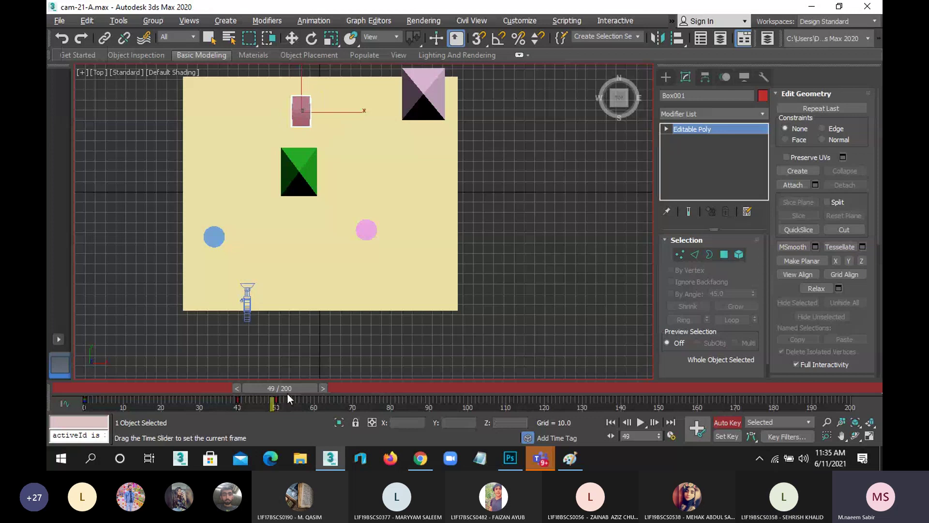
drag(288, 399, 313, 398)
key(w)
drag(321, 100, 377, 126)
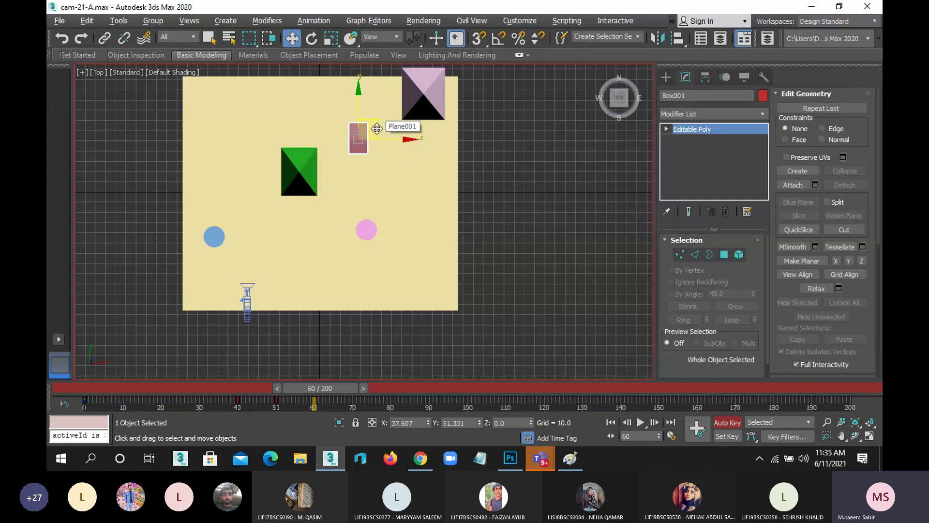
click(726, 422)
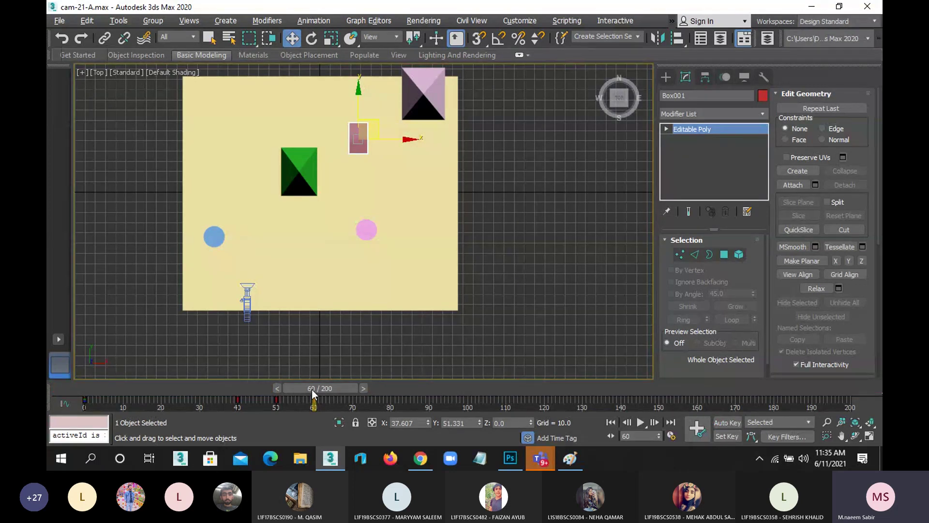
drag(313, 393, 87, 390)
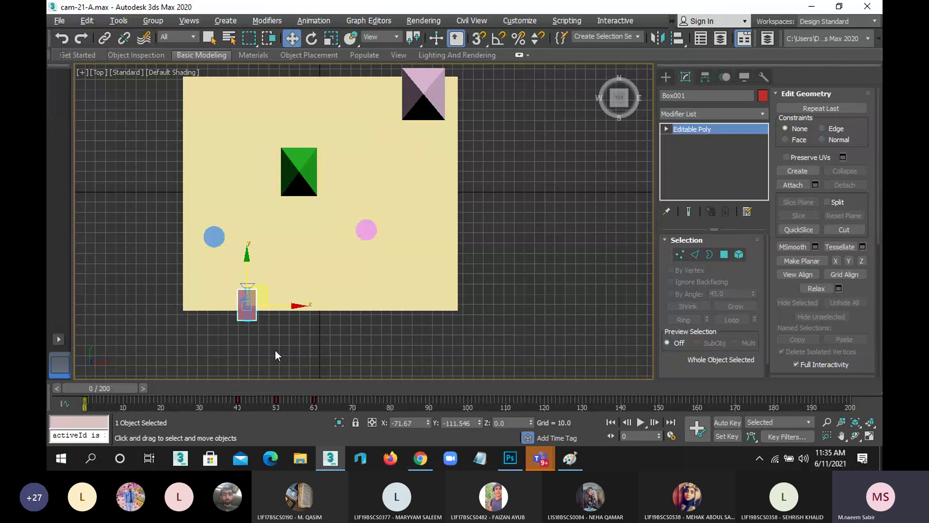
Step: In Edge mode, select the box's front edges and scale them down to 90%
key(p)
scroll(424, 272, up, 3)
scroll(446, 290, up, 4)
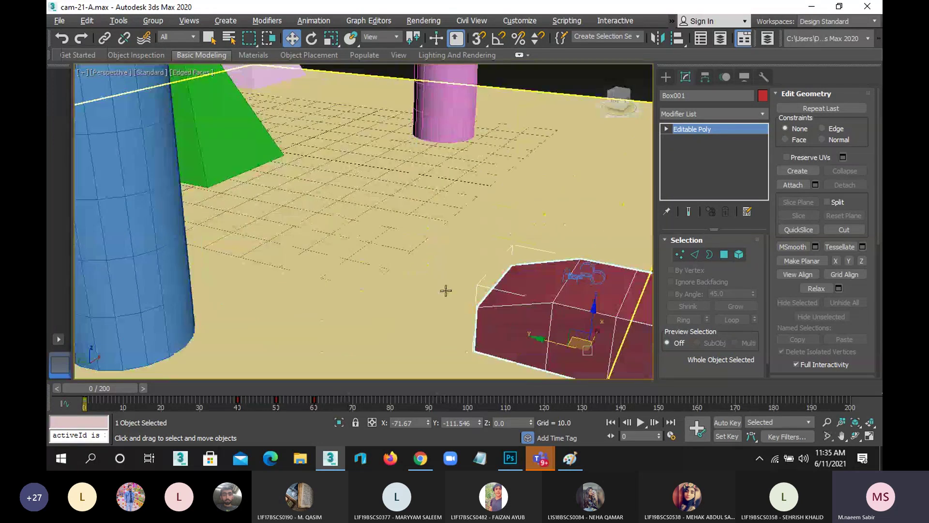
scroll(446, 291, down, 5)
scroll(500, 313, up, 4)
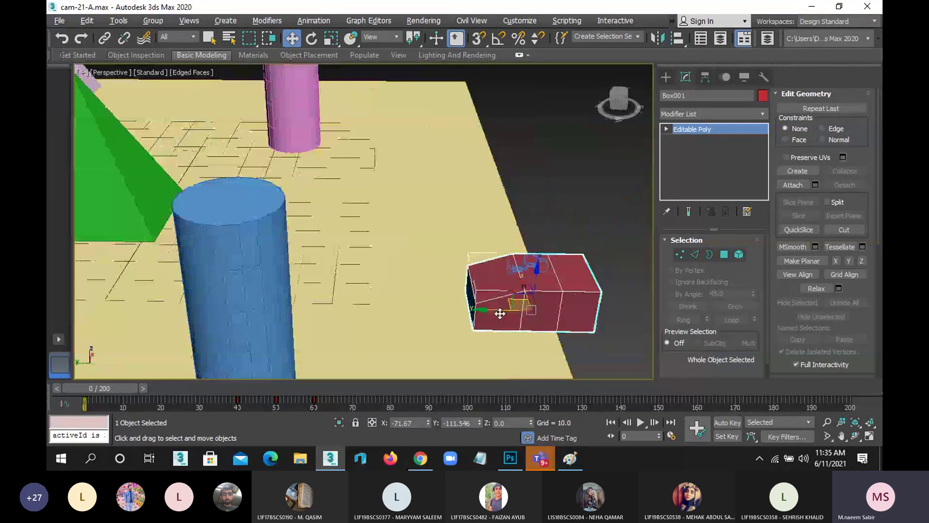
alt+middle_drag(500, 314, 481, 309)
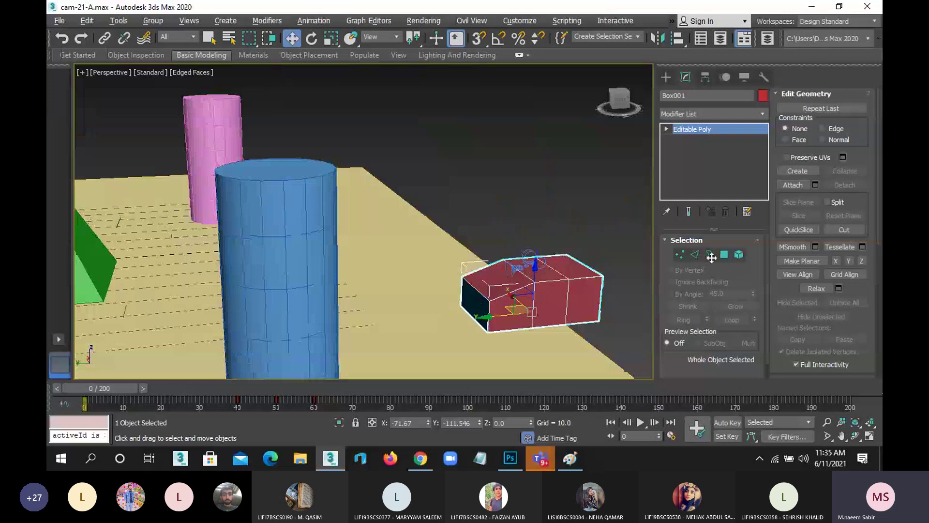
click(695, 254)
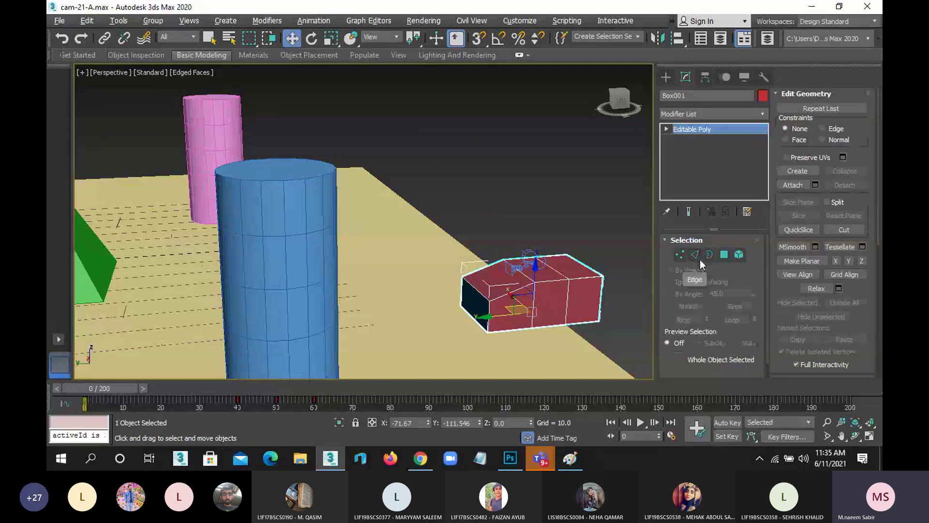
click(487, 306)
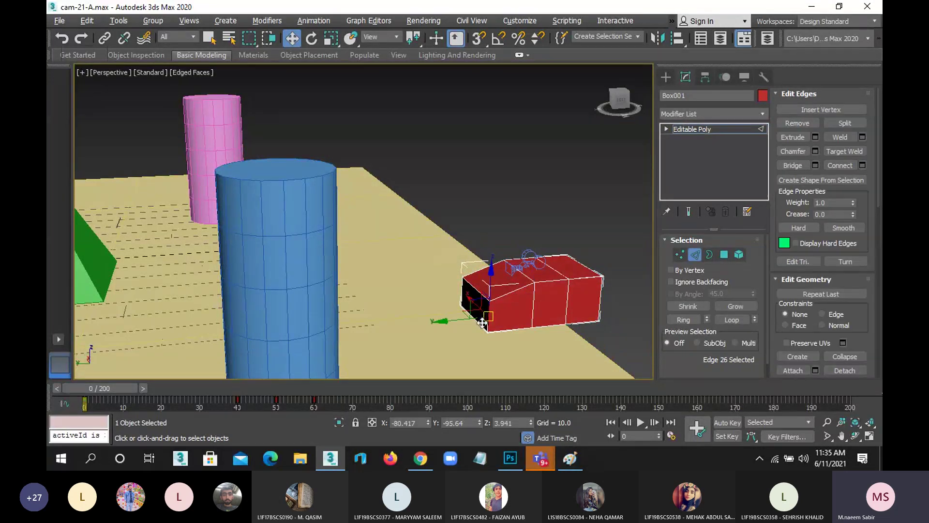
ctrl+click(459, 291)
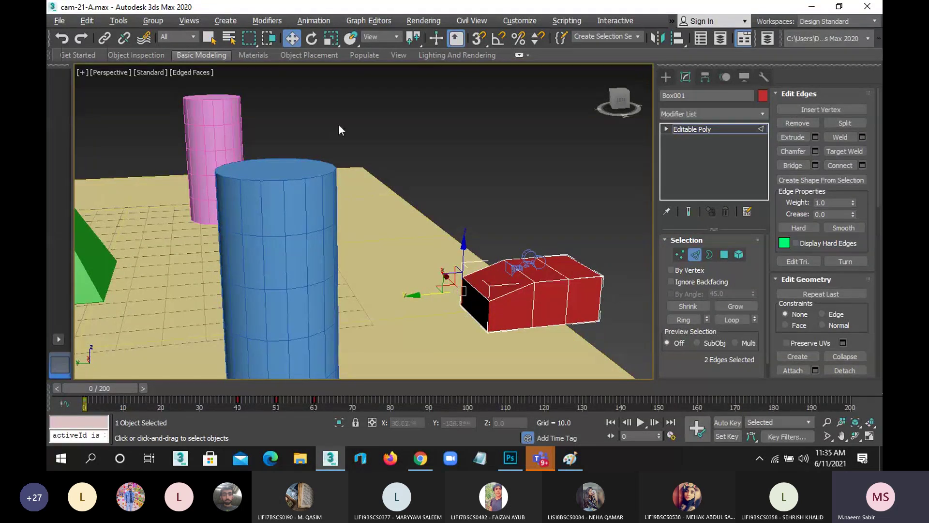
click(331, 39)
drag(477, 305, 513, 339)
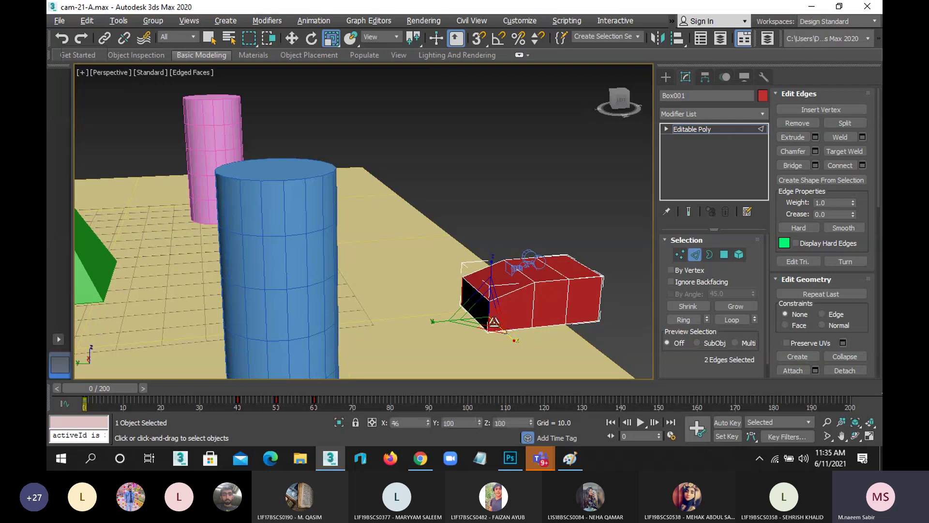
mouse_move(479, 313)
mouse_down()
mouse_move(490, 267)
mouse_move(504, 332)
mouse_up()
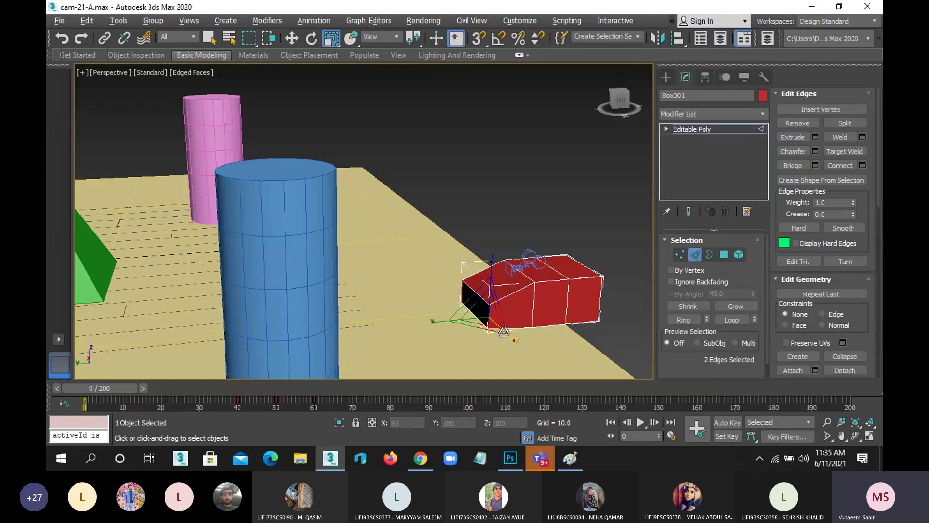
Step: Shift the box's side vertical edges along X and exit edge sub-object mode
scroll(508, 326, up, 2)
scroll(516, 315, up, 4)
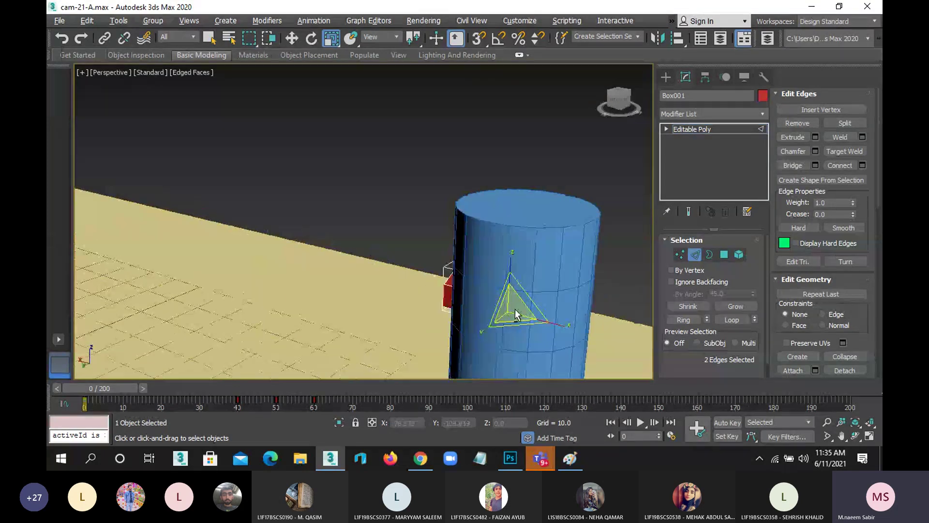
scroll(516, 314, down, 5)
scroll(544, 306, down, 2)
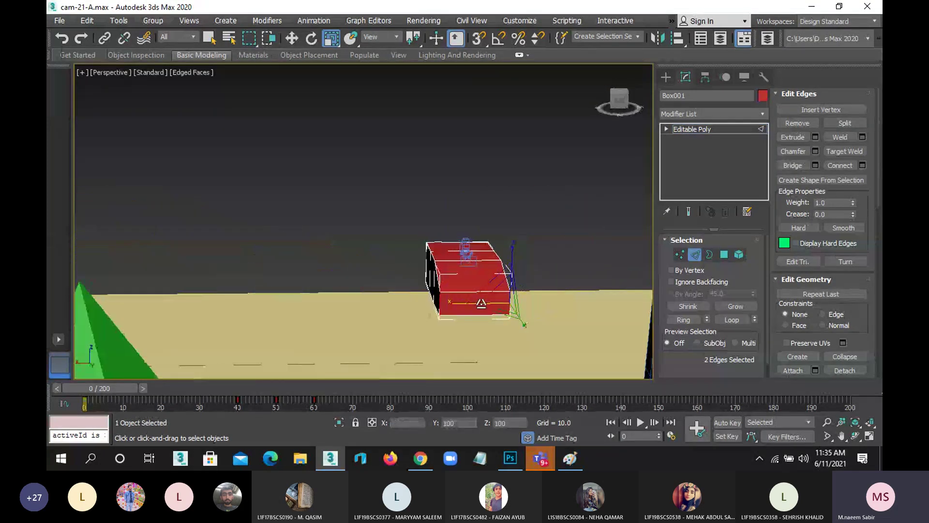
click(439, 290)
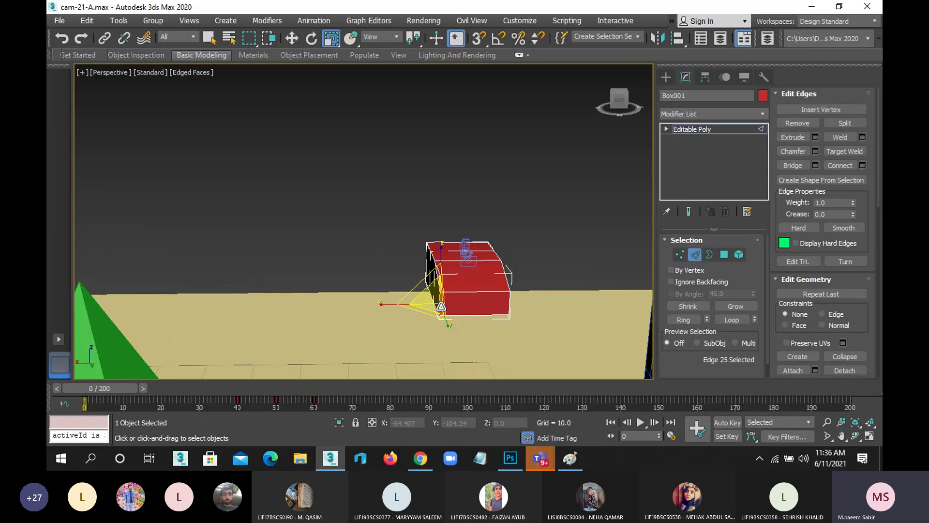
key(t)
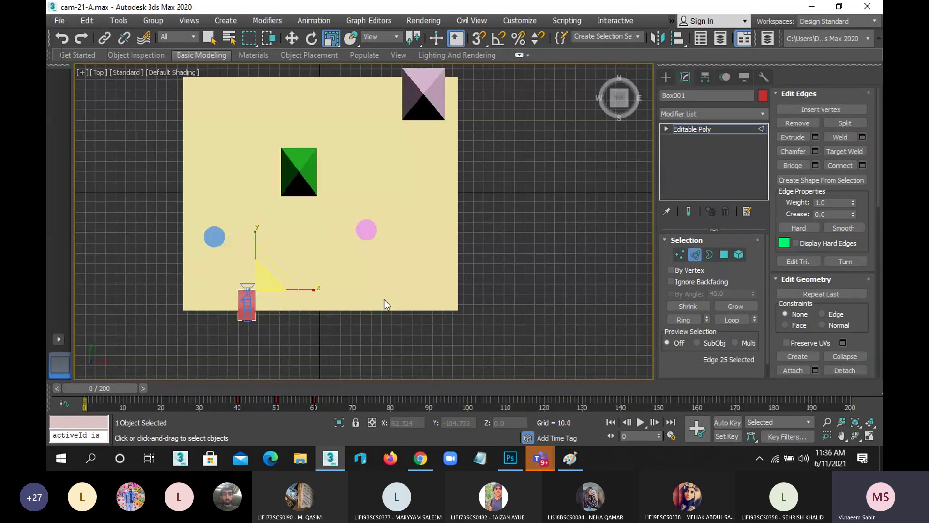
key(p)
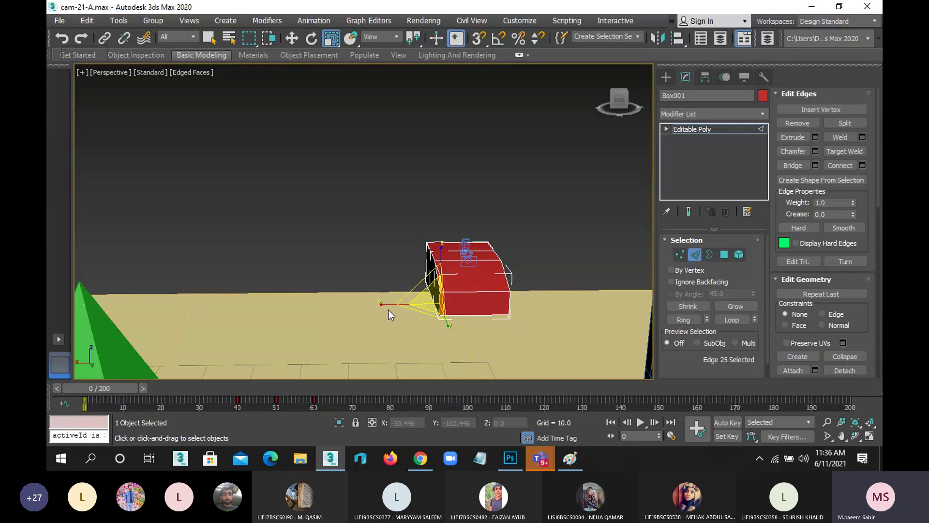
key(w)
drag(387, 306, 418, 306)
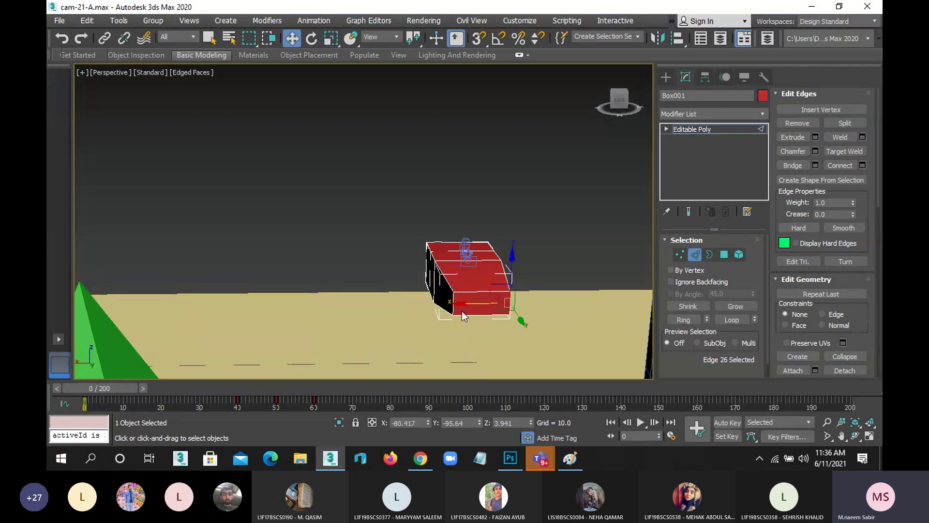
drag(462, 303, 450, 303)
click(696, 254)
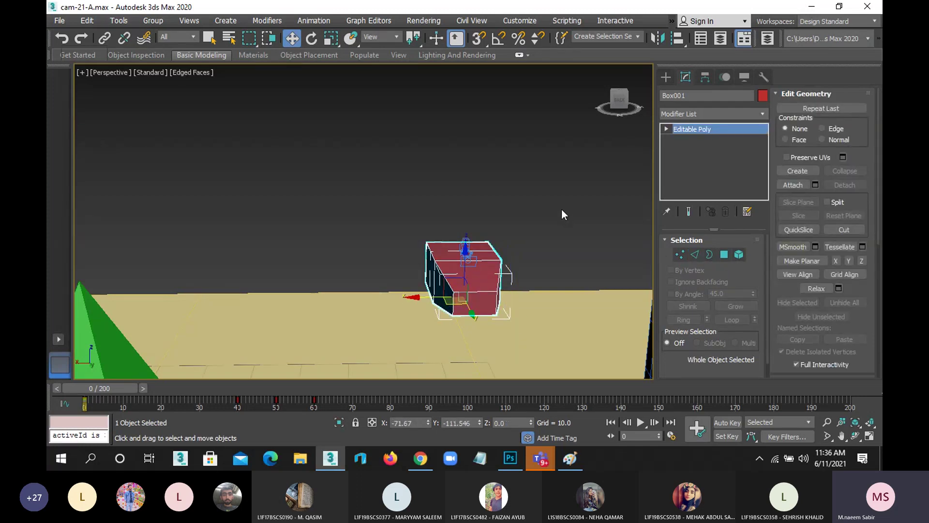
Step: Switch to the Top view, recentre the plane, and scrub to frame 50
key(t)
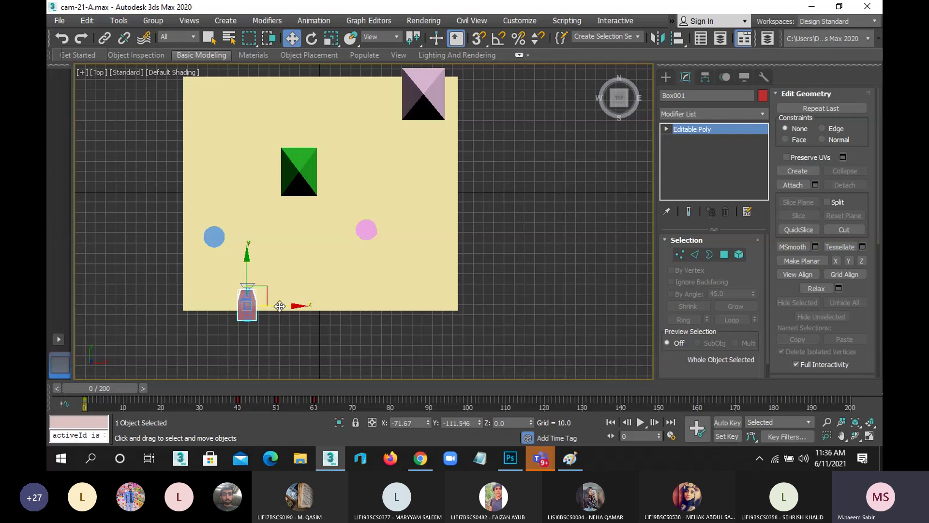
scroll(249, 310, up, 5)
scroll(250, 312, down, 3)
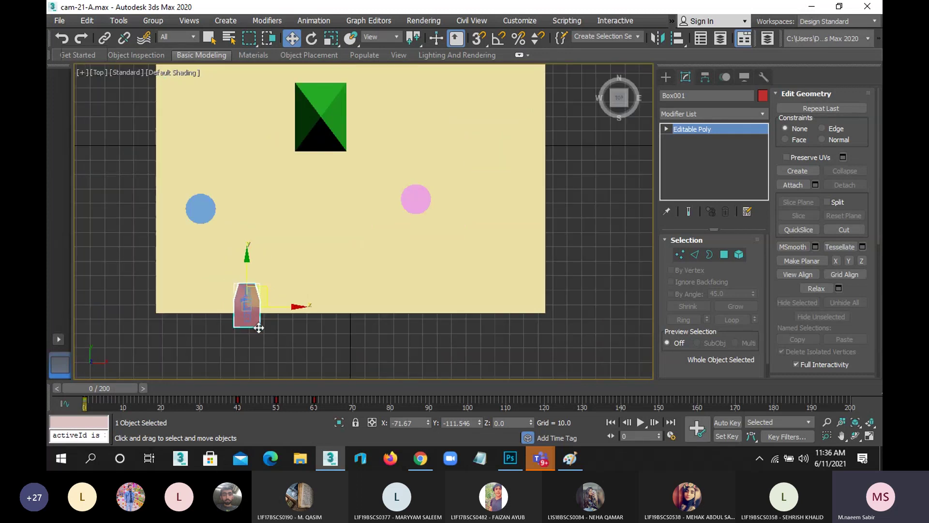
middle_drag(164, 265, 173, 308)
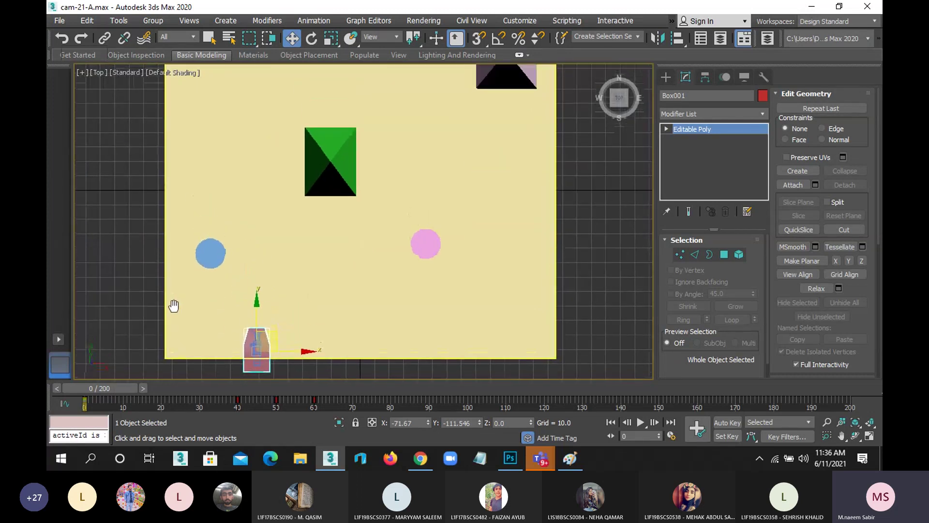
mouse_move(109, 388)
mouse_down()
mouse_move(293, 391)
mouse_move(267, 385)
mouse_move(322, 400)
mouse_move(233, 389)
mouse_move(282, 388)
mouse_up()
key(w)
scroll(241, 249, down, 2)
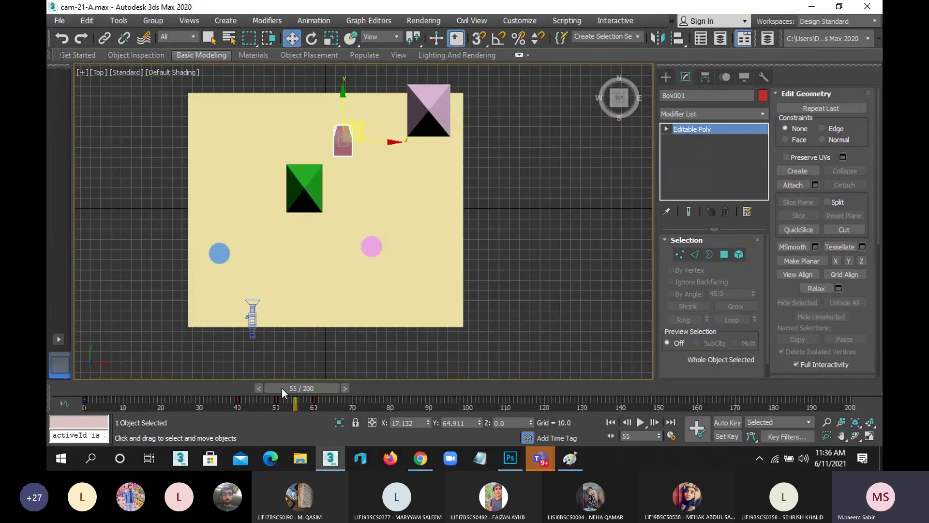
Step: Pan around the box near the green pyramid, scrub frames 39–48, and settle on frame 50
scroll(301, 181, up, 3)
middle_drag(290, 167, 347, 228)
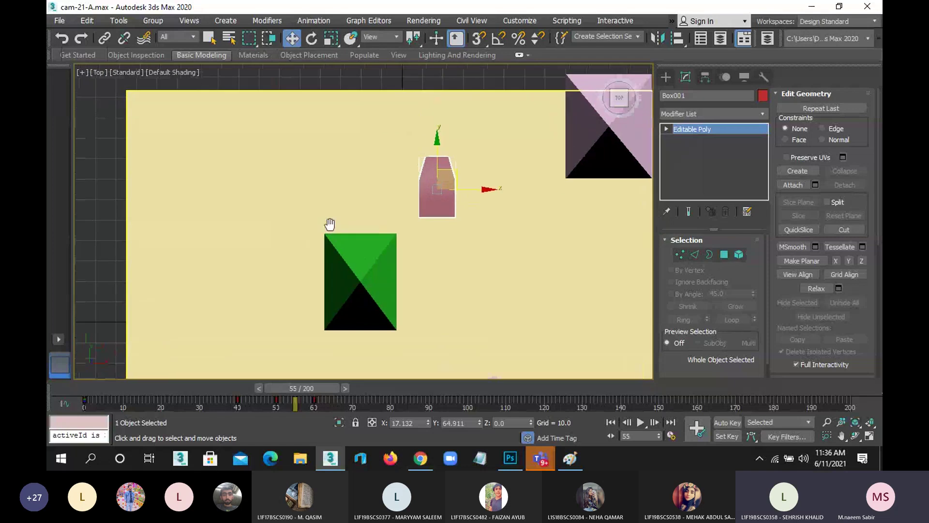
mouse_move(312, 385)
mouse_down()
mouse_move(258, 381)
mouse_move(281, 391)
mouse_move(264, 391)
mouse_up()
key(w)
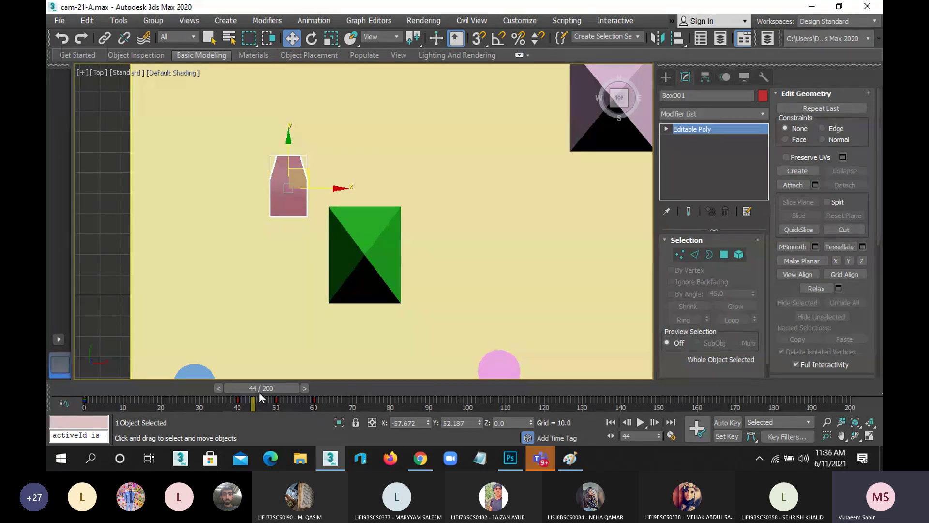
mouse_move(256, 397)
mouse_down()
mouse_move(236, 392)
mouse_move(278, 397)
mouse_up()
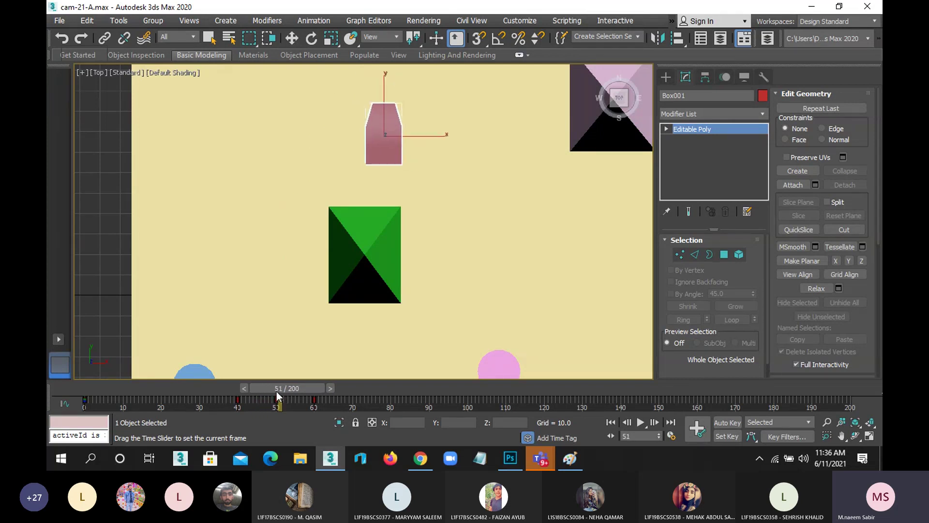
drag(278, 397, 276, 397)
Step: With Auto Key on, rotate the box about -93.5° around Z at frame 50
key(w)
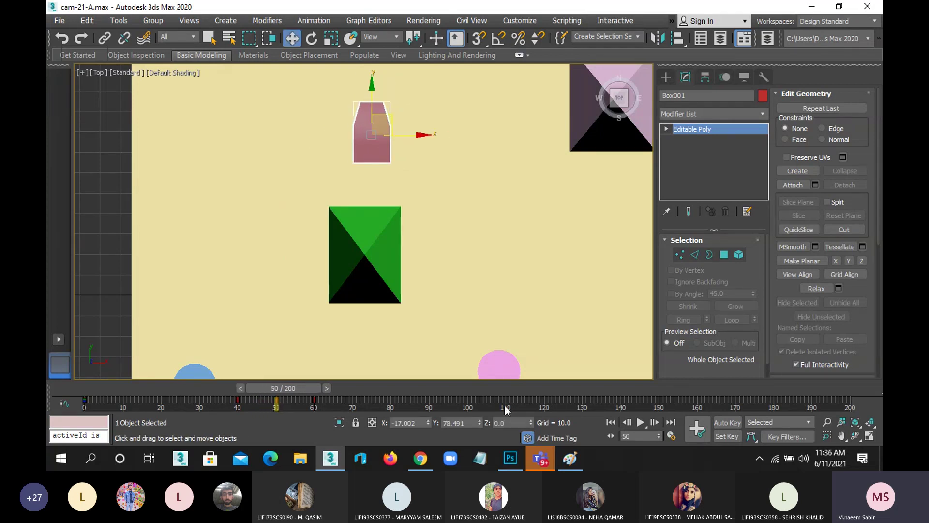
click(727, 423)
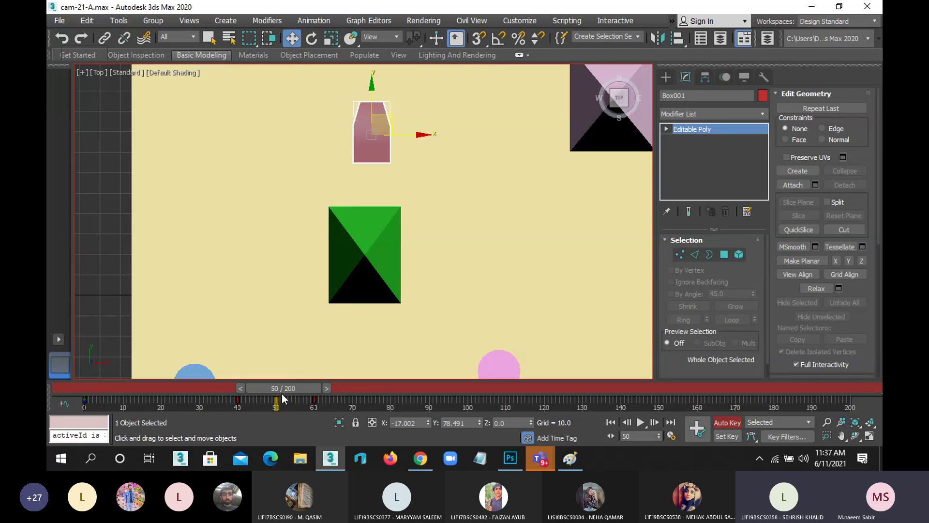
mouse_move(283, 389)
mouse_down()
mouse_move(258, 385)
mouse_move(286, 388)
mouse_up()
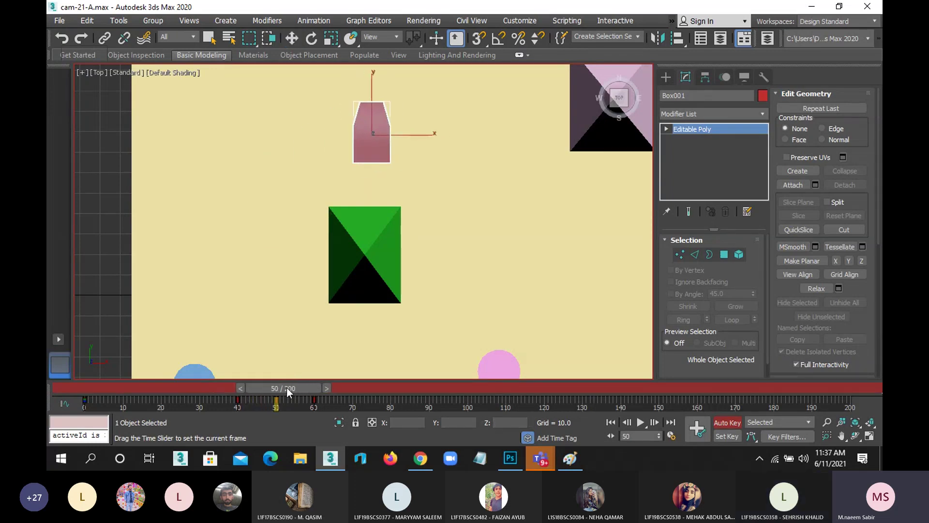
key(w)
click(312, 38)
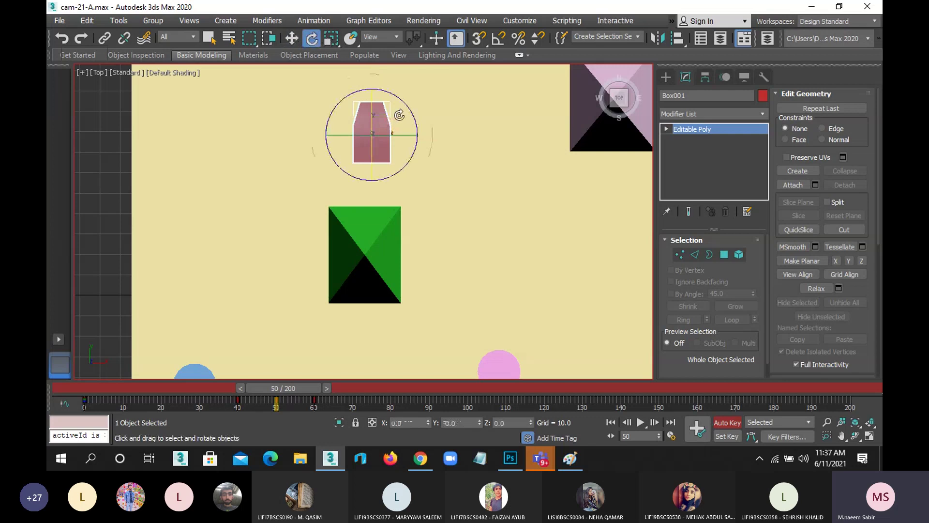
mouse_move(405, 105)
mouse_down()
mouse_move(442, 187)
mouse_move(461, 195)
mouse_up()
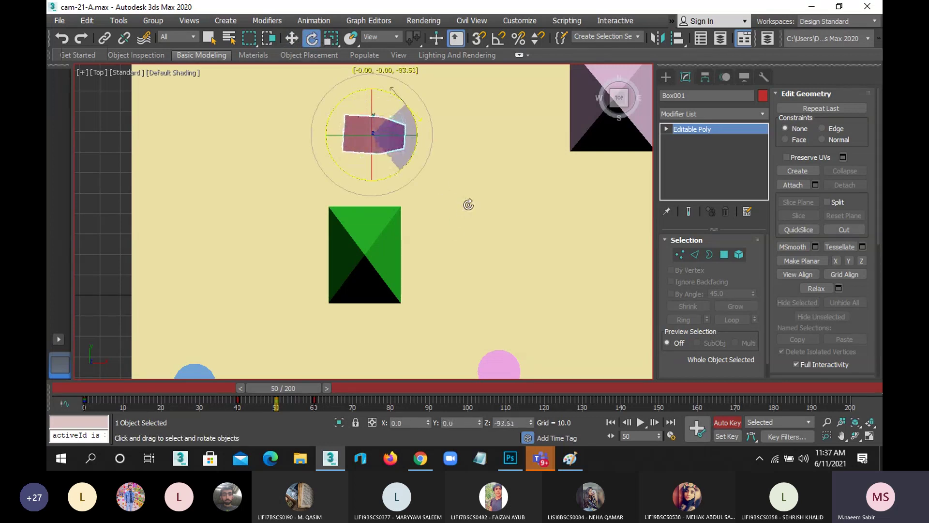
drag(462, 195, 467, 203)
Step: Scrub back to frame 0, pan to show the whole plane, and scrub forward to watch the turn
drag(300, 387, 215, 388)
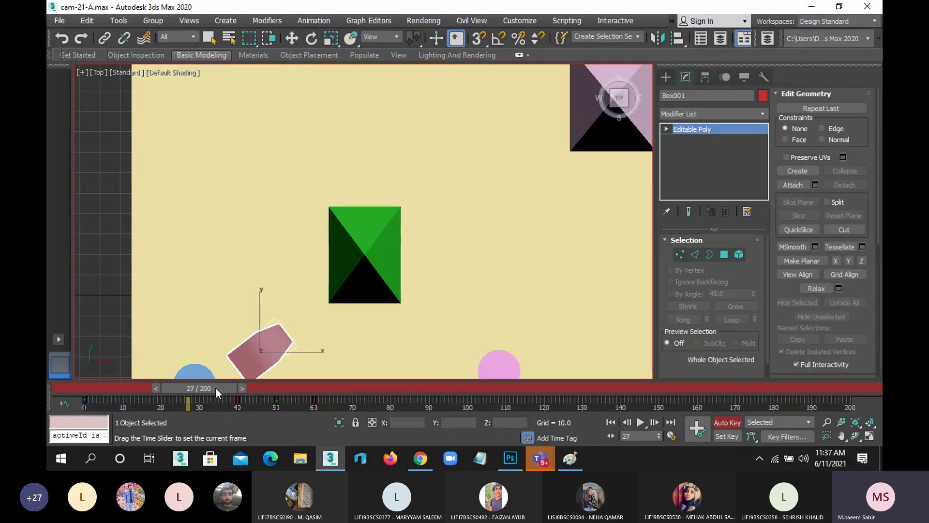
scroll(265, 254, down, 3)
scroll(265, 254, down, 2)
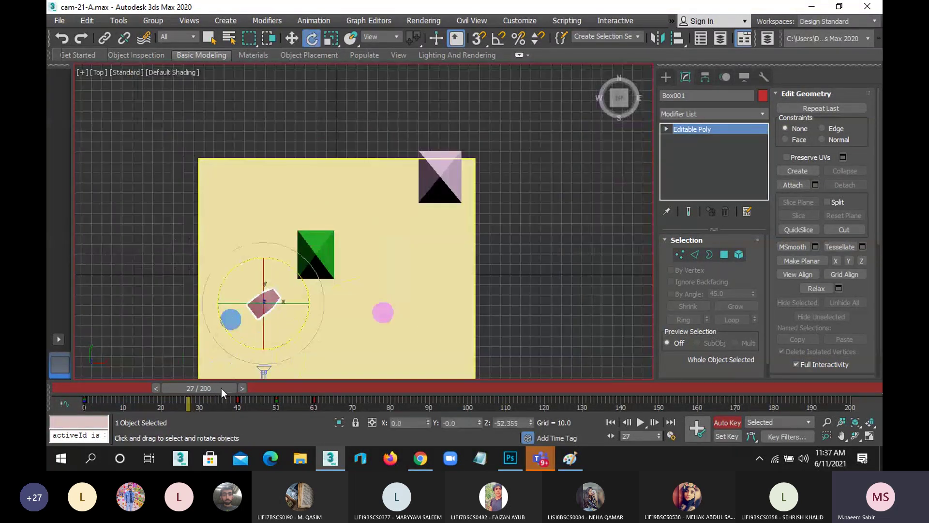
drag(207, 390, 63, 387)
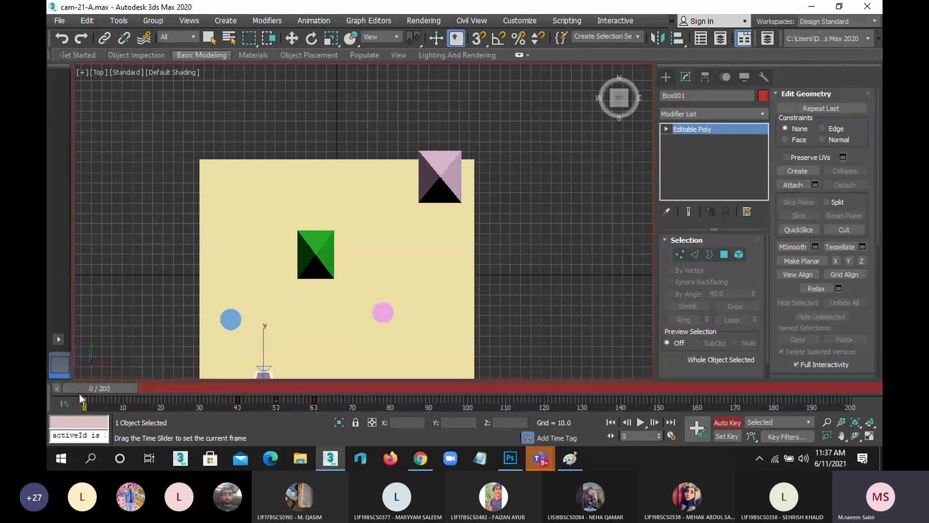
middle_drag(188, 233, 194, 186)
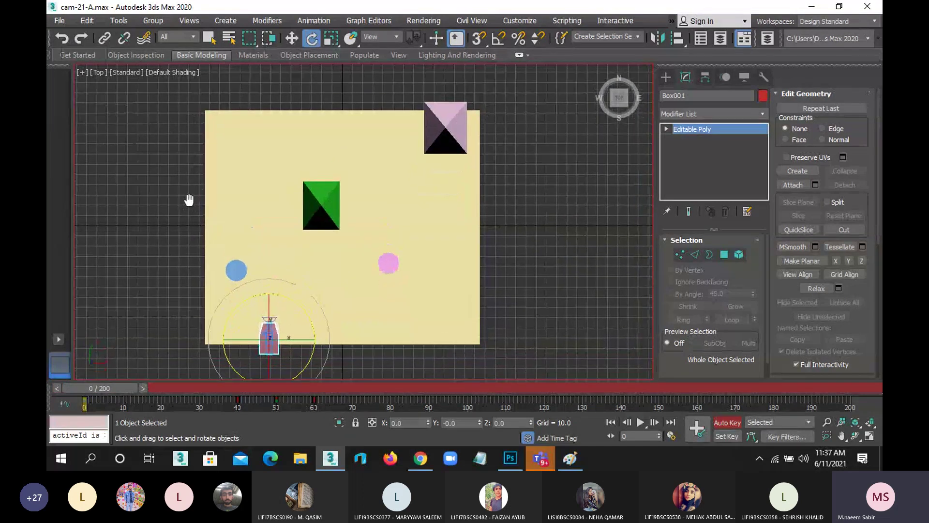
mouse_move(114, 391)
mouse_down()
mouse_move(245, 396)
mouse_move(191, 393)
mouse_move(226, 377)
mouse_move(269, 376)
mouse_move(326, 387)
mouse_move(352, 409)
mouse_move(310, 389)
mouse_move(104, 389)
mouse_move(222, 389)
mouse_move(325, 408)
mouse_move(124, 402)
mouse_move(126, 394)
mouse_move(332, 385)
mouse_move(187, 373)
mouse_move(115, 385)
mouse_move(155, 396)
mouse_up()
Step: Launch Snipping Tool and capture the 3ds Max timeline area
key(e)
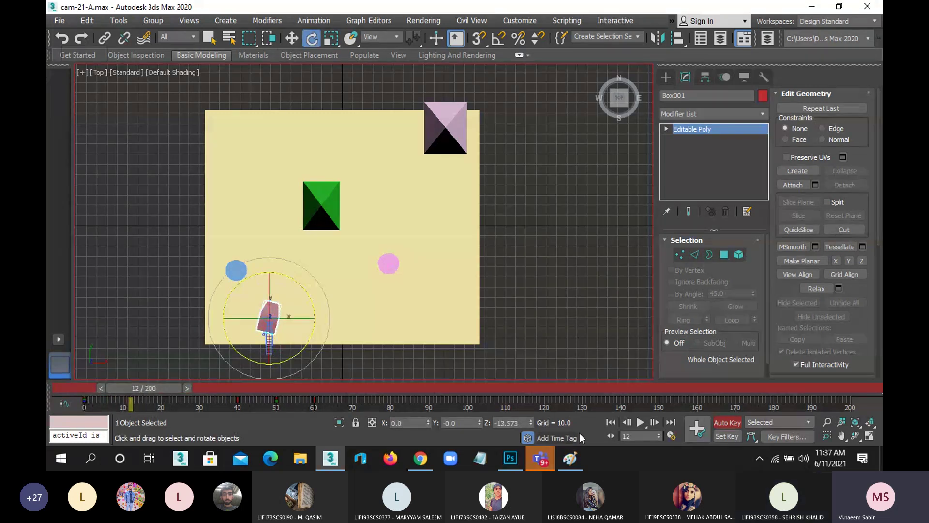
key(super)
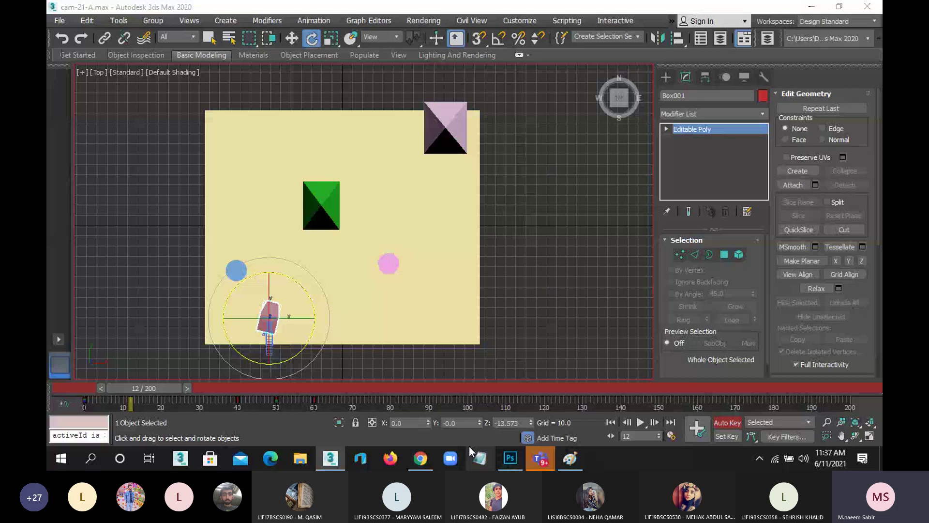
text(s)
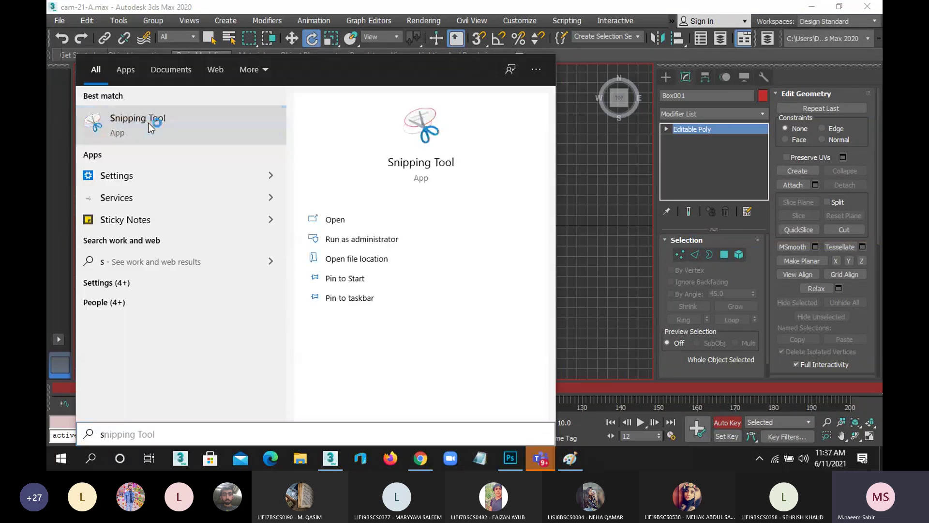
click(148, 123)
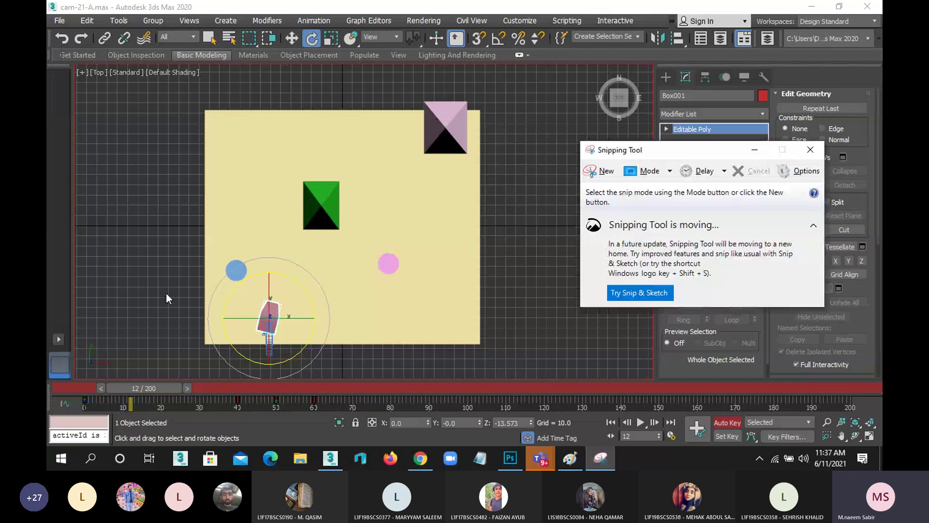
click(600, 172)
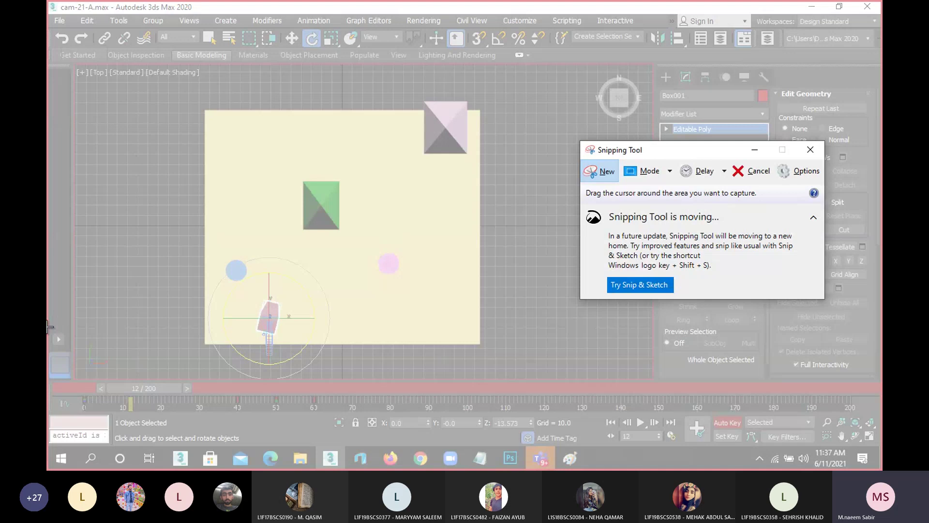
drag(48, 327, 452, 464)
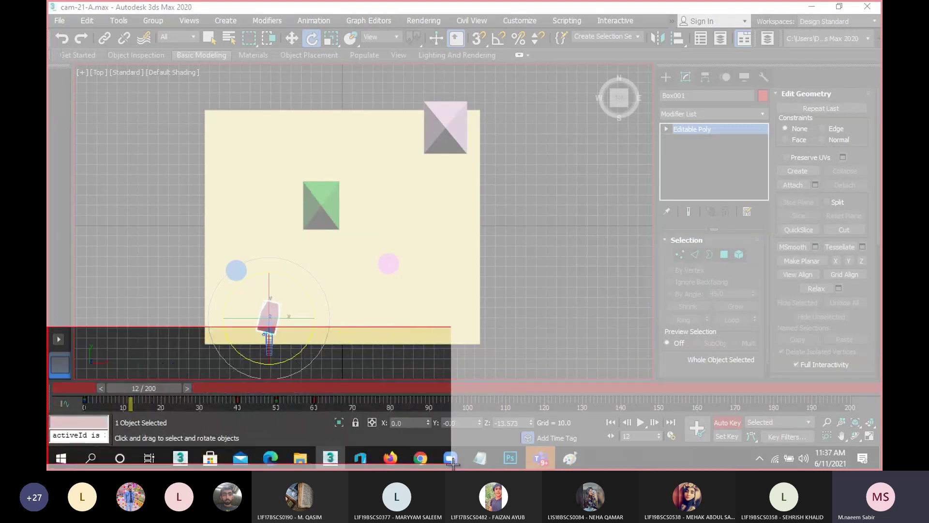
drag(452, 464, 432, 443)
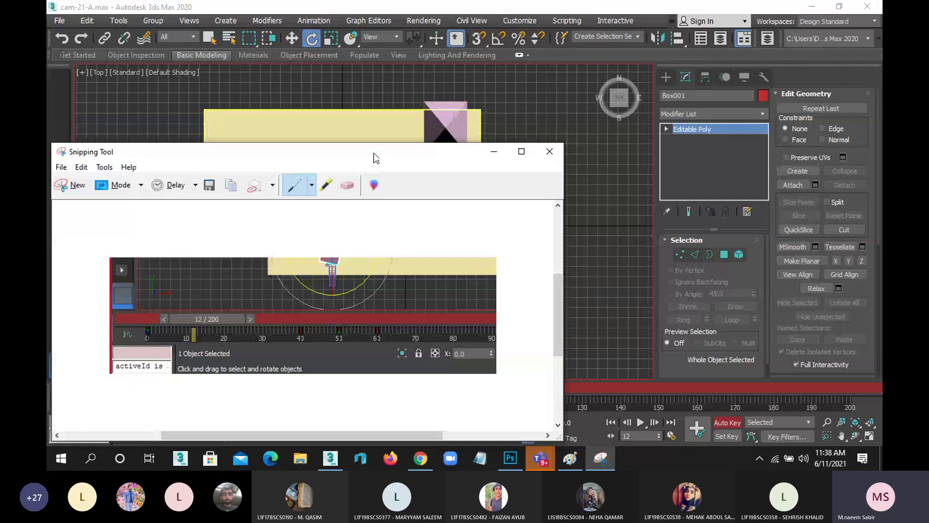
mouse_move(375, 156)
mouse_down()
mouse_move(439, 132)
mouse_move(515, 68)
mouse_up()
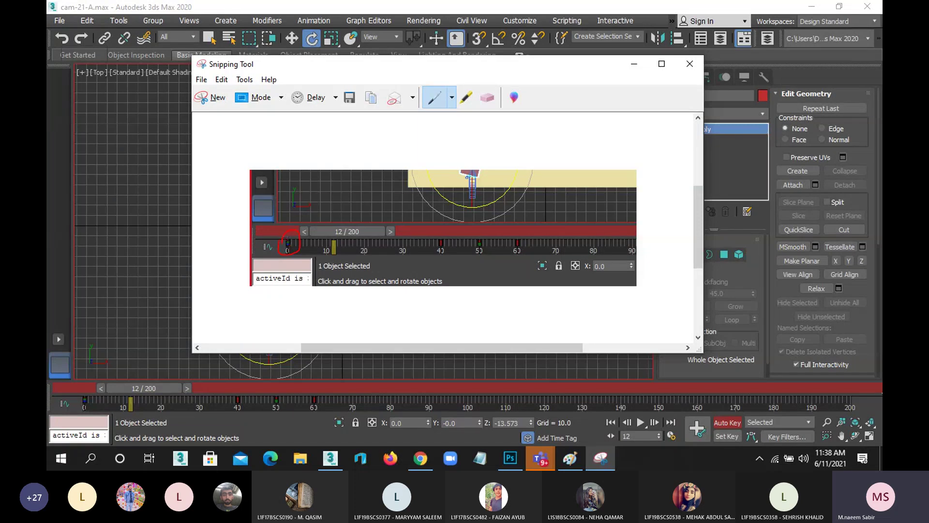
Step: Annotate the snip with red R, G, B letters, a bracket, and a note, then minimize it
mouse_move(209, 163)
mouse_down()
mouse_move(209, 189)
mouse_move(216, 173)
mouse_move(225, 183)
mouse_up()
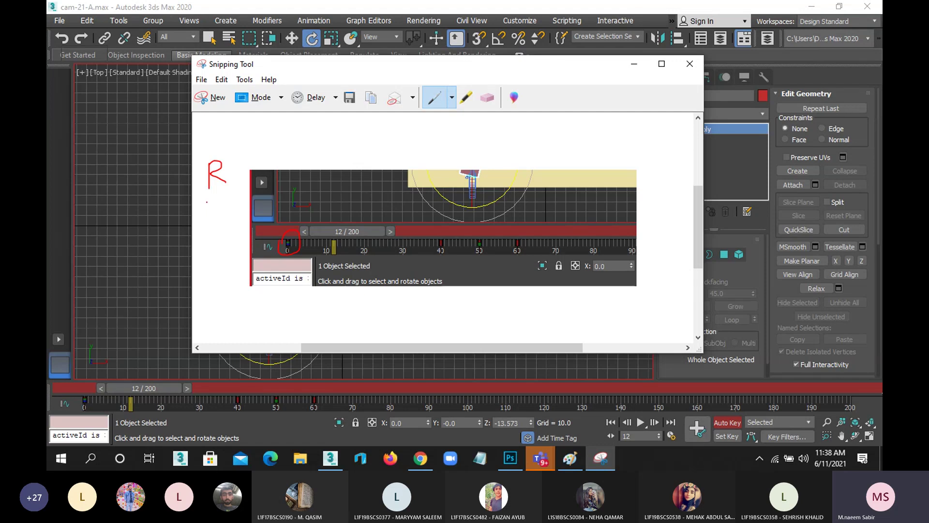
drag(217, 214, 224, 232)
drag(209, 251, 212, 275)
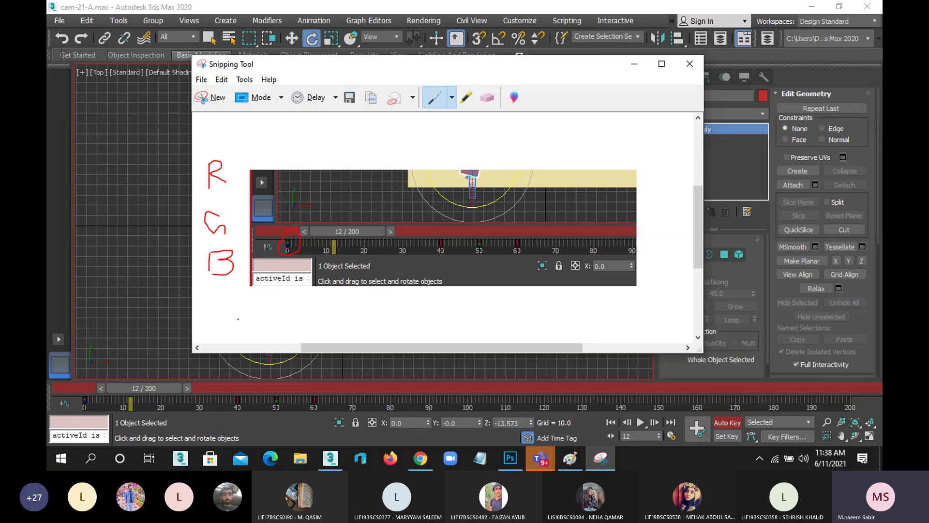
drag(203, 149, 216, 288)
drag(210, 254, 214, 280)
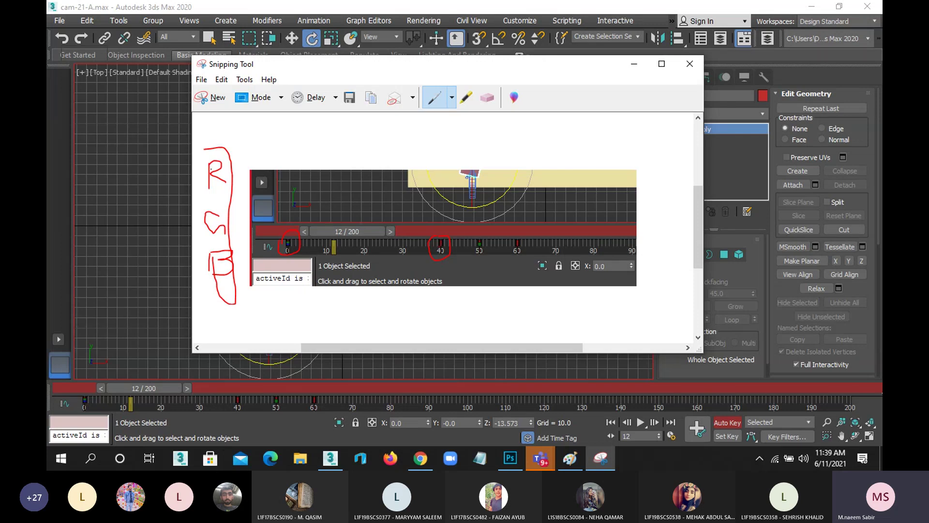
mouse_move(230, 169)
mouse_down()
mouse_move(274, 160)
mouse_move(288, 131)
mouse_move(297, 144)
mouse_up()
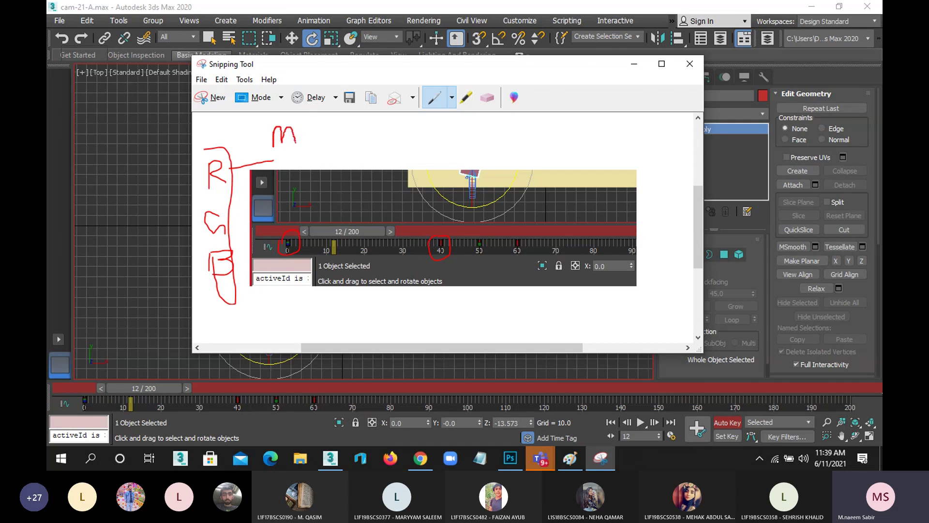
click(634, 64)
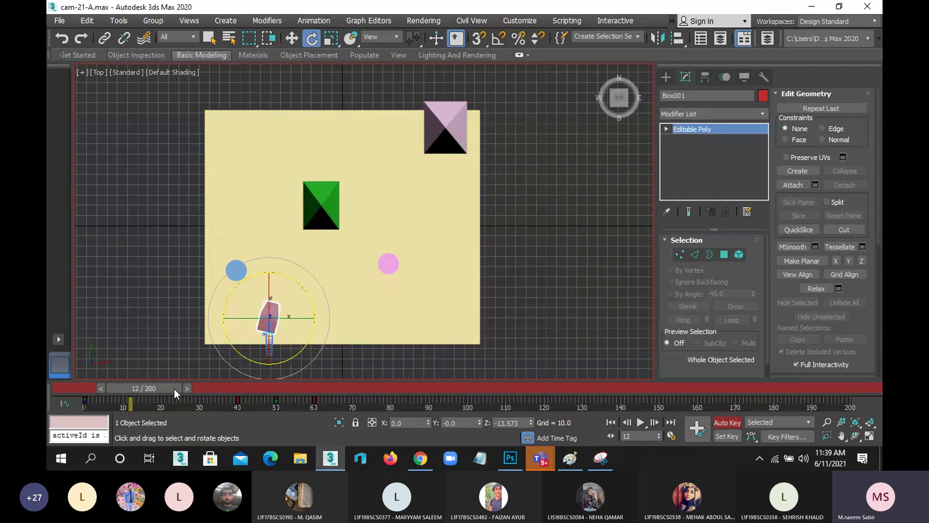
Step: Scrub between frames 0 and 50 and open Rotate Transform Type-In for the box
drag(152, 391, 287, 395)
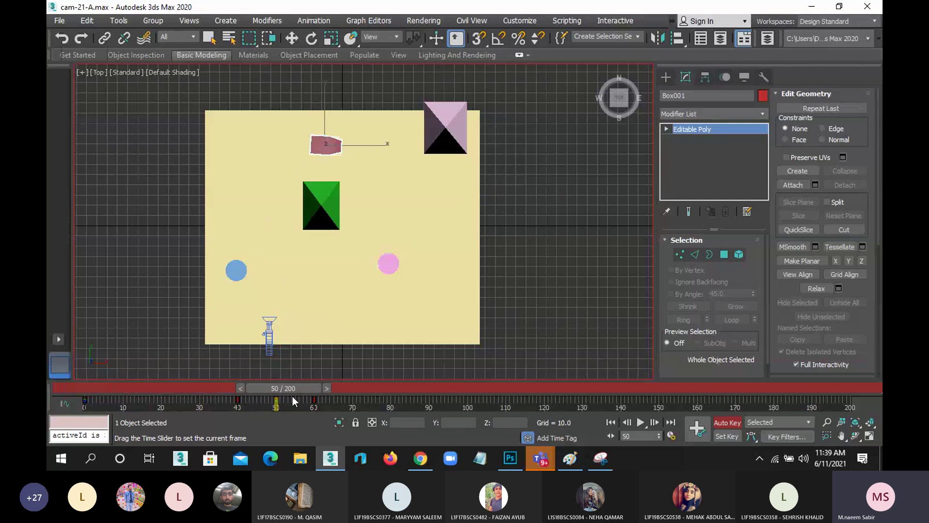
key(e)
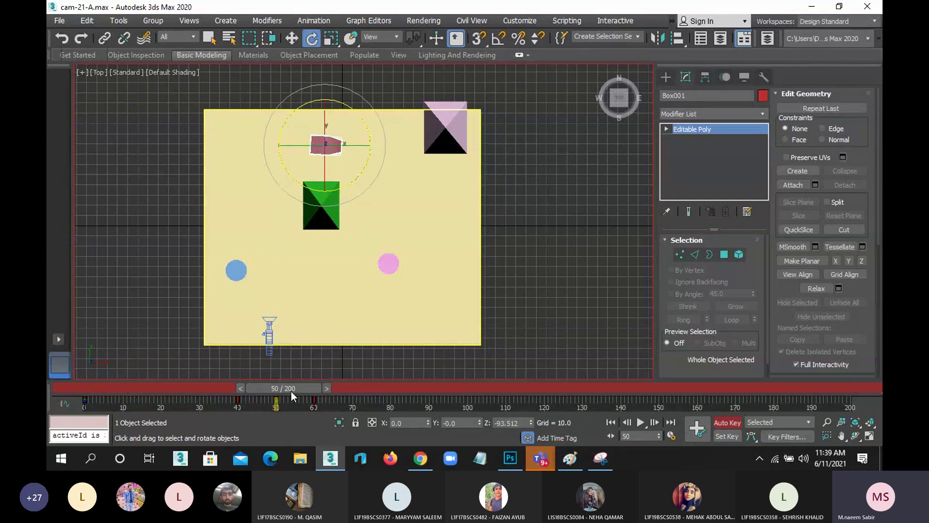
drag(289, 387, 48, 393)
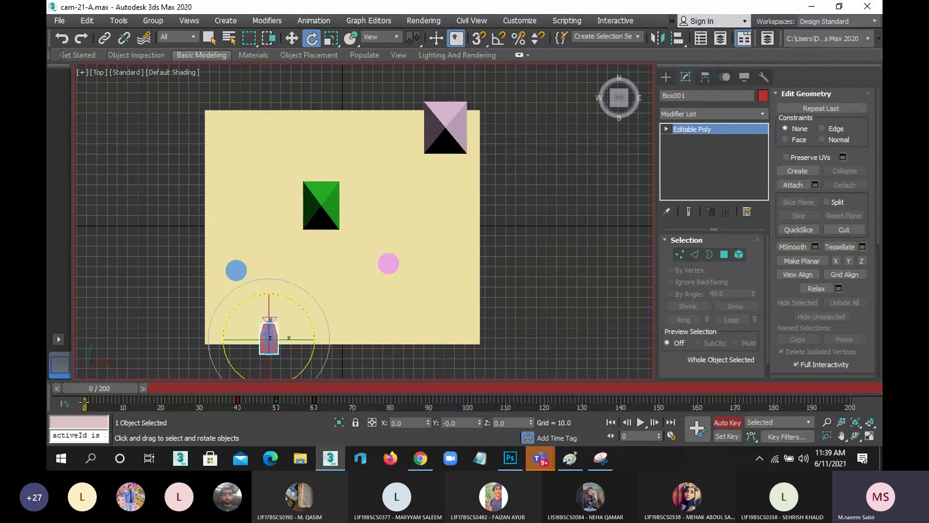
drag(108, 388, 294, 394)
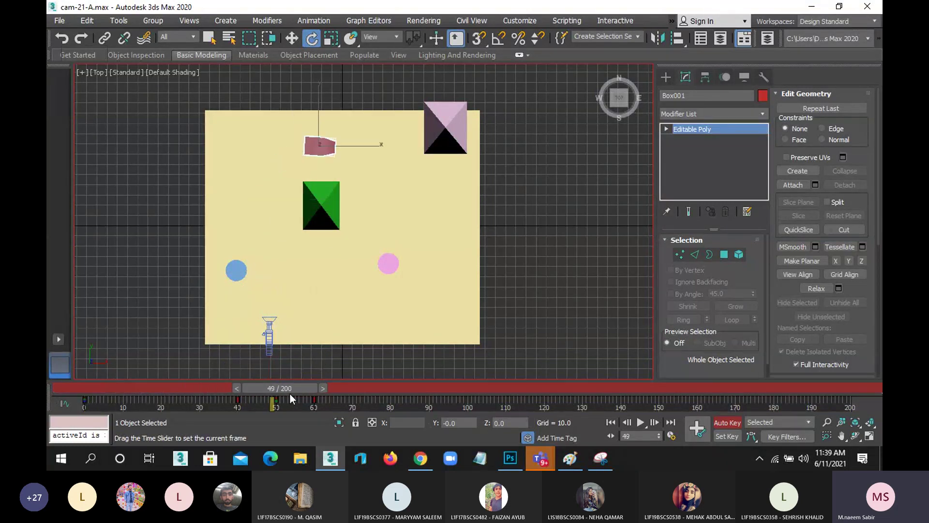
key(e)
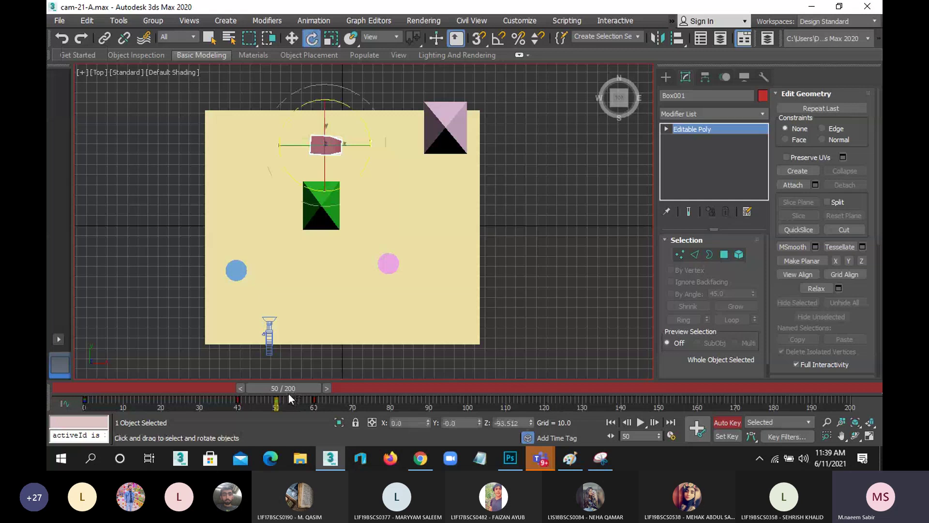
right_click(314, 39)
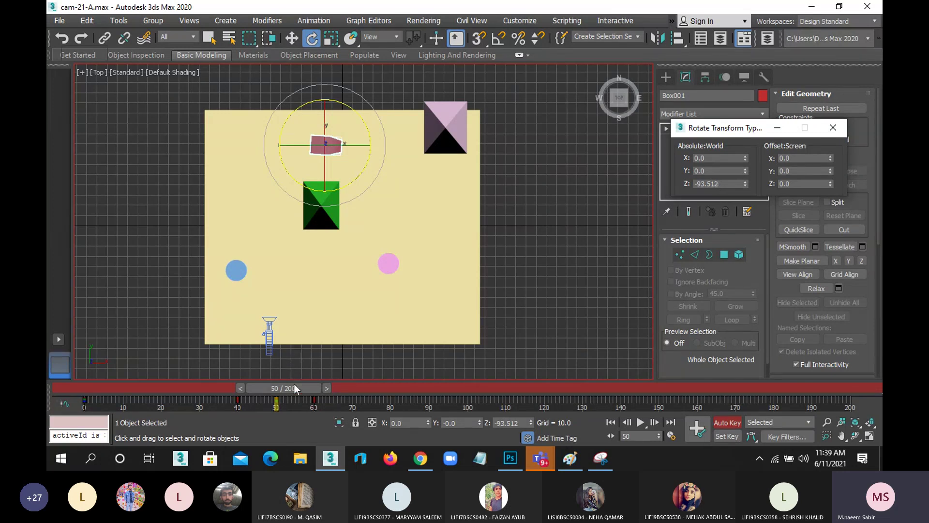
Step: Rewind and step through frame 10 to frame 50, checking the -93.512 Z rotation
drag(295, 388, 48, 394)
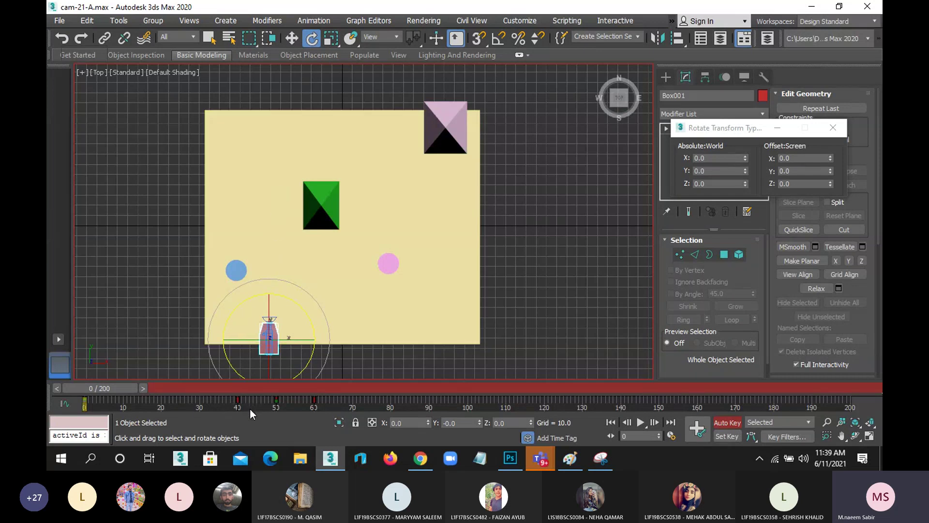
mouse_move(126, 390)
mouse_down()
mouse_move(280, 391)
mouse_move(74, 390)
mouse_move(249, 380)
mouse_up()
key(e)
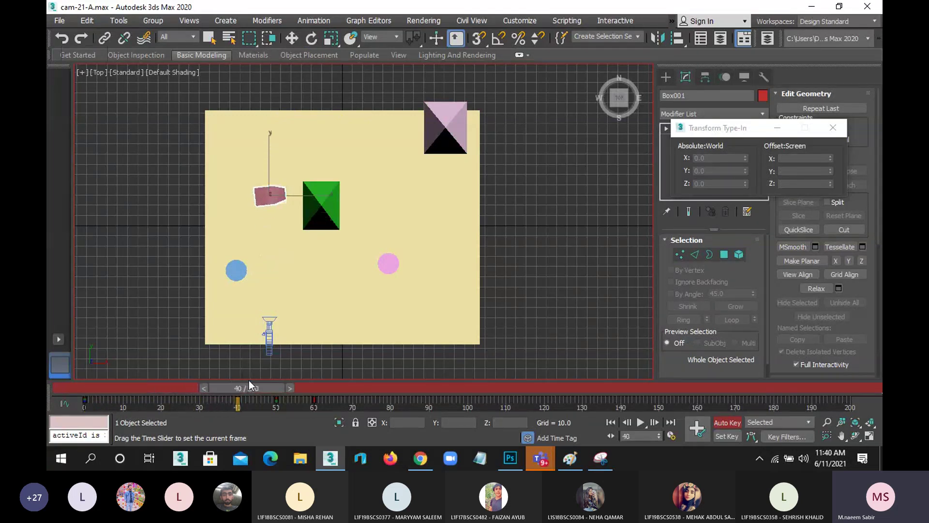
key(e)
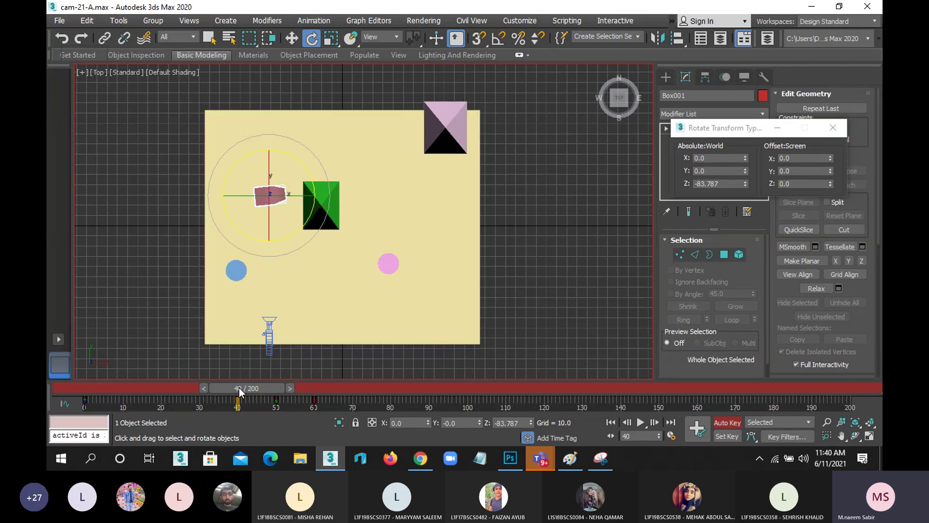
drag(239, 391, 277, 391)
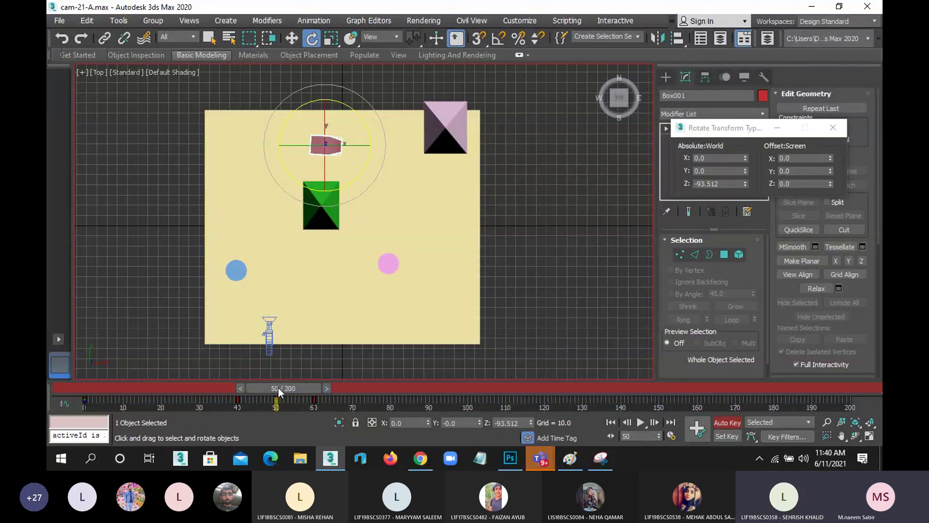
Step: Bring up Paint and start a new blank canvas, discarding the old drawing
click(572, 459)
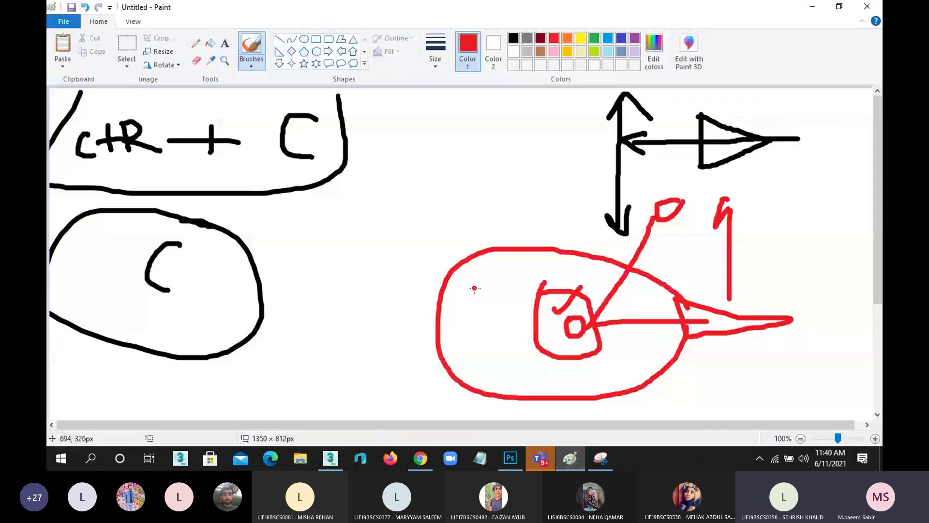
key(ctrl+n)
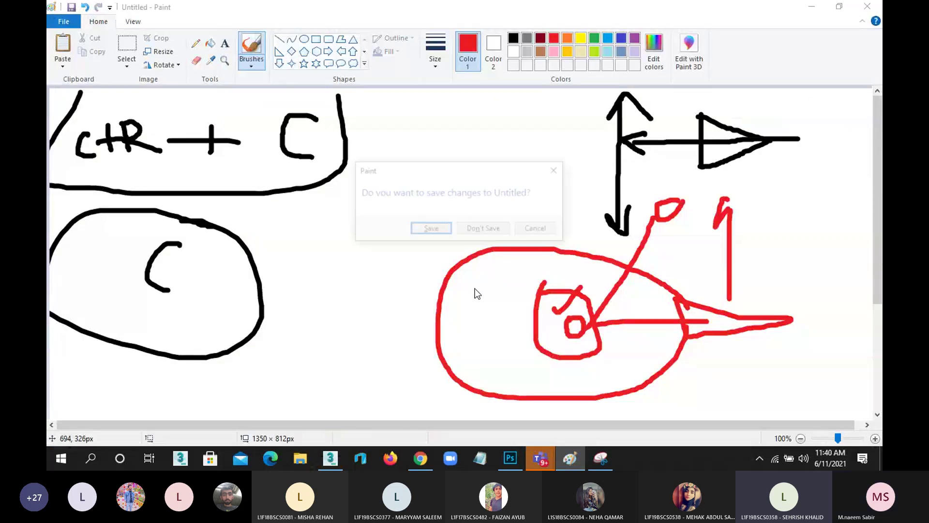
key(n)
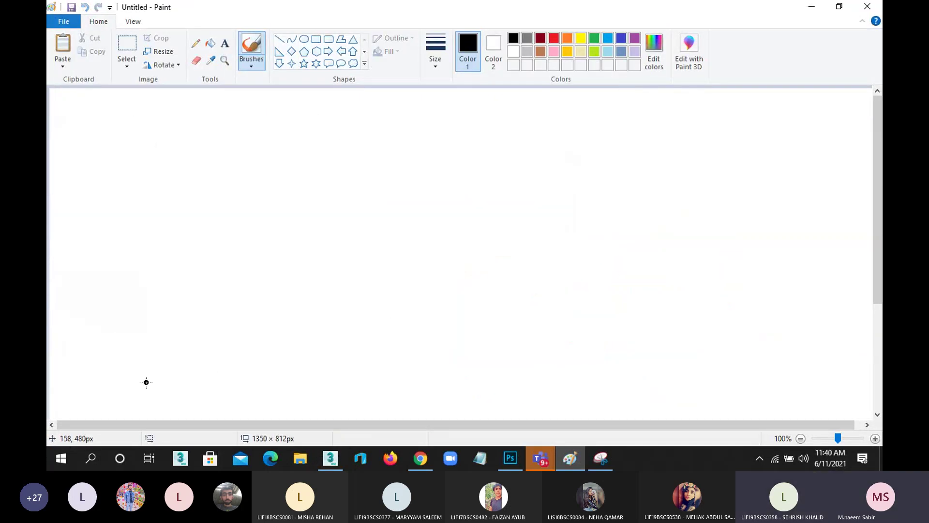
drag(192, 390, 201, 143)
key(ctrl+z)
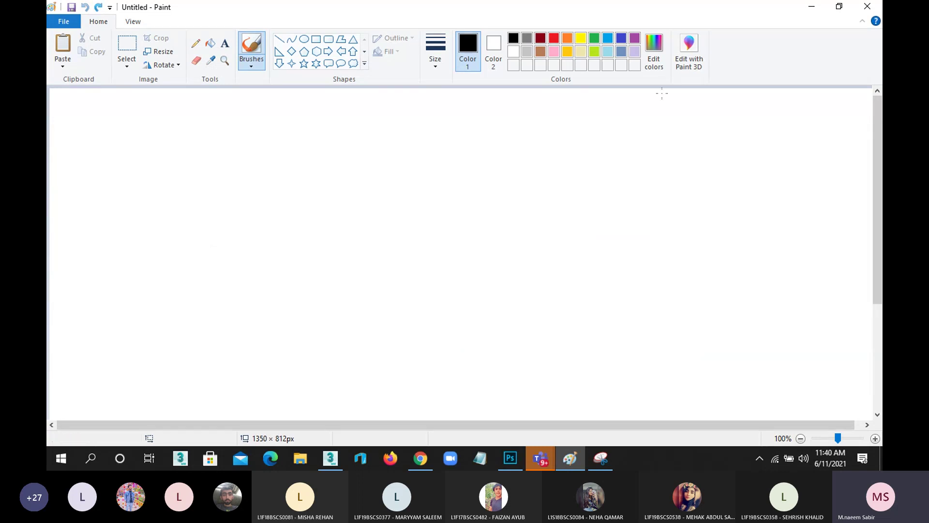
Step: In red, sketch the L-shaped path with number labels, a circled corner, and up and right arrows
click(552, 38)
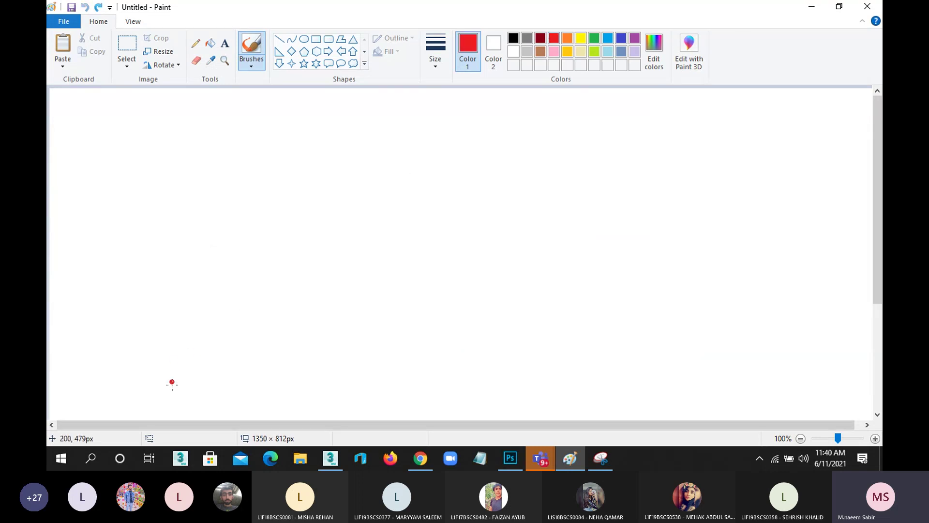
mouse_move(172, 384)
mouse_down()
mouse_move(199, 175)
mouse_move(439, 151)
mouse_up()
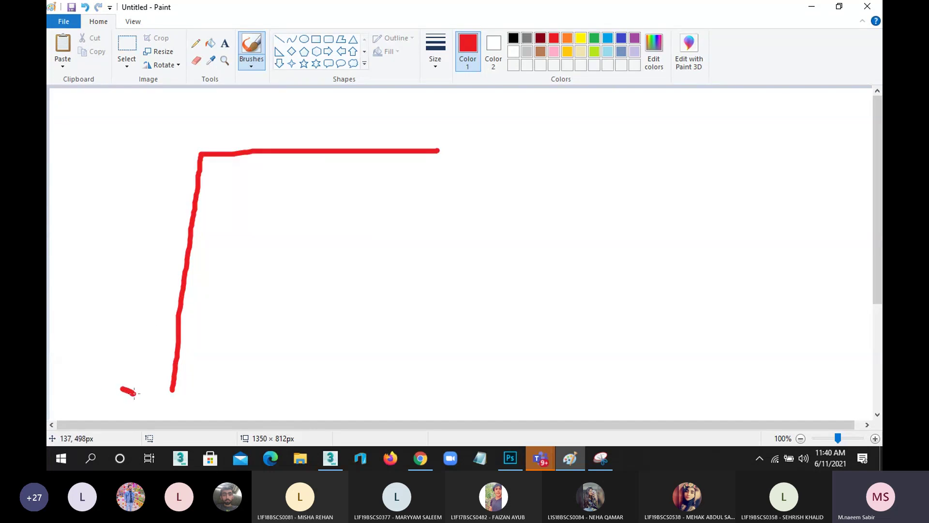
drag(134, 394, 136, 393)
drag(141, 140, 139, 163)
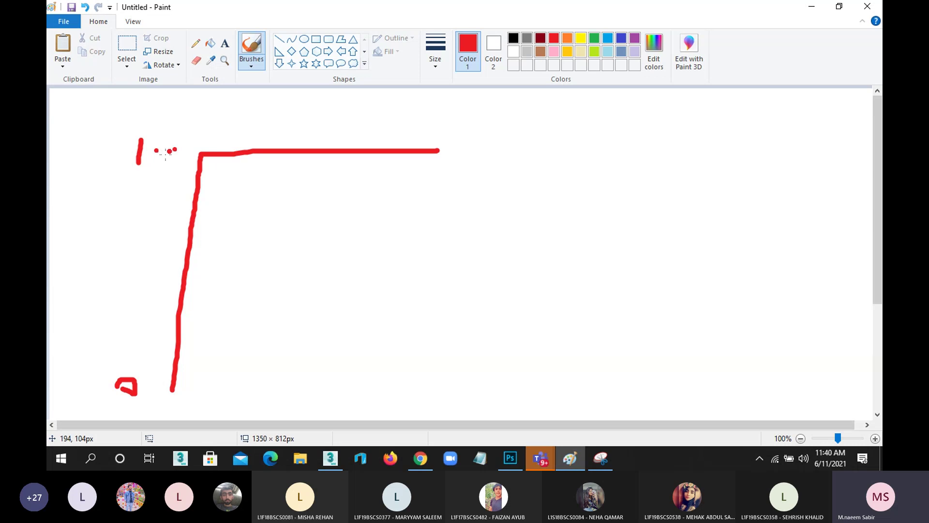
mouse_move(436, 111)
mouse_down()
mouse_move(438, 128)
mouse_move(458, 138)
mouse_up()
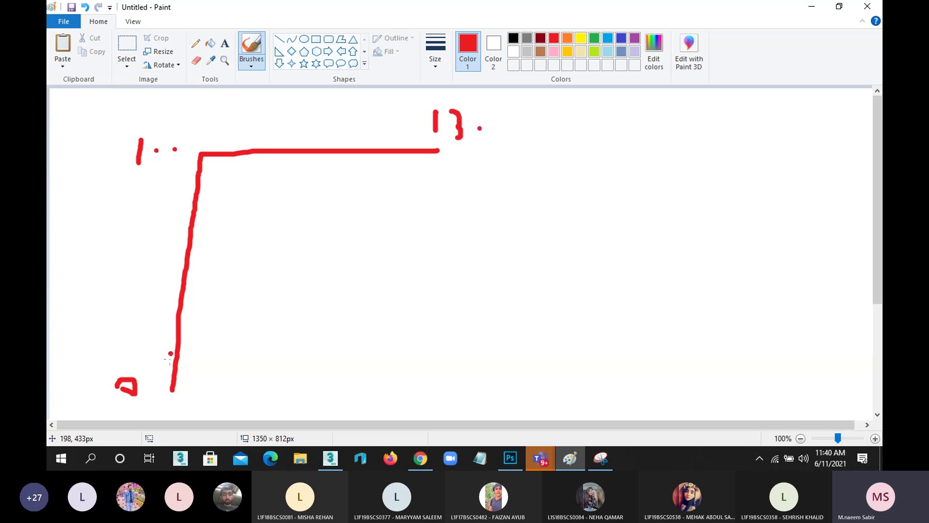
click(114, 326)
drag(81, 313, 104, 233)
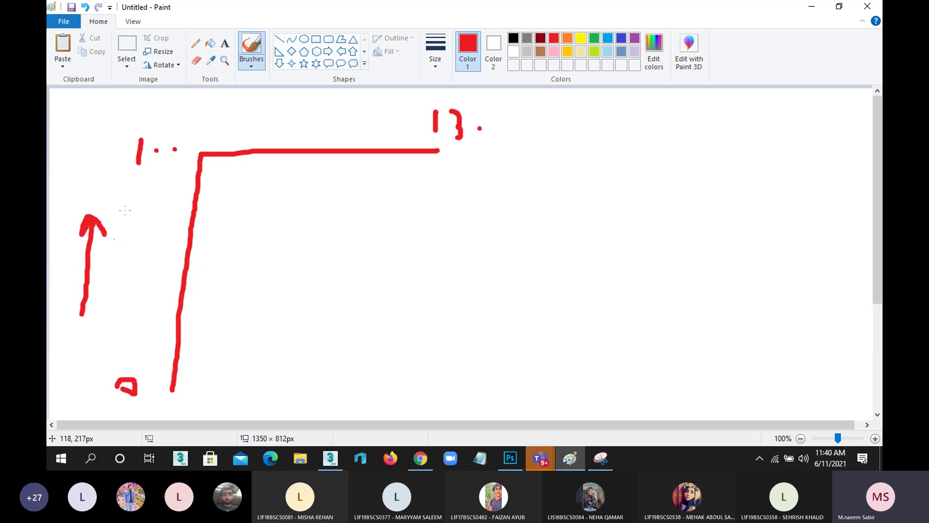
drag(193, 156, 195, 154)
mouse_move(236, 109)
mouse_down()
mouse_move(302, 110)
mouse_move(285, 121)
mouse_up()
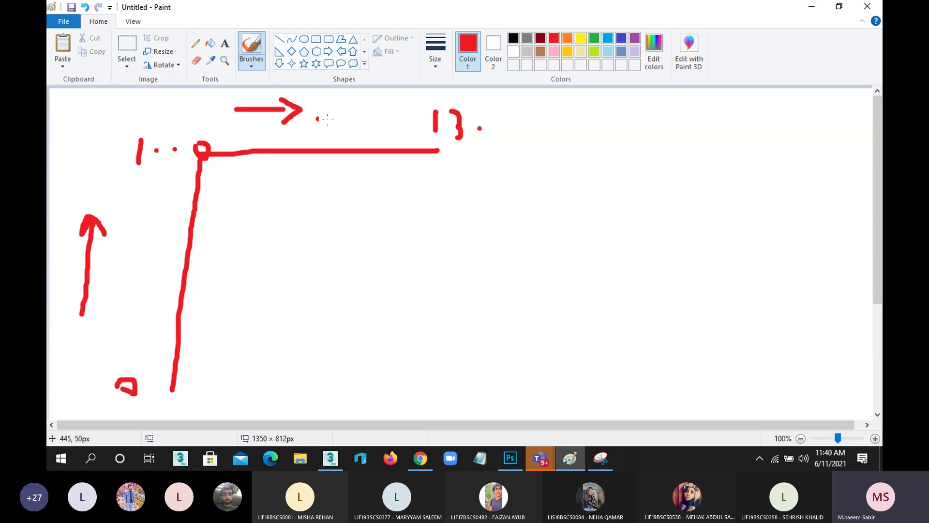
drag(365, 114, 362, 116)
Step: In green, draw end loops with numbers and two curved paths rounding the red corner
click(597, 41)
mouse_move(203, 382)
mouse_down()
mouse_move(193, 395)
mouse_move(209, 376)
mouse_move(199, 378)
mouse_up()
mouse_move(455, 155)
mouse_down()
mouse_move(444, 164)
mouse_move(455, 151)
mouse_up()
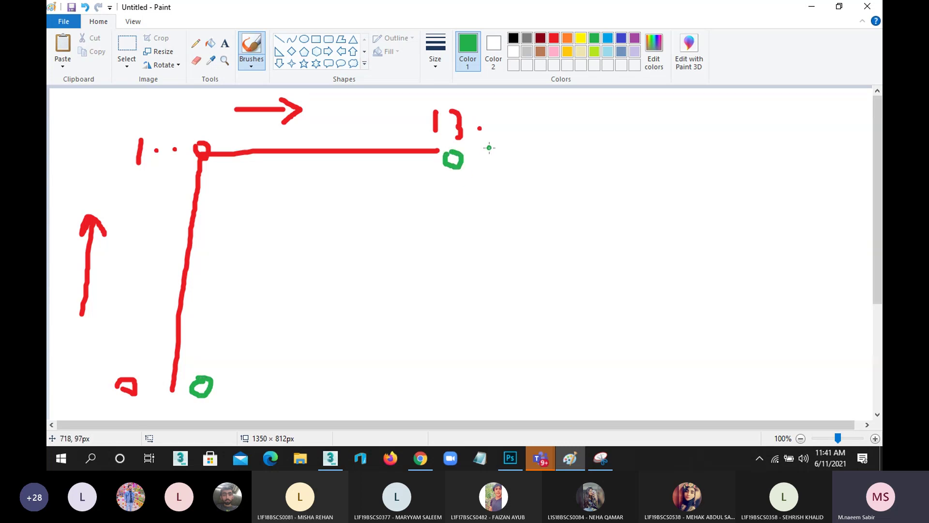
mouse_move(489, 148)
mouse_down()
mouse_move(483, 157)
mouse_move(494, 171)
mouse_move(535, 145)
mouse_up()
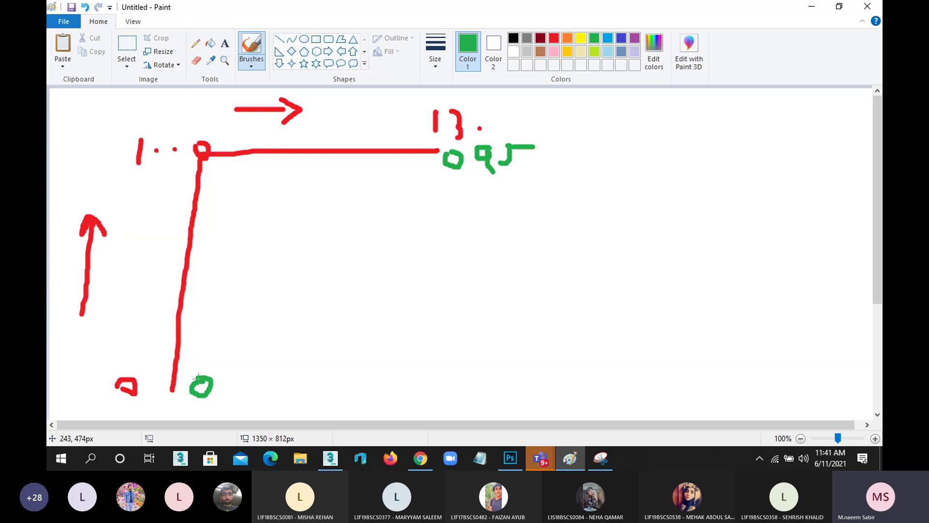
mouse_move(200, 377)
mouse_down()
mouse_move(214, 272)
mouse_move(236, 225)
mouse_move(265, 200)
mouse_move(354, 174)
mouse_move(433, 176)
mouse_up()
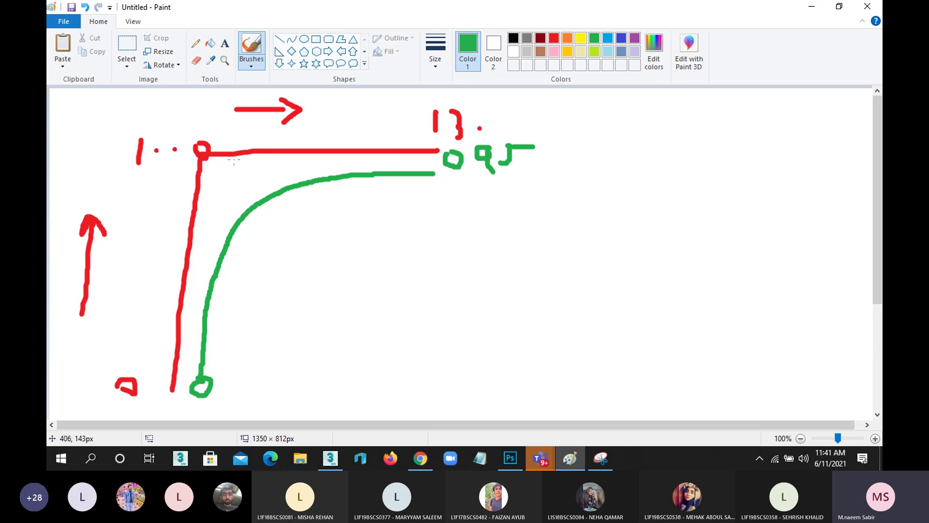
mouse_move(213, 159)
mouse_down()
mouse_move(226, 167)
mouse_move(215, 162)
mouse_up()
mouse_move(225, 189)
mouse_down()
mouse_move(218, 196)
mouse_move(227, 192)
mouse_up()
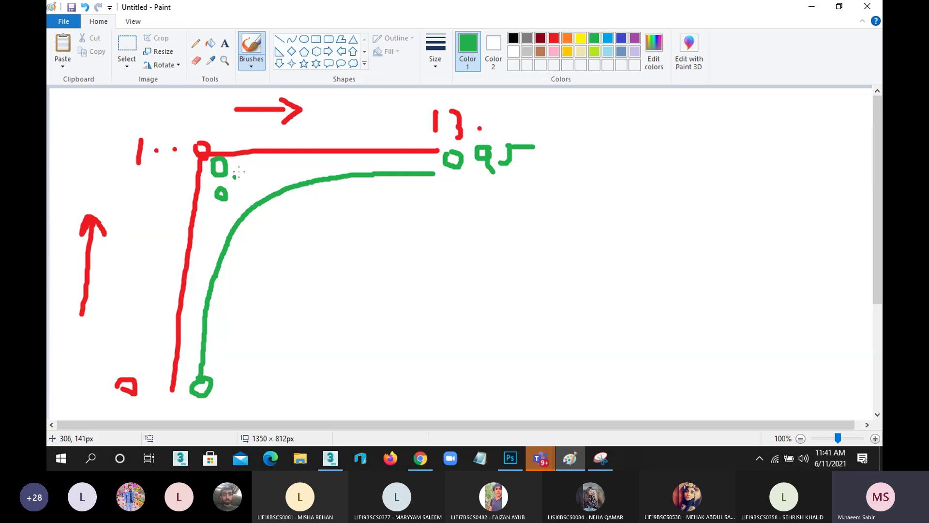
drag(199, 230, 333, 158)
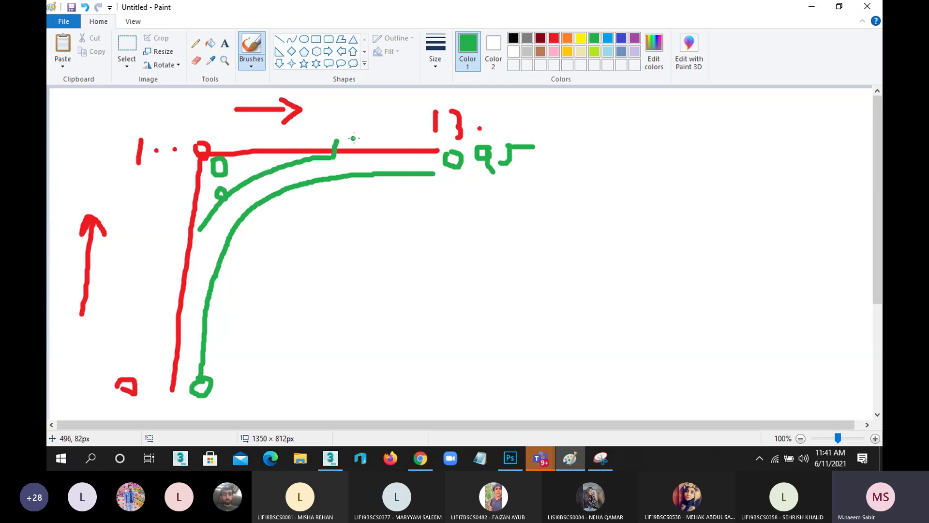
Step: Undo the box's quarter turn and key a slight -1.4° Z rotation at frame 40
click(818, 9)
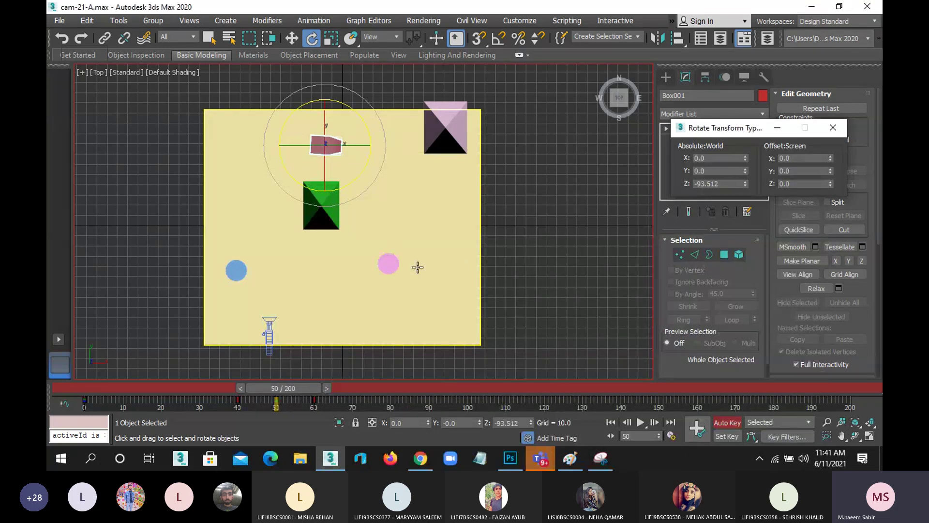
key(ctrl+z)
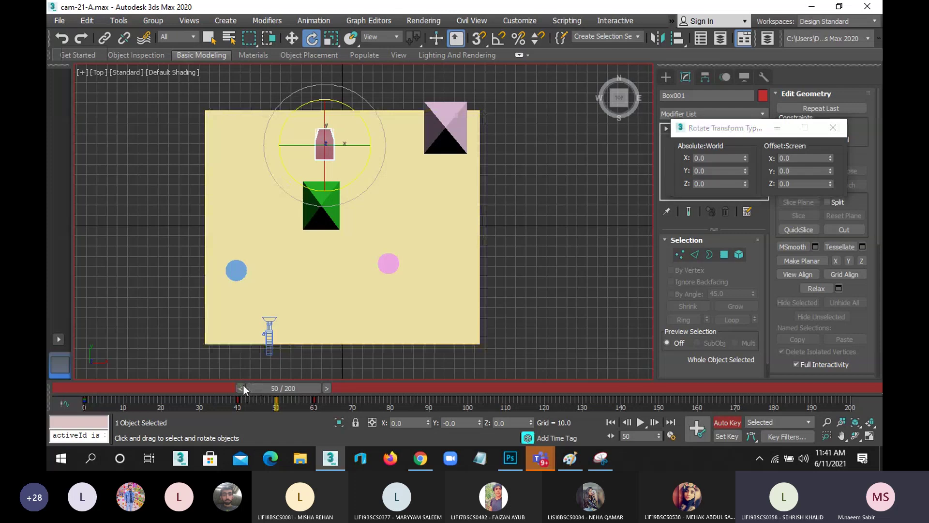
mouse_move(243, 385)
mouse_down()
mouse_move(68, 382)
mouse_move(228, 390)
mouse_up()
key(e)
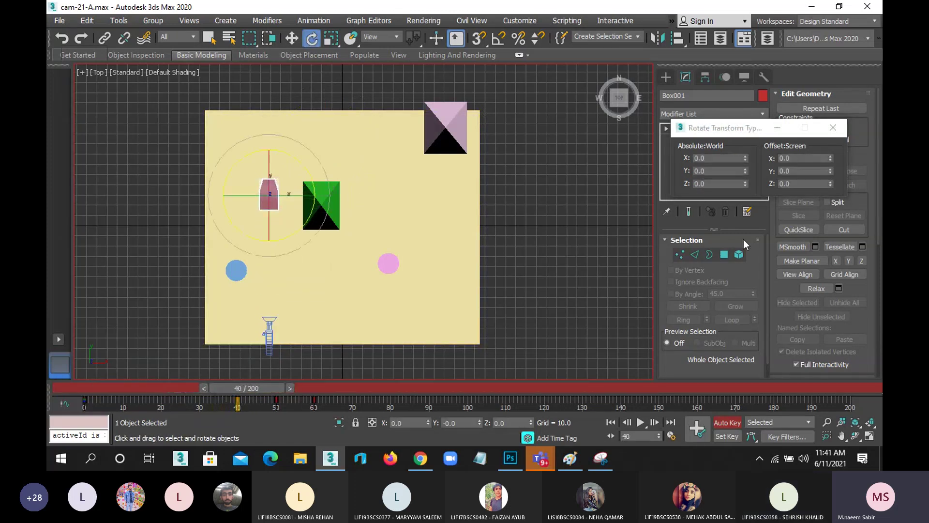
scroll(296, 163, up, 3)
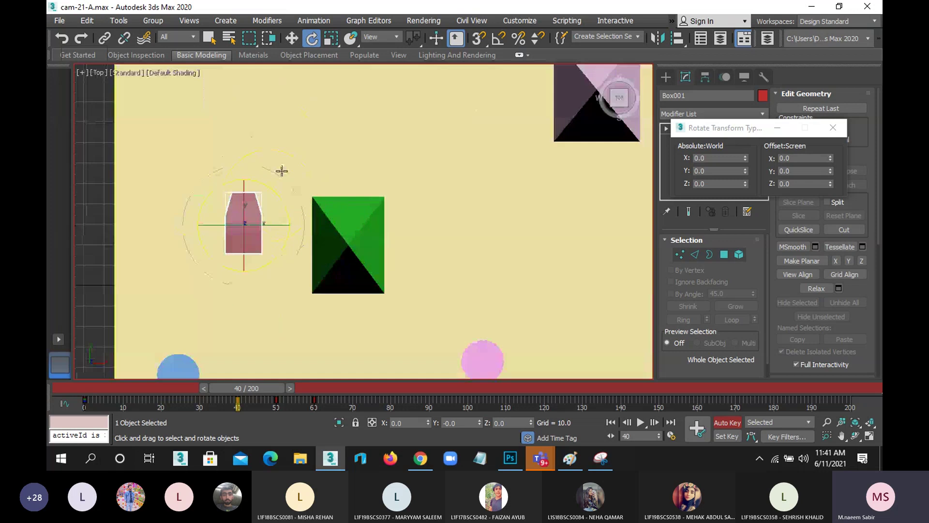
drag(276, 187, 272, 190)
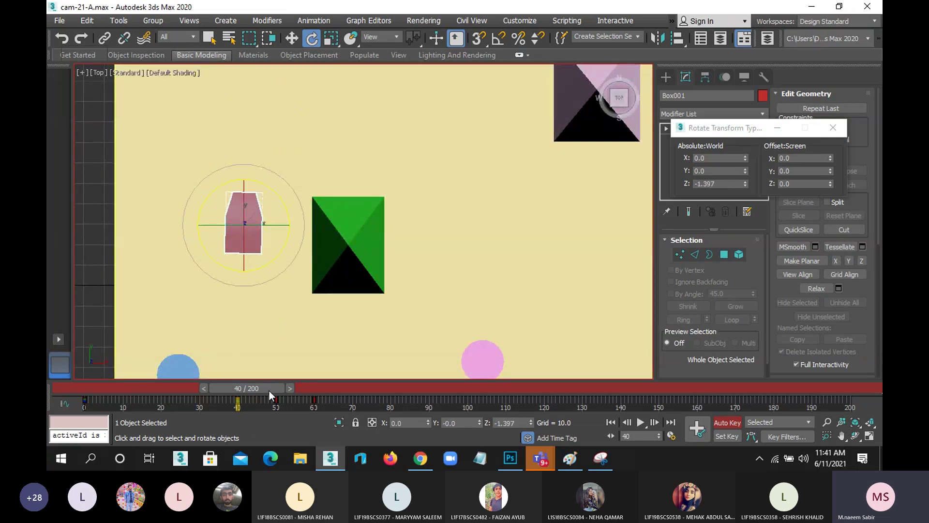
scroll(249, 158, down, 2)
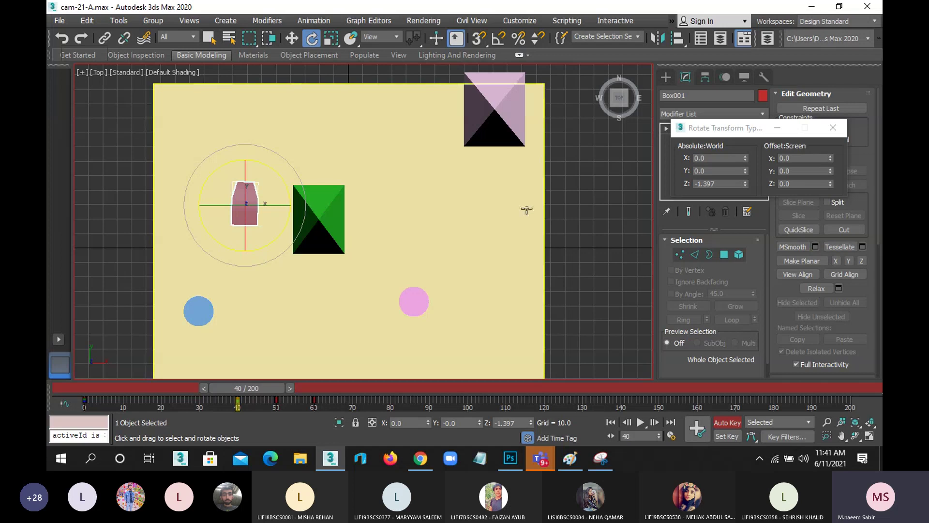
scroll(155, 271, down, 2)
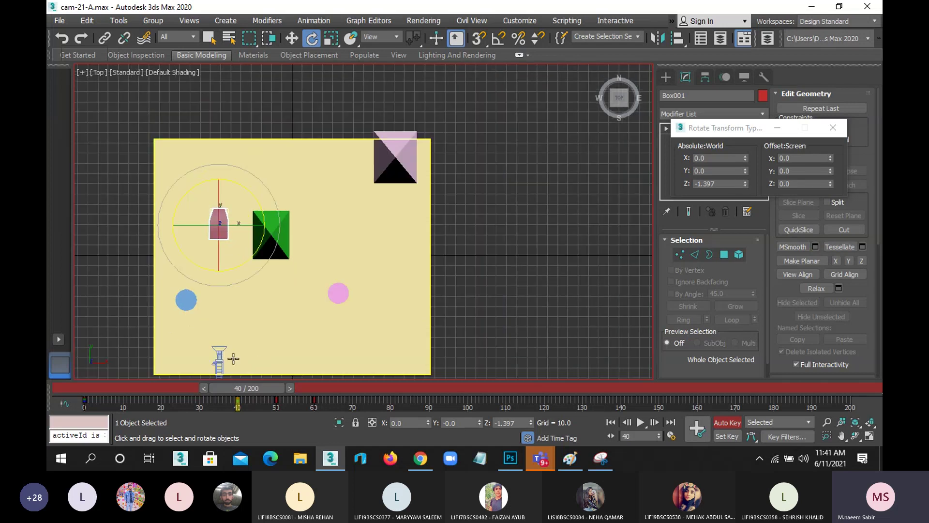
drag(241, 389, 278, 391)
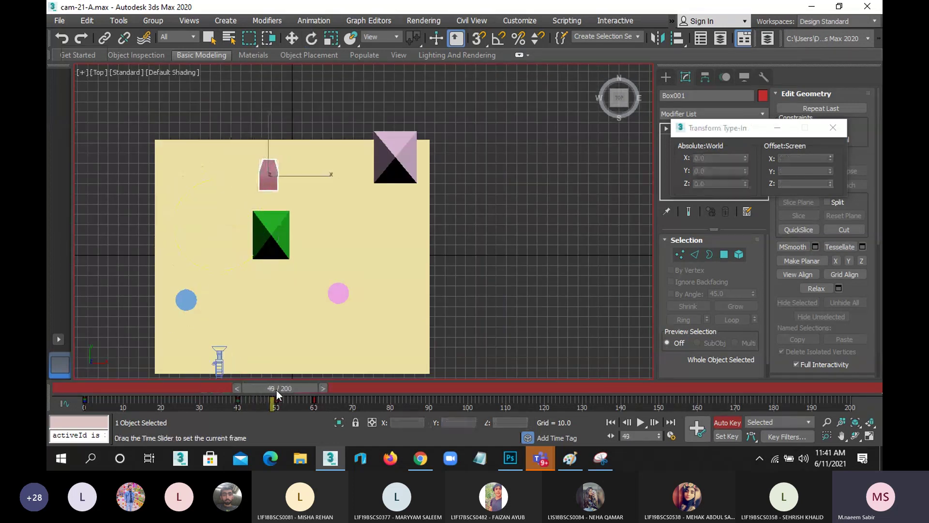
Step: Turn the box to face right, about -90.7°, at frame 50
key(e)
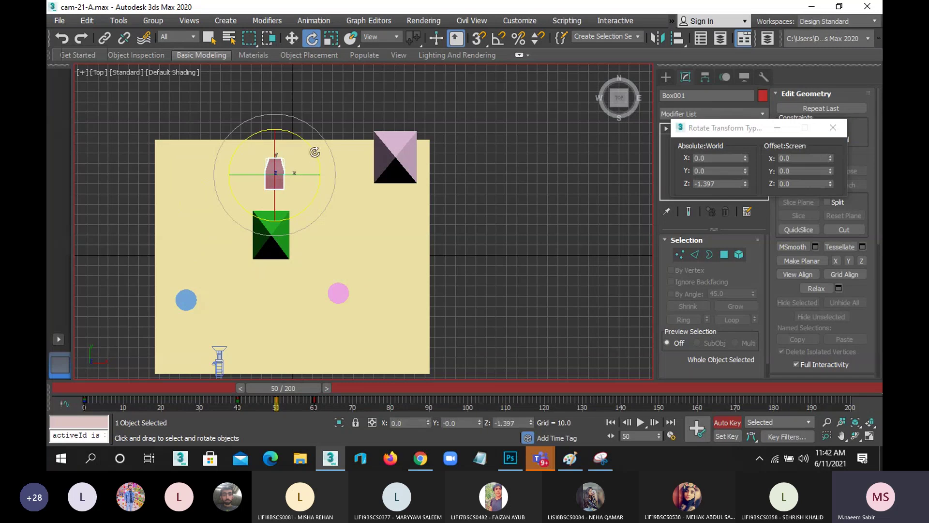
drag(314, 153, 346, 269)
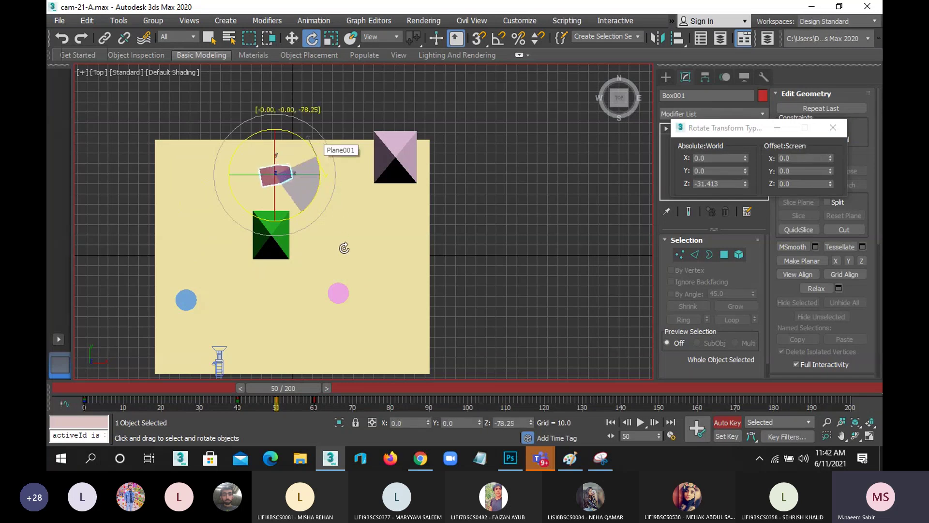
drag(346, 268, 349, 257)
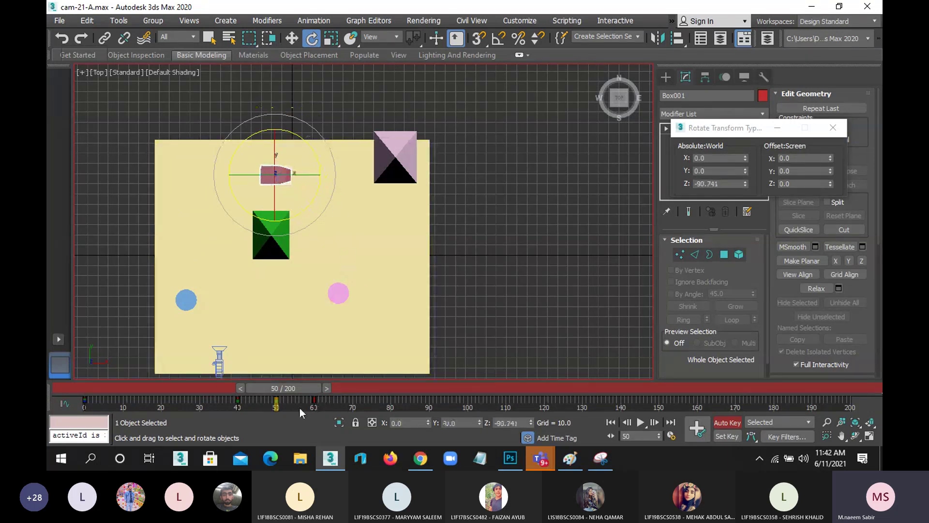
drag(285, 389, 320, 388)
Step: Rotate the box to point downward, about 178.6°, at frame 60
key(e)
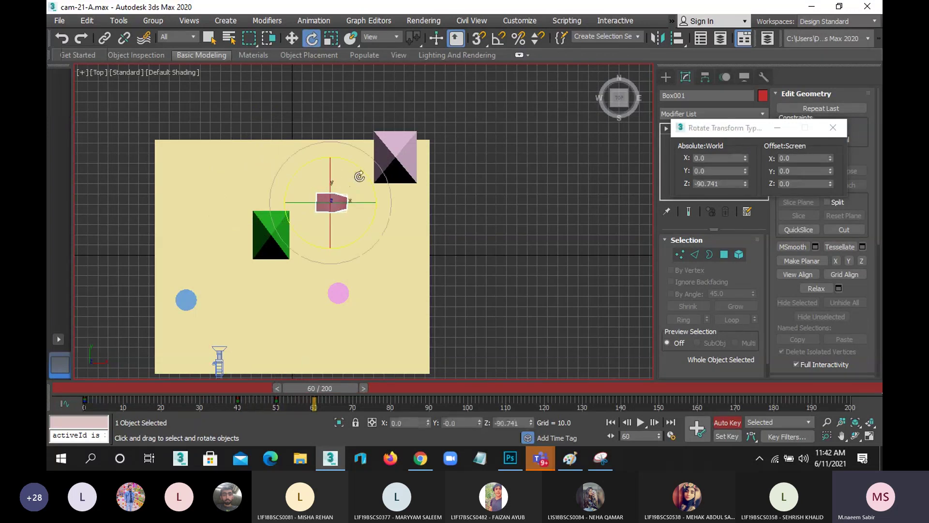
mouse_move(361, 171)
mouse_down()
mouse_move(369, 322)
mouse_move(379, 342)
mouse_up()
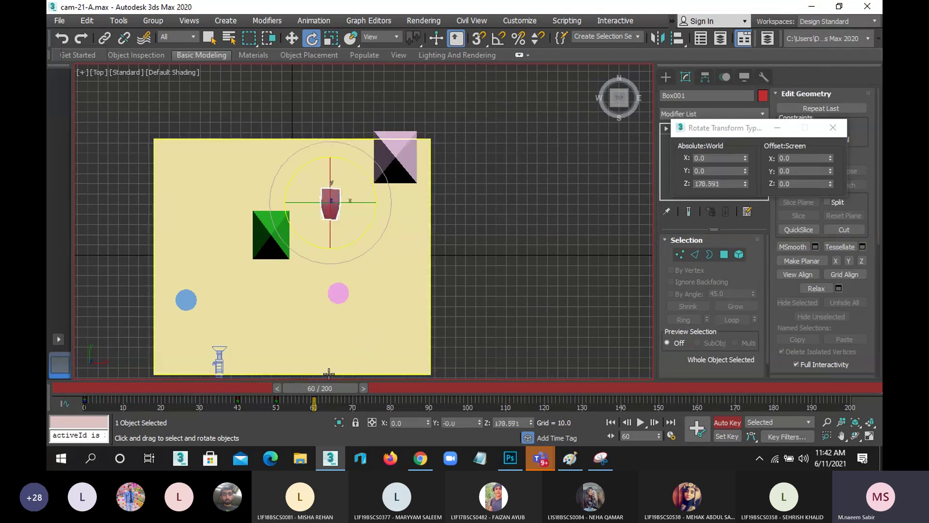
mouse_move(335, 391)
mouse_down()
mouse_move(110, 393)
mouse_move(256, 391)
mouse_up()
Step: Scrub through frames 40 to 86 to check the box's turns
key(e)
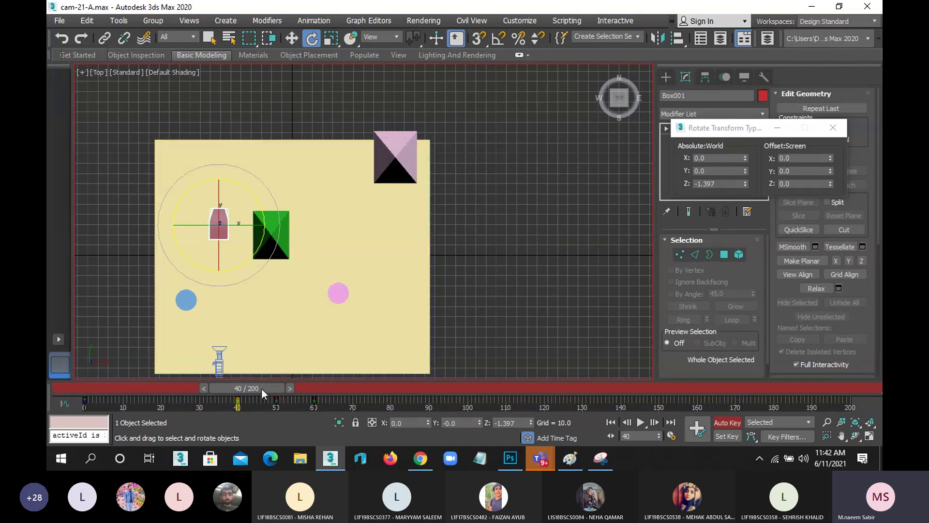
drag(262, 388, 298, 389)
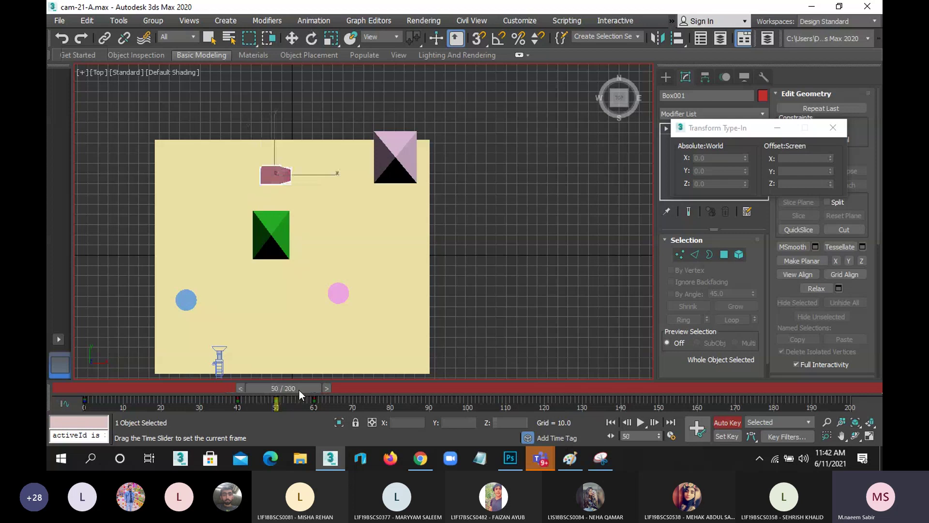
key(e)
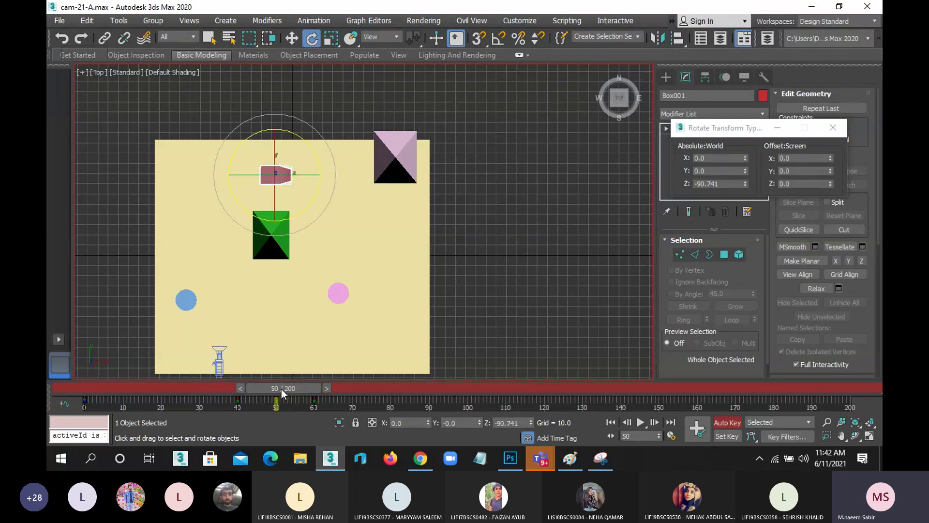
drag(280, 388, 318, 388)
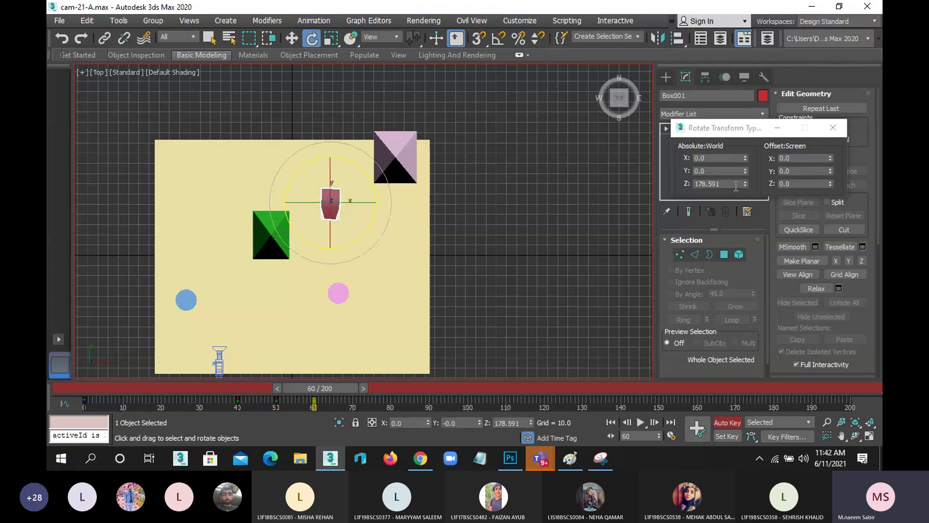
drag(282, 393, 417, 400)
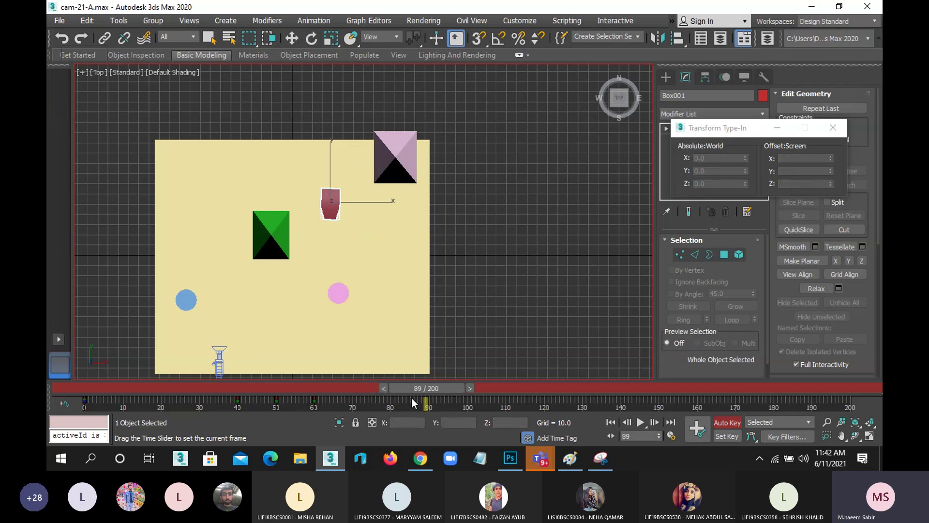
click(312, 38)
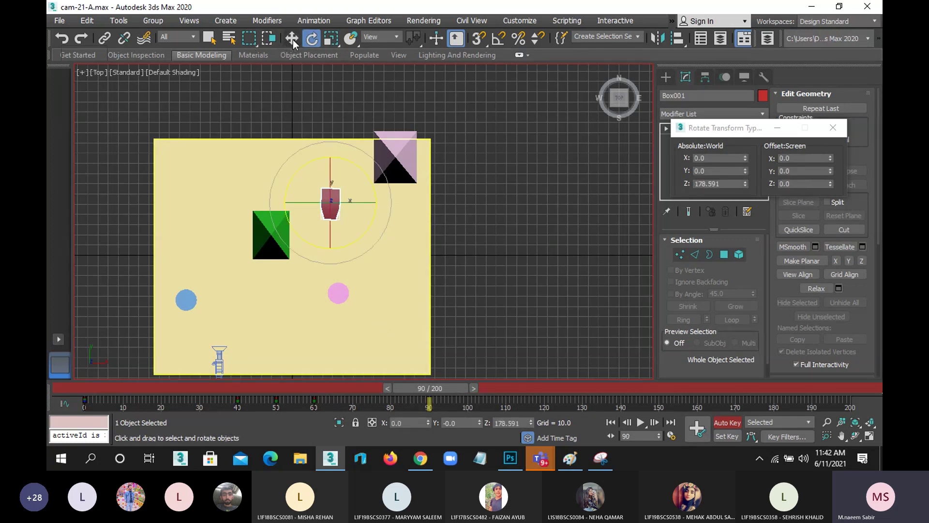
Step: Slide the box down its path and shift the frame 90 key to frame 82
click(292, 40)
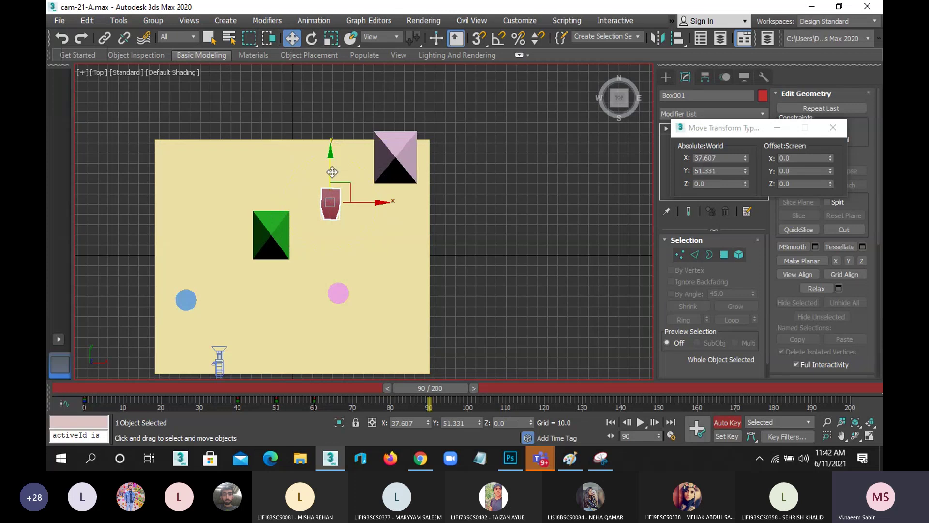
drag(332, 171, 329, 220)
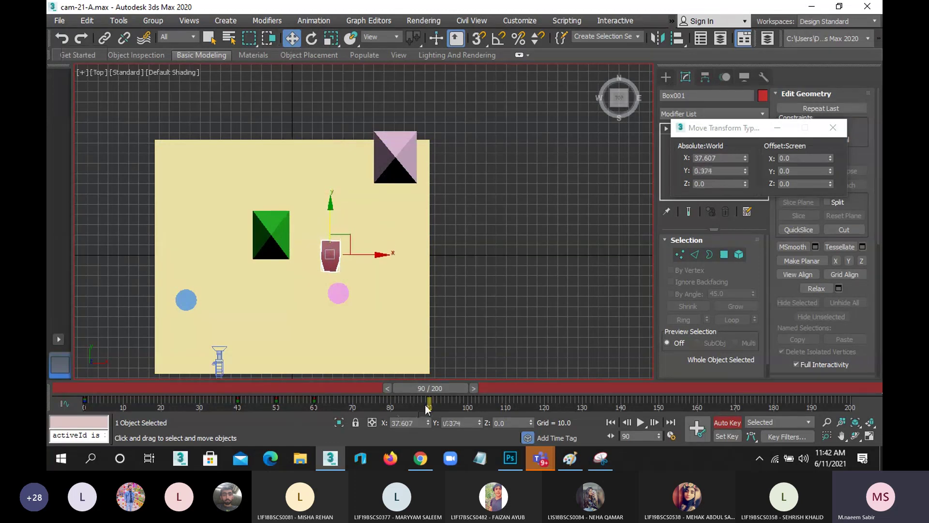
drag(428, 402, 391, 399)
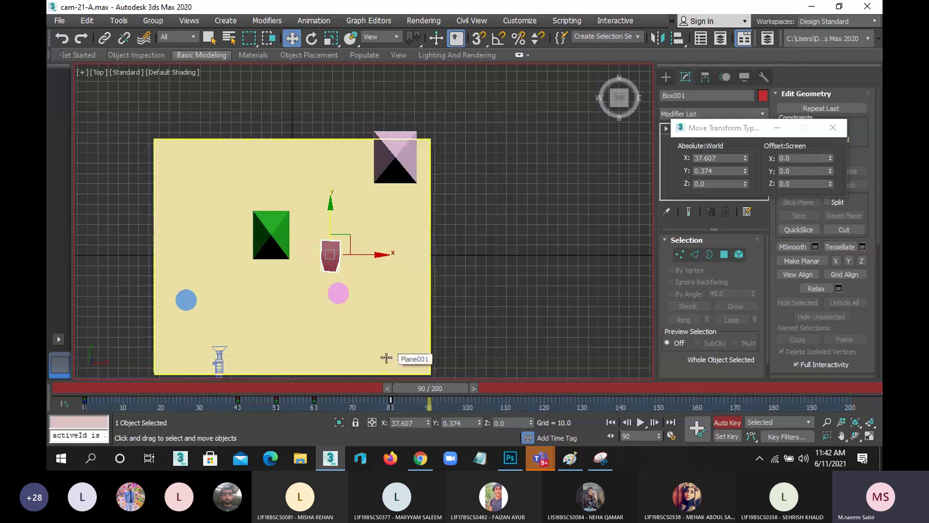
mouse_move(430, 388)
mouse_down()
mouse_move(440, 404)
mouse_move(428, 404)
mouse_up()
Step: At frame 90, place the box right of the pink cylinder and review to frame 101
key(w)
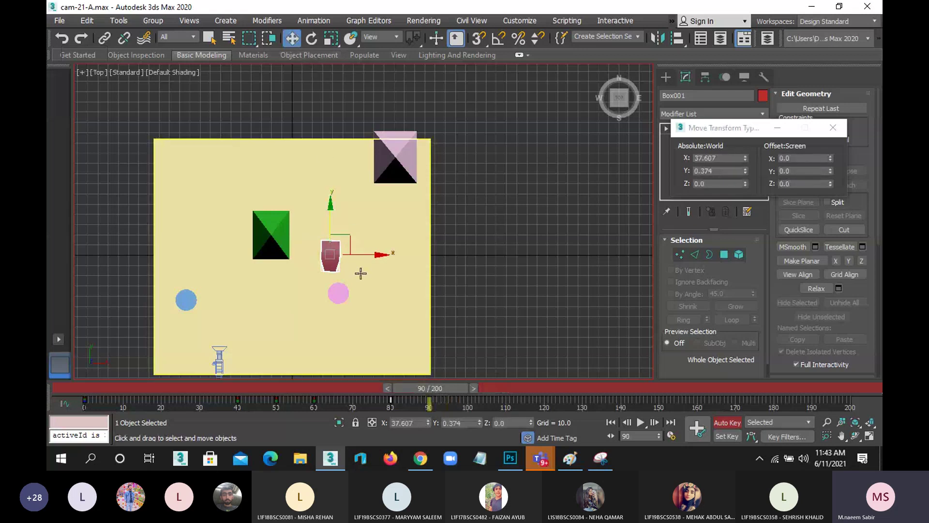
drag(348, 248, 398, 271)
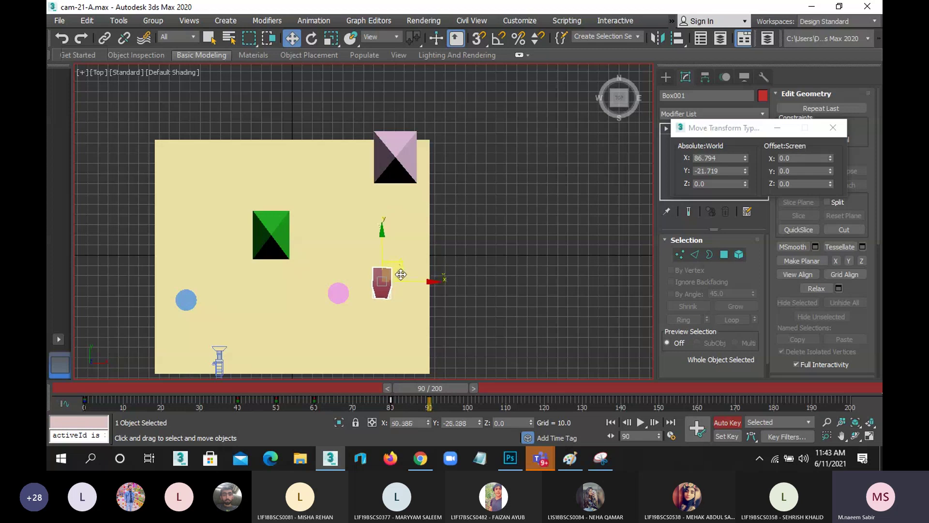
drag(398, 270, 406, 284)
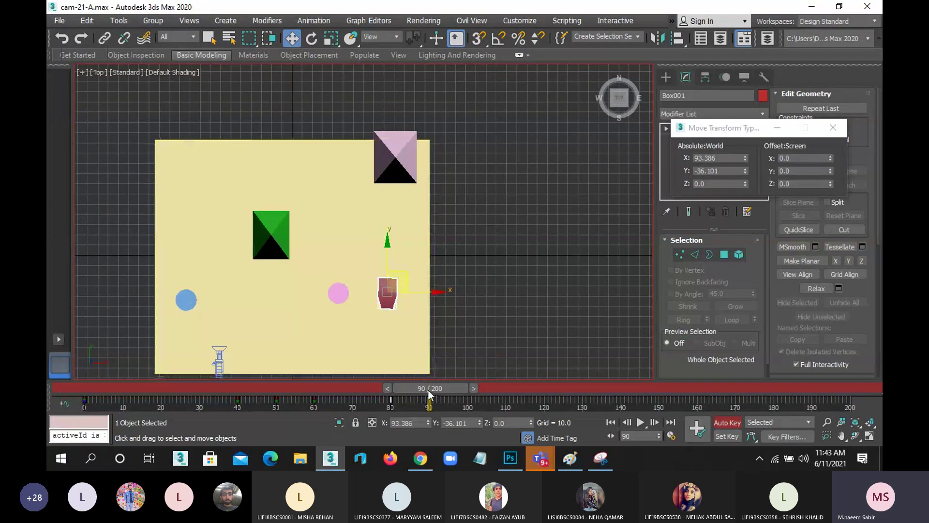
drag(429, 395, 536, 394)
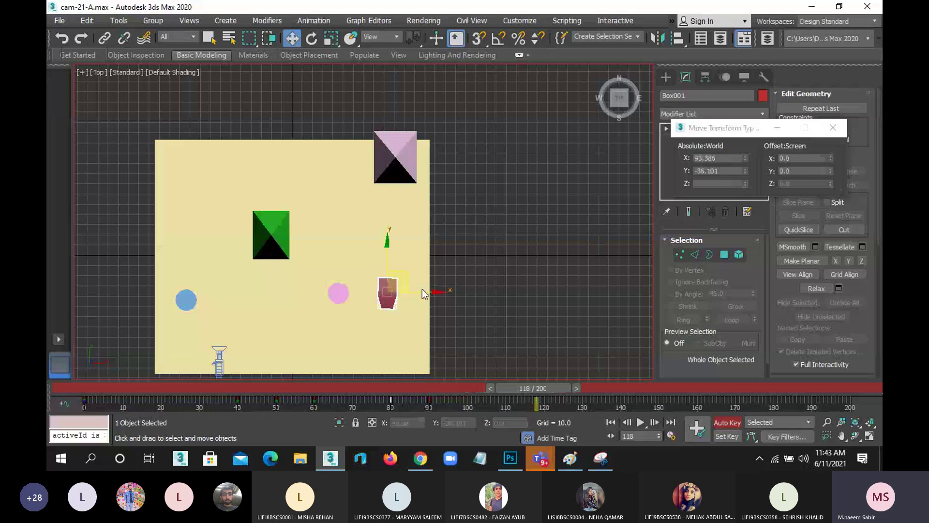
Step: Undo the accidental ground-plane shift and reselect the red box
drag(378, 300, 323, 319)
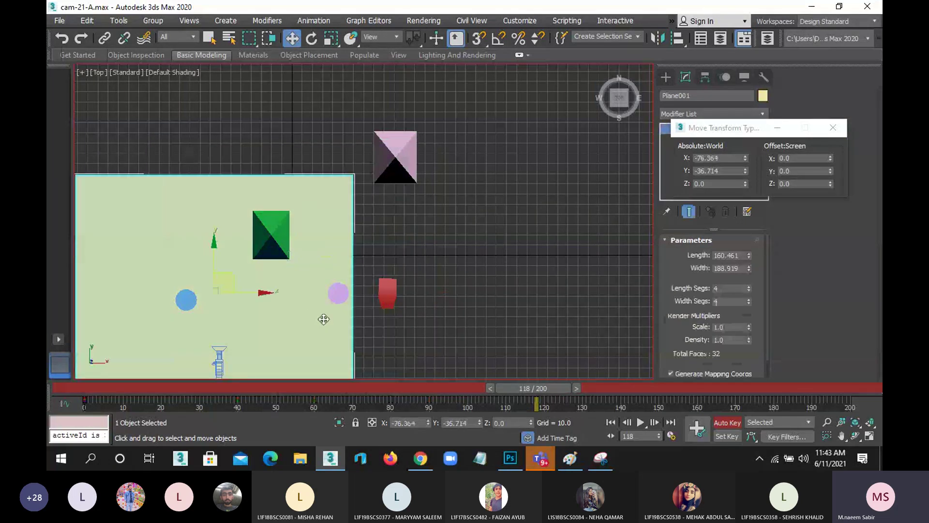
key(ctrl+z)
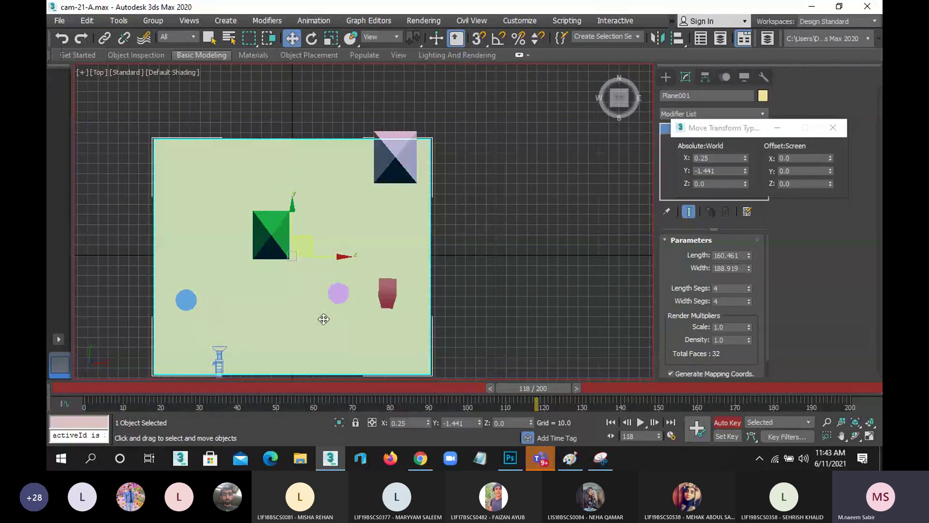
click(391, 290)
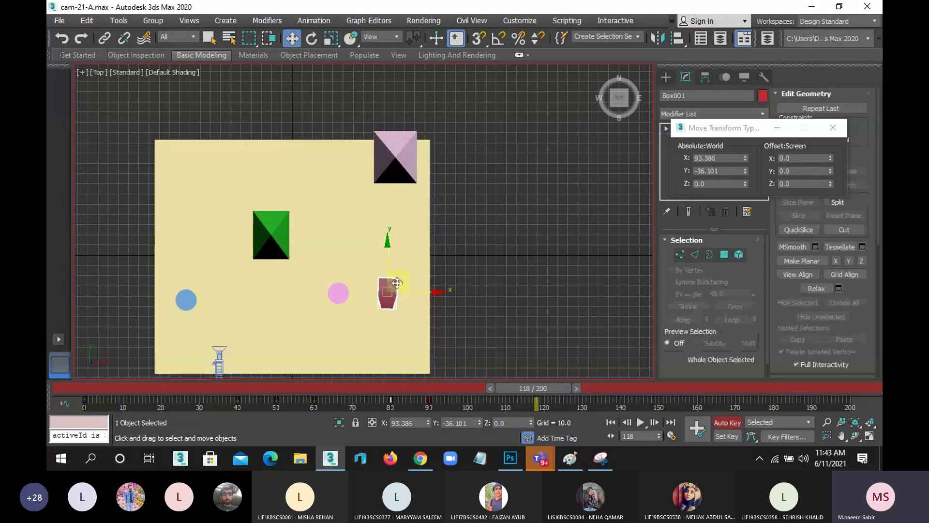
Step: At frame 118, move the red box to the plane's bottom-left beside the camera, then return to frame 80
drag(397, 283, 255, 344)
mouse_move(290, 336)
middle_down()
mouse_move(305, 257)
mouse_move(304, 269)
middle_up()
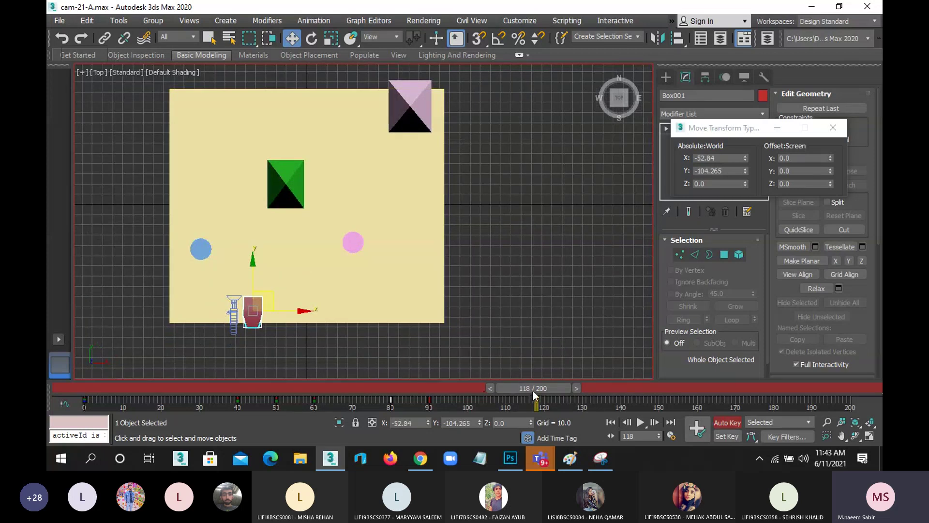
mouse_move(530, 388)
mouse_down()
mouse_move(329, 404)
mouse_move(394, 405)
mouse_up()
key(w)
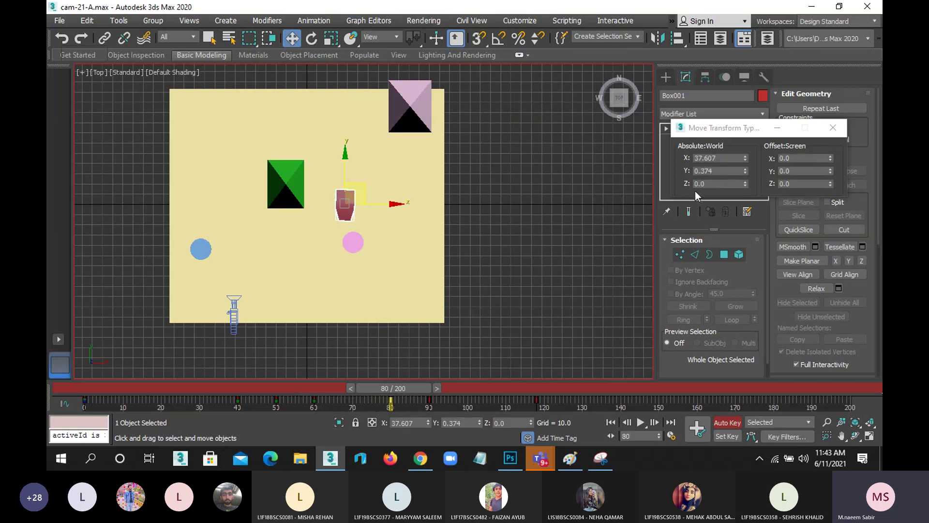
click(311, 39)
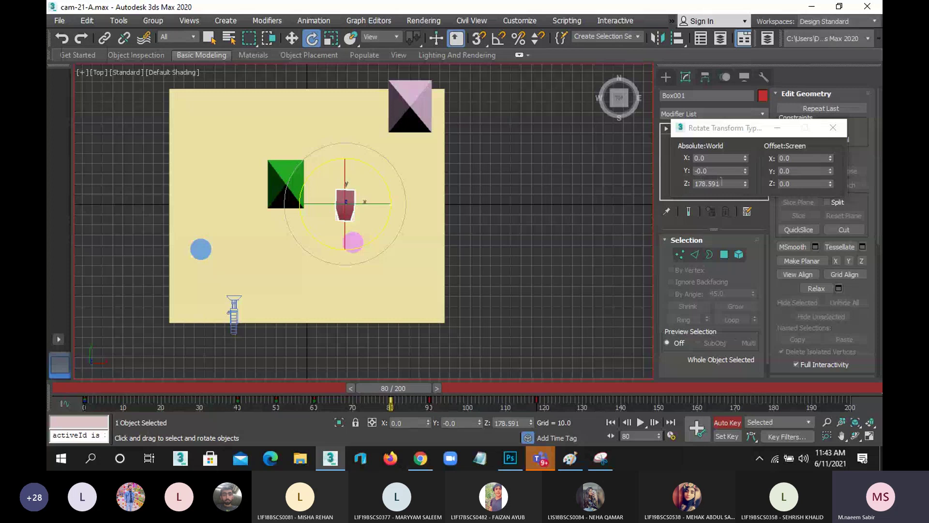
Step: Key Z rotation -180 at frame 80 and turn the box along the bend at frame 90
double_click(724, 183)
text(-180)
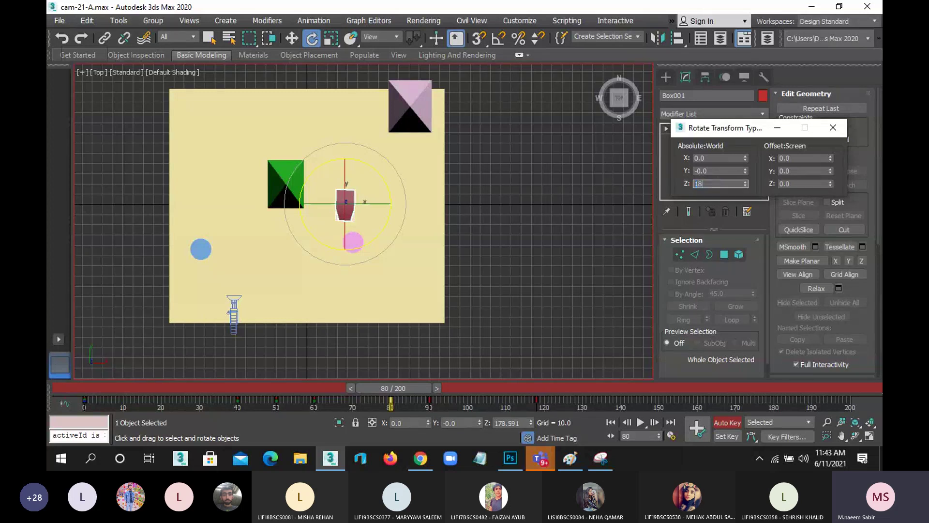
key(Return)
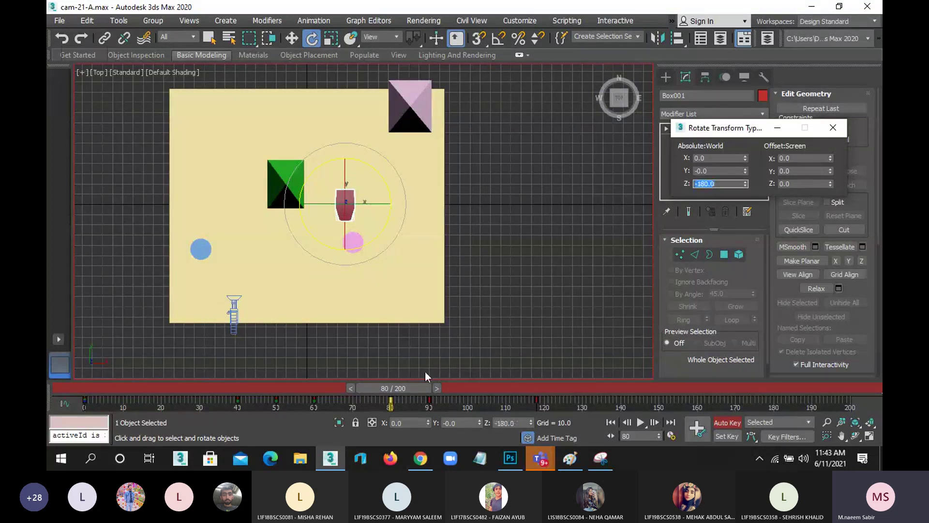
drag(413, 390, 448, 393)
key(e)
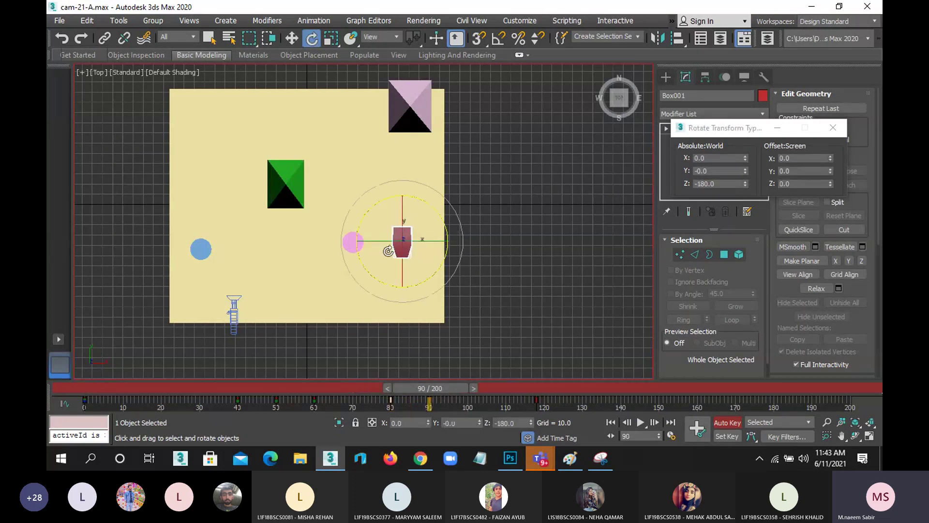
drag(361, 266, 387, 317)
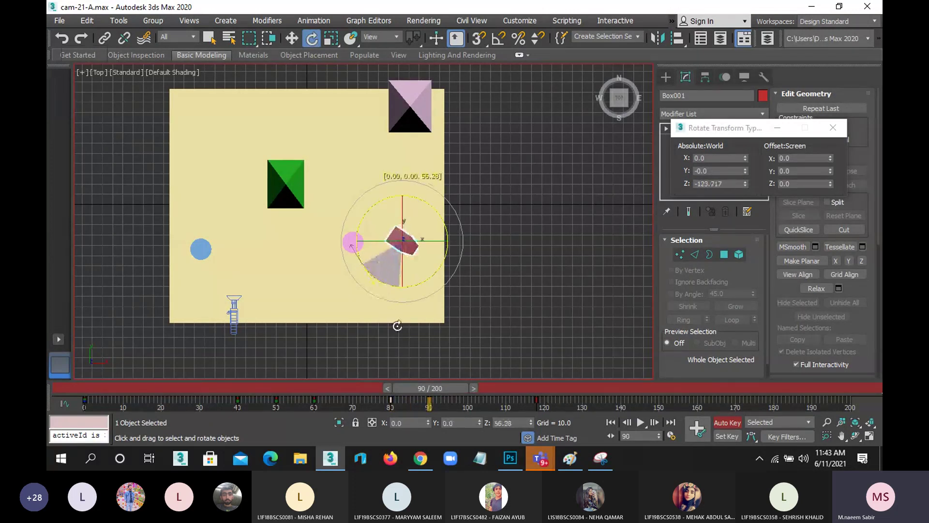
mouse_move(429, 393)
mouse_down()
mouse_move(425, 400)
mouse_move(474, 404)
mouse_move(449, 402)
mouse_up()
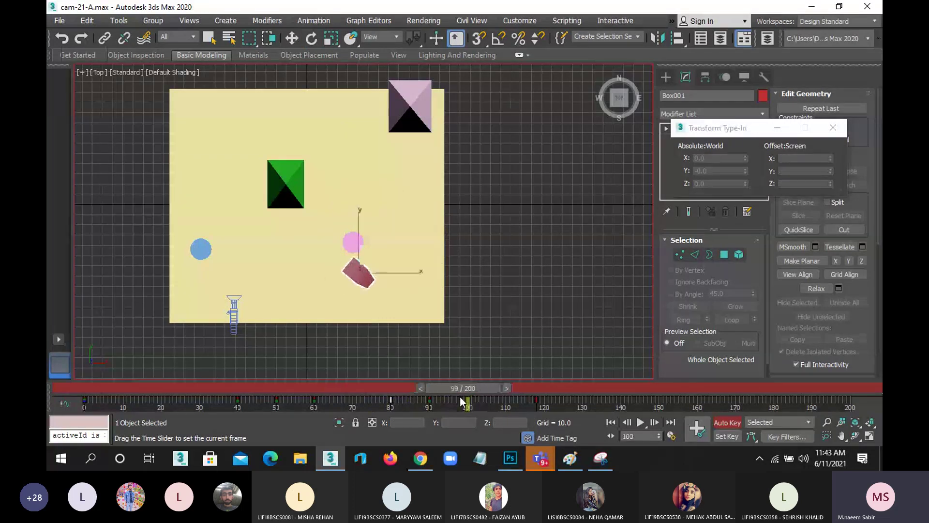
Step: Rotate the box at frames 95, 102 and 118 (175.2°), then scrub back to review
key(e)
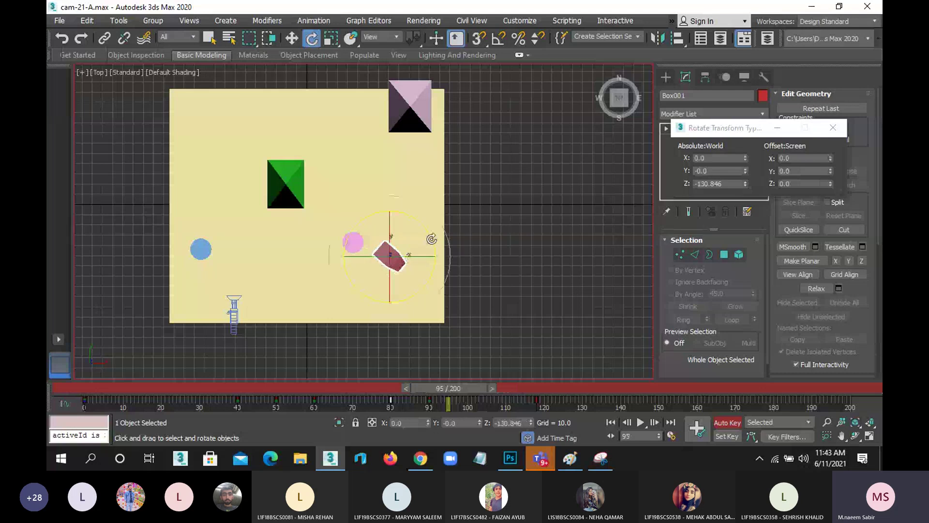
mouse_move(431, 256)
mouse_down()
mouse_move(446, 392)
mouse_move(525, 388)
mouse_move(451, 386)
mouse_move(475, 388)
mouse_up()
key(e)
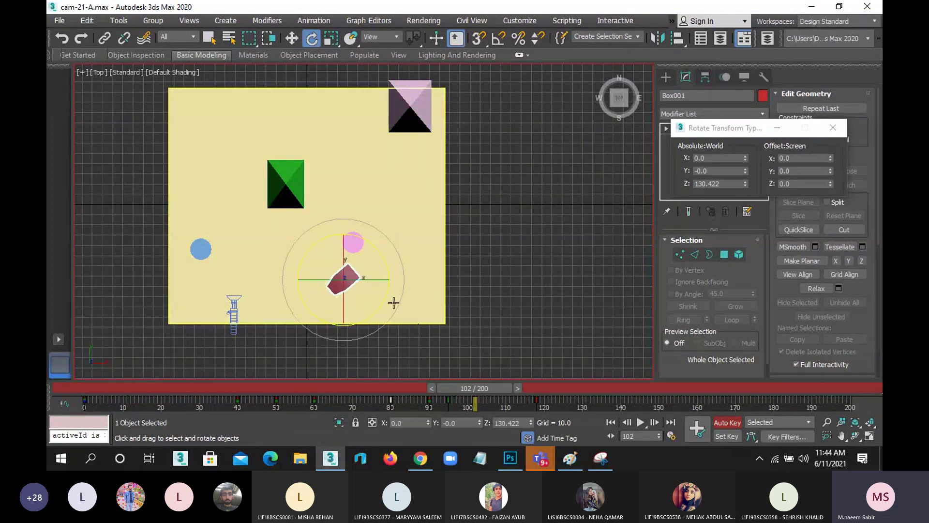
drag(384, 300, 382, 351)
drag(484, 391, 542, 392)
key(e)
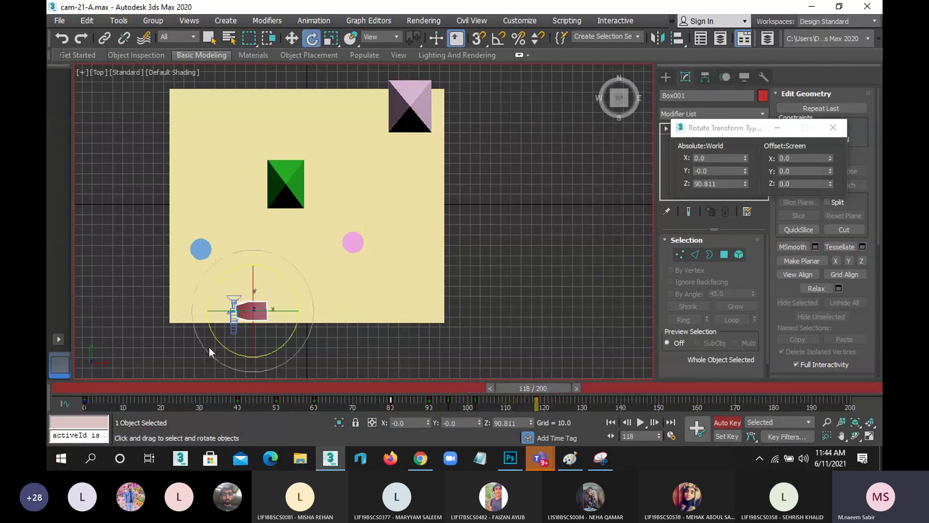
drag(223, 348, 292, 16)
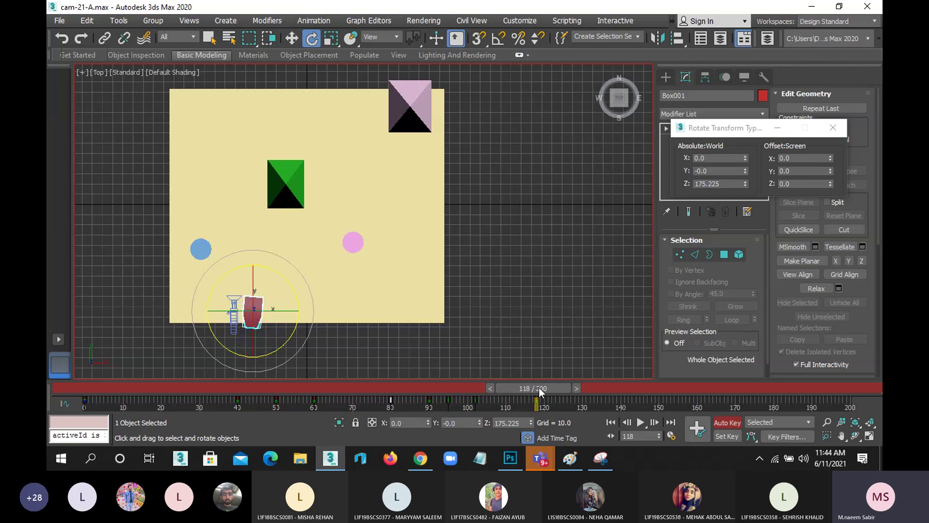
mouse_move(539, 388)
mouse_down()
mouse_move(177, 400)
mouse_move(355, 402)
mouse_move(508, 422)
mouse_move(47, 389)
mouse_up()
Step: Rewind to frame 0, deselect, maximize and zoom out the Perspective view, then play the animation
key(e)
click(833, 127)
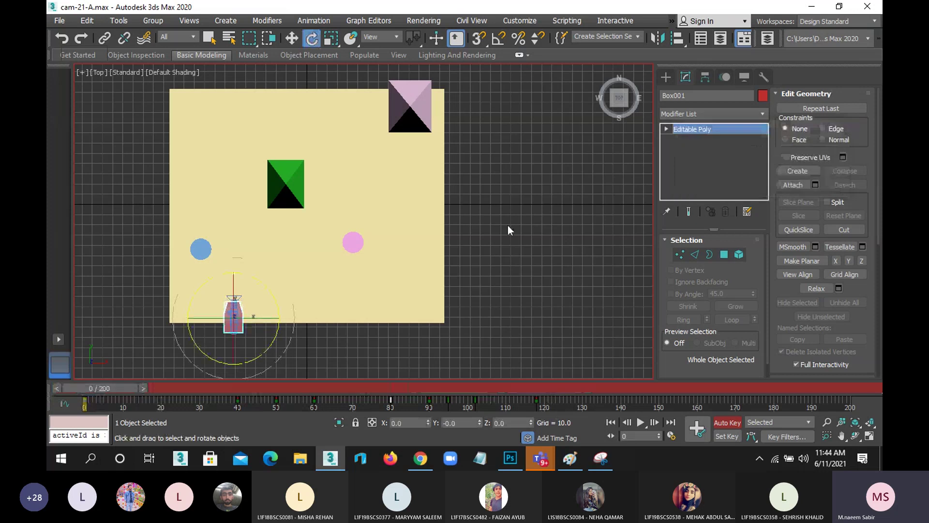
click(517, 220)
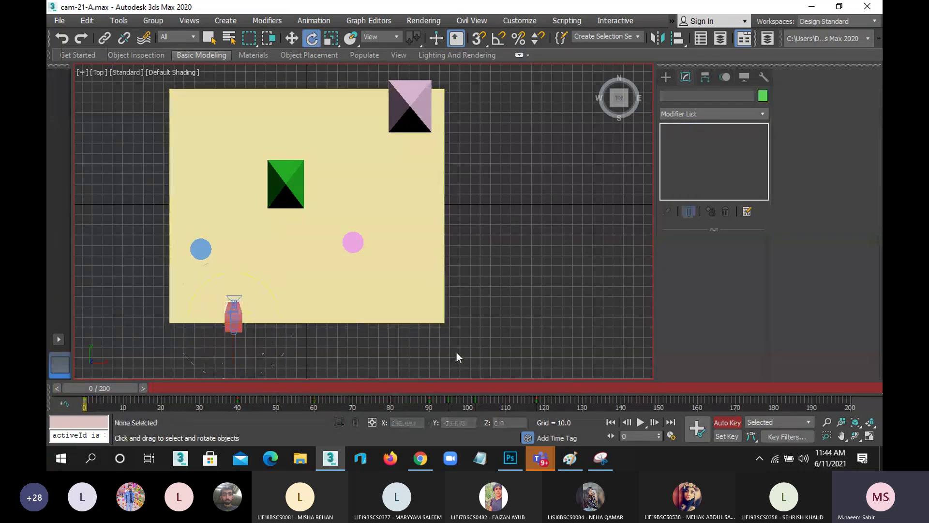
key(p)
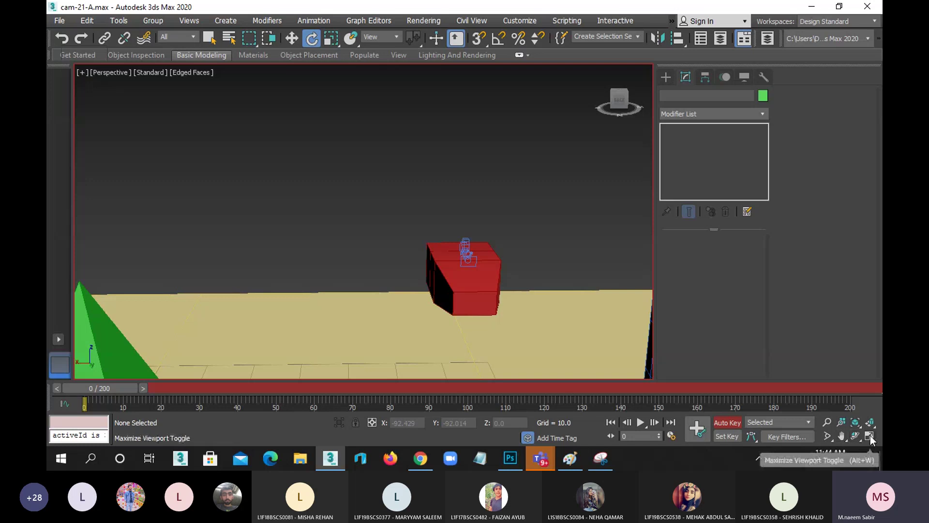
scroll(510, 242, down, 5)
middle_drag(431, 186, 440, 195)
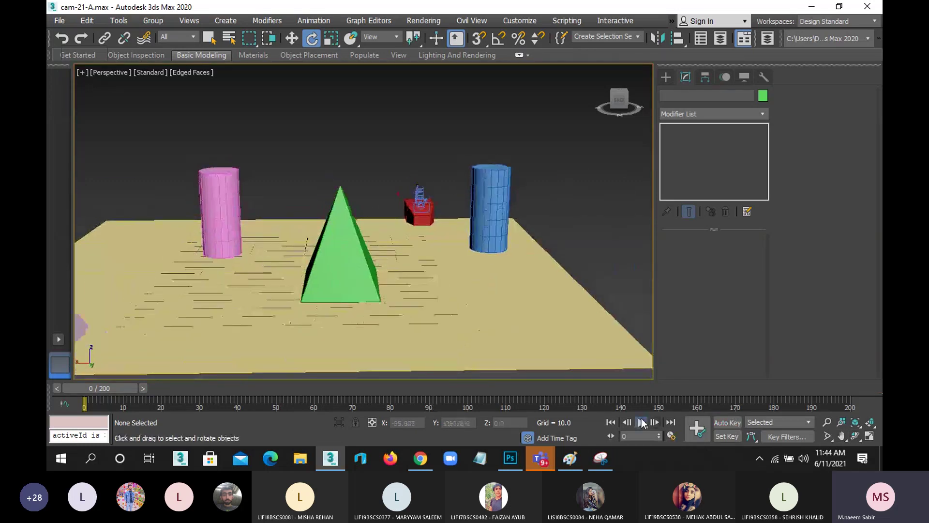
click(643, 423)
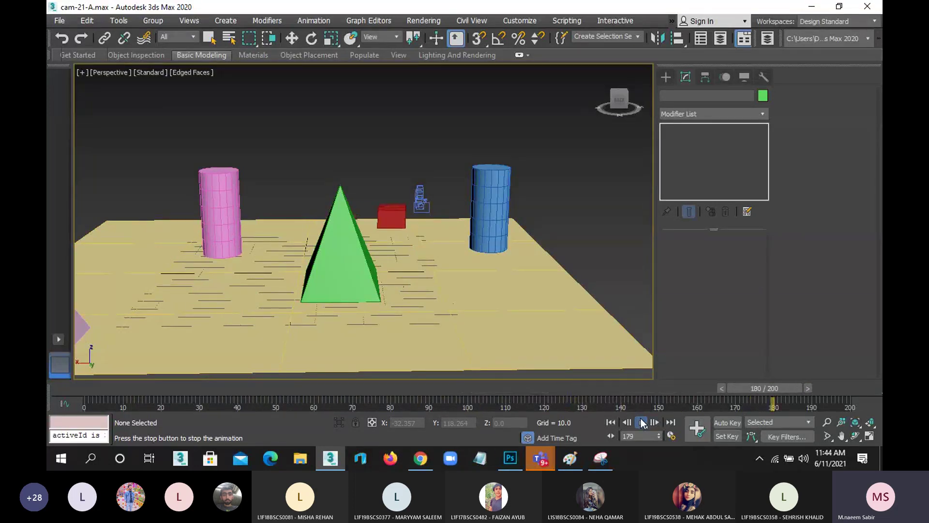
Step: Restore the four-view layout and replay the animation with the Camera001 view active
key(e)
click(870, 435)
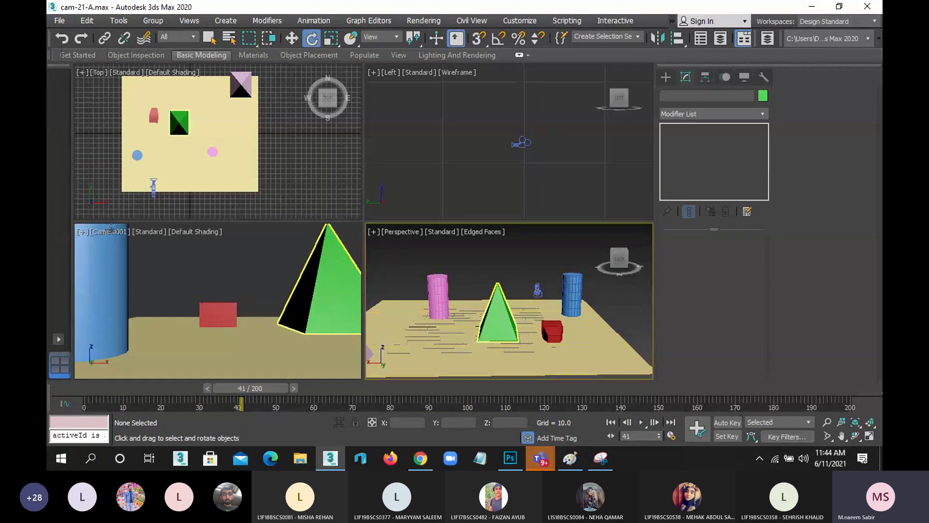
click(159, 257)
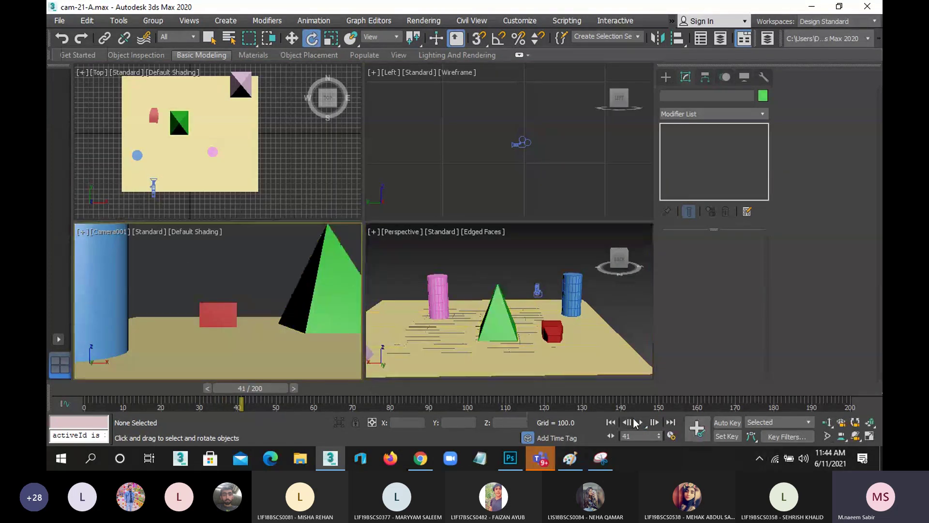
click(636, 422)
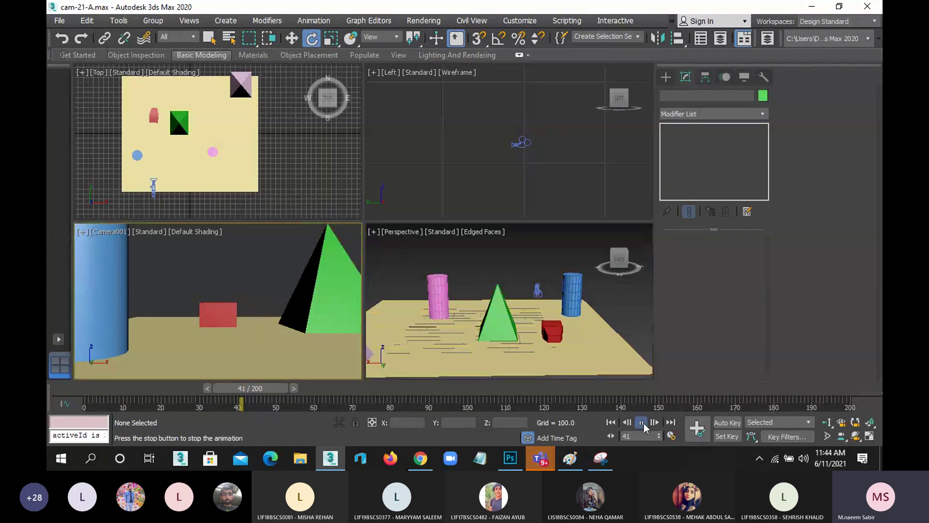
click(490, 255)
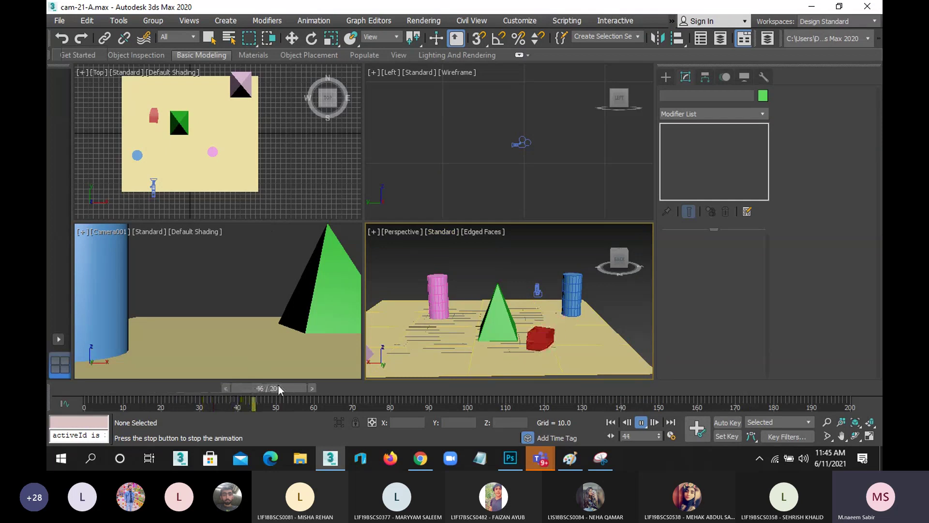
Step: Rewind to frame 0 and zoom and pan the Top view to centre the box
mouse_move(288, 387)
mouse_down()
mouse_move(91, 393)
mouse_move(166, 403)
mouse_move(47, 384)
mouse_move(186, 404)
mouse_move(73, 406)
mouse_up()
key(e)
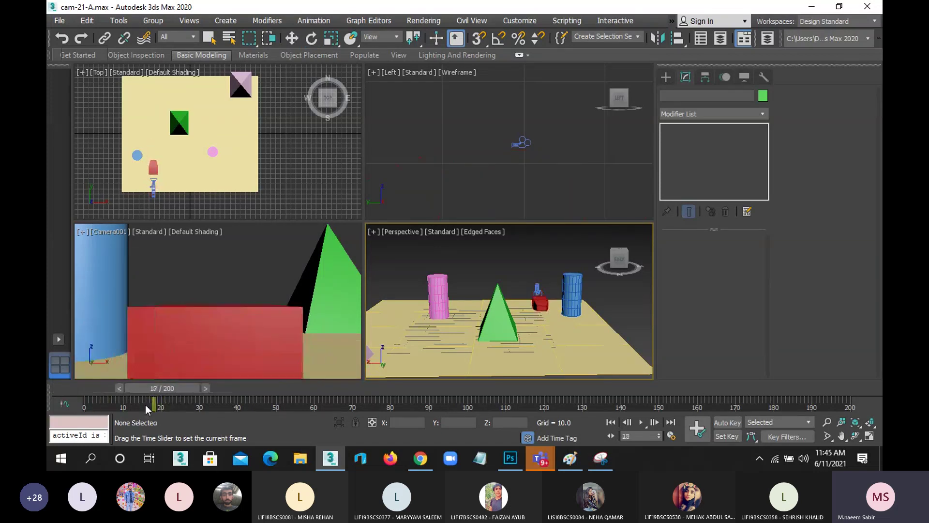
key(e)
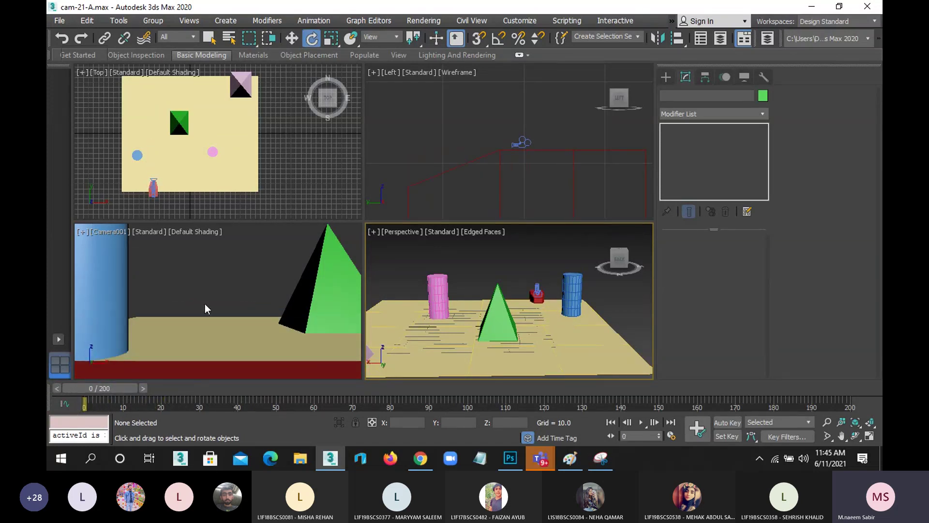
scroll(149, 184, up, 3)
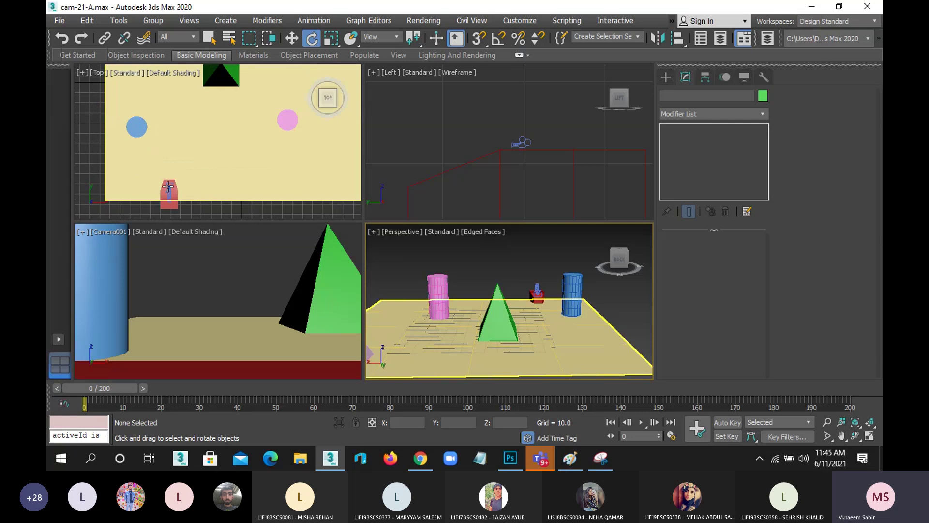
scroll(148, 184, up, 2)
middle_drag(203, 166, 206, 142)
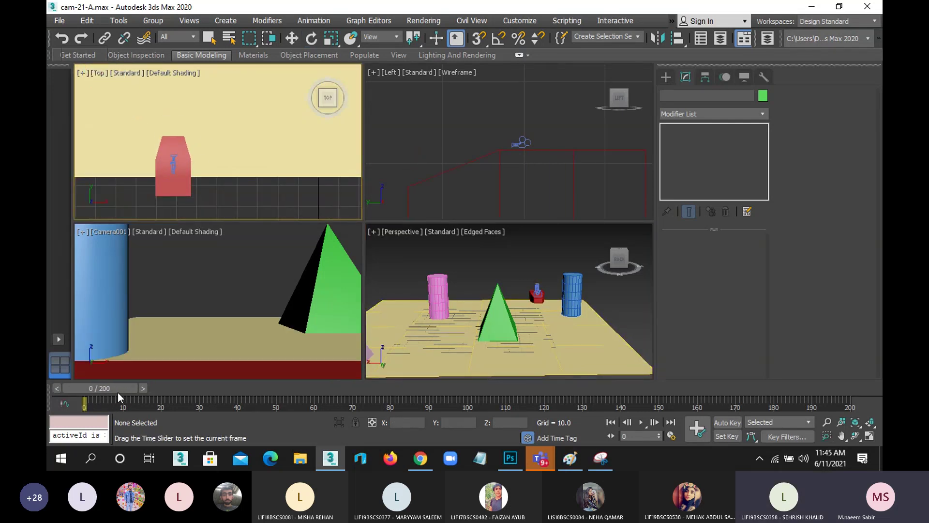
key(e)
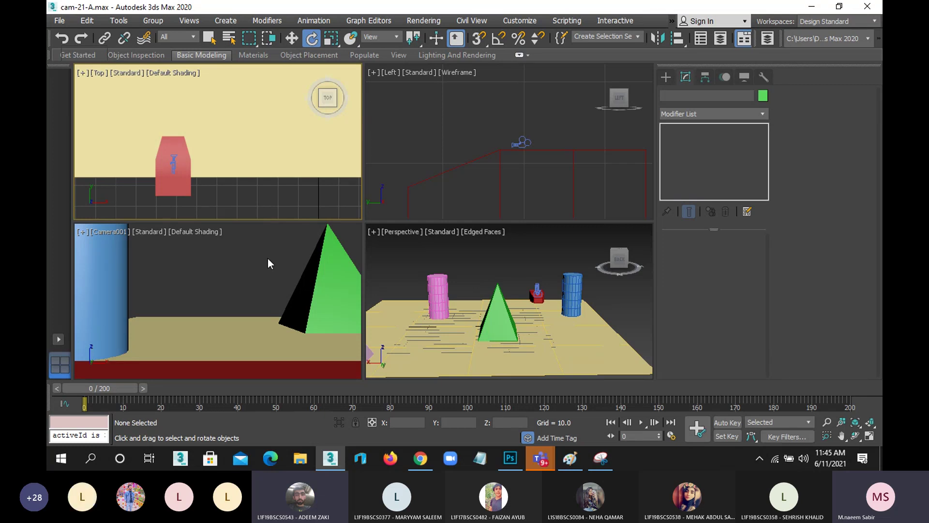
Step: Maximize the Left view and select Camera001
click(445, 139)
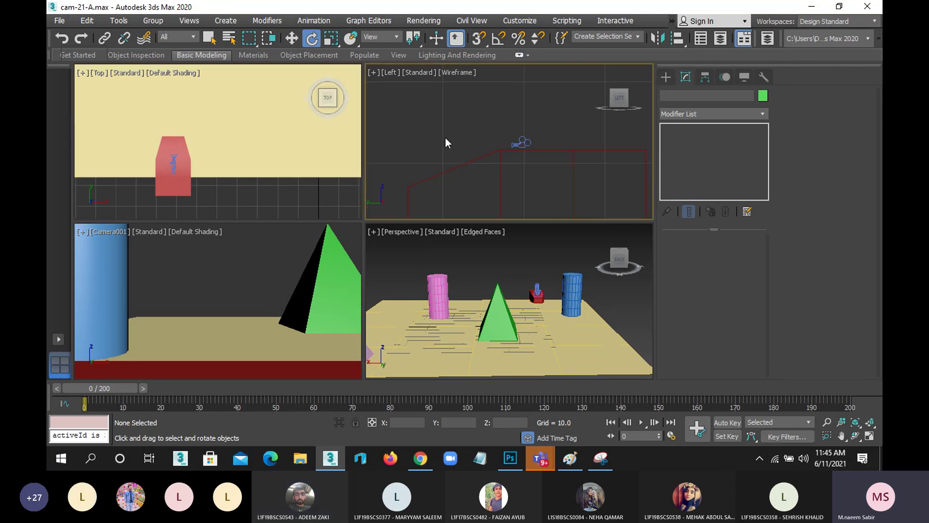
click(871, 435)
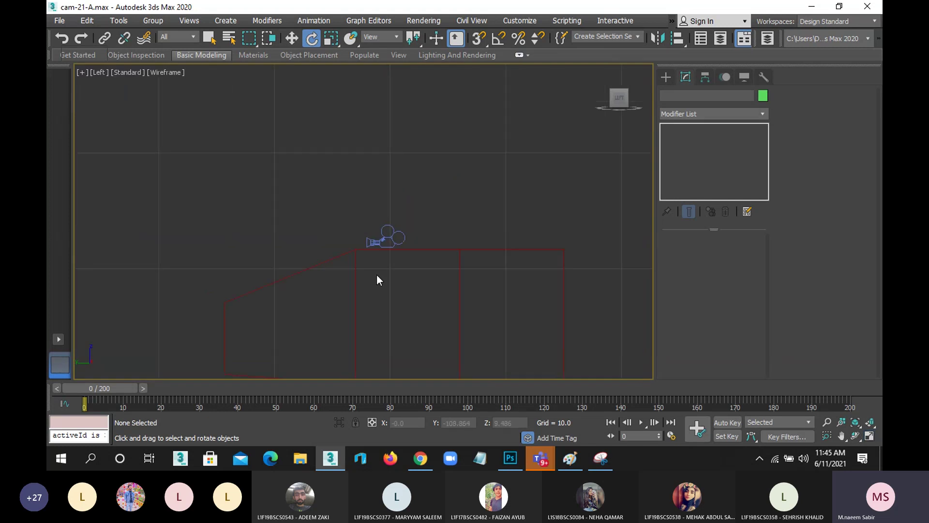
scroll(377, 273, down, 3)
click(392, 242)
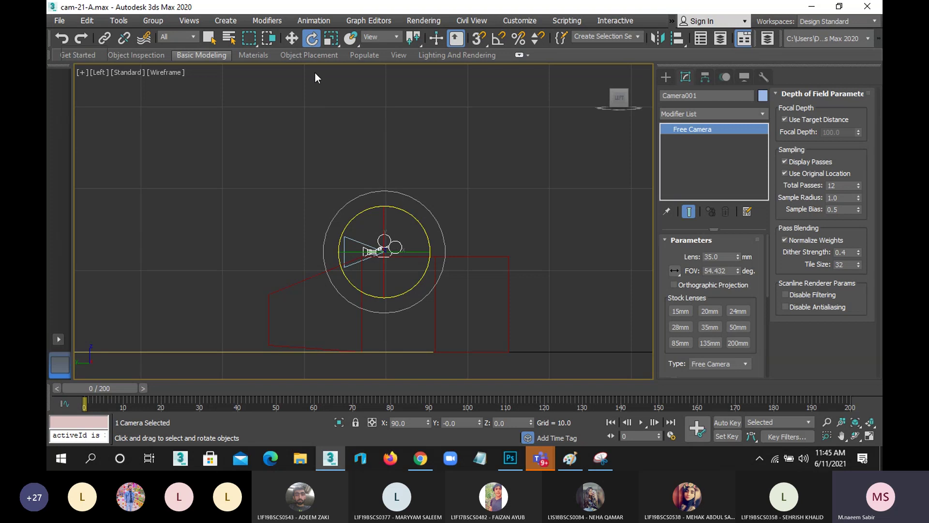
click(292, 39)
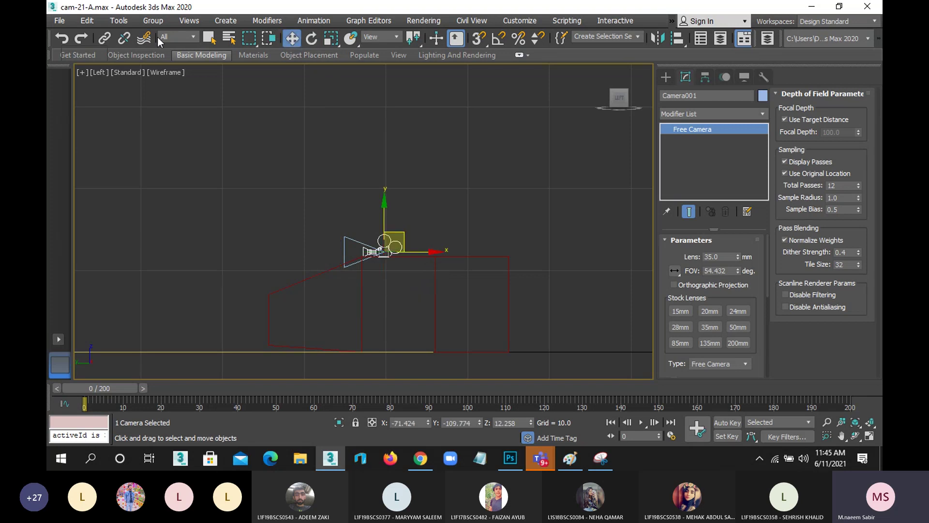
Step: Link Camera001 to the red box with Select and Link, then restore four viewports
click(104, 38)
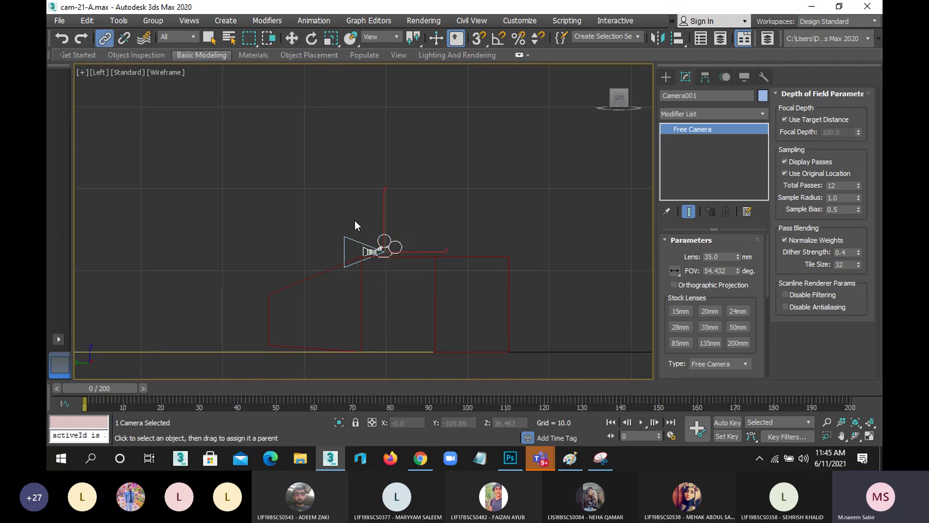
scroll(358, 220, up, 3)
middle_drag(360, 233, 309, 183)
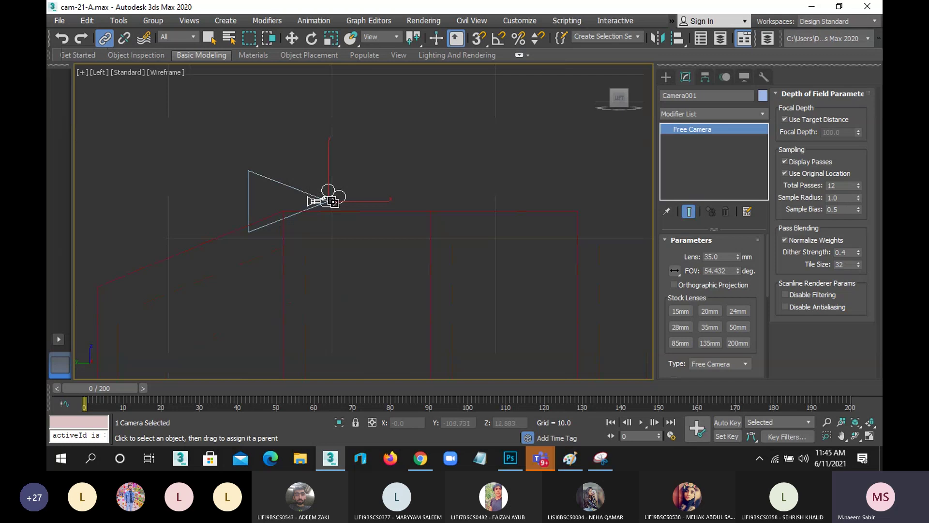
drag(472, 208, 489, 211)
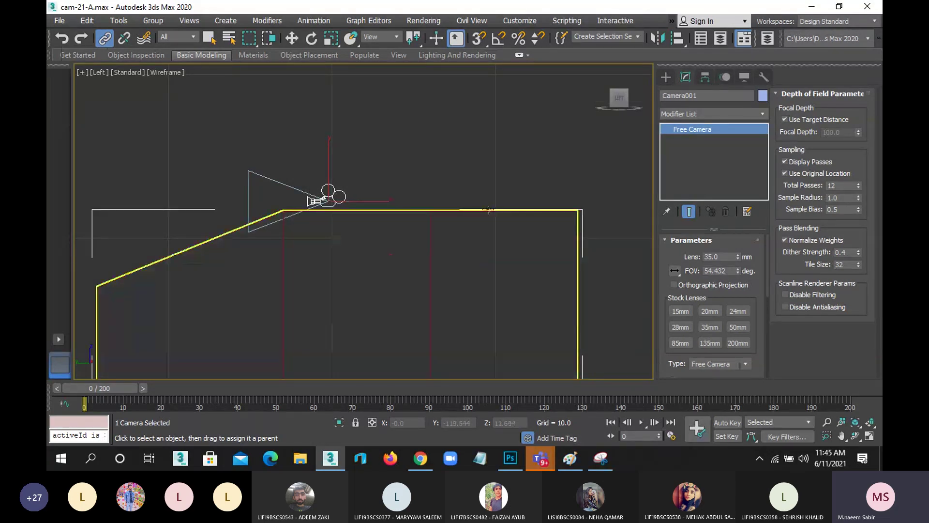
key(w)
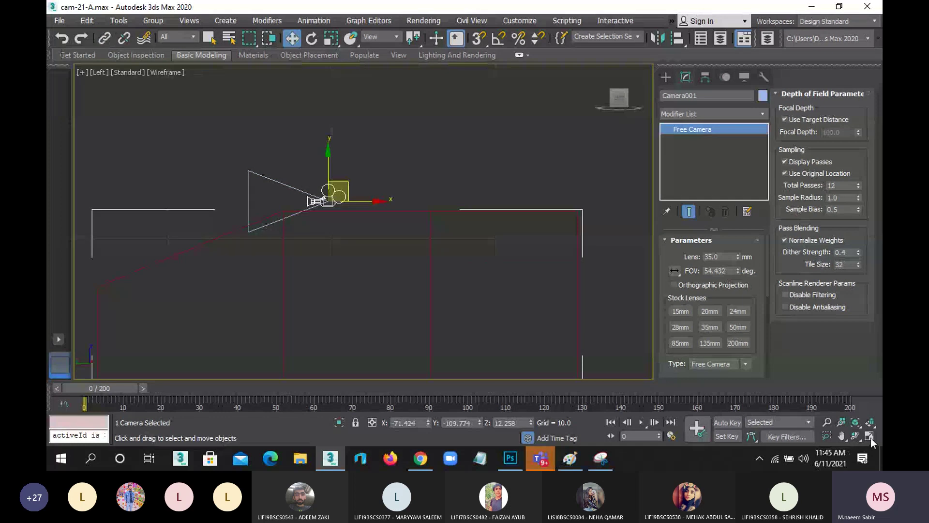
click(870, 437)
middle_click(237, 316)
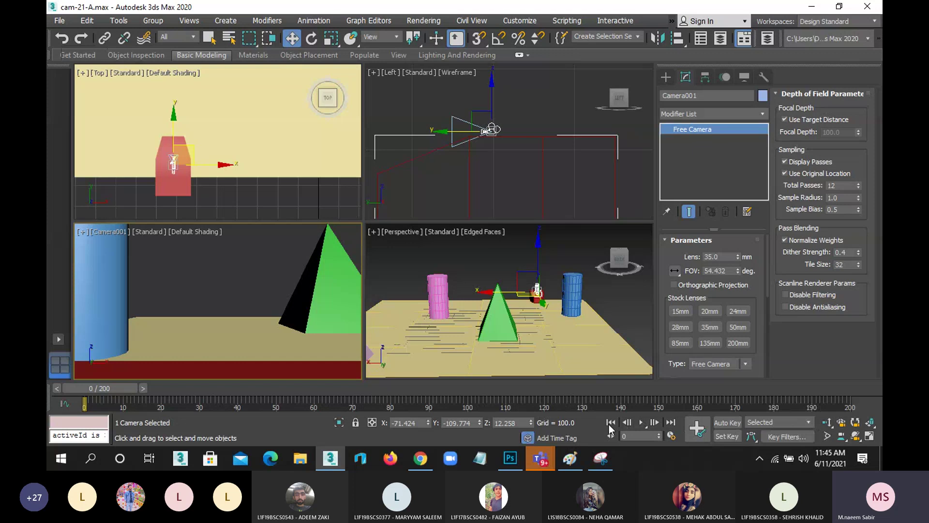
Step: Play the animation and adjust the Perspective and Top views to watch Camera001 follow the box
click(642, 422)
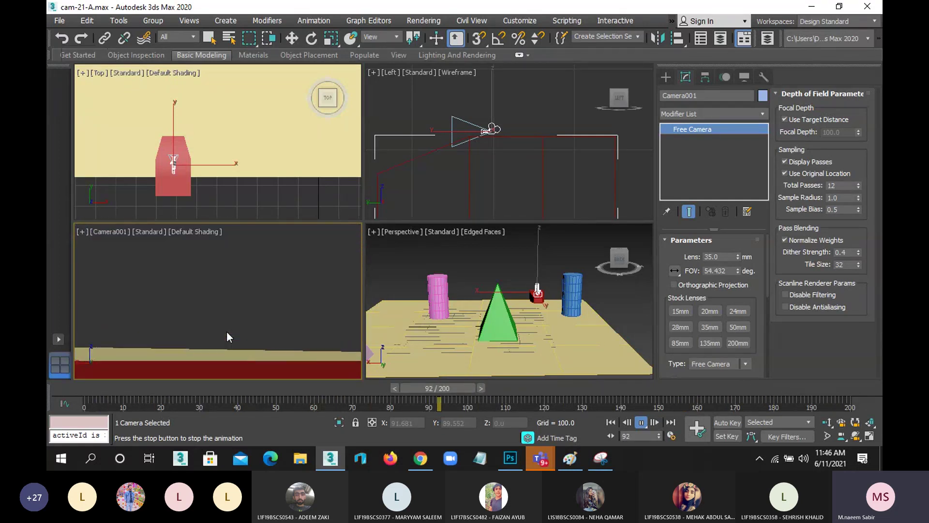
right_click(497, 265)
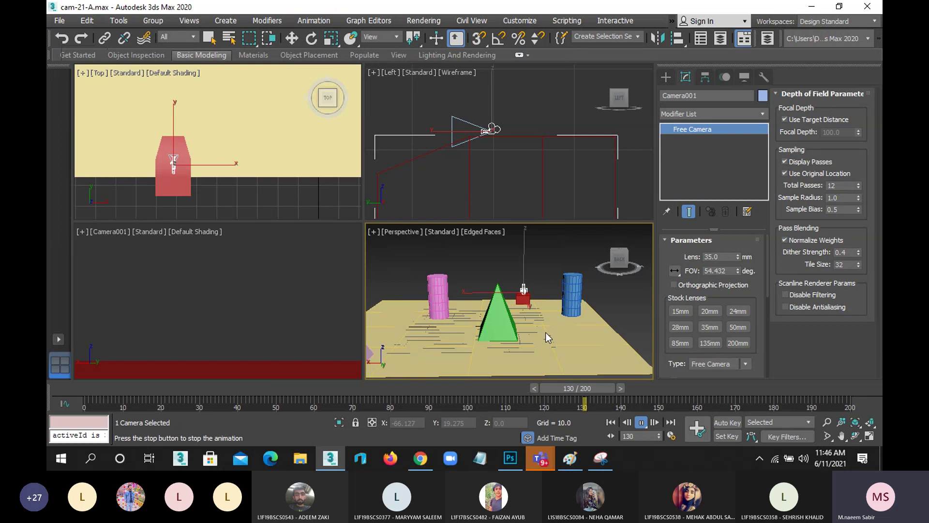
scroll(280, 135, down, 1)
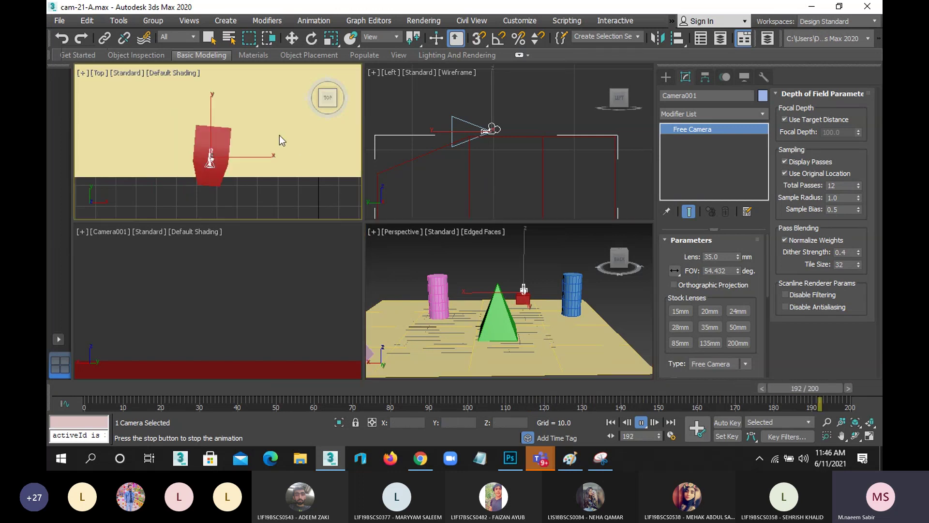
scroll(202, 150, down, 2)
scroll(216, 165, down, 2)
middle_drag(215, 165, 192, 201)
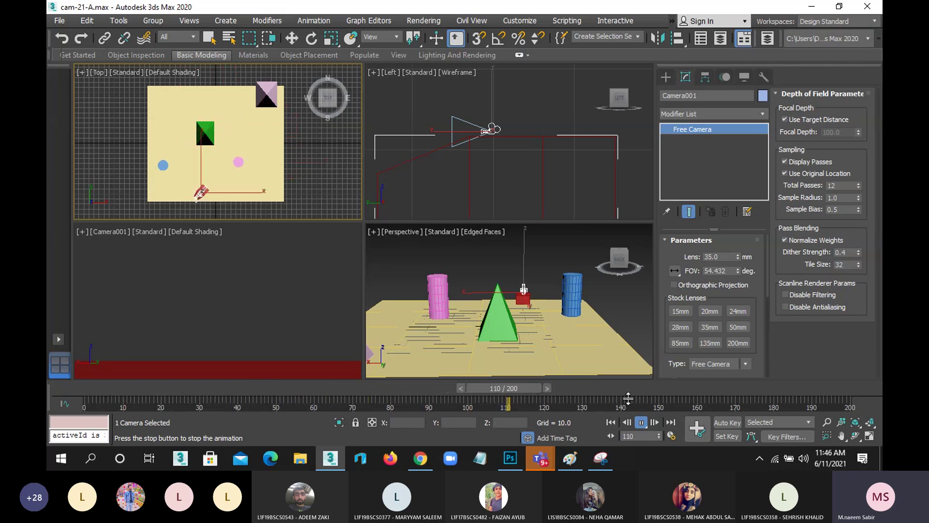
Step: Make one meeting attendee a presenter in Teams, then minimize the meeting window
mouse_move(540, 457)
click(537, 391)
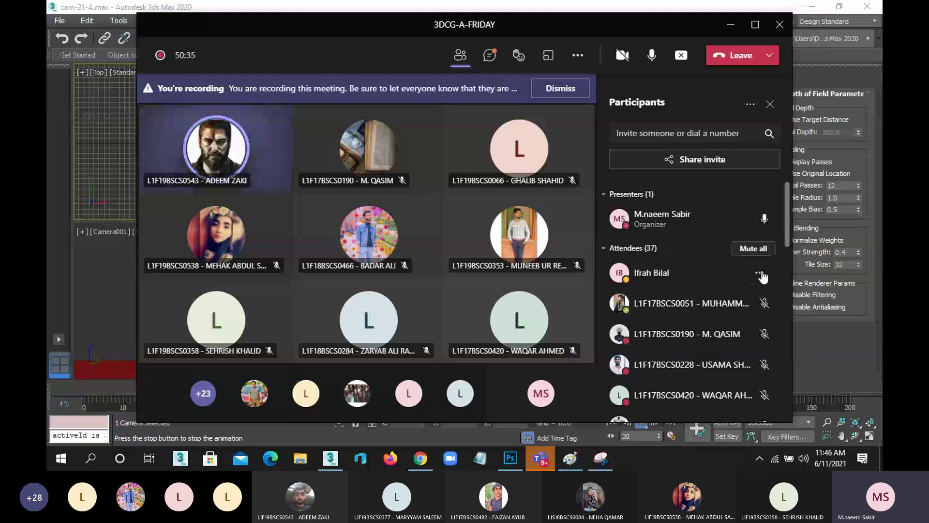
click(759, 274)
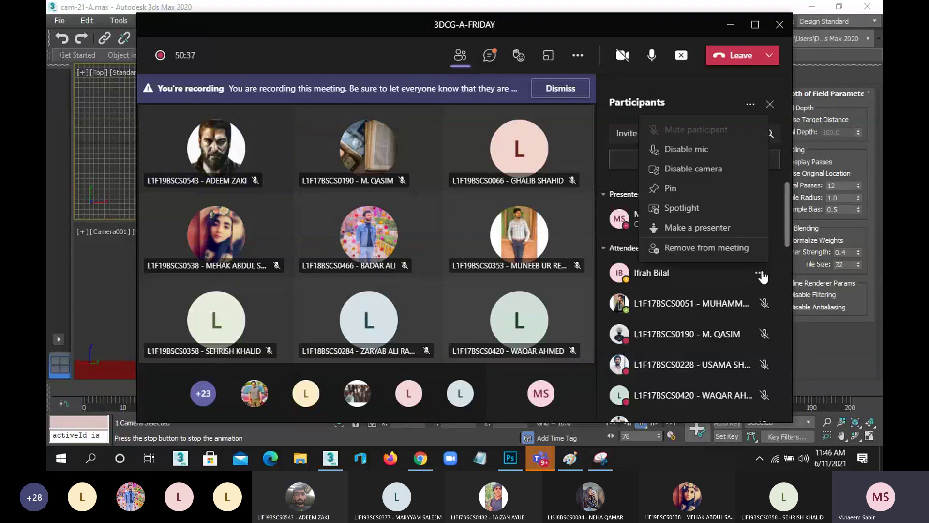
click(709, 232)
click(587, 246)
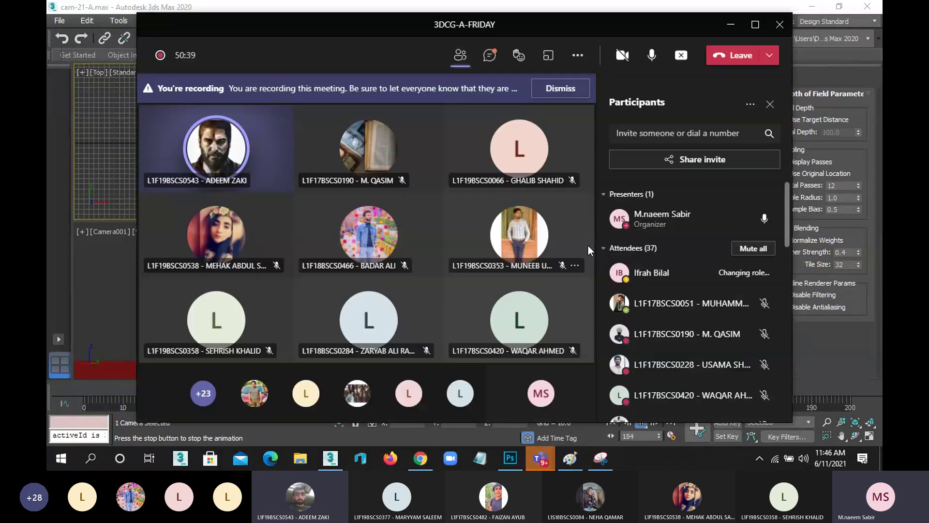
click(729, 26)
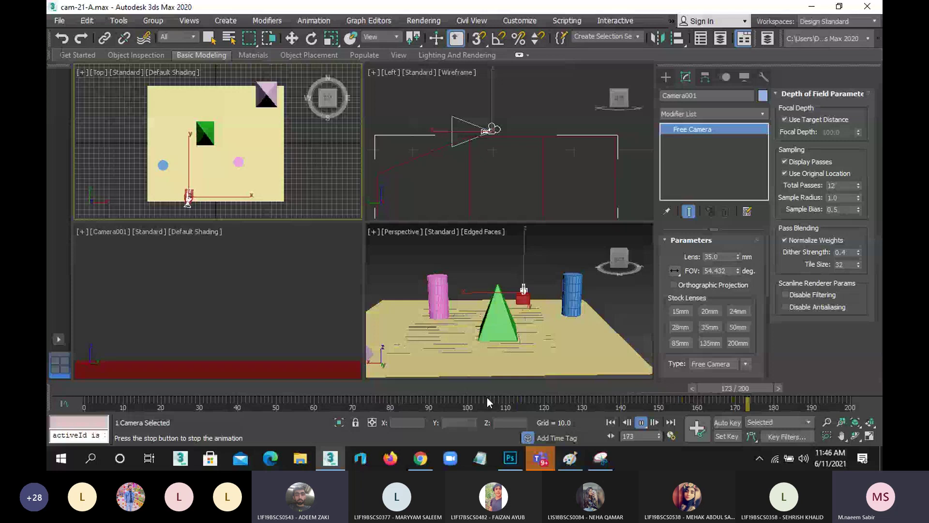
Step: Stop playback at frame 0 and place a free camera, Camera002, beside the box in the Top viewport
key(Escape)
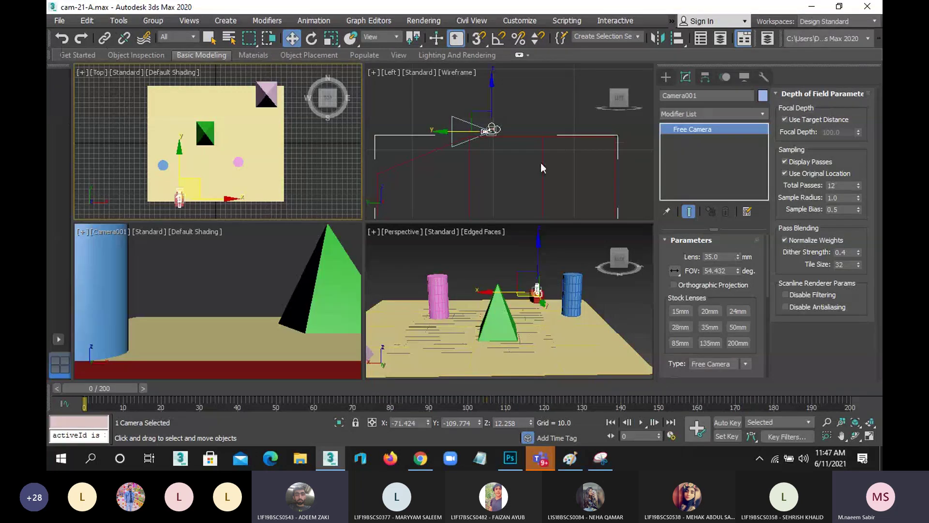
right_click(448, 169)
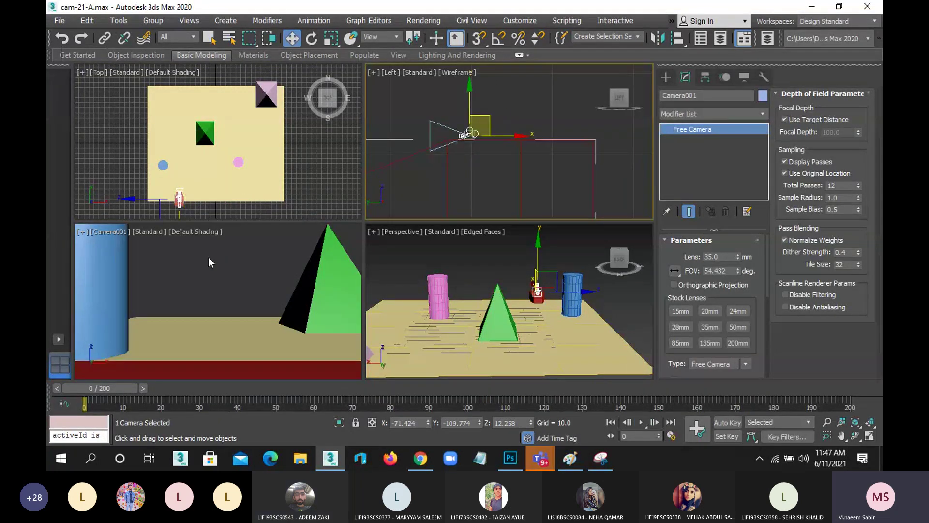
scroll(143, 128, down, 2)
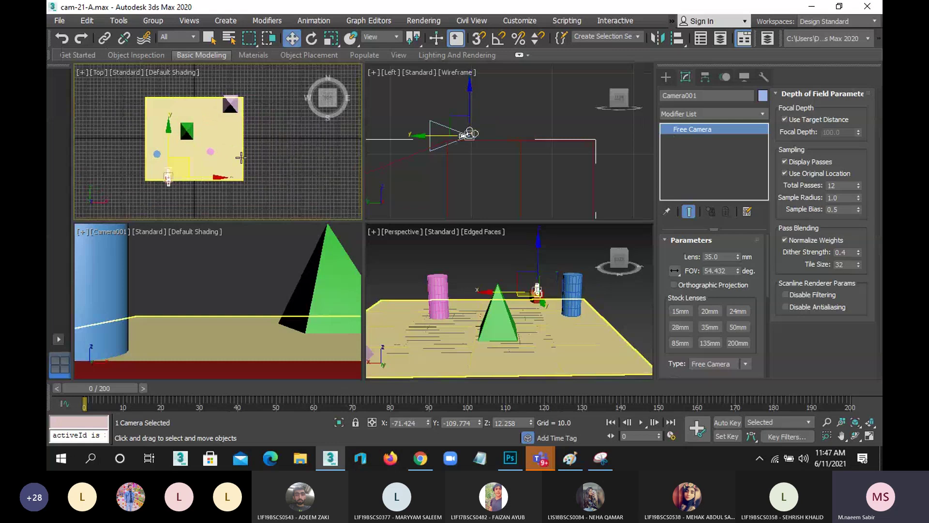
click(666, 75)
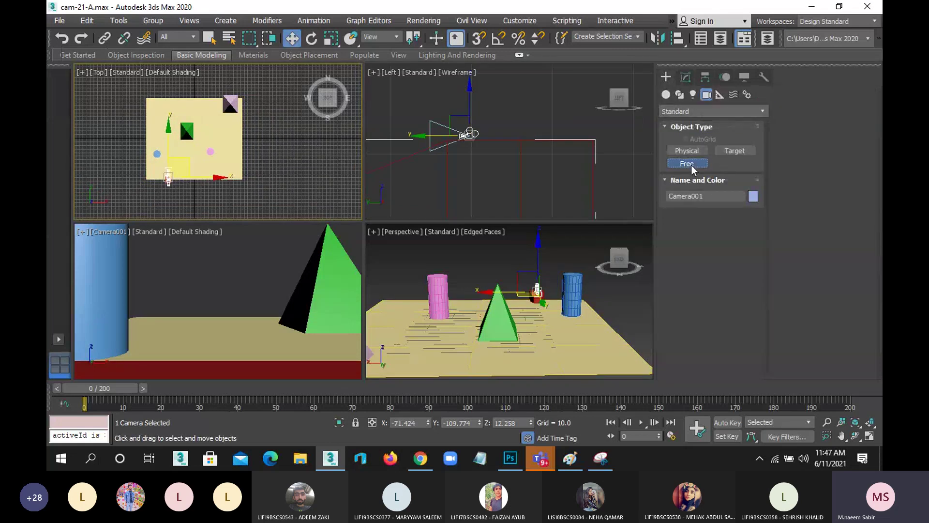
click(691, 164)
scroll(174, 164, up, 3)
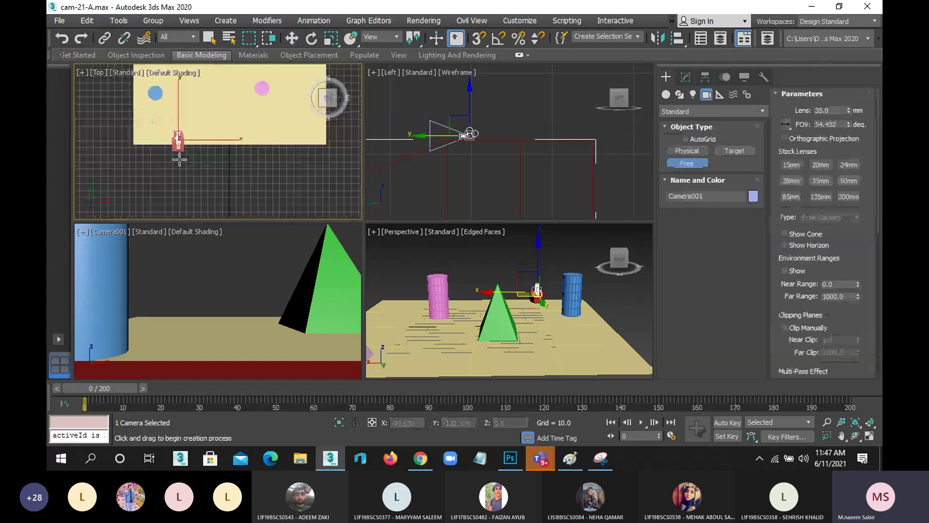
click(178, 171)
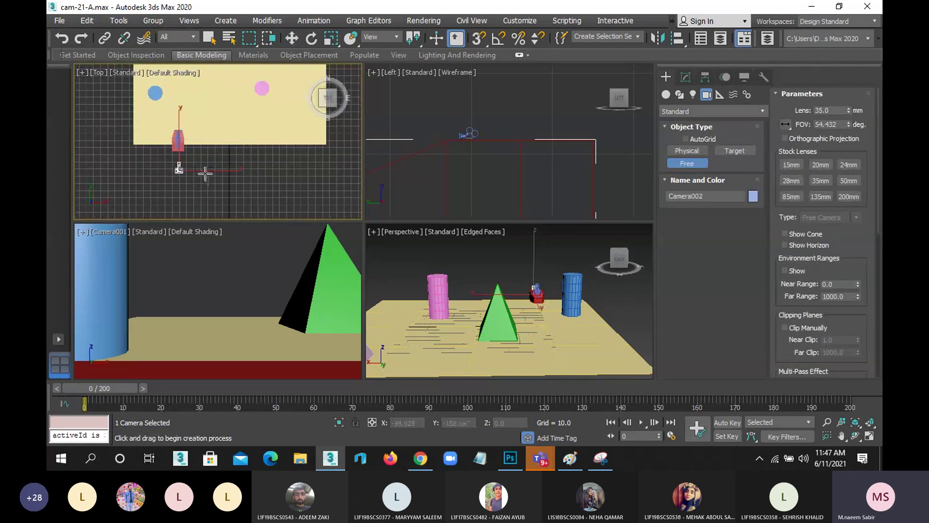
right_click(179, 169)
click(317, 41)
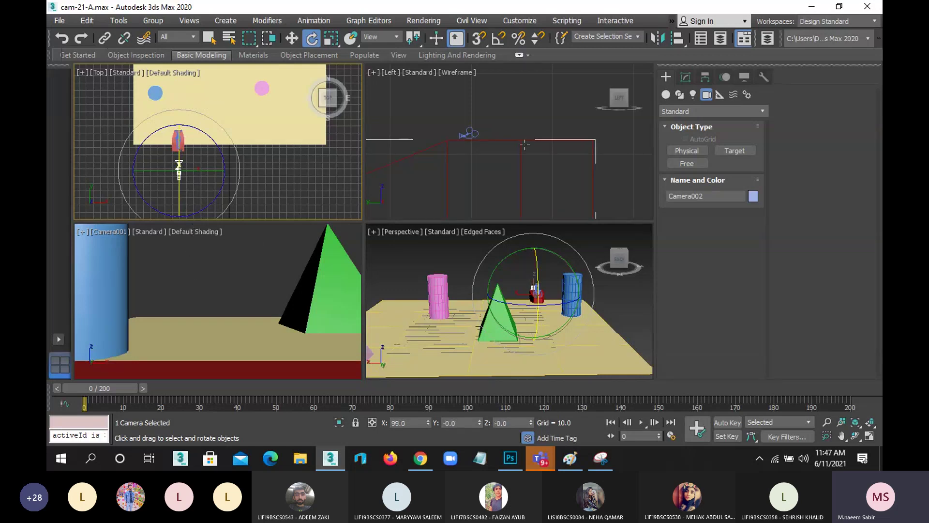
Step: Frame Camera002 in the Left viewport and raise it above the ground
scroll(524, 144, up, 3)
middle_drag(549, 181, 464, 145)
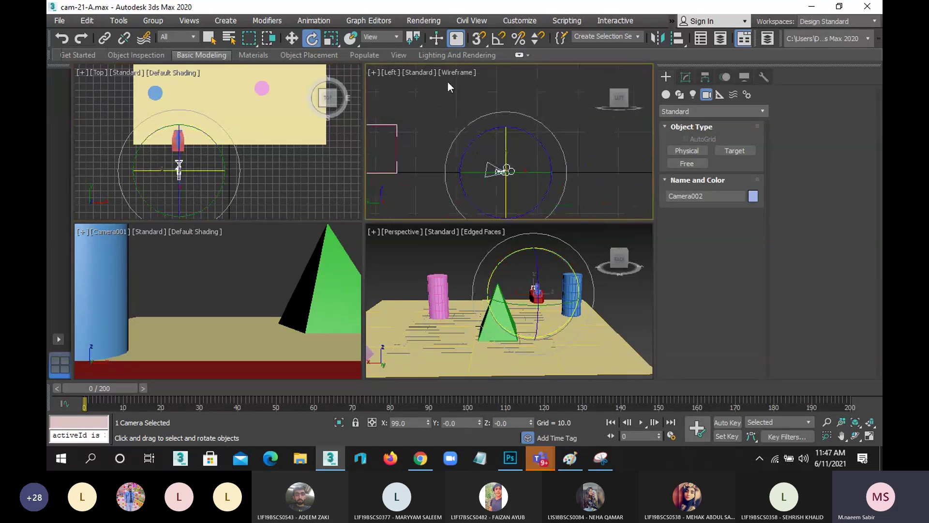
click(292, 38)
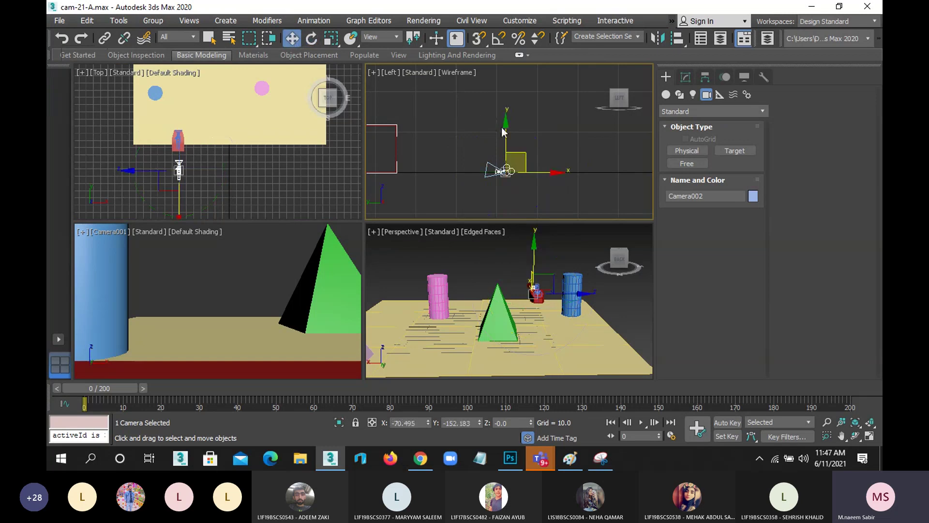
drag(525, 153, 502, 94)
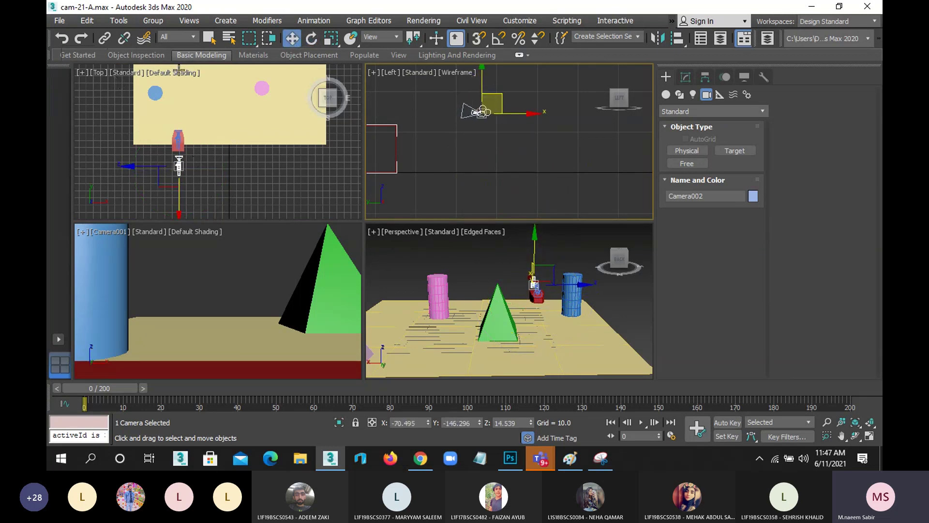
Step: Switch the top-left viewport to look through Camera002, showing the blue cylinder and green pyramid
click(169, 73)
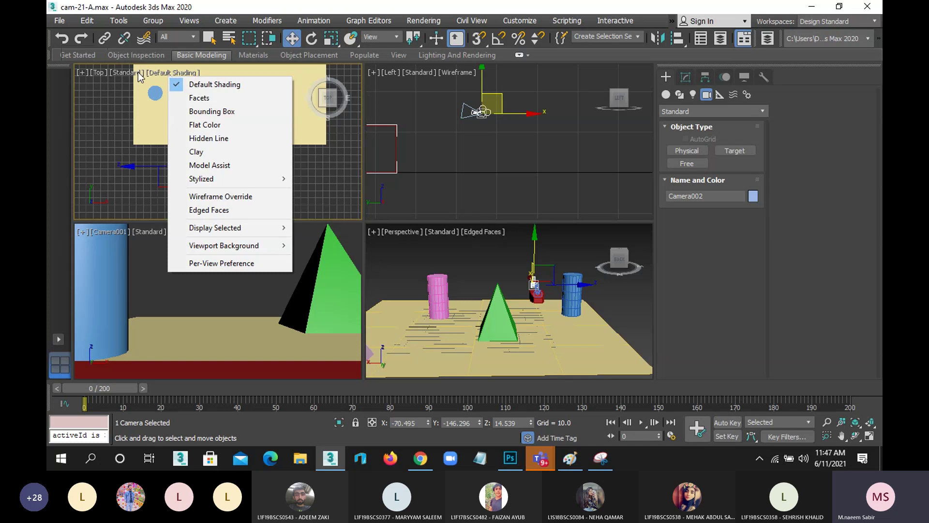
click(116, 72)
click(119, 72)
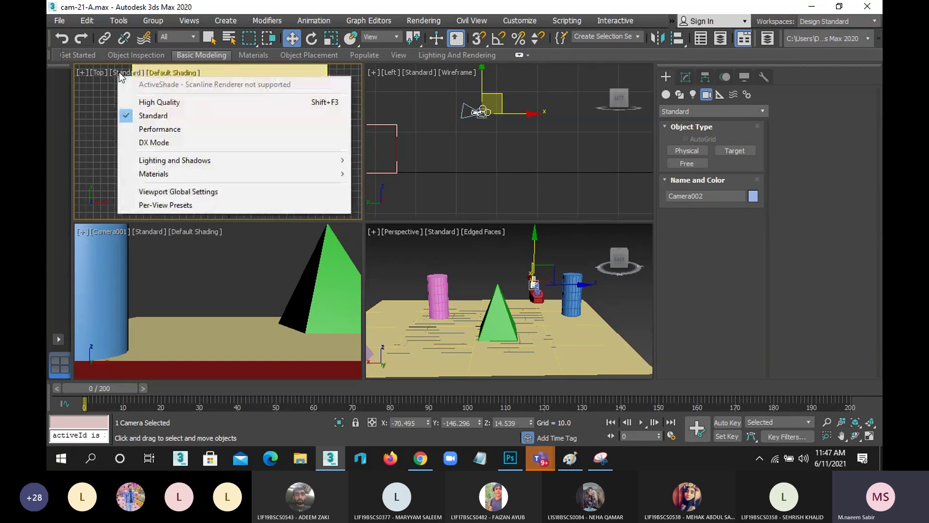
click(93, 72)
mouse_move(188, 84)
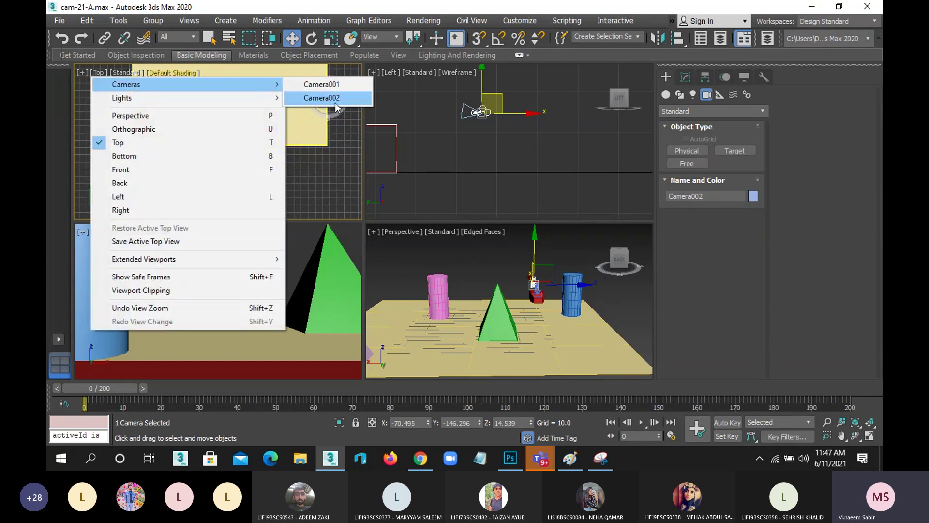
click(321, 98)
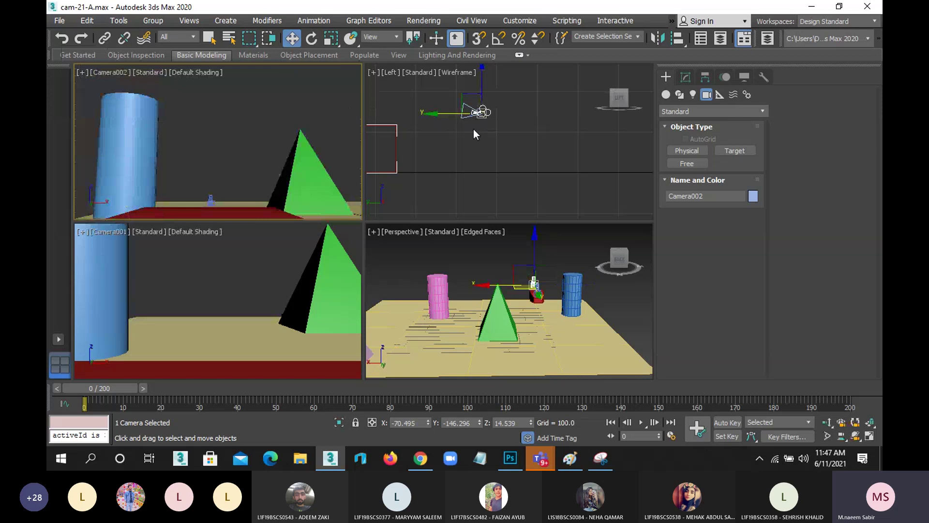
scroll(473, 129, down, 3)
Step: Move and tilt Camera002 so it sits raised behind the red box, looking down
drag(536, 125, 567, 127)
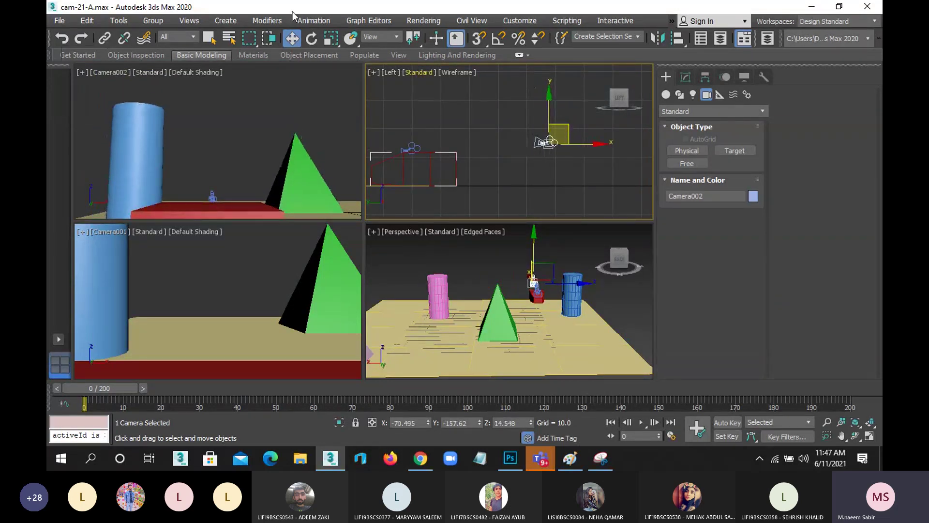
click(312, 39)
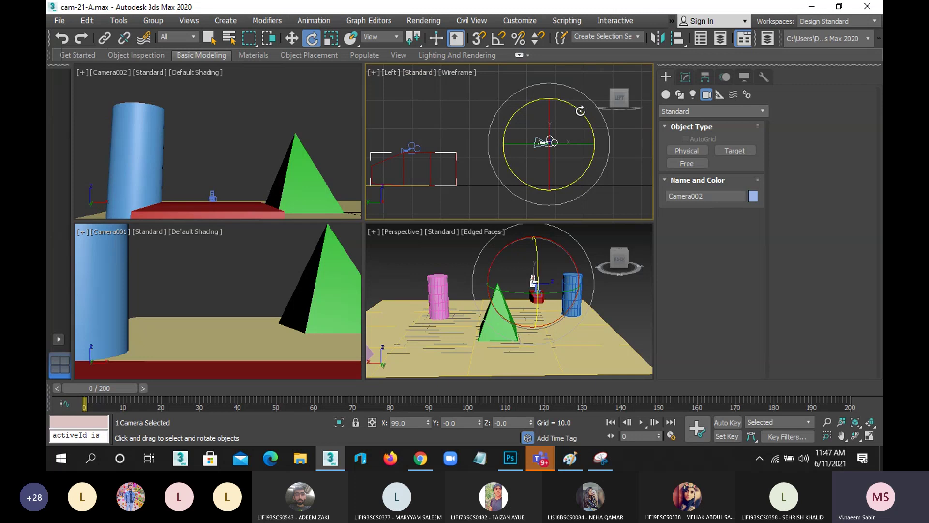
drag(580, 111, 573, 93)
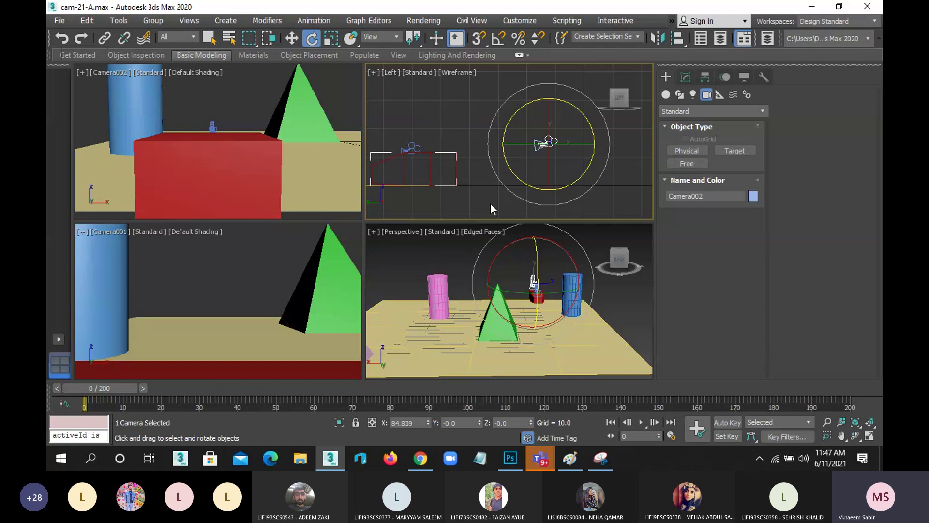
scroll(506, 154, down, 2)
scroll(506, 154, down, 2)
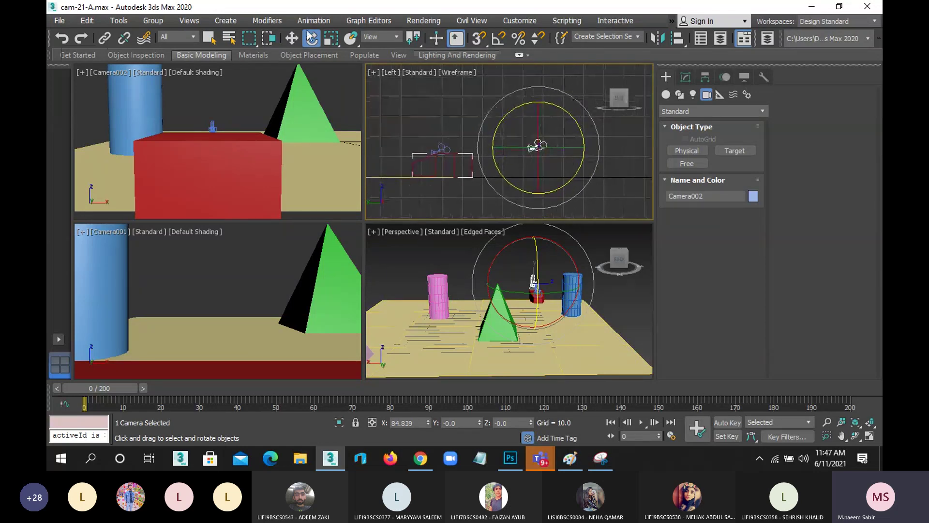
click(294, 41)
drag(557, 130, 568, 110)
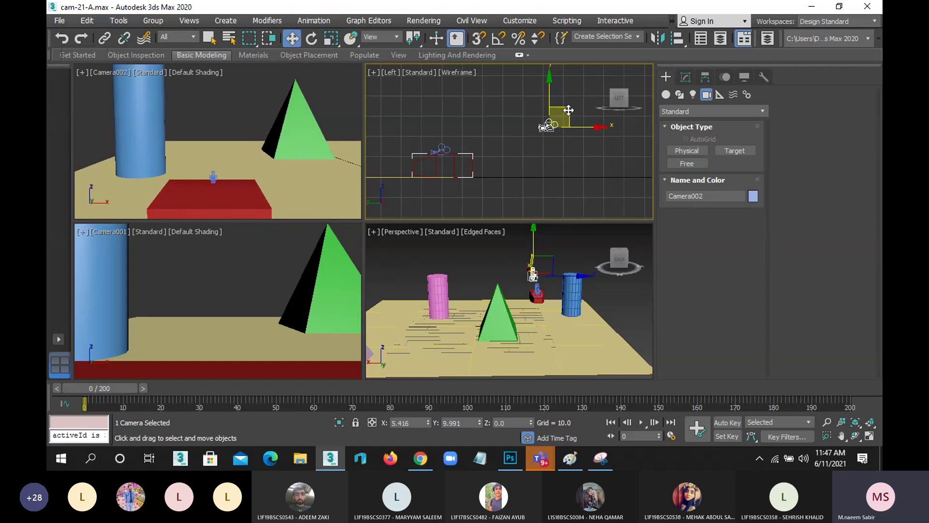
click(312, 38)
drag(508, 107, 509, 111)
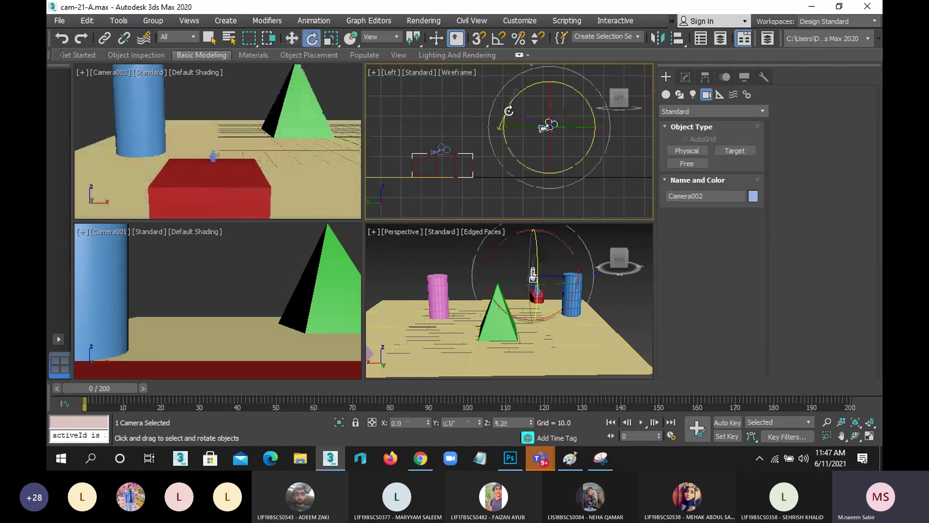
Step: Give Camera002 a 24 mm stock lens, scrub ahead to check, then return to frame 0
click(685, 78)
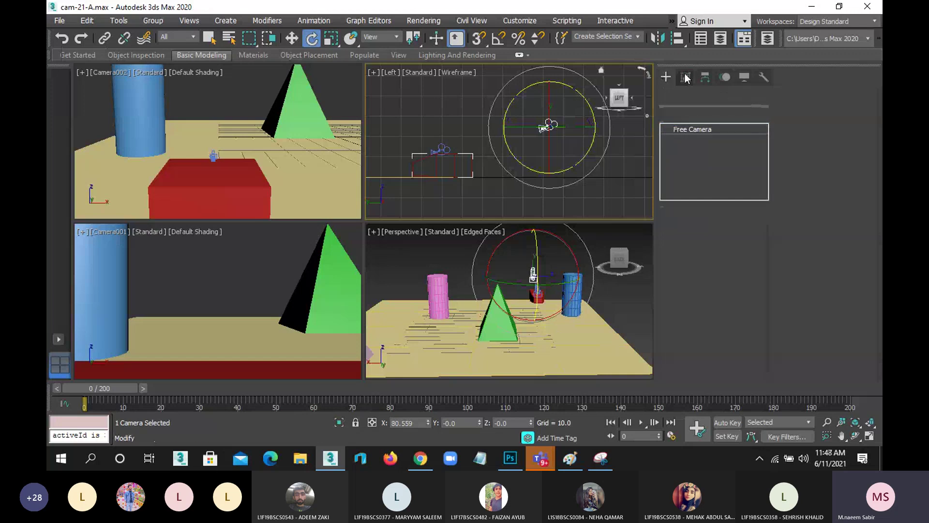
click(736, 312)
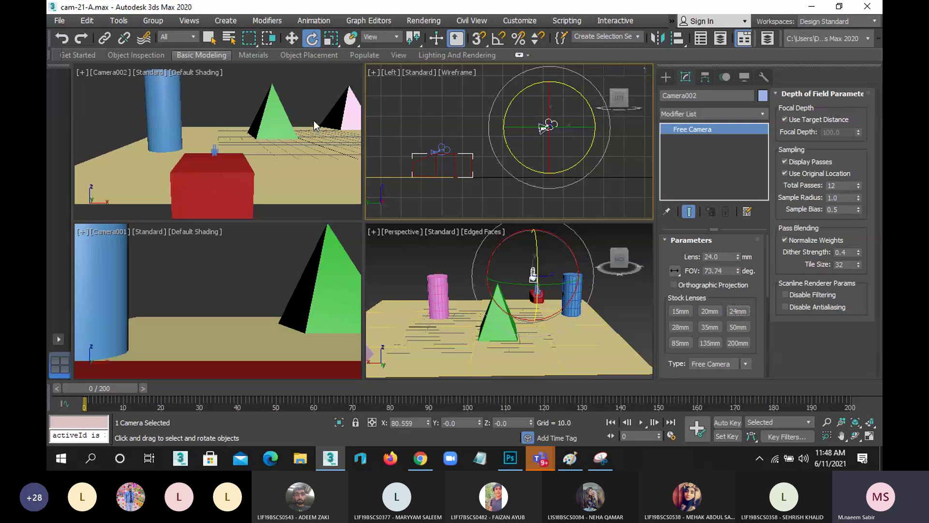
mouse_move(84, 404)
mouse_down()
mouse_move(197, 405)
mouse_move(47, 400)
mouse_move(402, 405)
mouse_up()
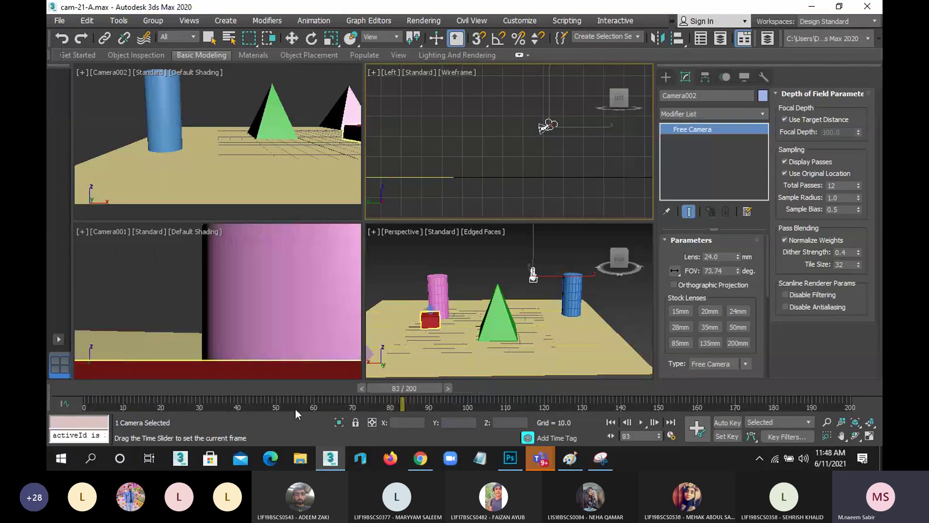
key(Home)
Step: Link Camera002 to the red box as its parent with Select and Link, then play the animation
key(e)
click(294, 42)
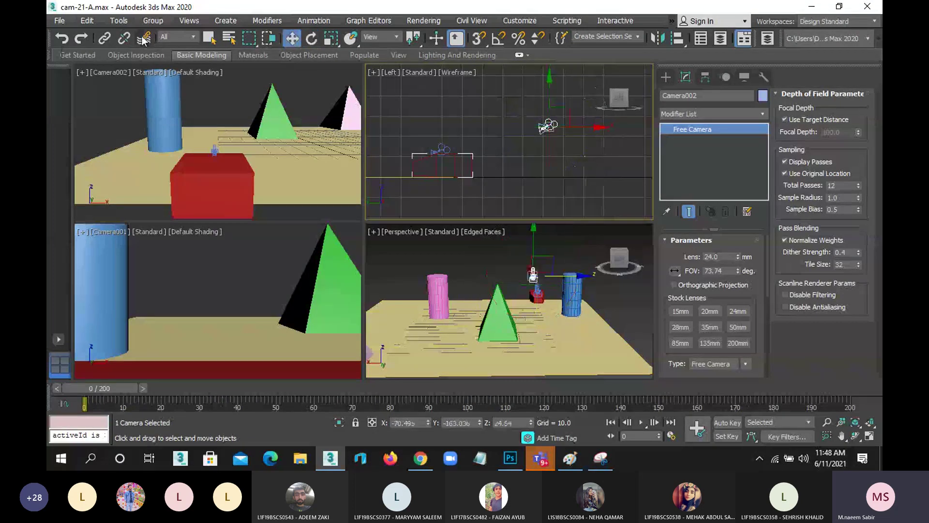
click(106, 41)
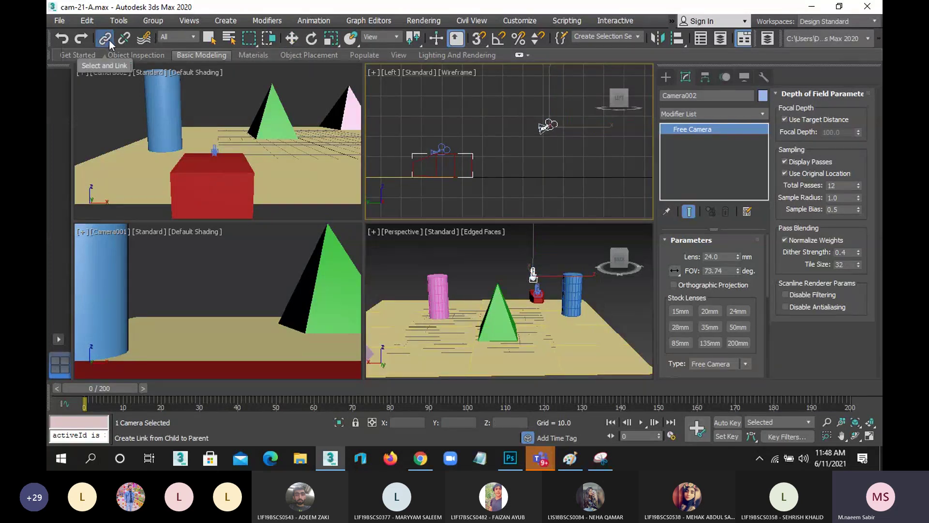
drag(548, 124, 553, 126)
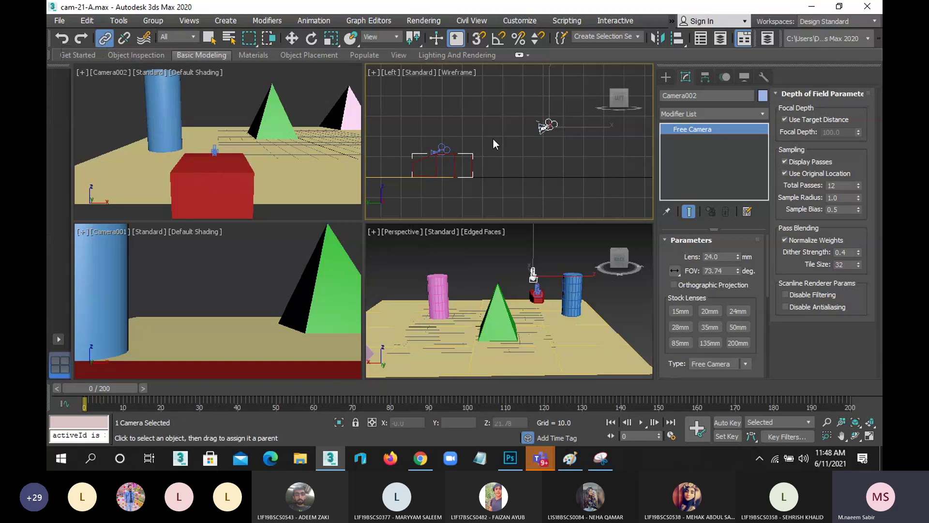
drag(468, 158, 469, 154)
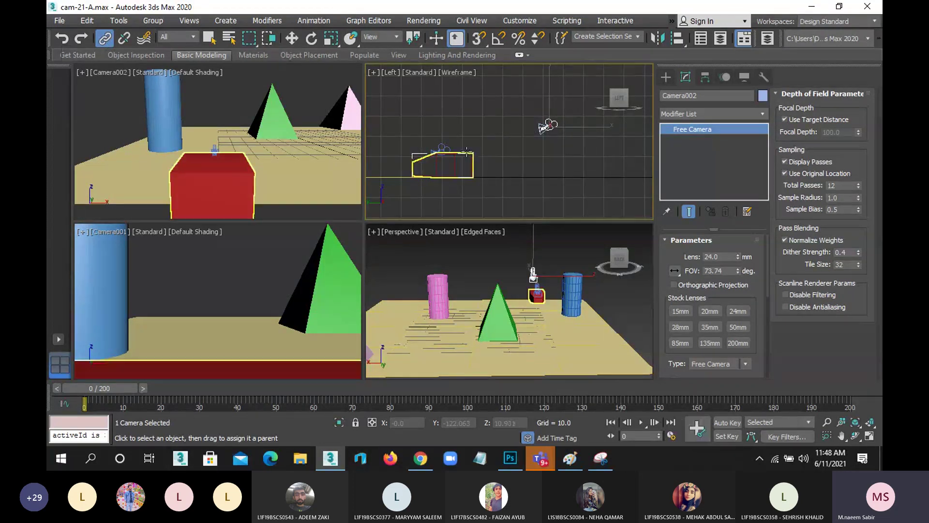
click(291, 38)
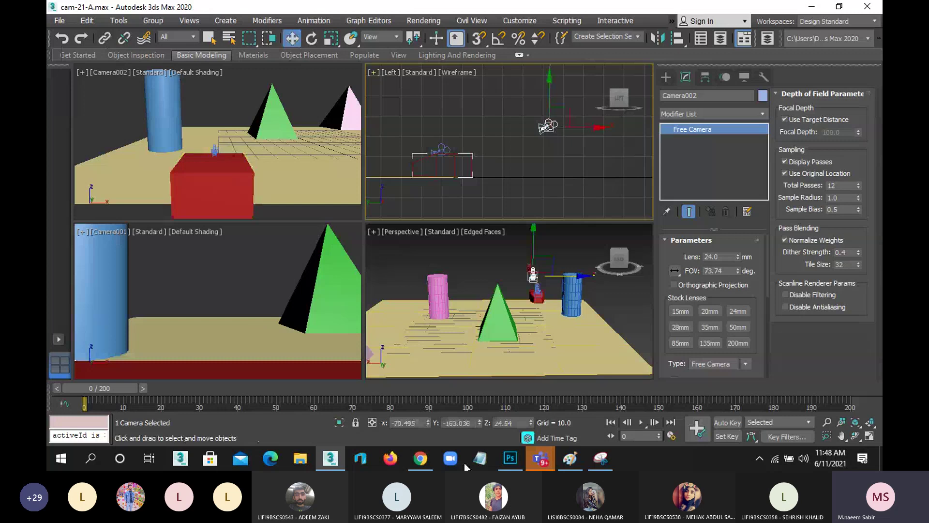
click(642, 423)
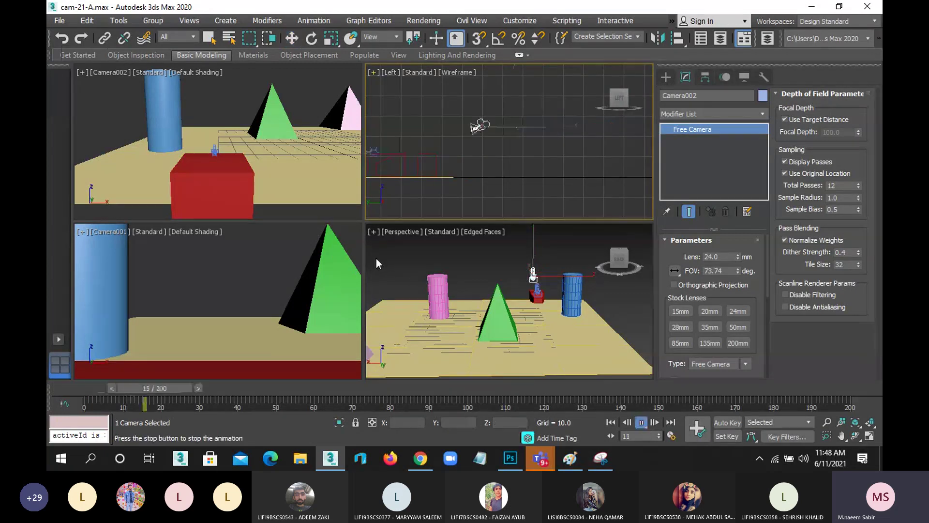
Step: Watch playback by switching between the Camera002 and Camera001 viewports
right_click(269, 172)
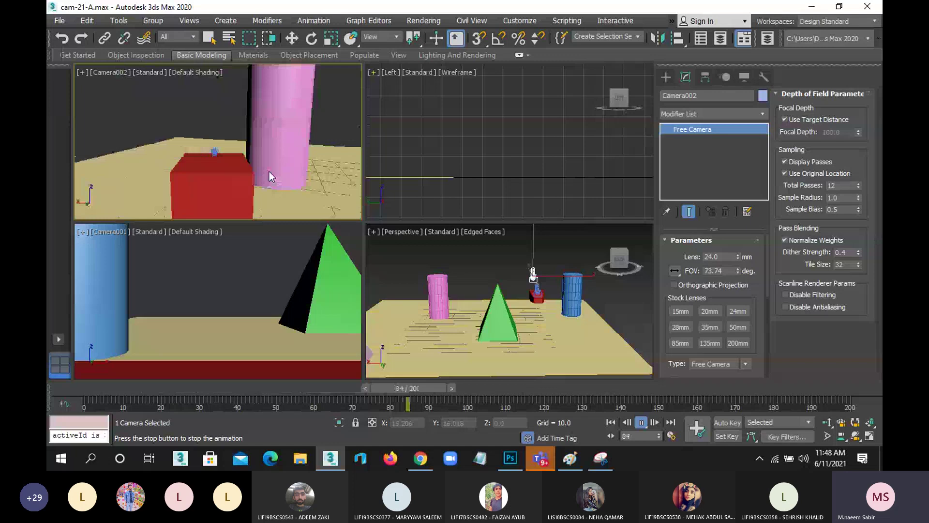
right_click(222, 283)
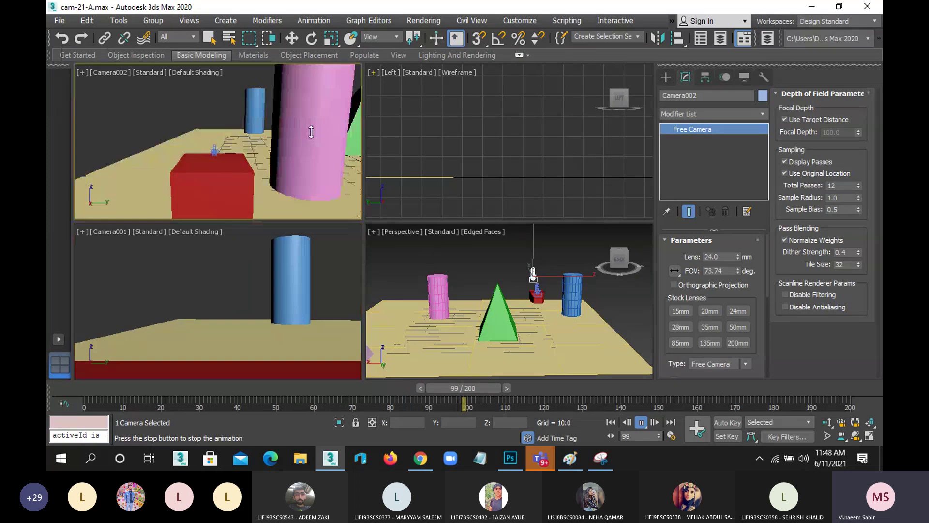
right_click(311, 136)
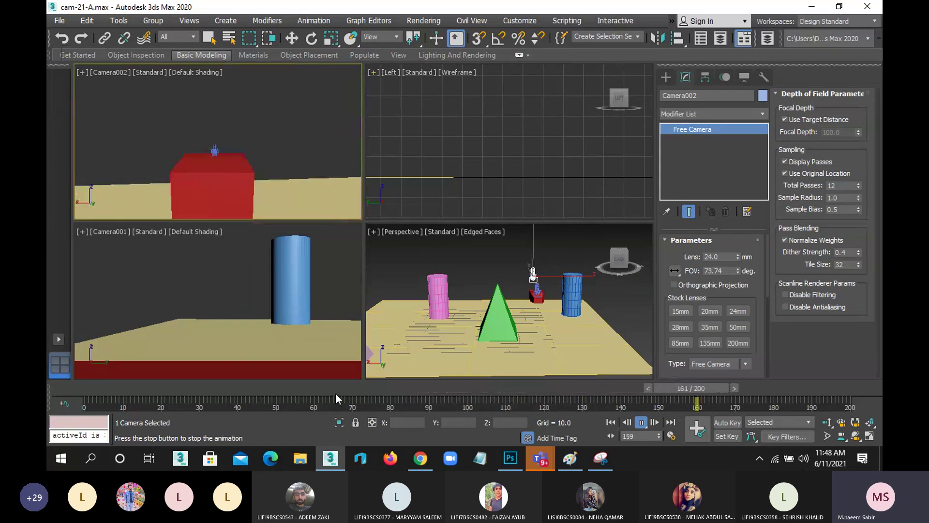
Step: Rewind the animation to frame 0 and bring the Teams meeting window to the front
mouse_move(350, 391)
mouse_down()
mouse_move(121, 394)
mouse_move(153, 393)
mouse_up()
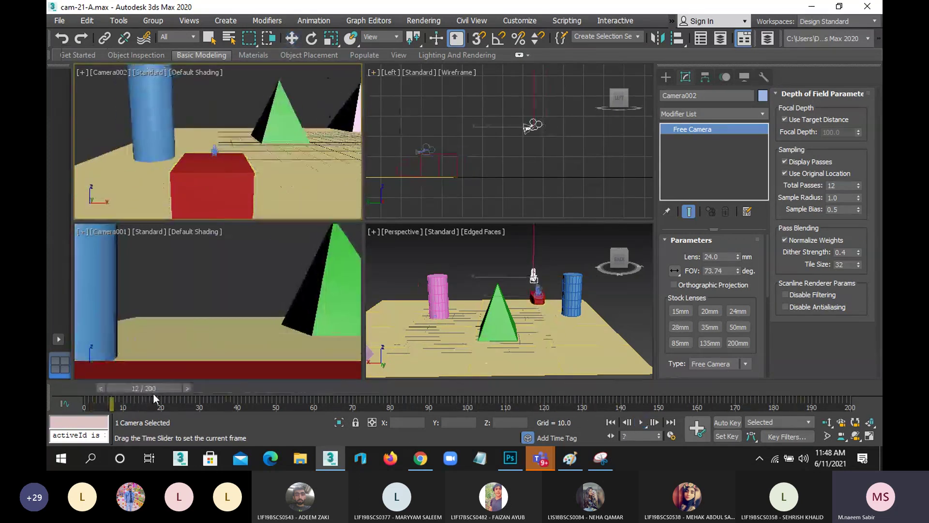
middle_drag(515, 176, 560, 169)
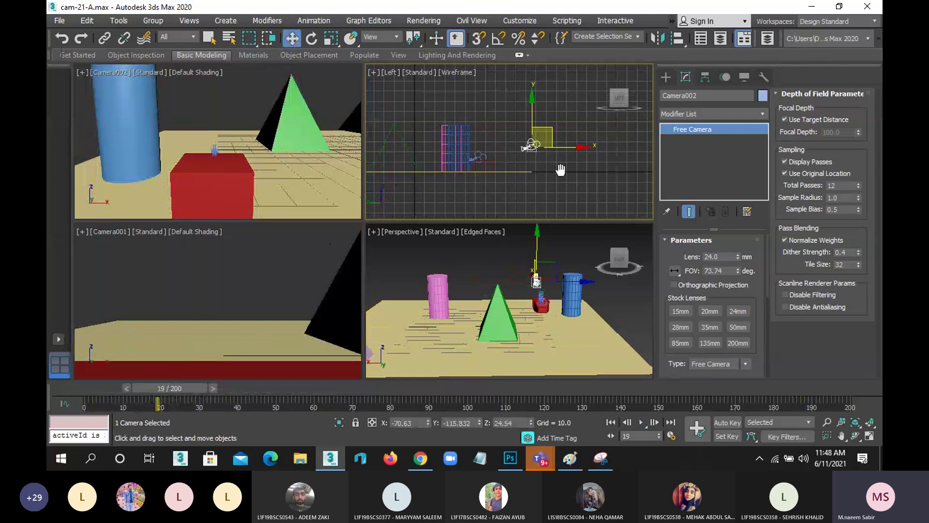
mouse_move(170, 394)
mouse_down()
mouse_move(96, 385)
mouse_move(113, 392)
mouse_up()
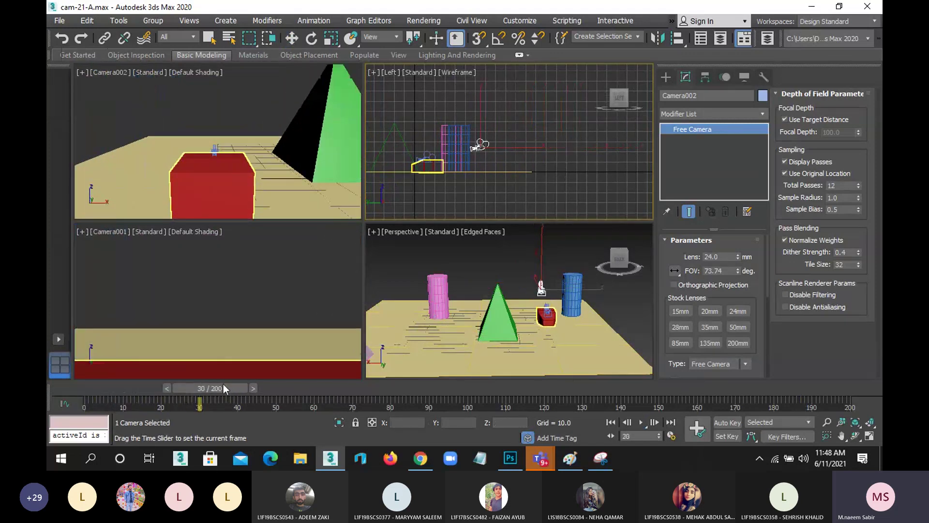
right_click(407, 231)
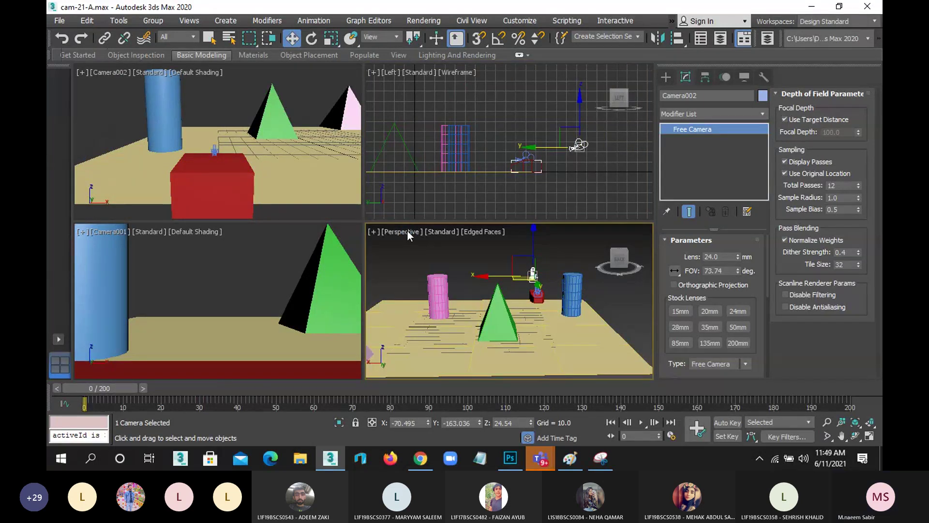
mouse_move(541, 457)
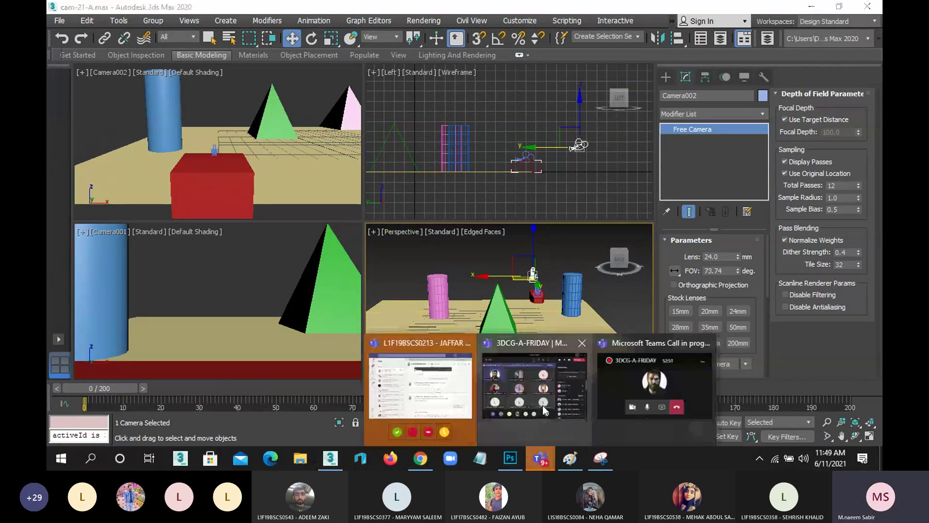
click(542, 404)
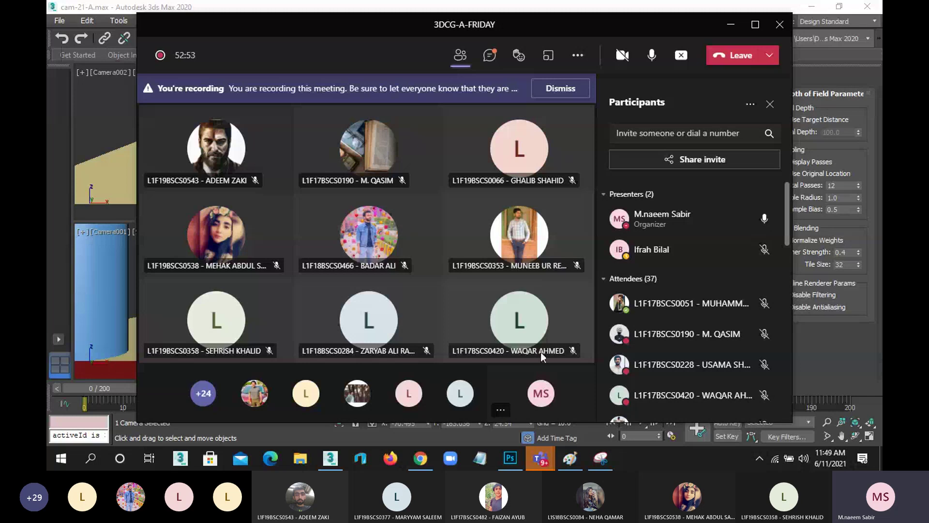